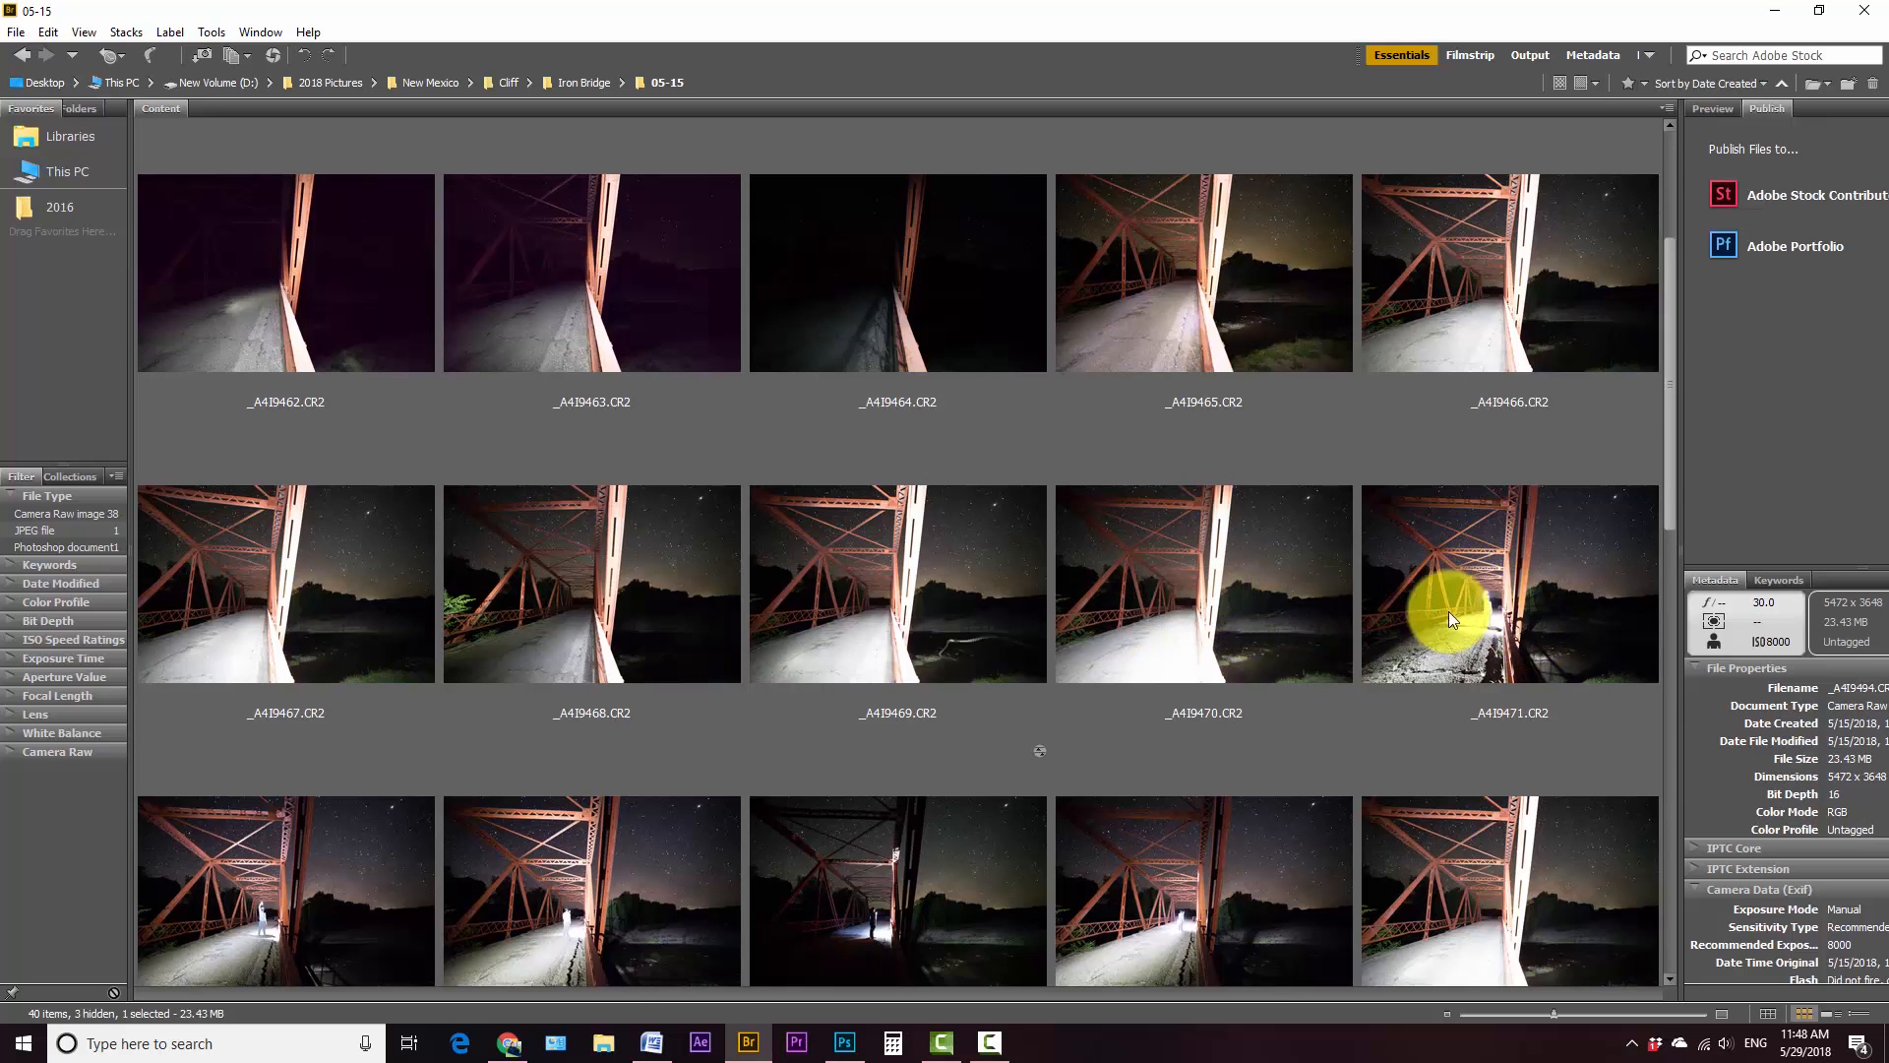
Step: Browse the night bridge exposures in the 05-15 folder, picking out the frames from _A4I9474.CR2 onward for comparison
scroll(1468, 602, "down", 1)
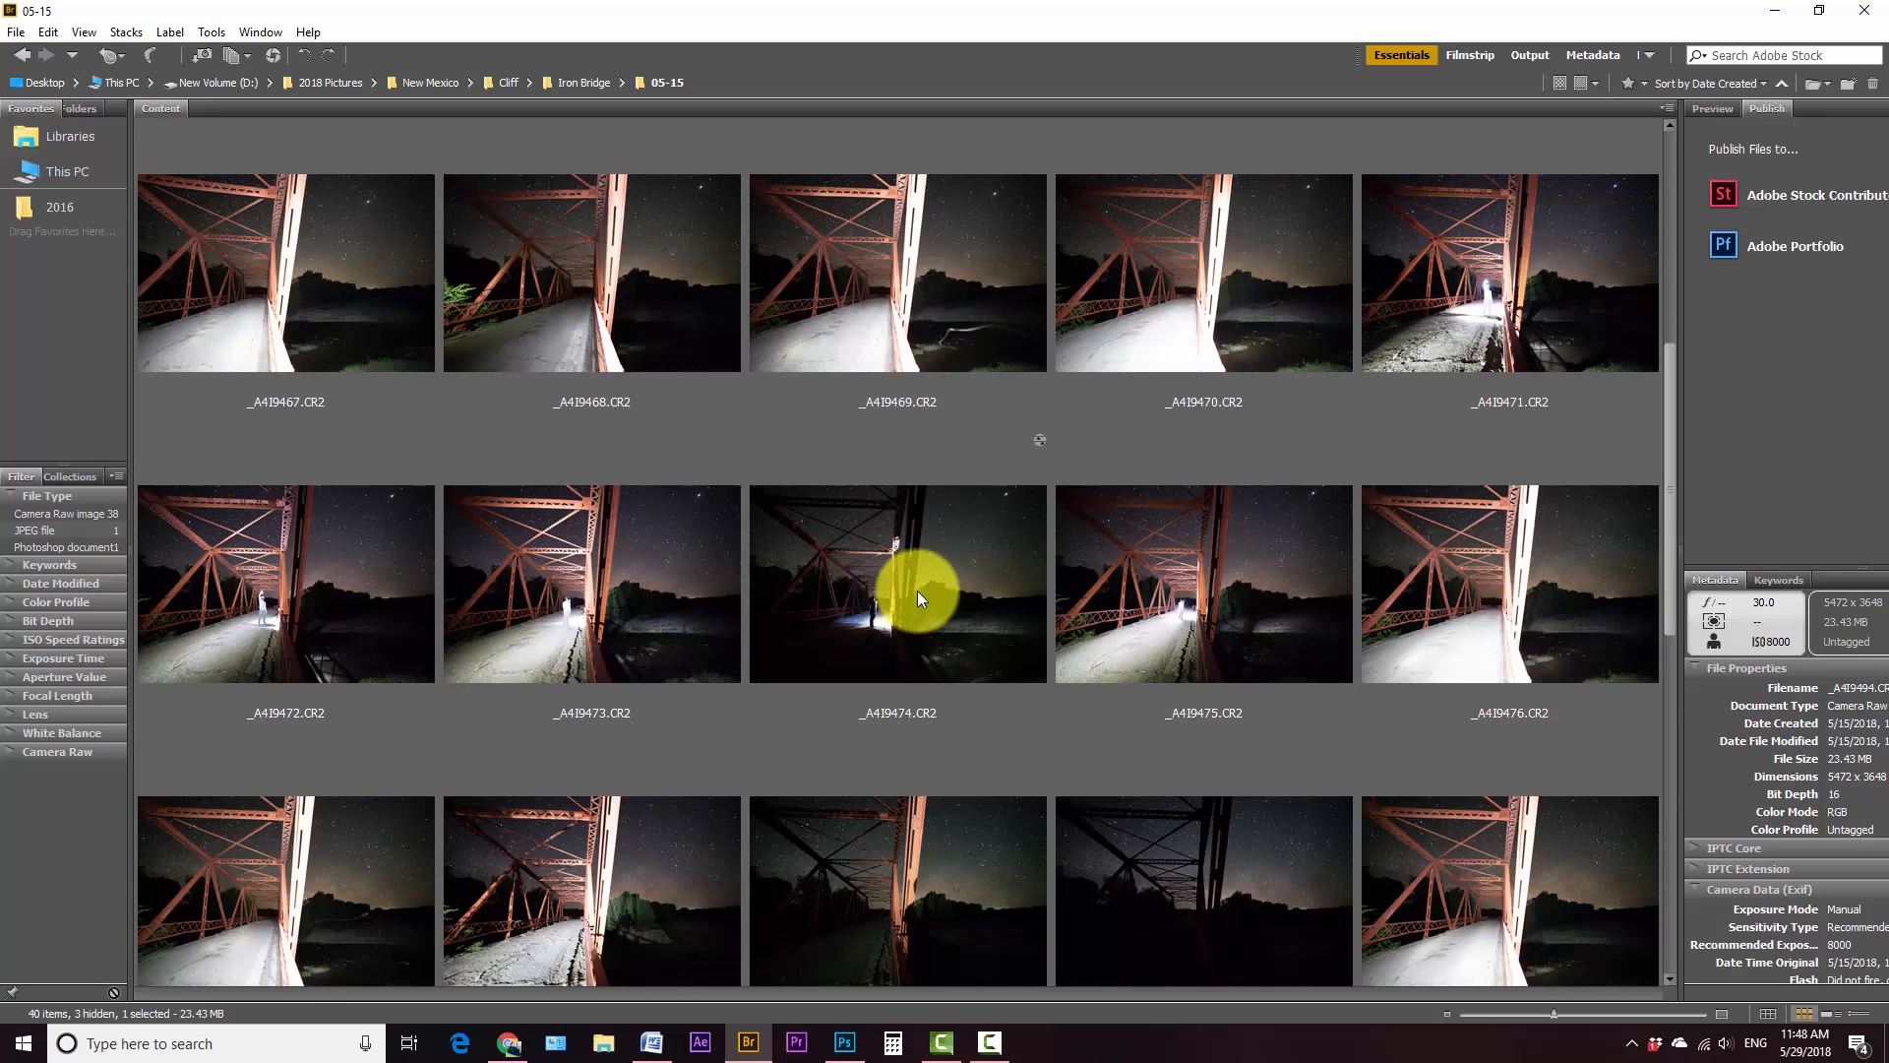
left_click(970, 606)
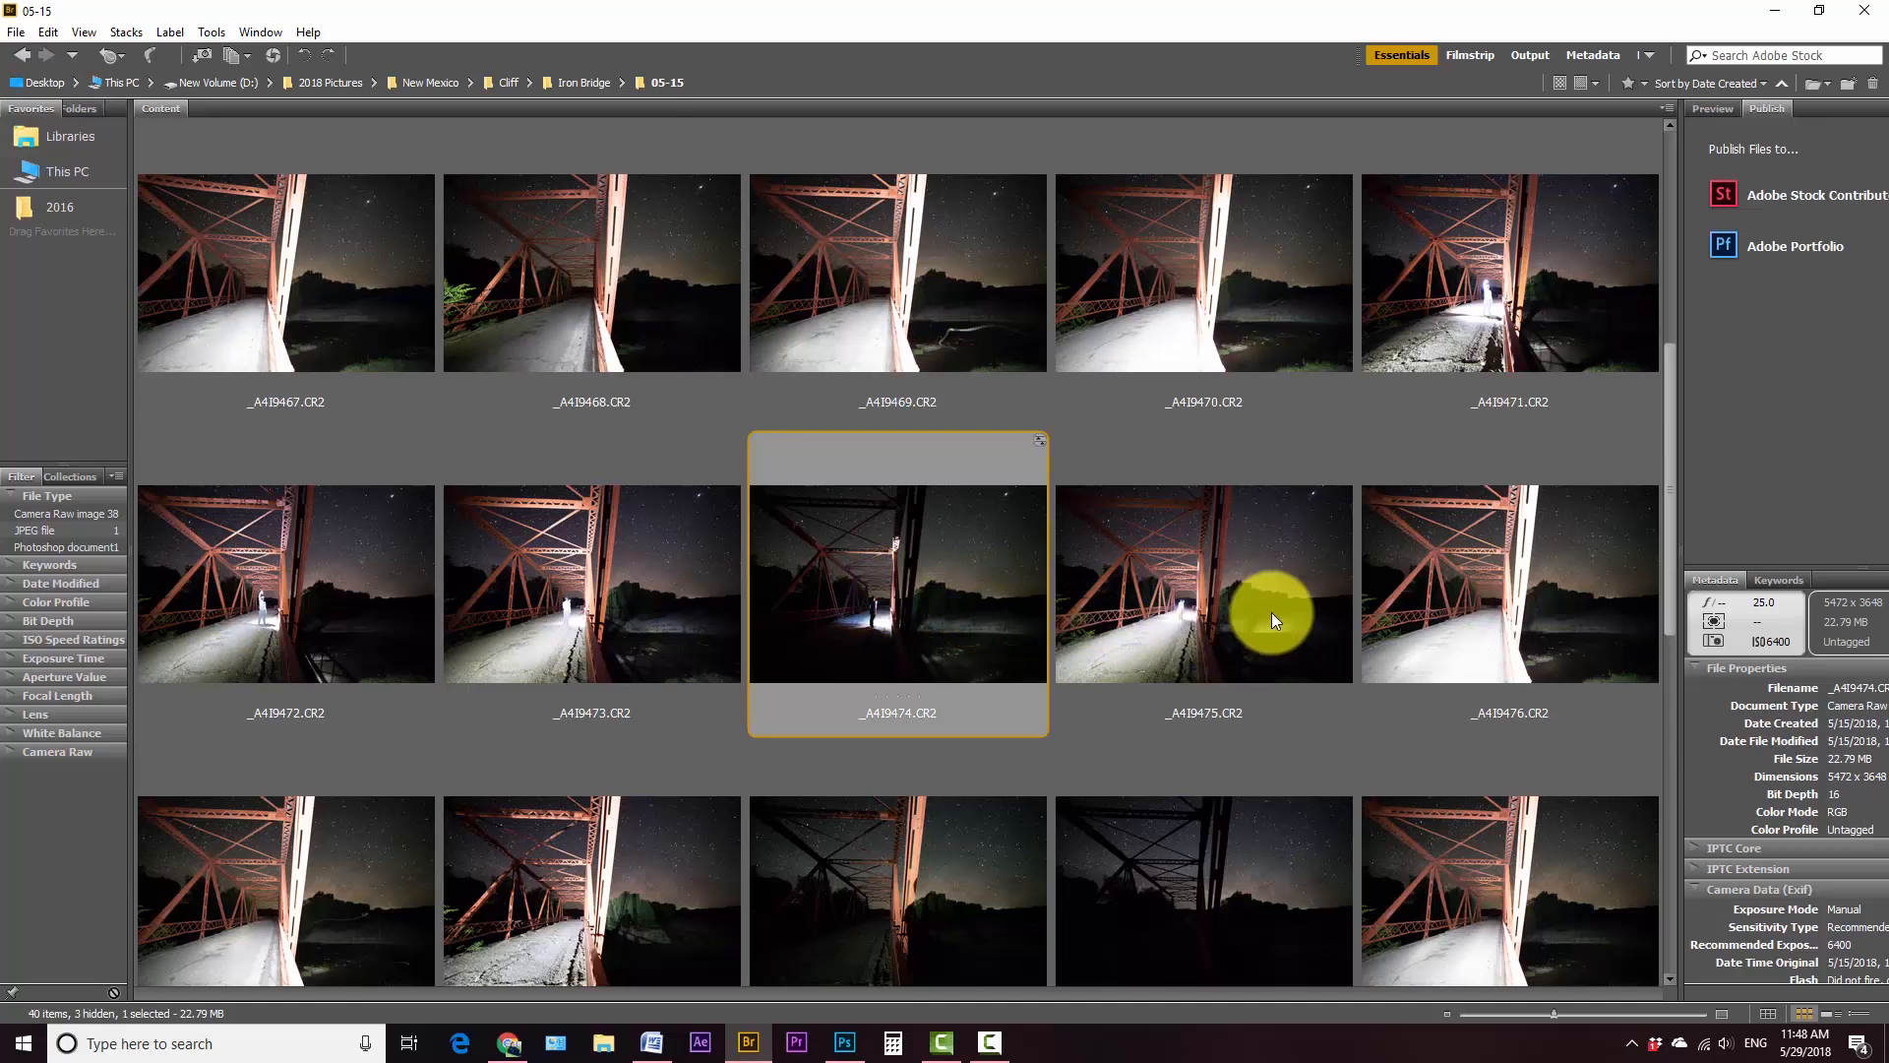
left_click(1212, 610)
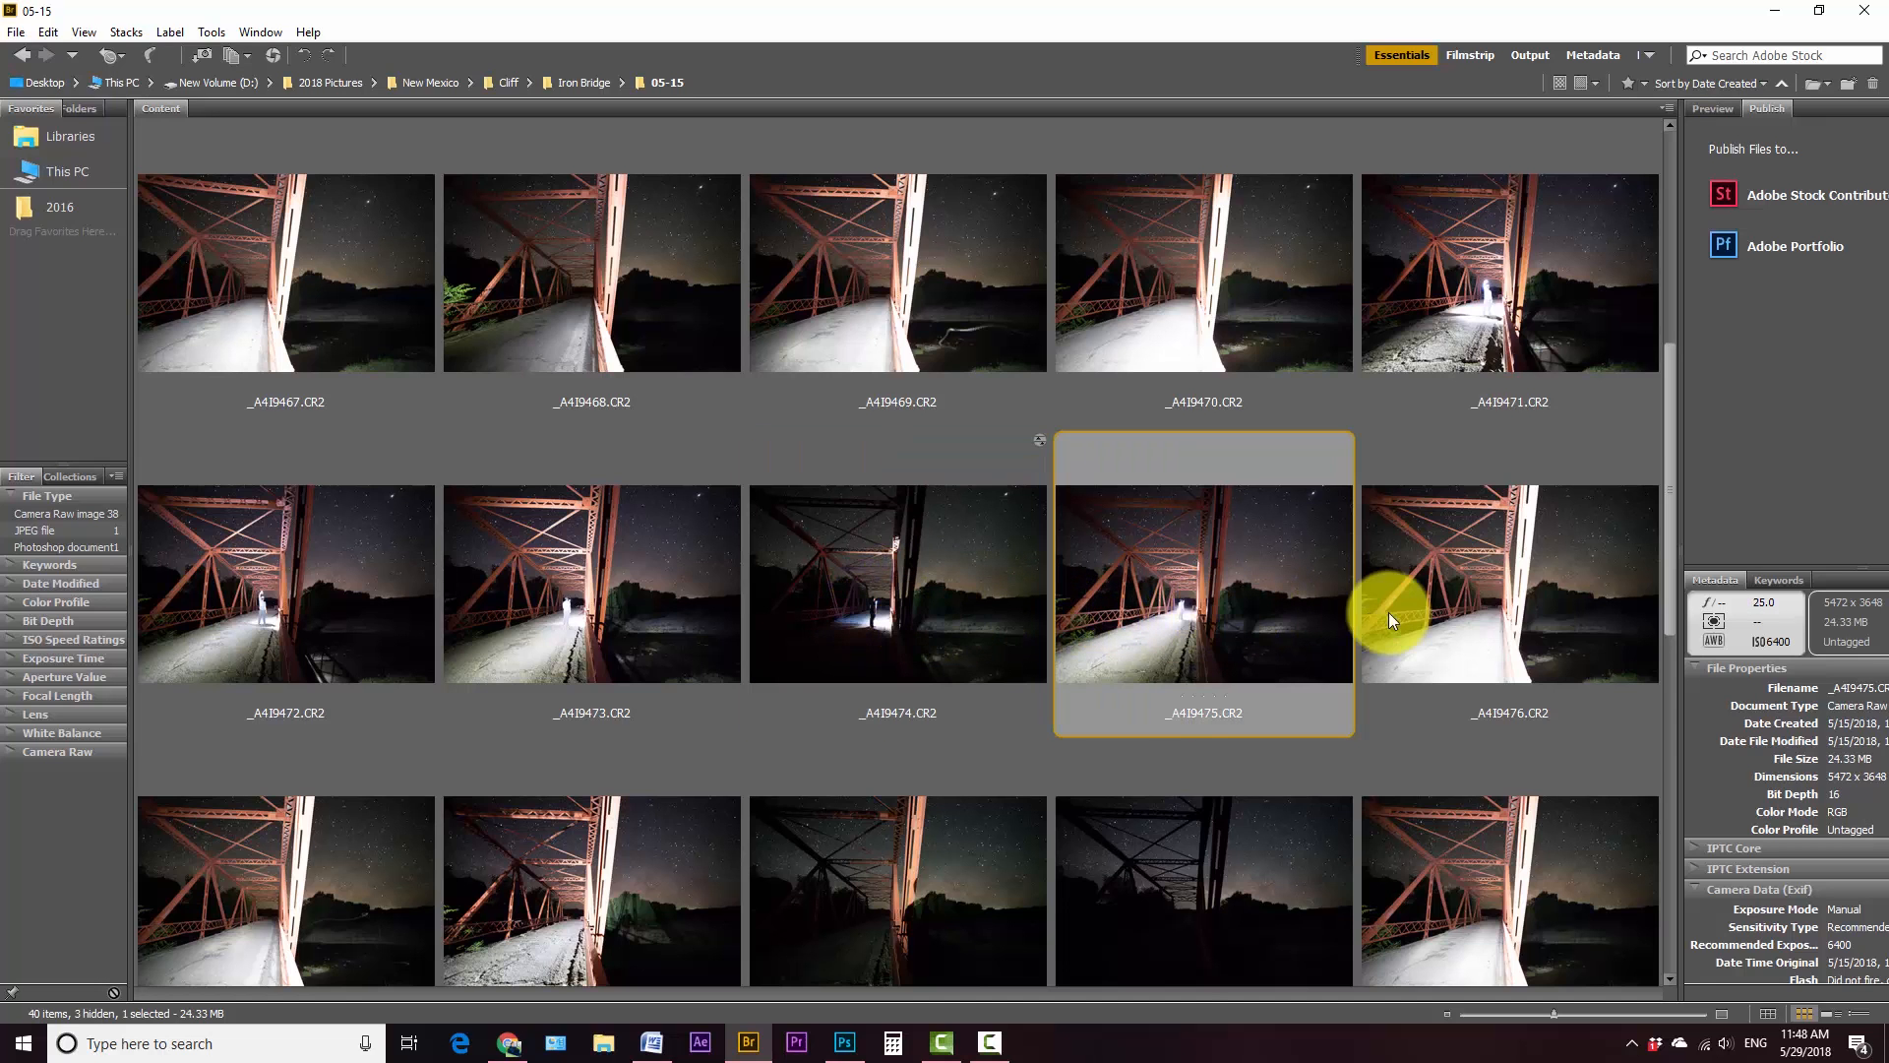
left_click(1407, 611)
left_click(321, 915)
left_click(565, 917)
left_click(863, 894)
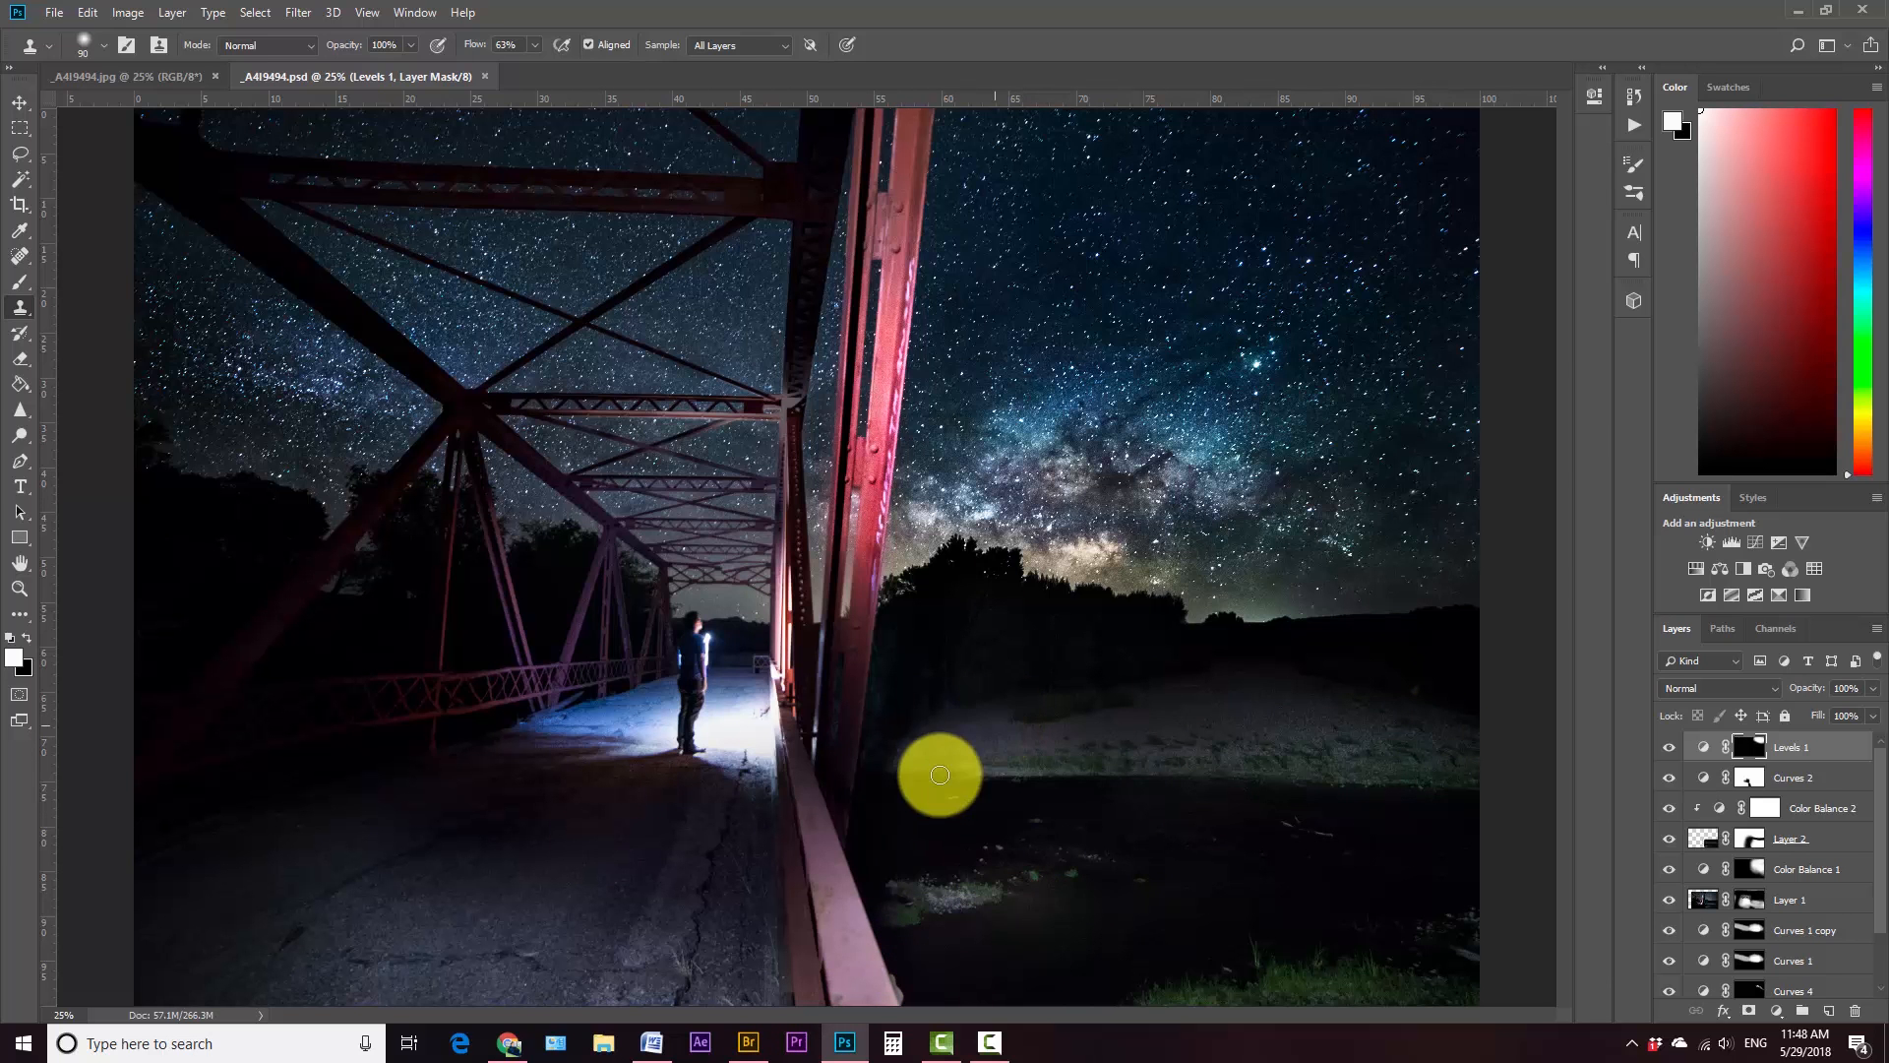
Step: Switch to Adobe Bridge and open _A4I9494.CR2 in Camera Raw
left_click(748, 1042)
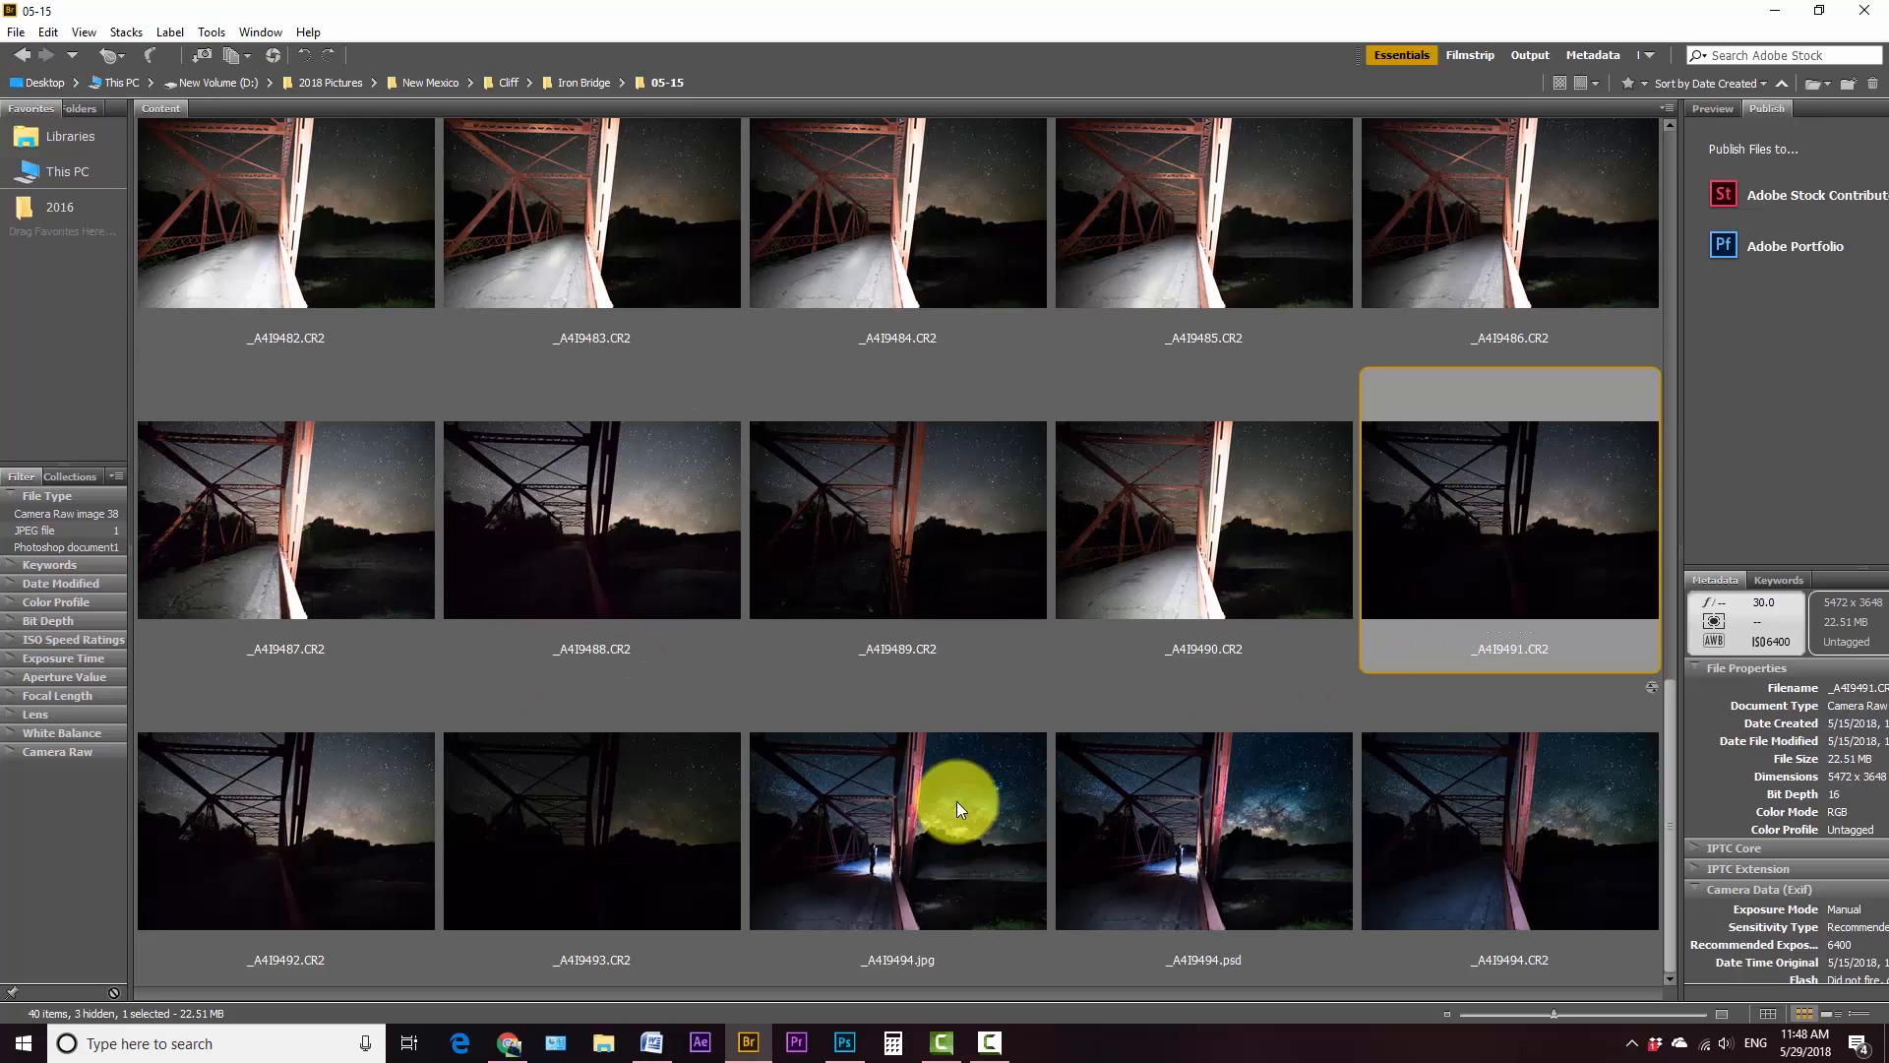
left_click(1484, 826)
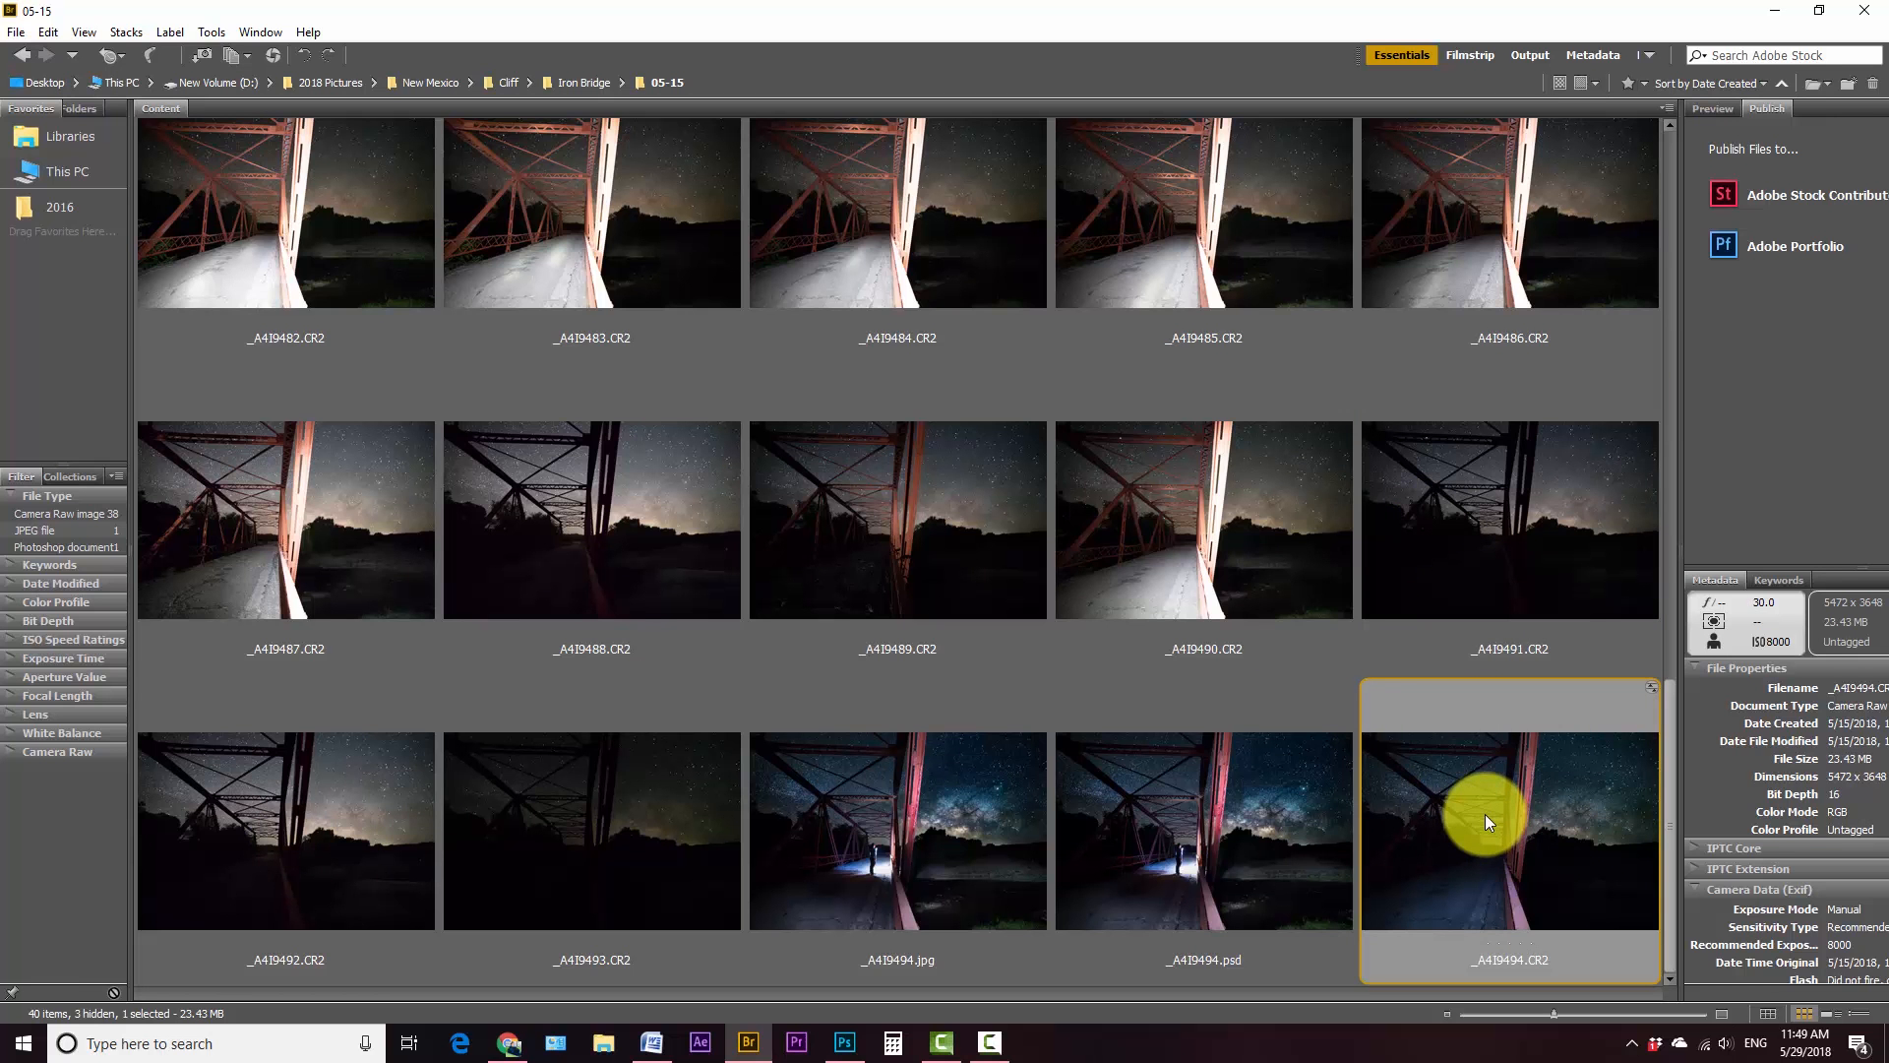
double_click(1485, 812)
left_click_drag(1346, 21, 1183, 51)
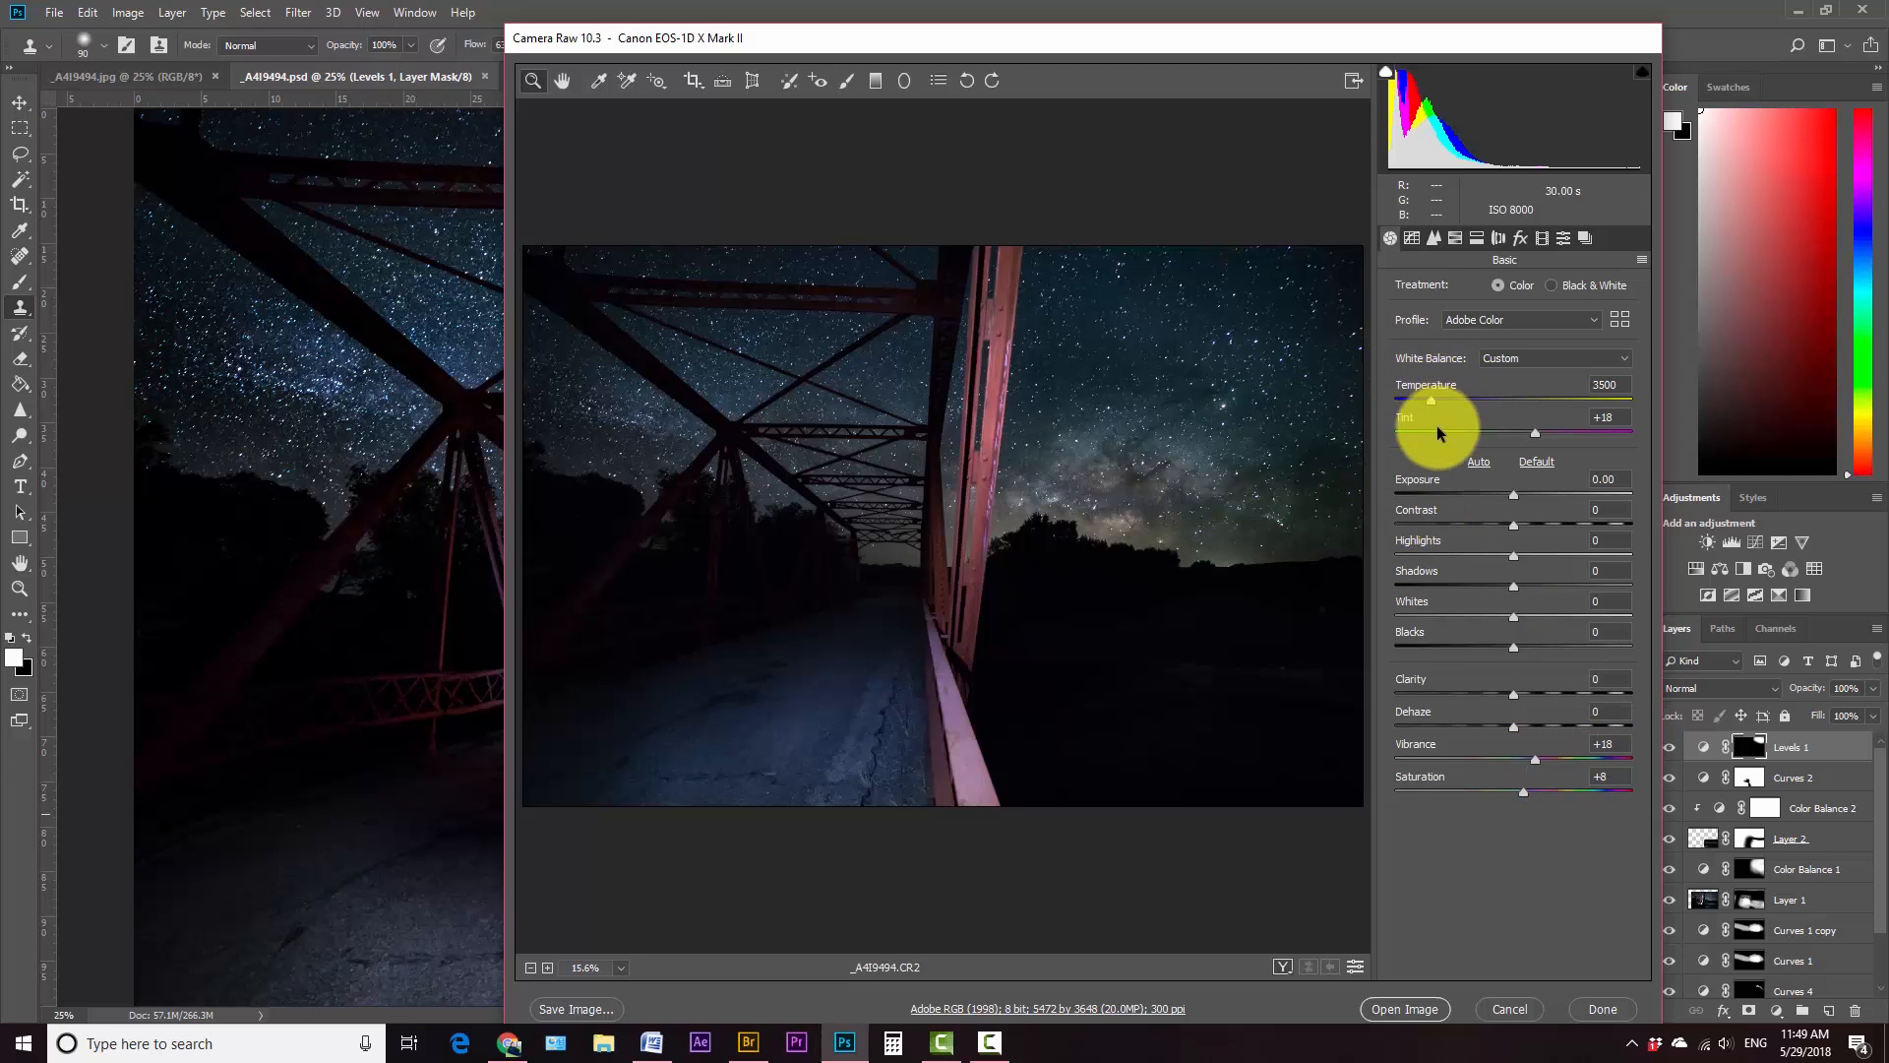
Step: Compare a warm temperature of 7000 with the As Shot white balance, and settle on a temperature of 3400
left_click_drag(1431, 399, 1514, 398)
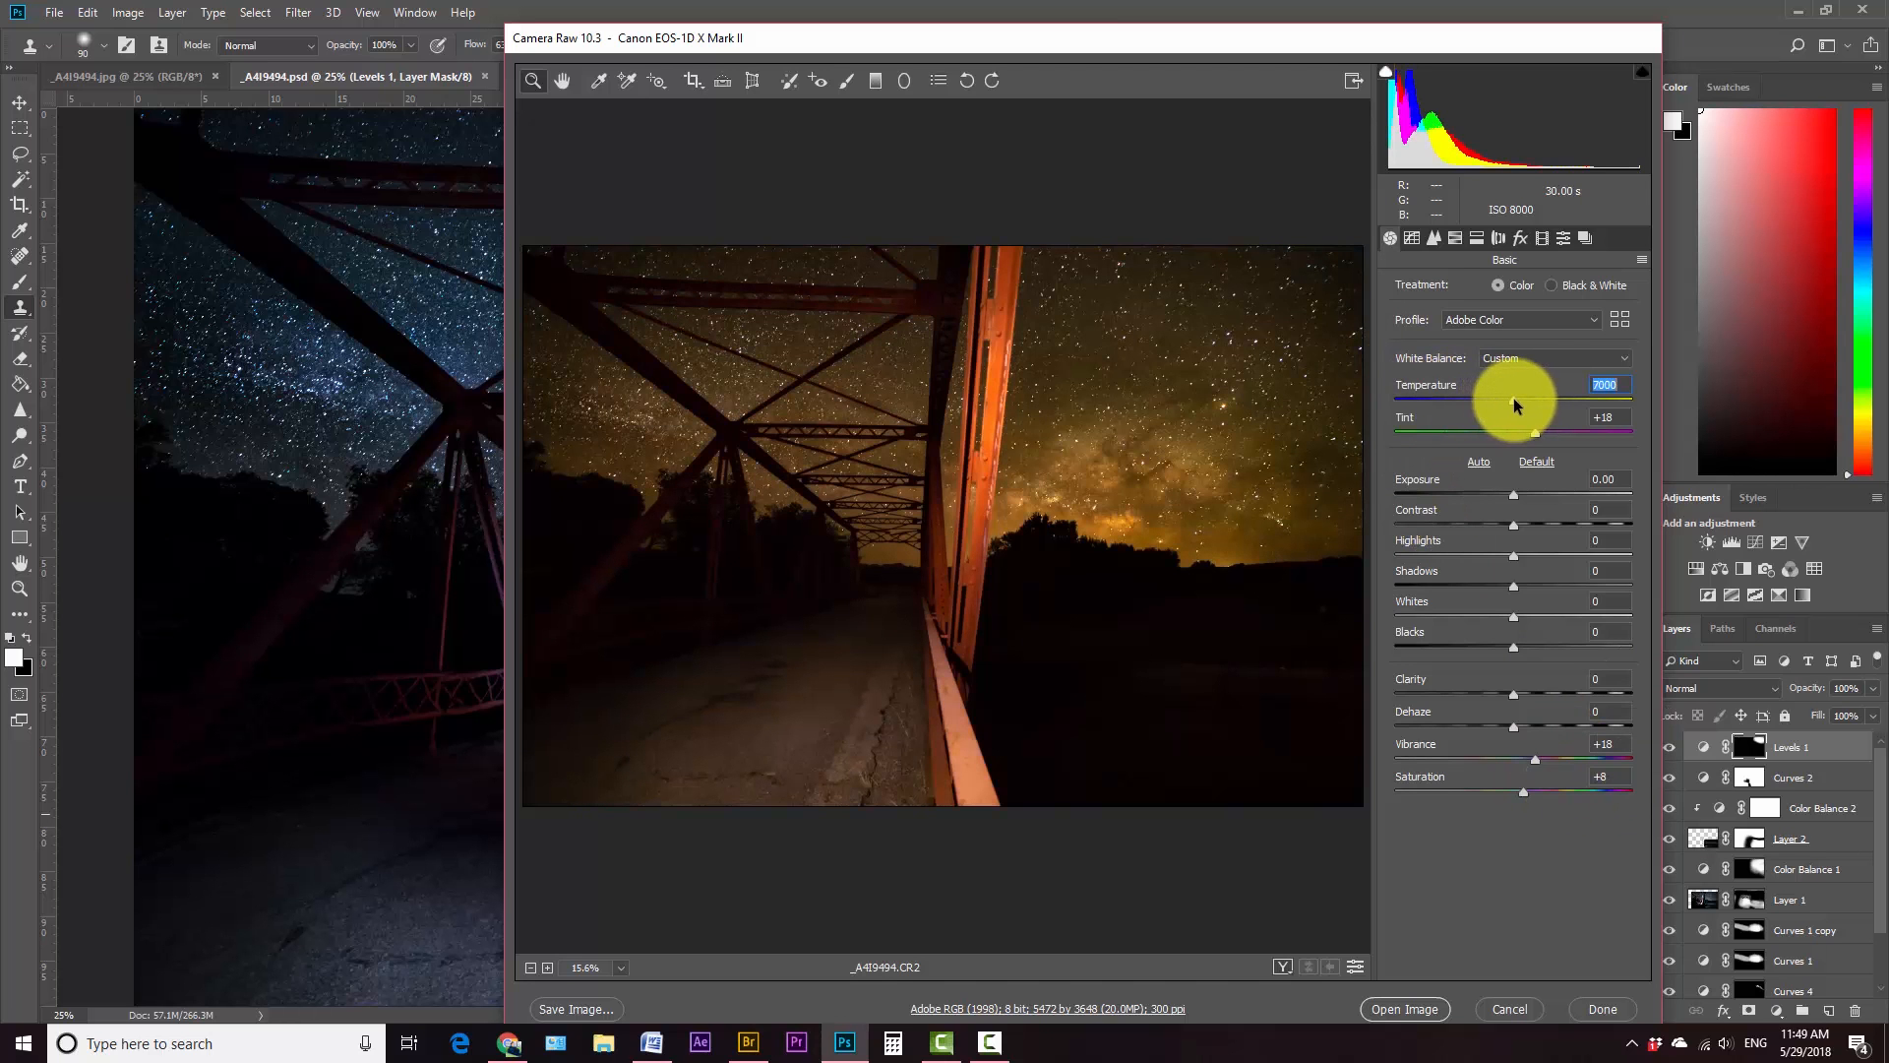
left_click(1504, 358)
left_click(1512, 376)
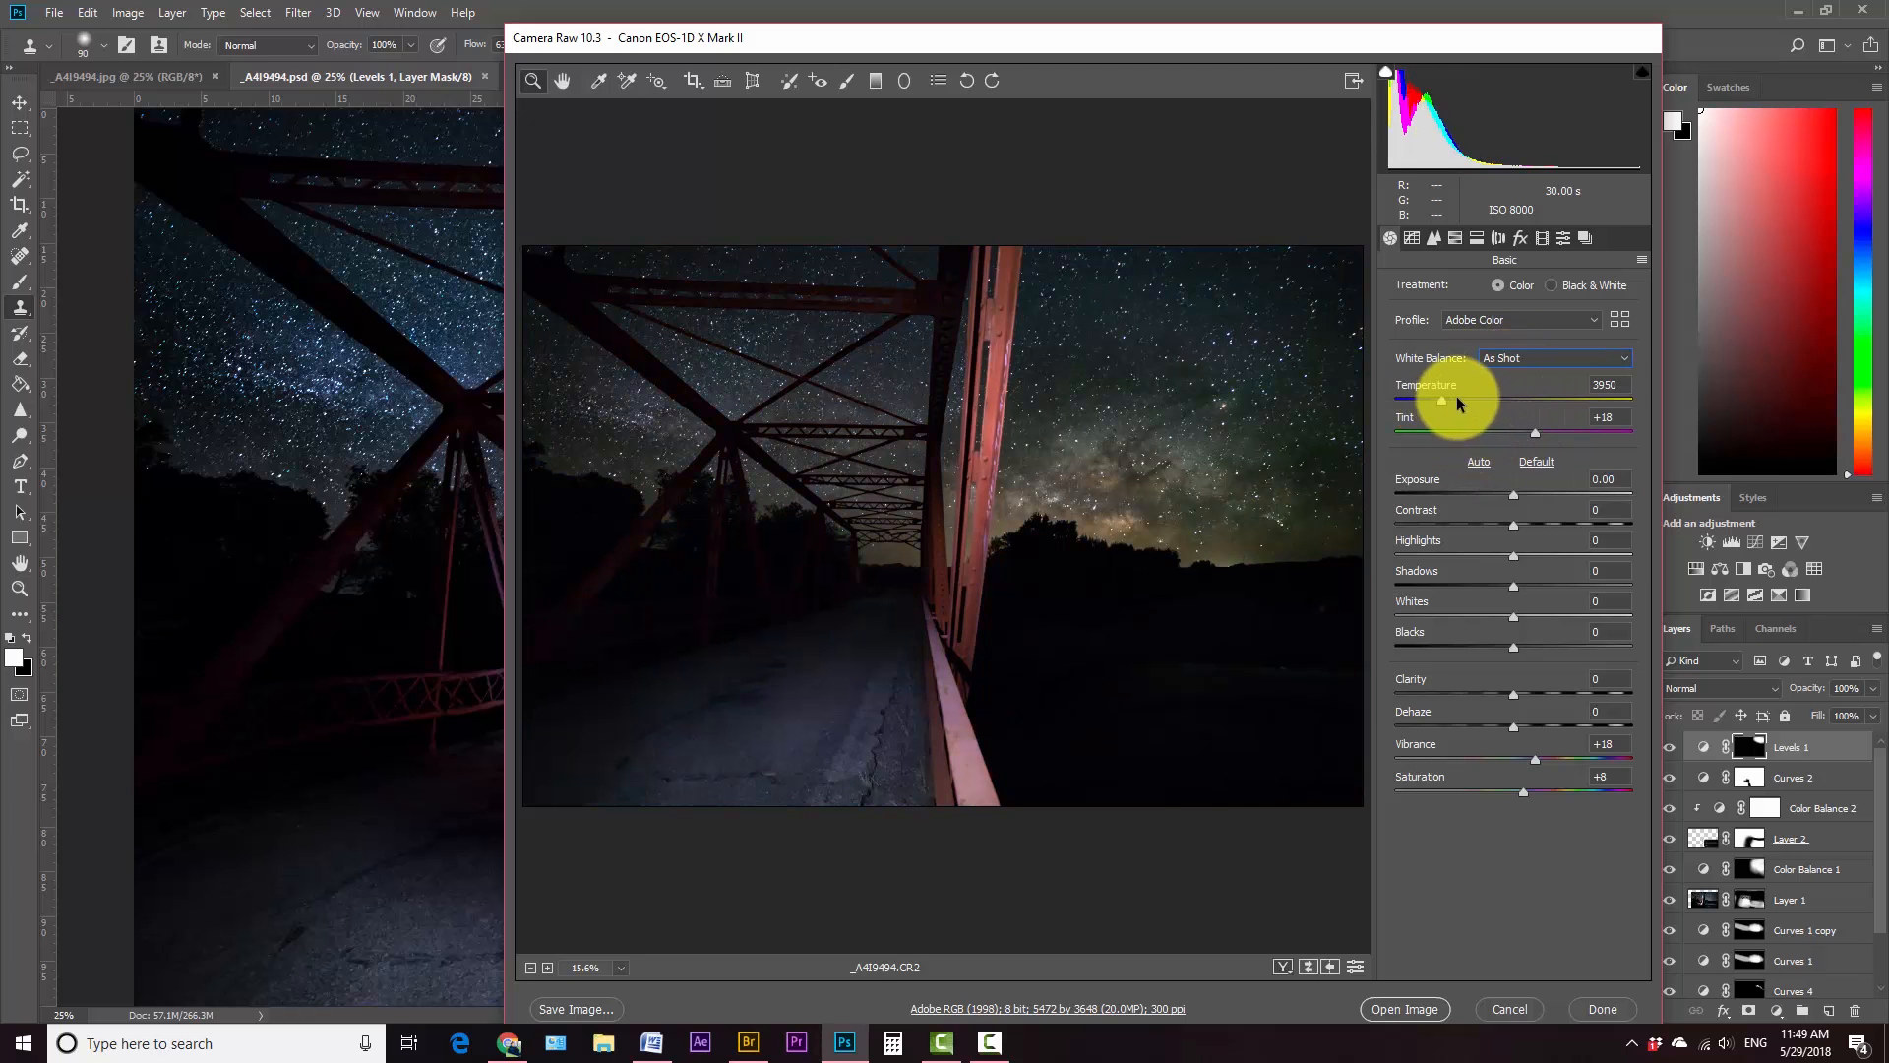
left_click_drag(1439, 400, 1428, 394)
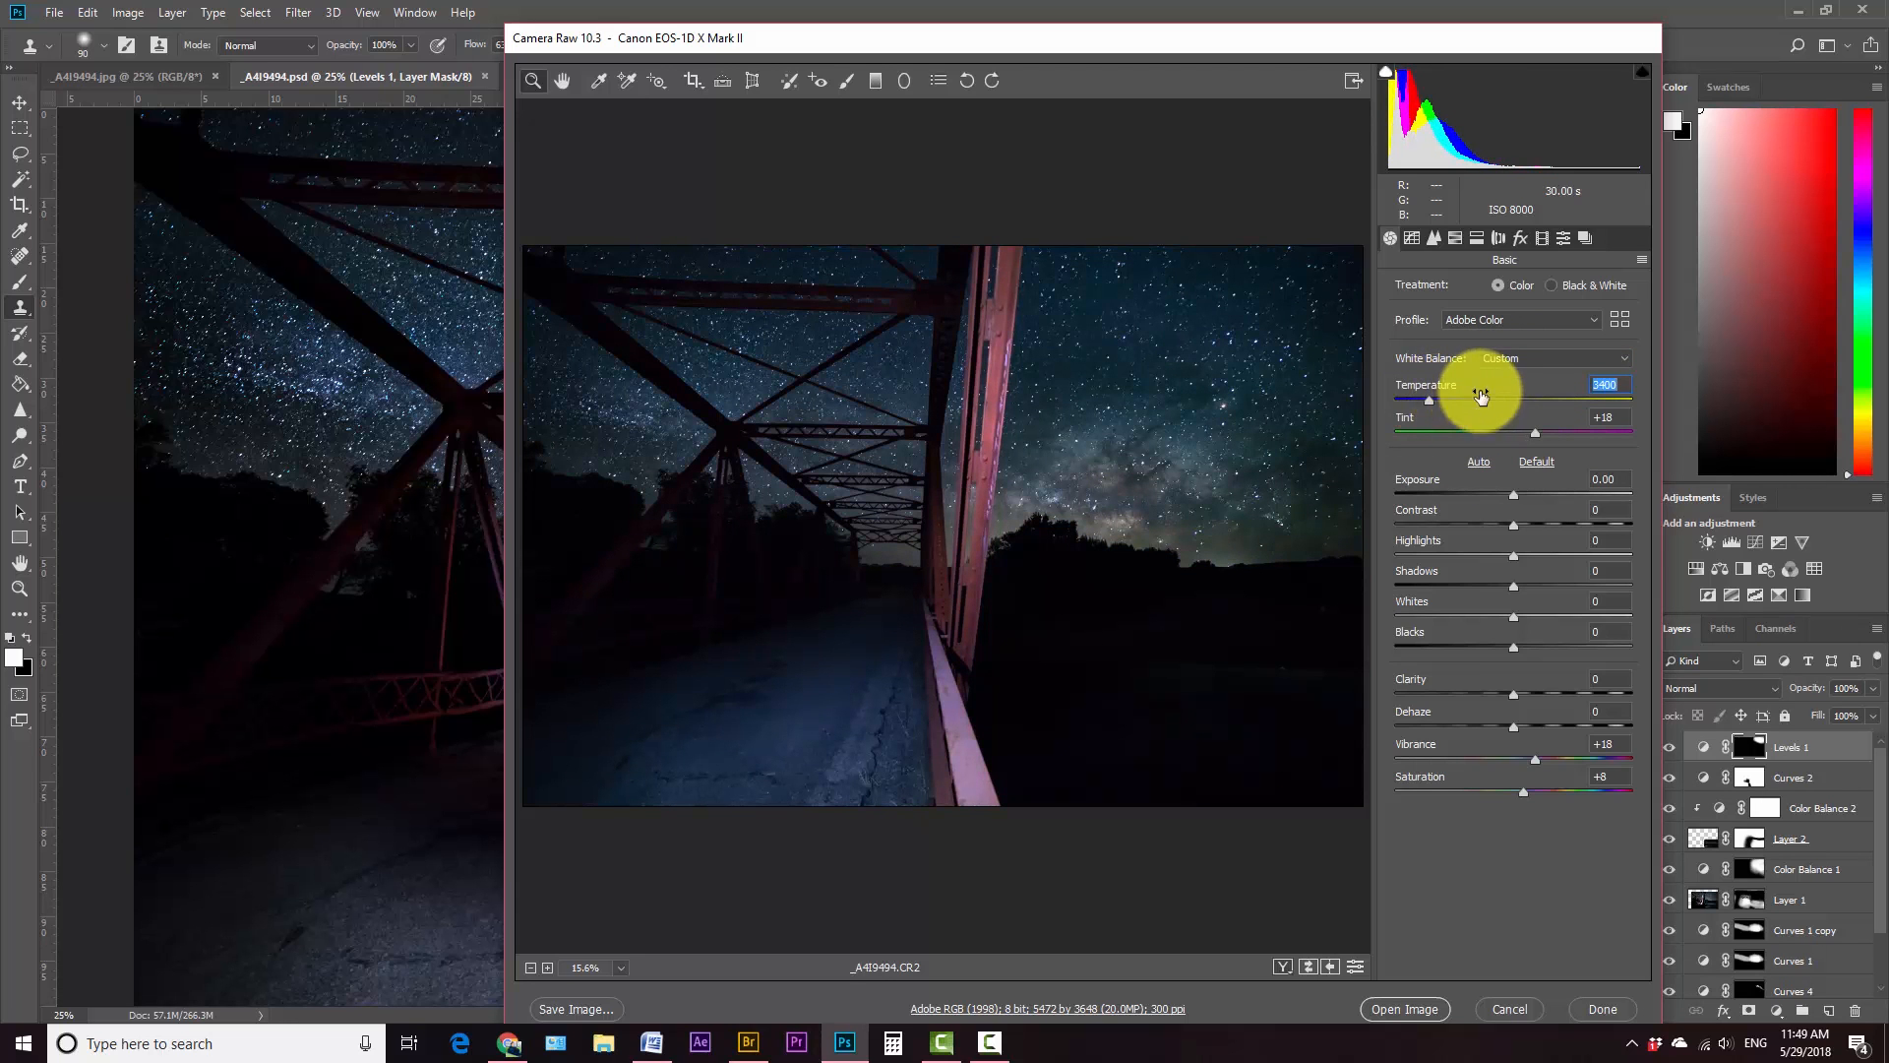
Step: Compare the stars at 100% zoom with Remove Chromatic Aberration off and on in the lens corrections
left_click(1497, 237)
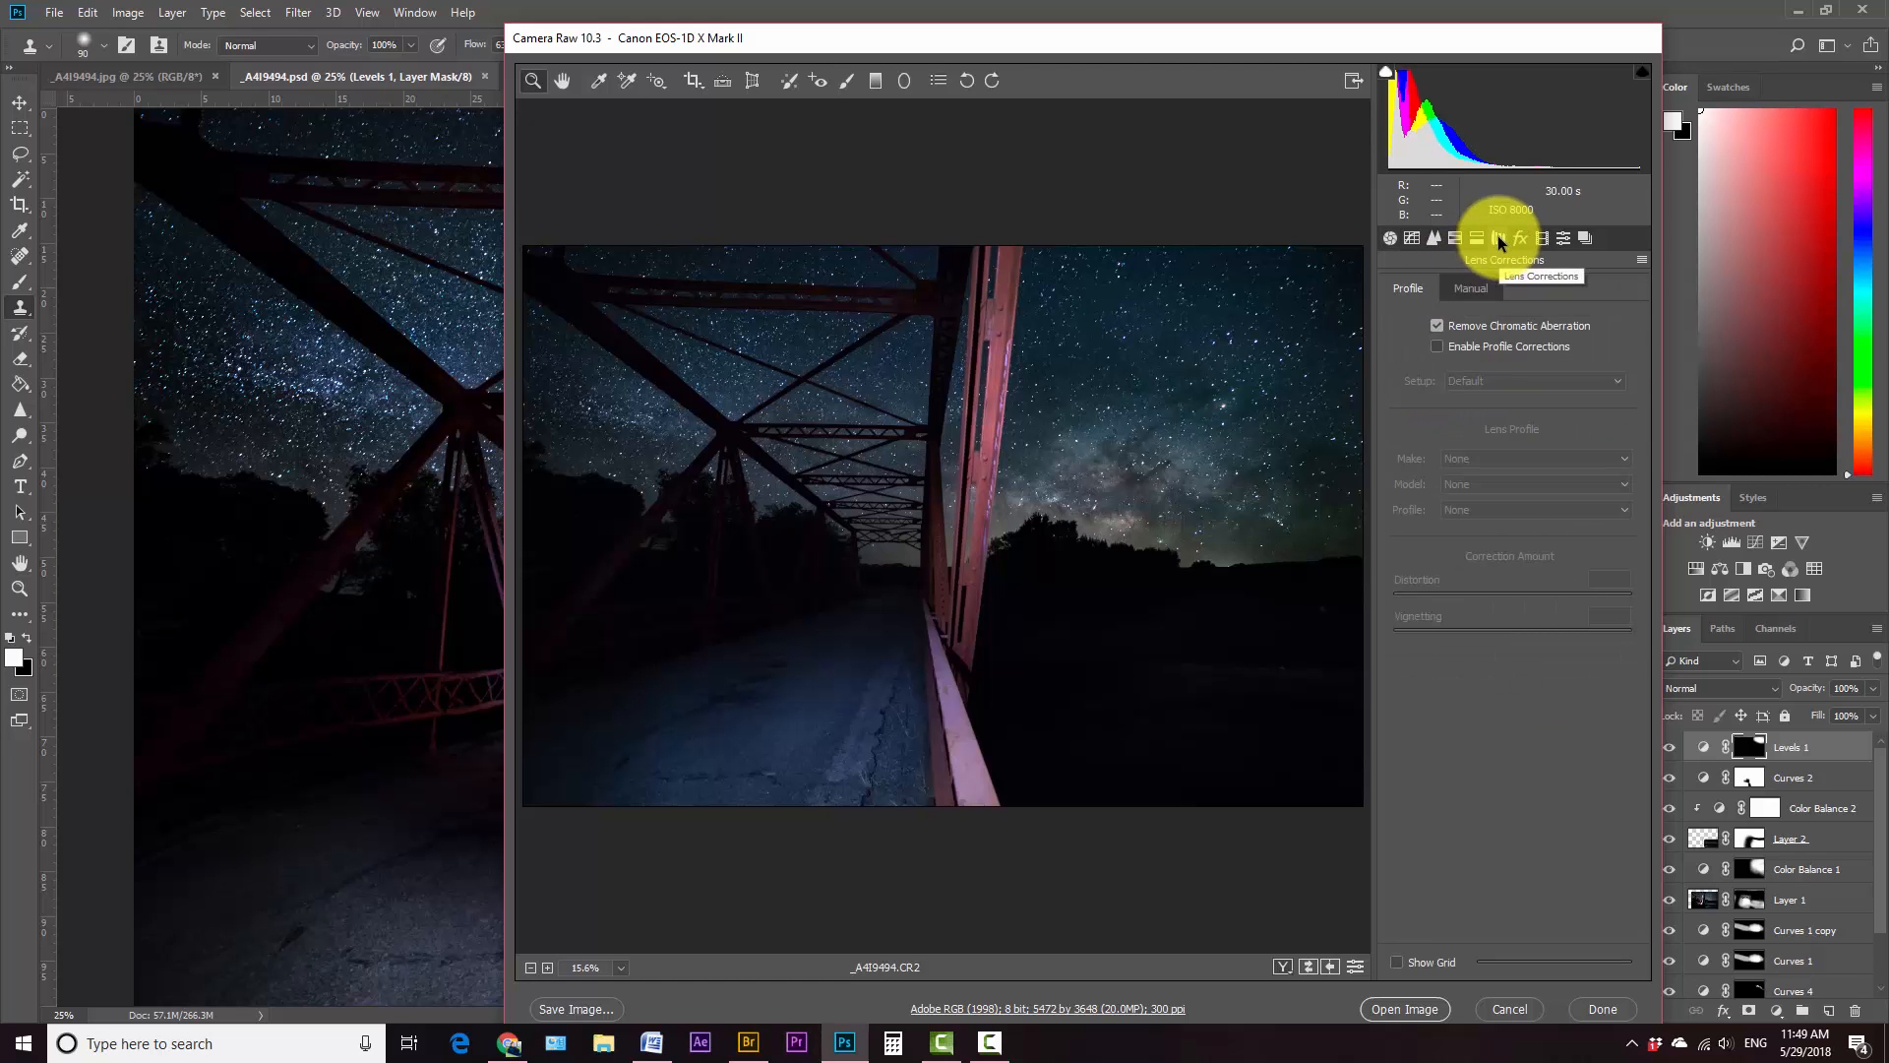
right_click(1206, 326)
left_click(1255, 311)
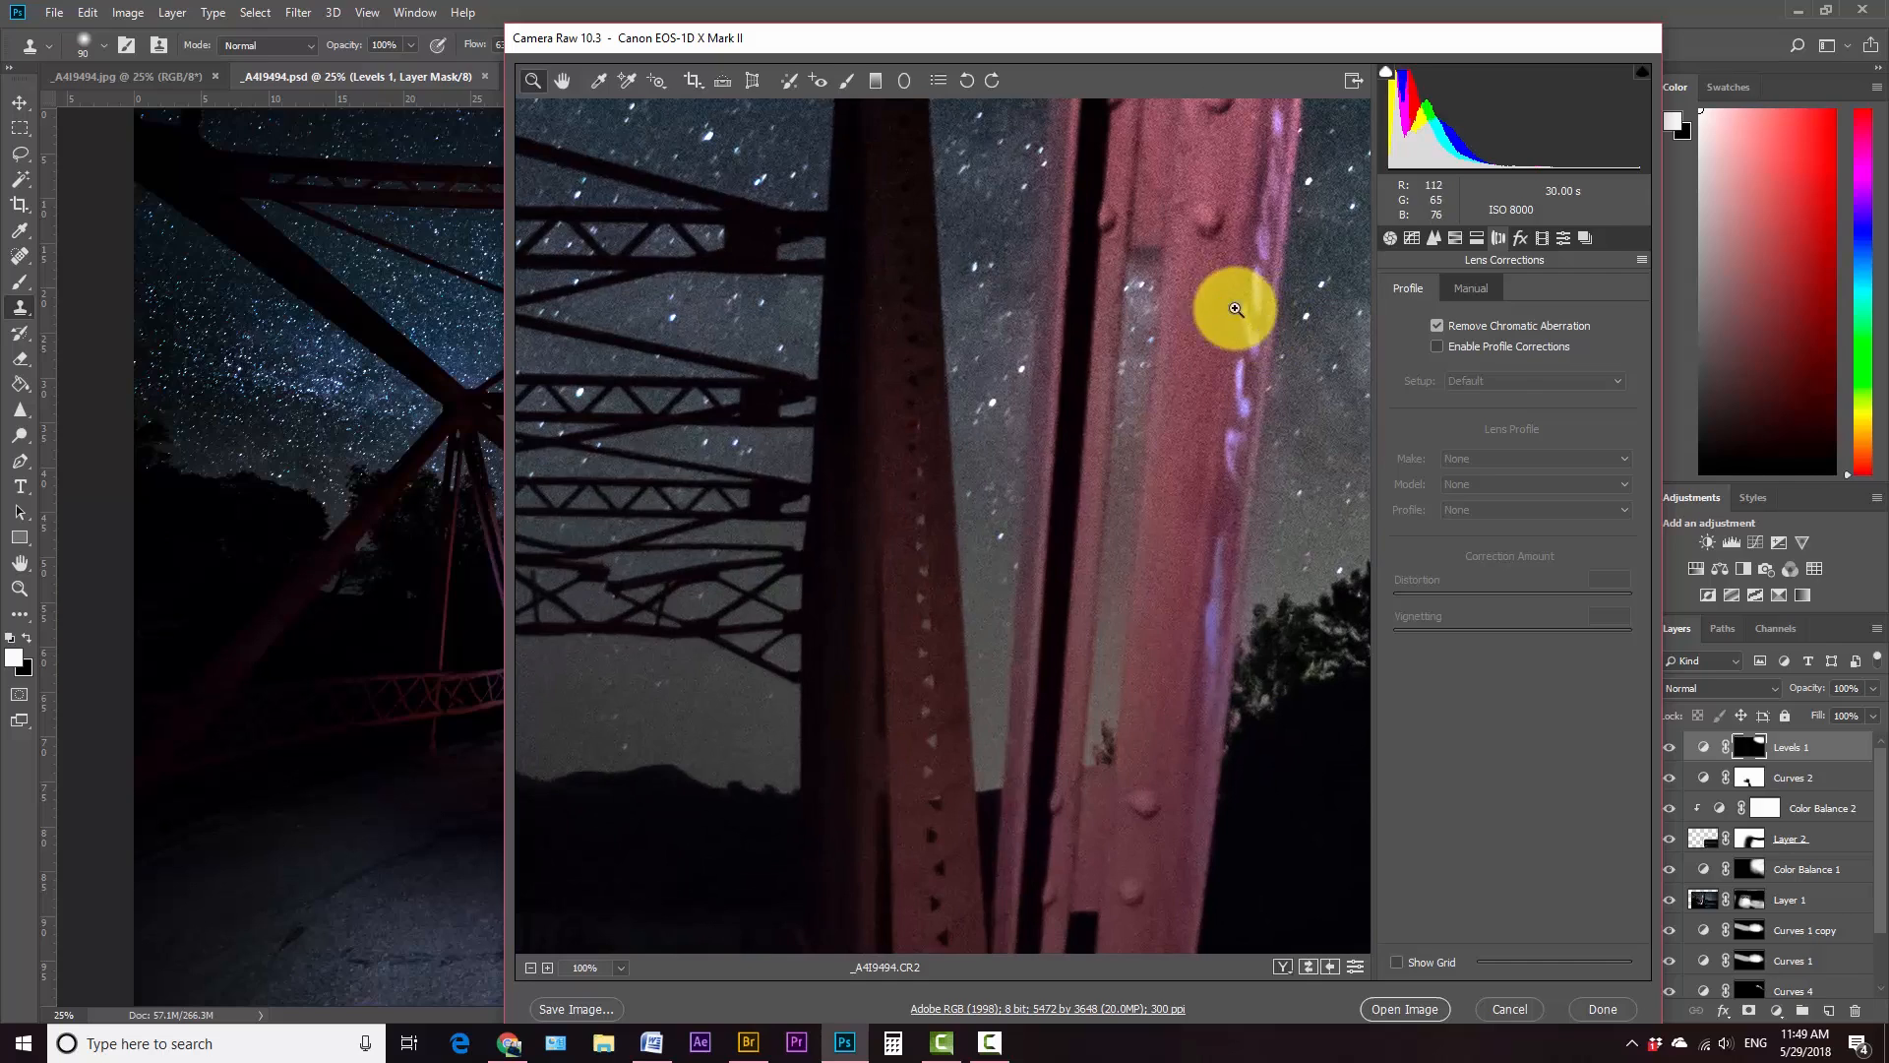
left_click_drag(1265, 282, 338, 704)
left_click_drag(928, 274, 802, 434)
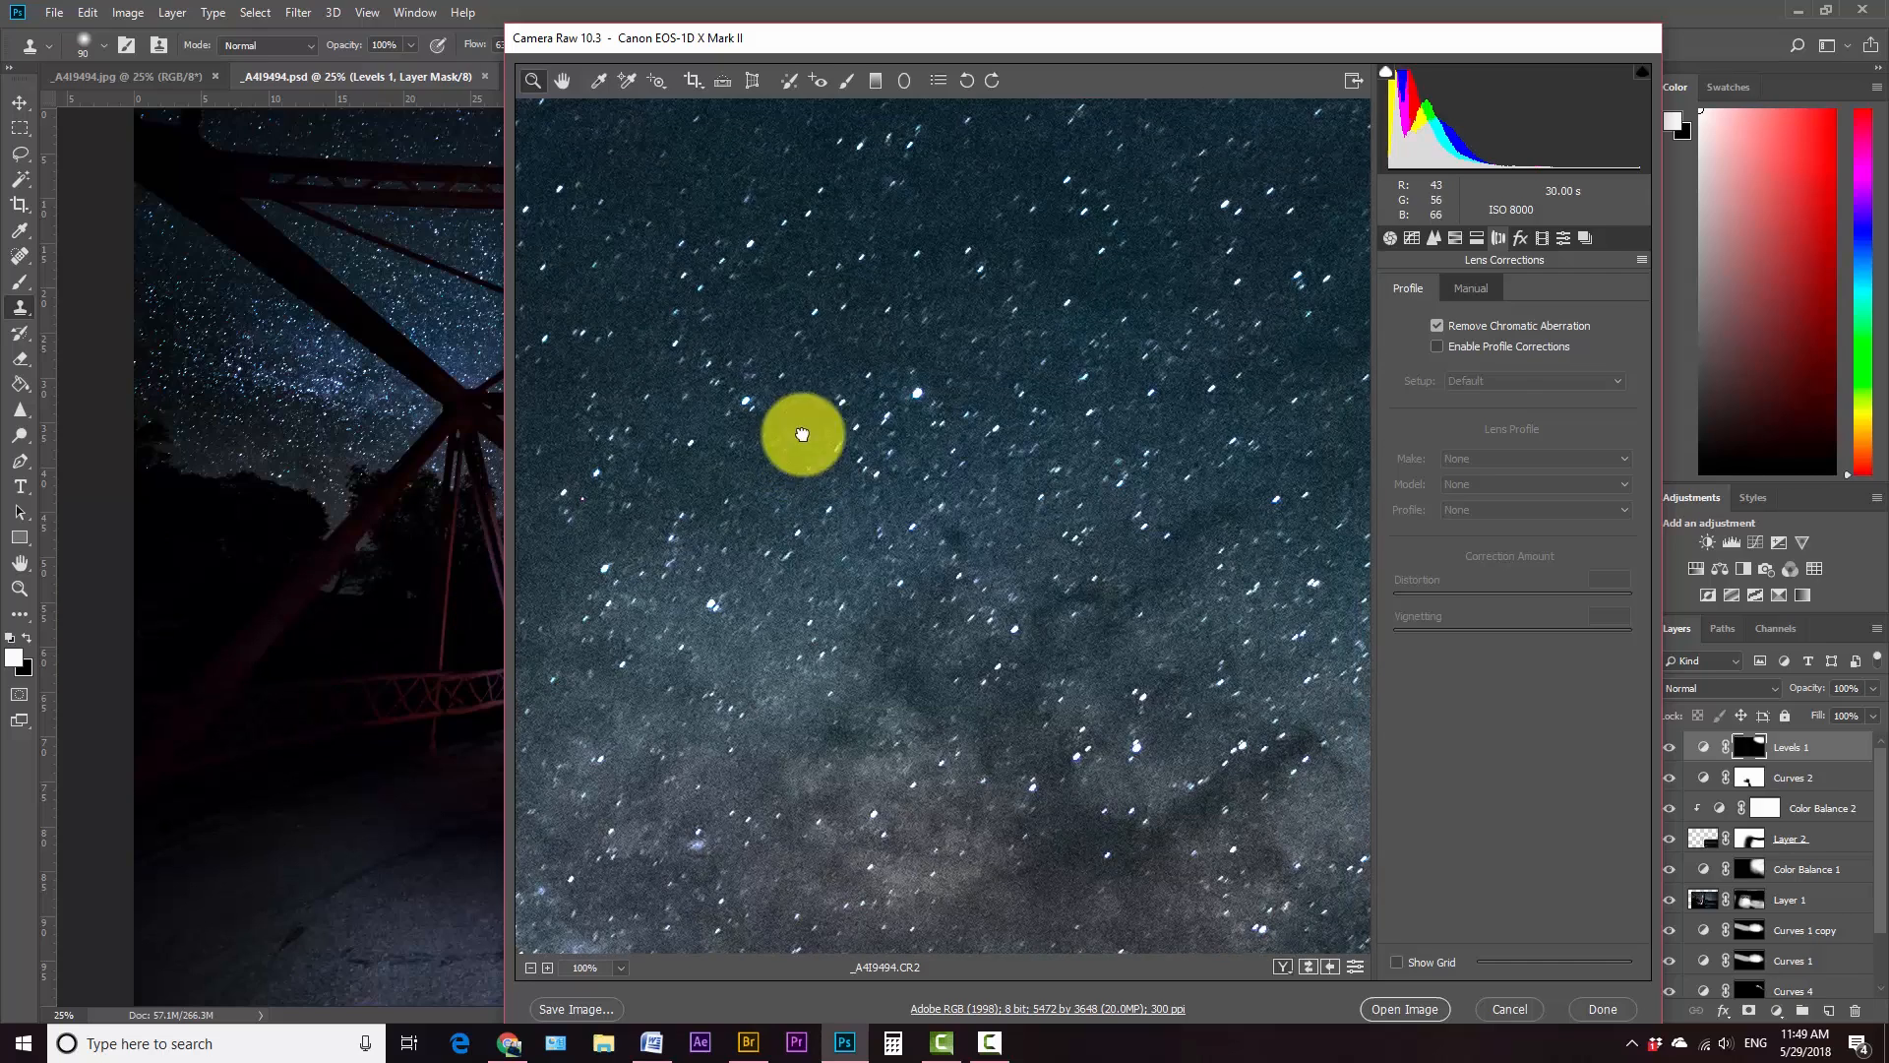
left_click(1436, 325)
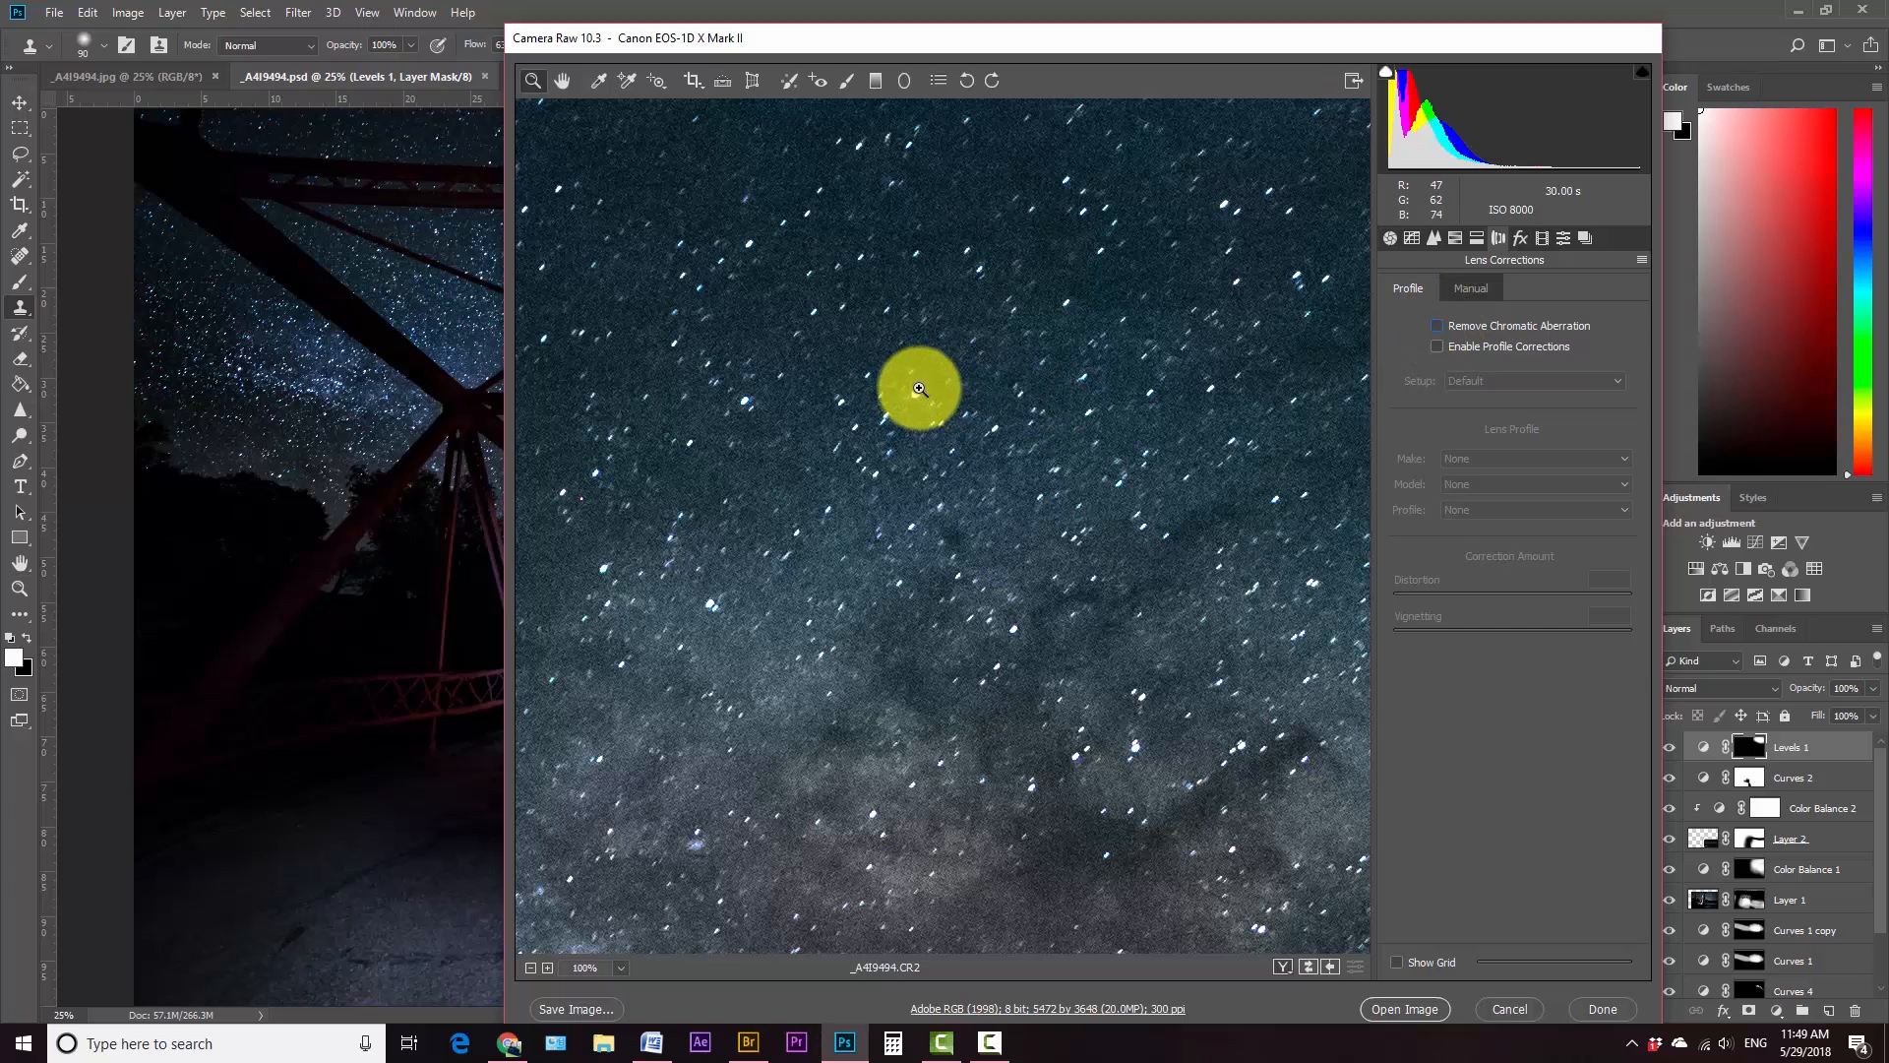
left_click(1432, 325)
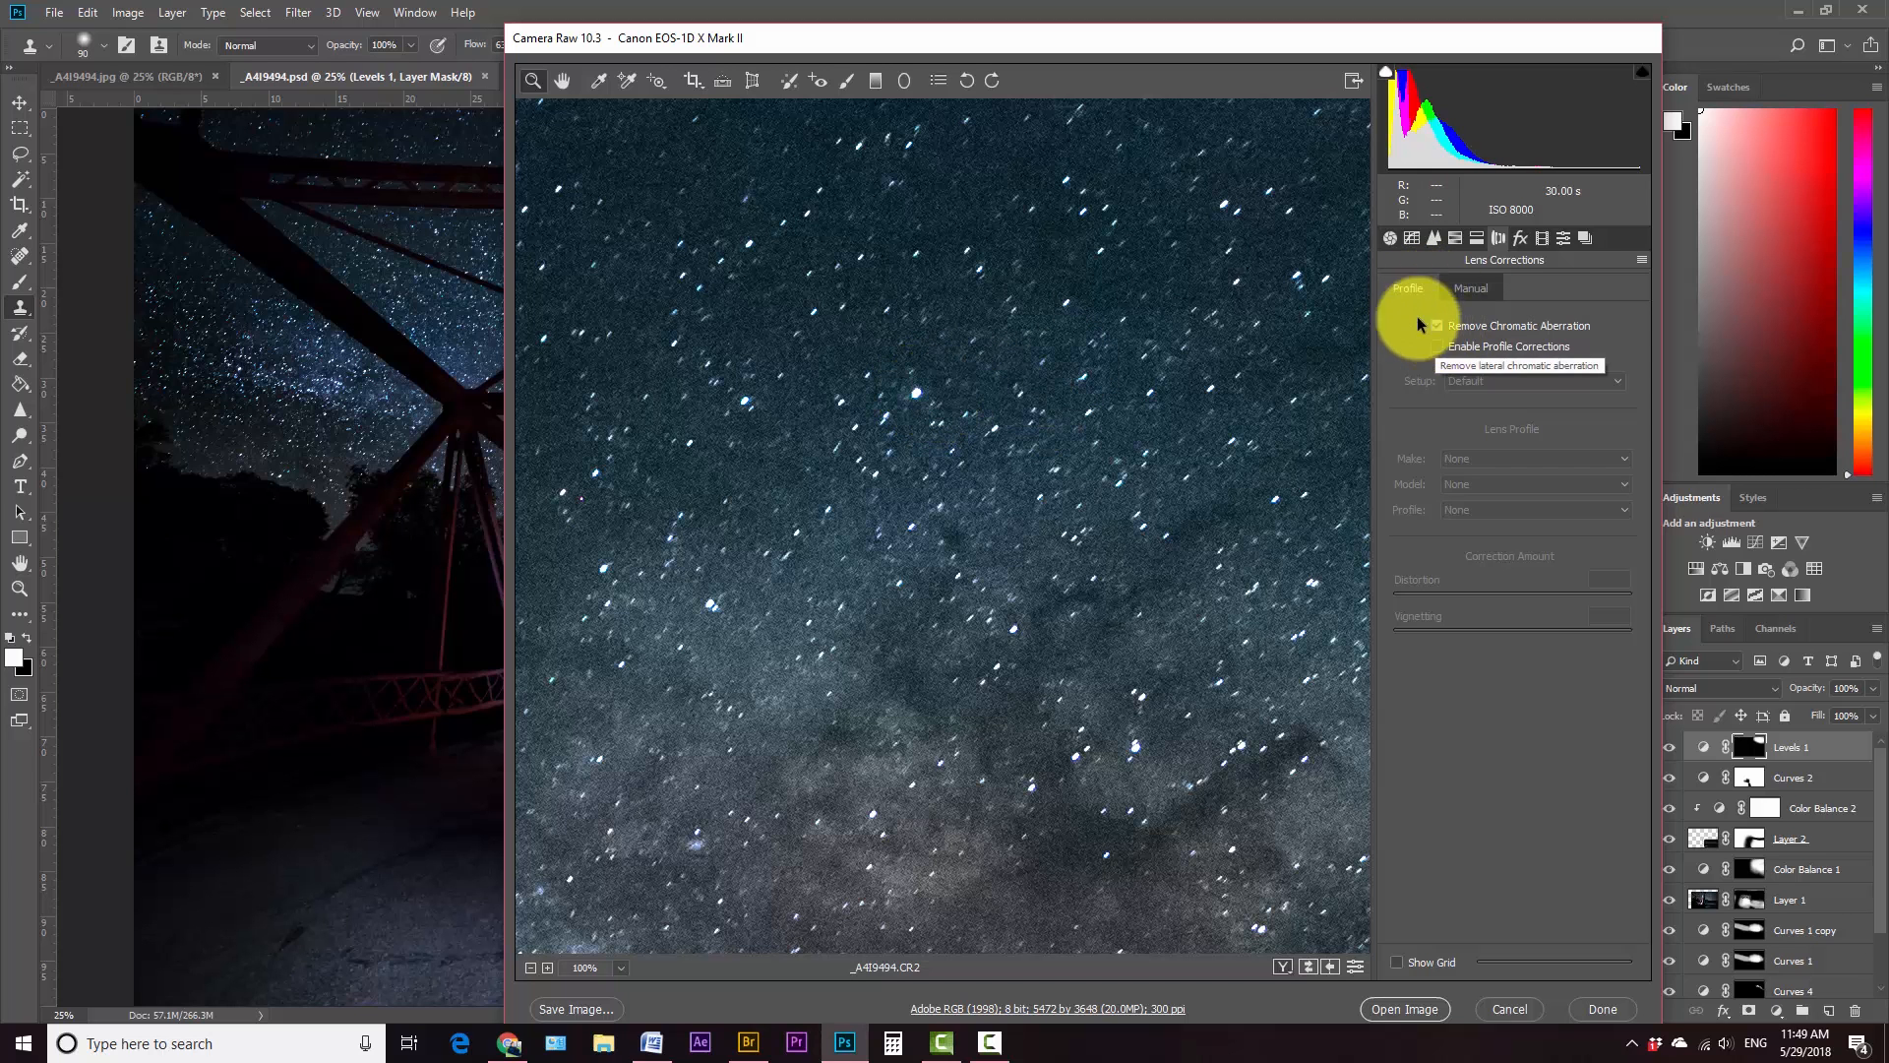
Step: Set the manual Defringe Purple Amount to 3 and Green Amount to 2
left_click(1490, 289)
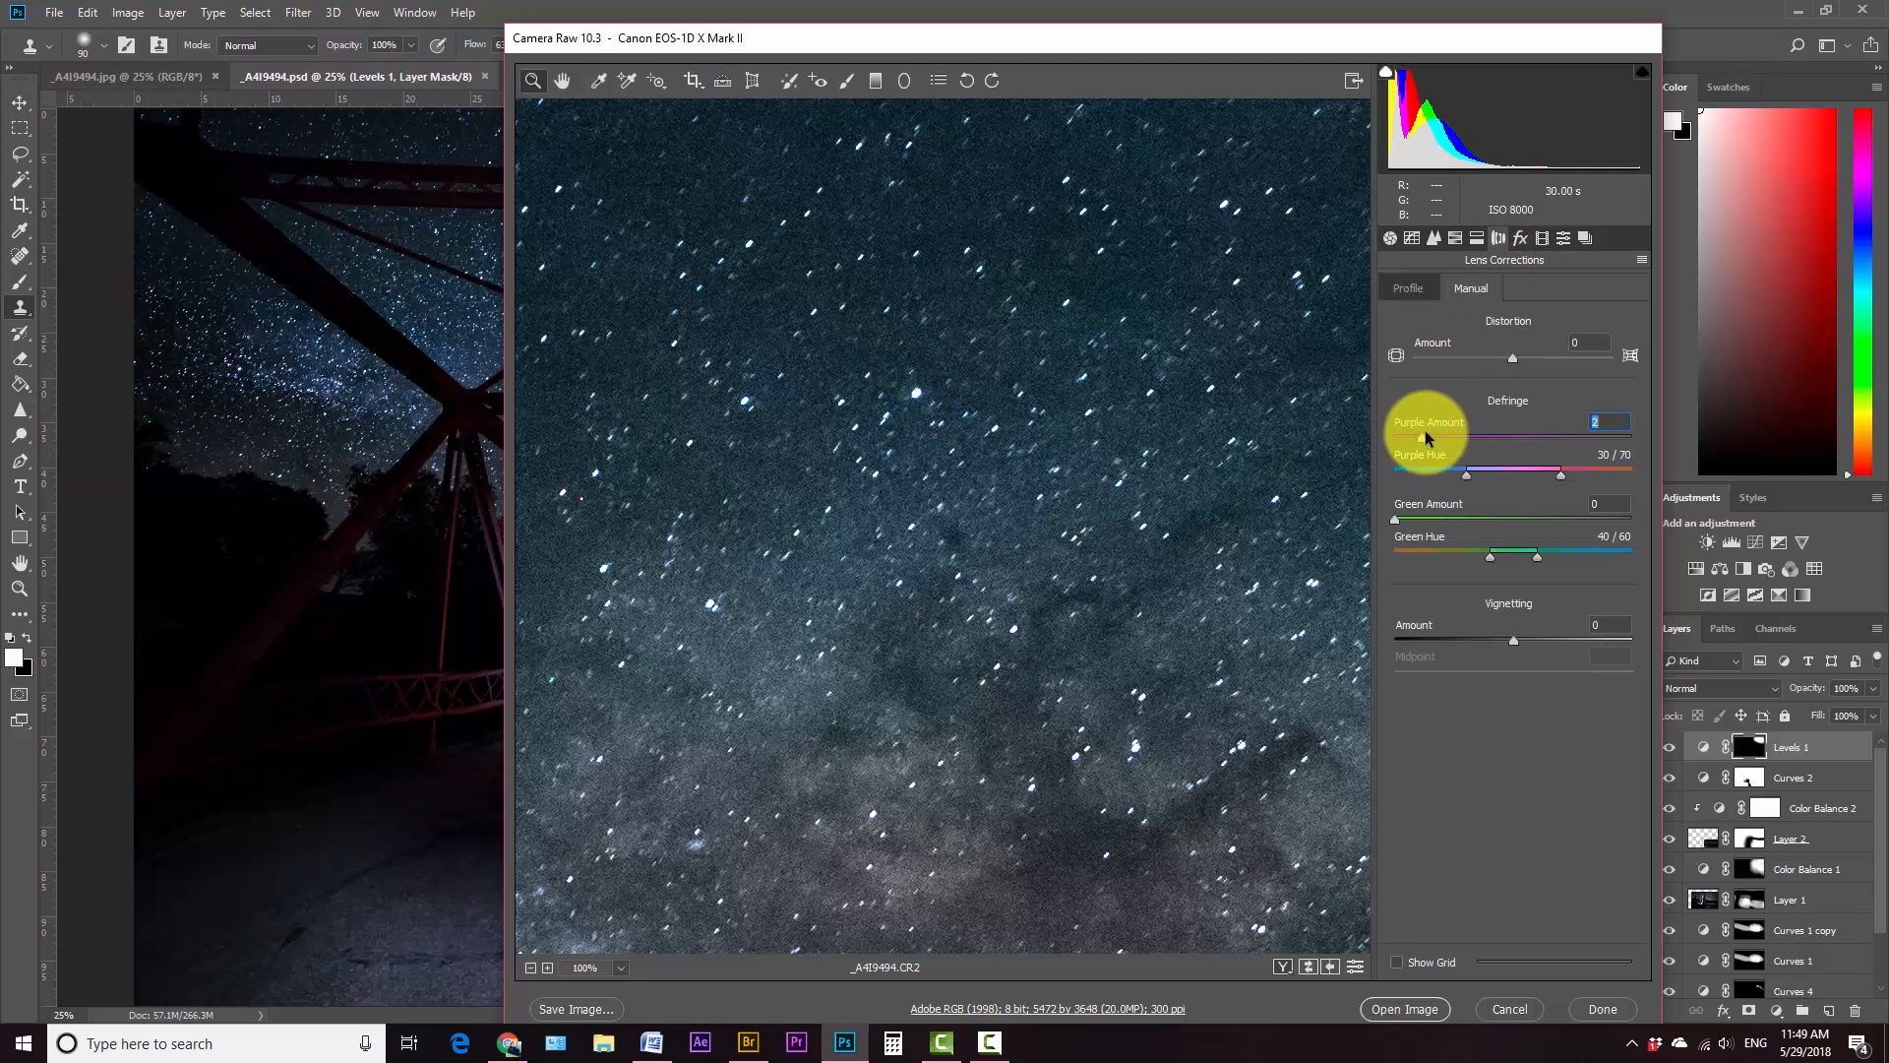
left_click(1412, 514)
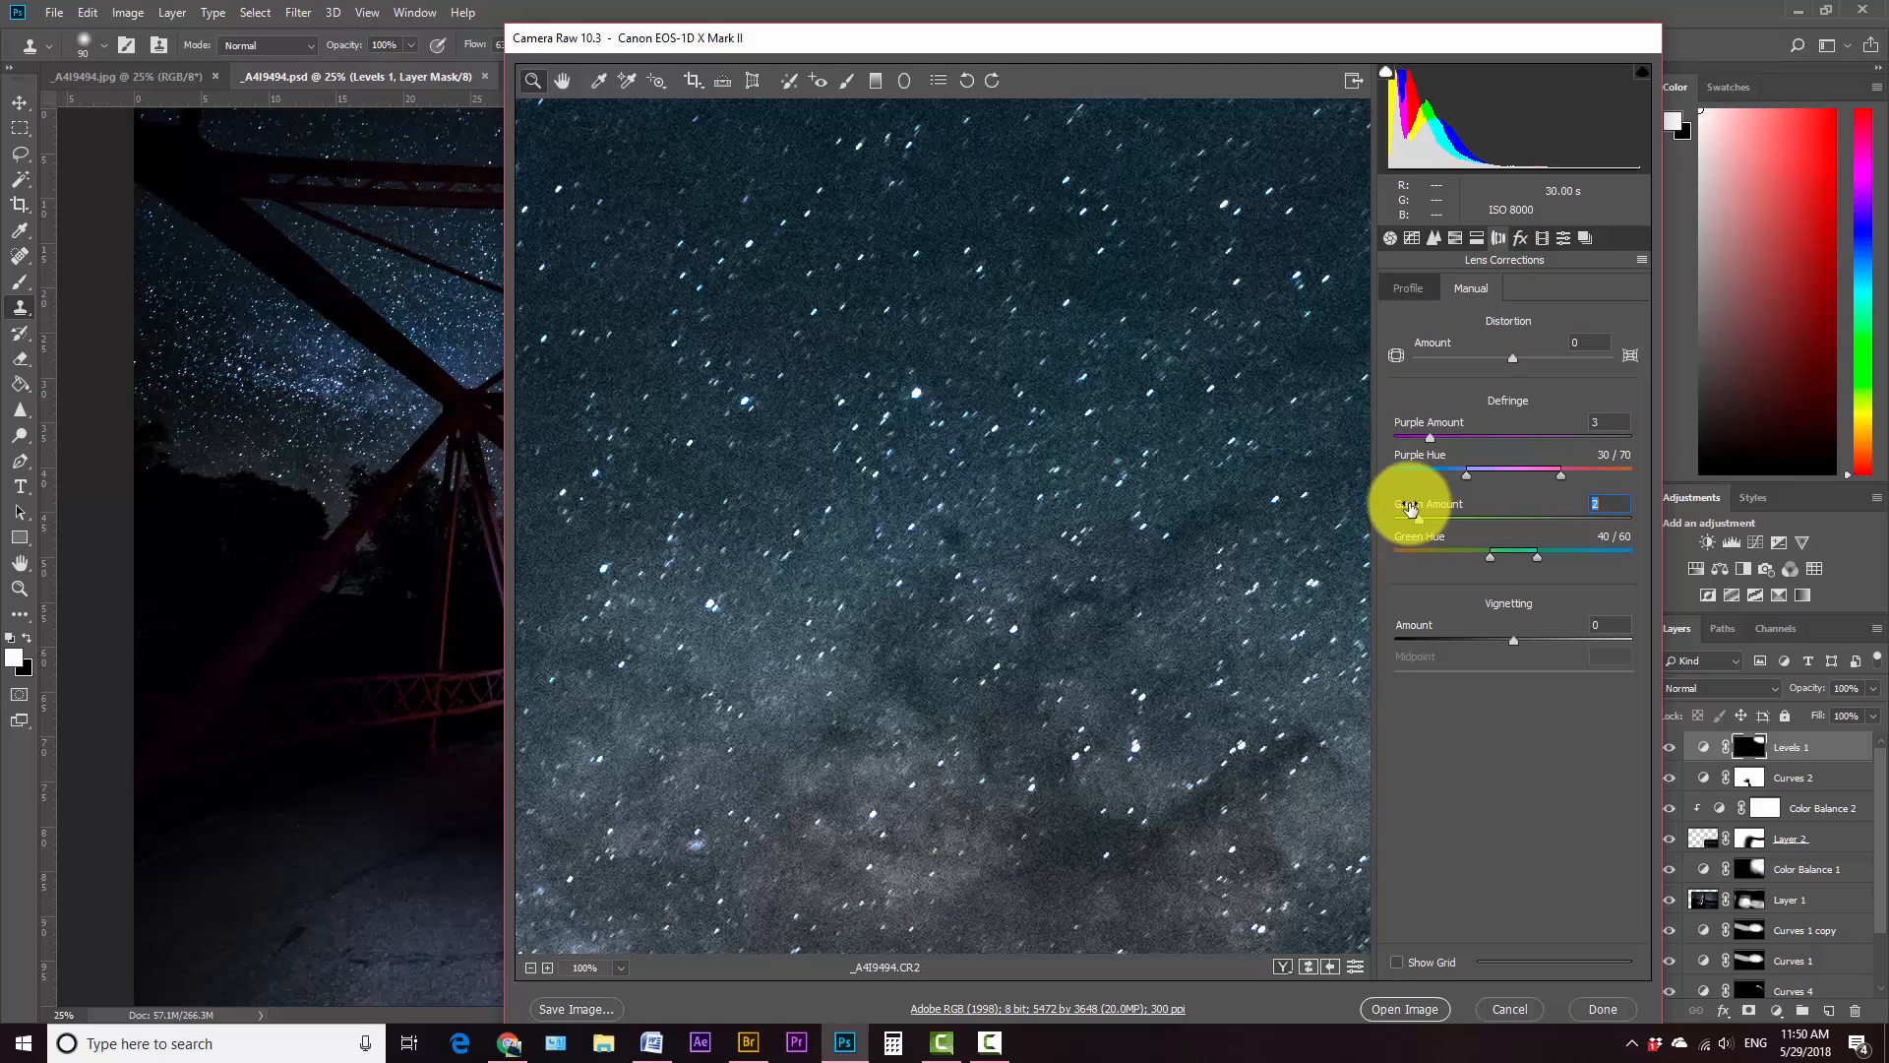
right_click(1070, 370)
left_click(1143, 501)
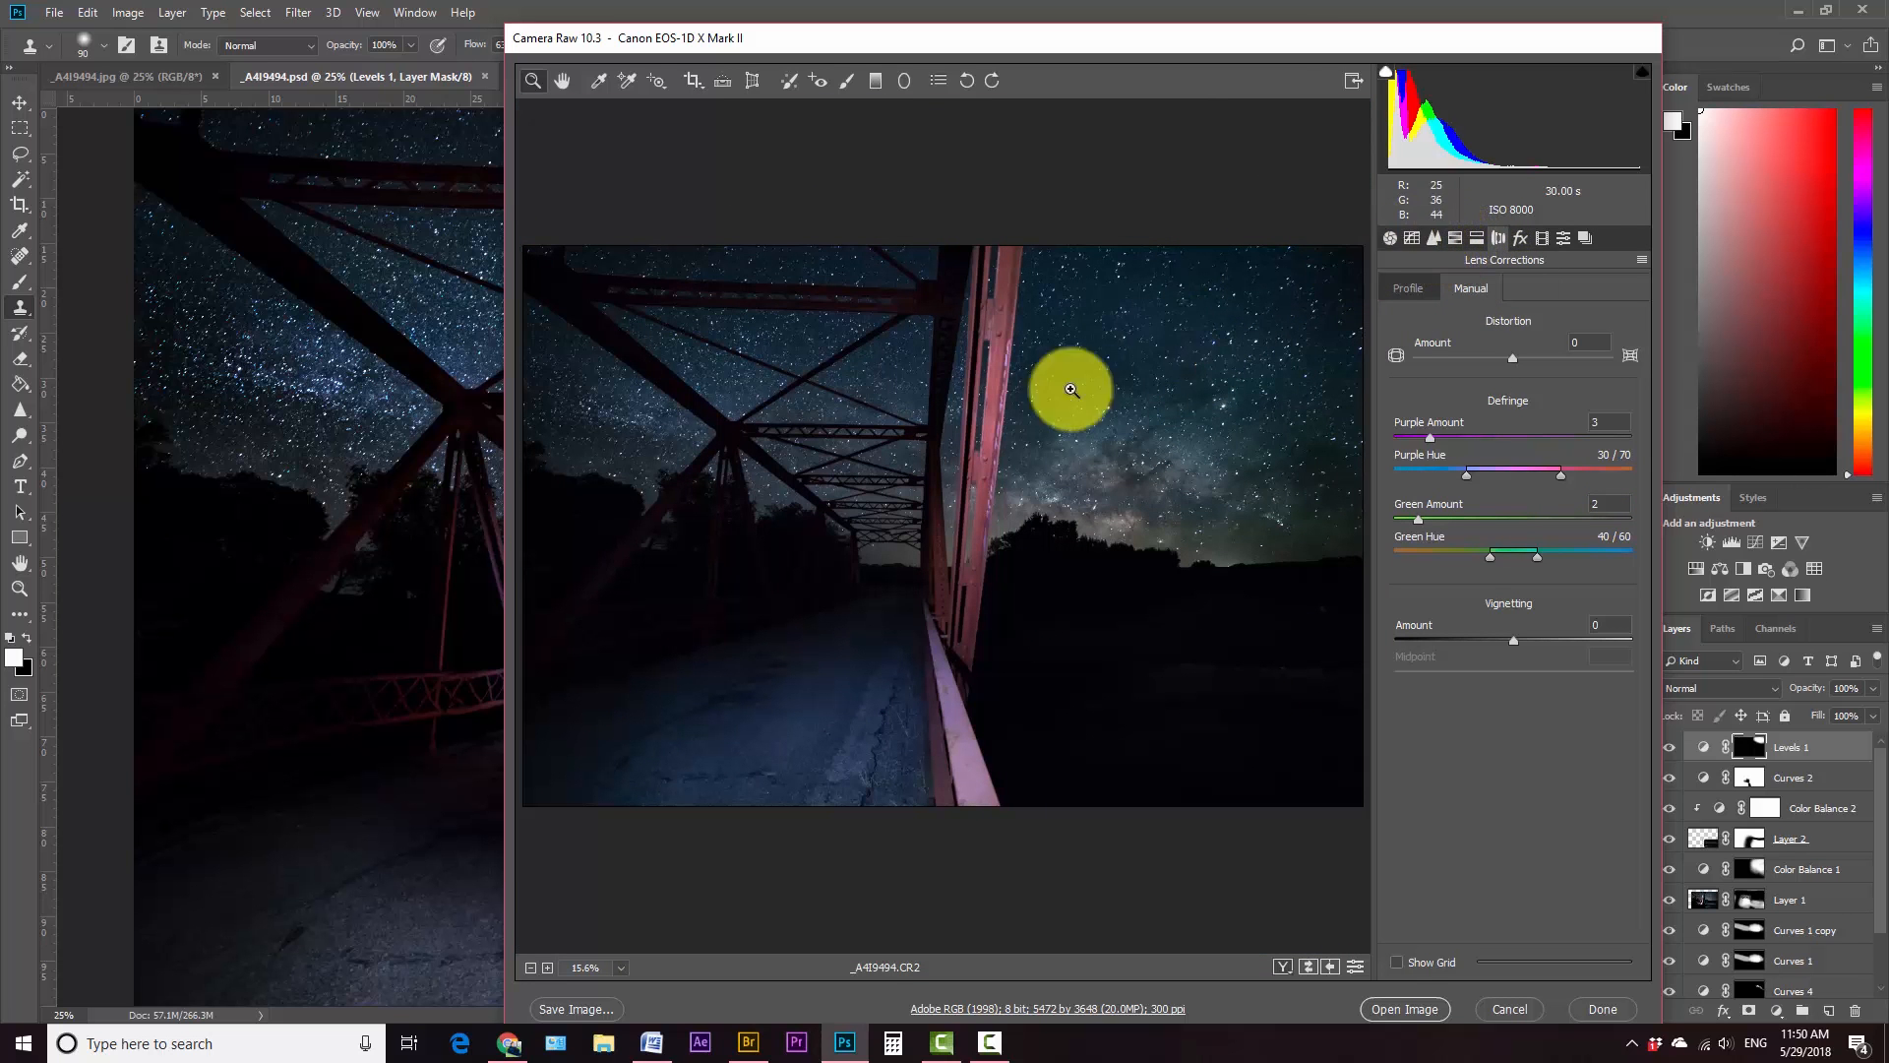
Step: Set the noise reduction to Luminance 25, Color 66, Color Detail 65 and Color Smoothness 53
left_click(1432, 238)
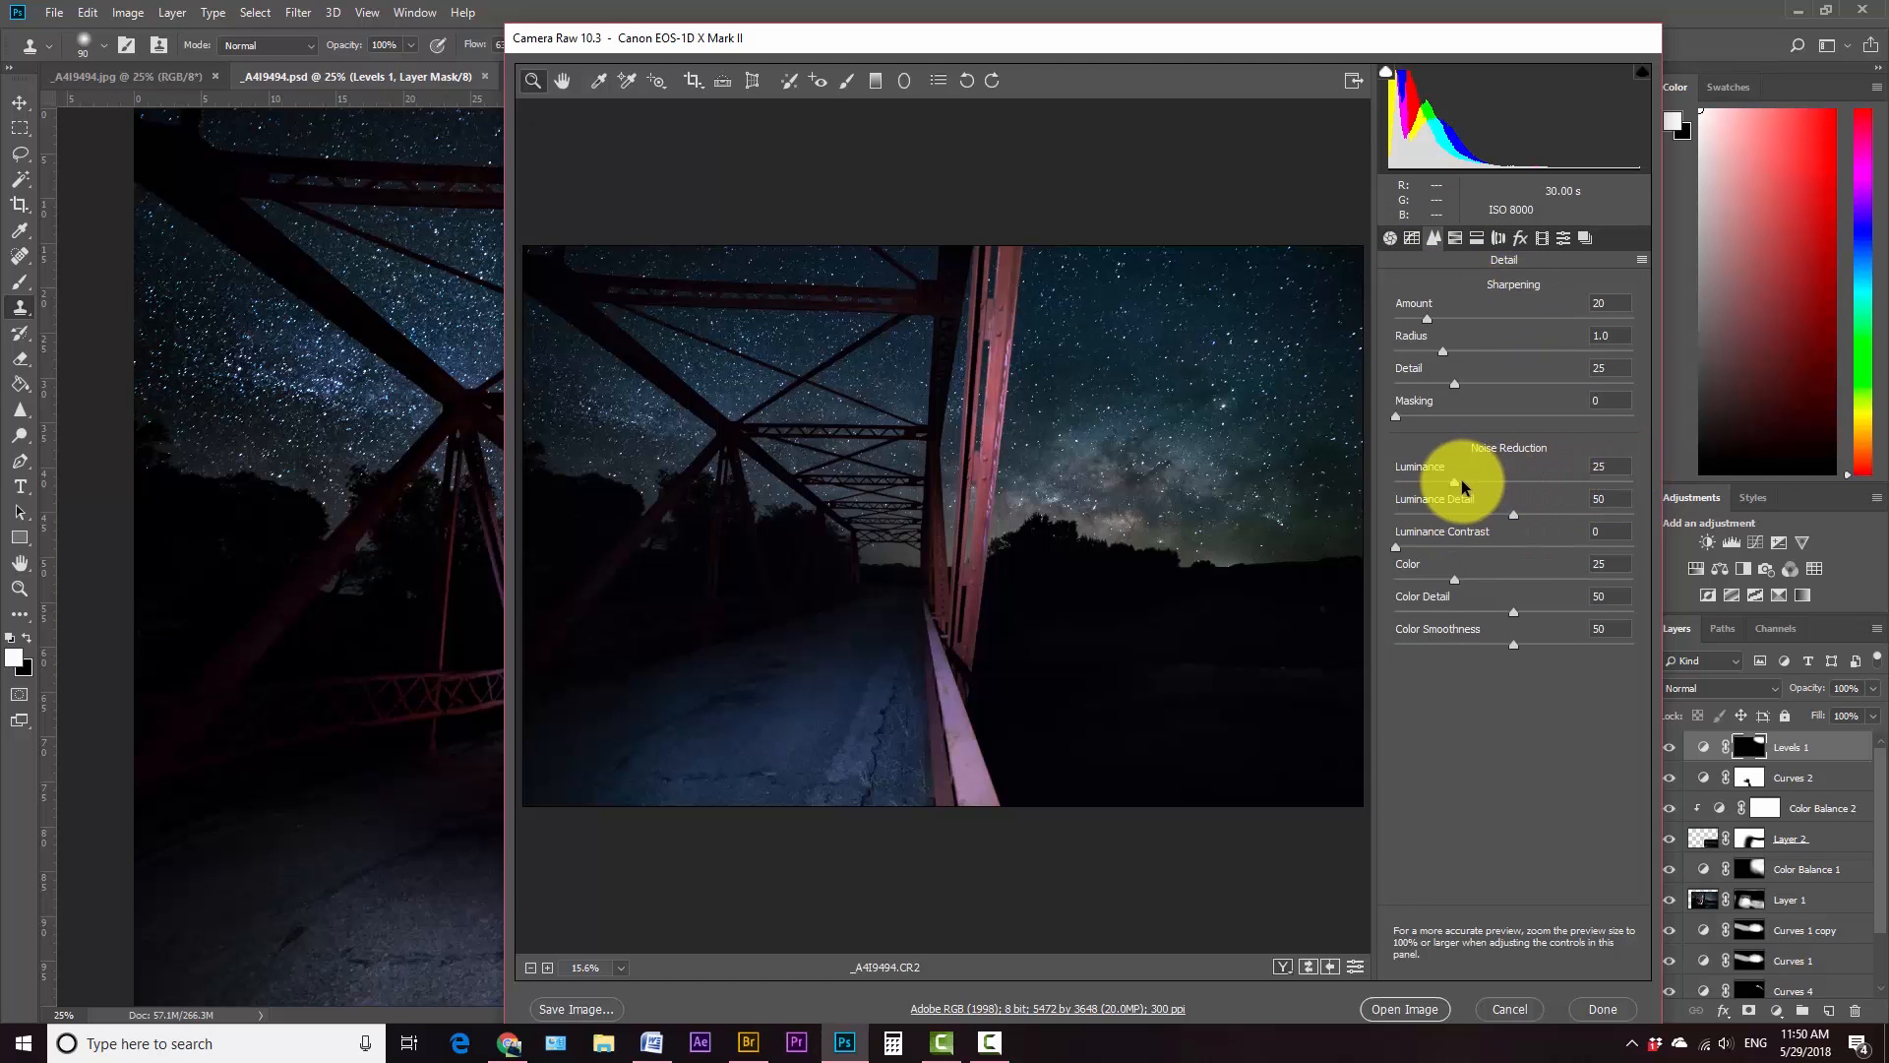
left_click_drag(1454, 487, 1428, 487)
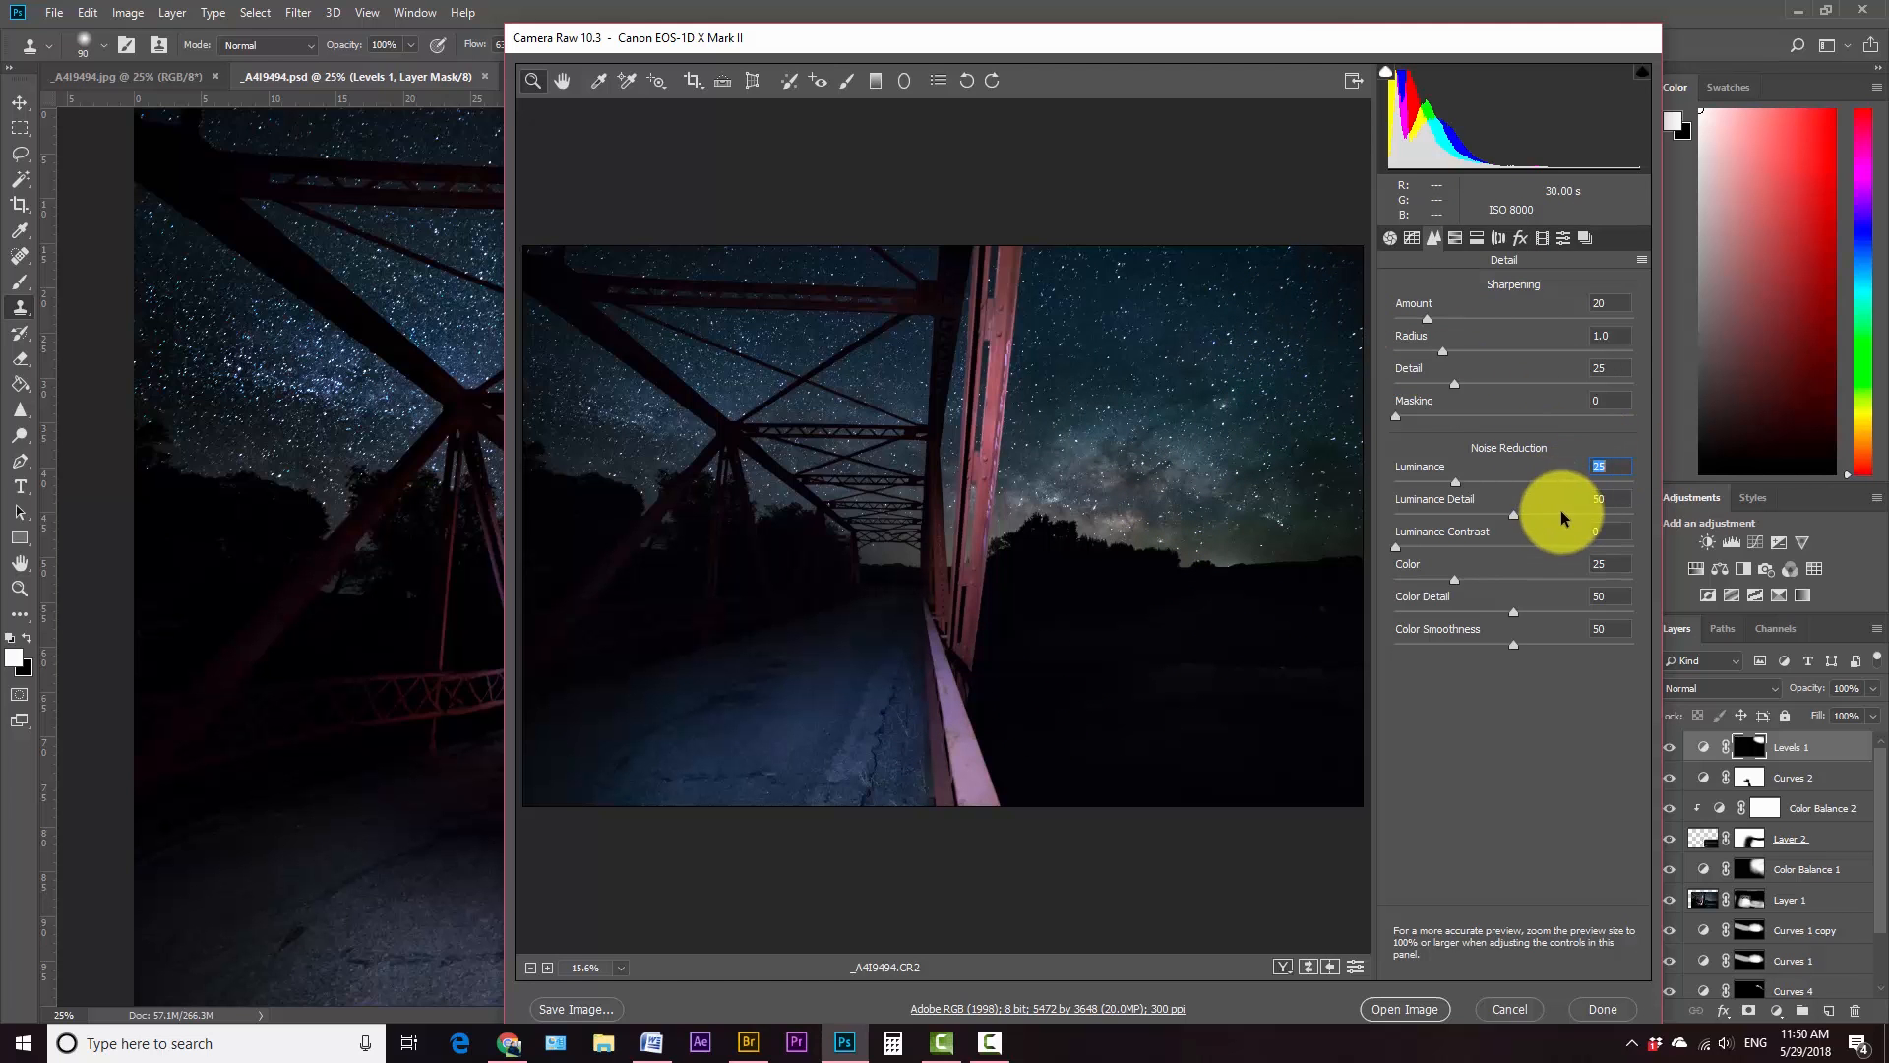
left_click(1550, 575)
left_click_drag(1537, 615, 1547, 616)
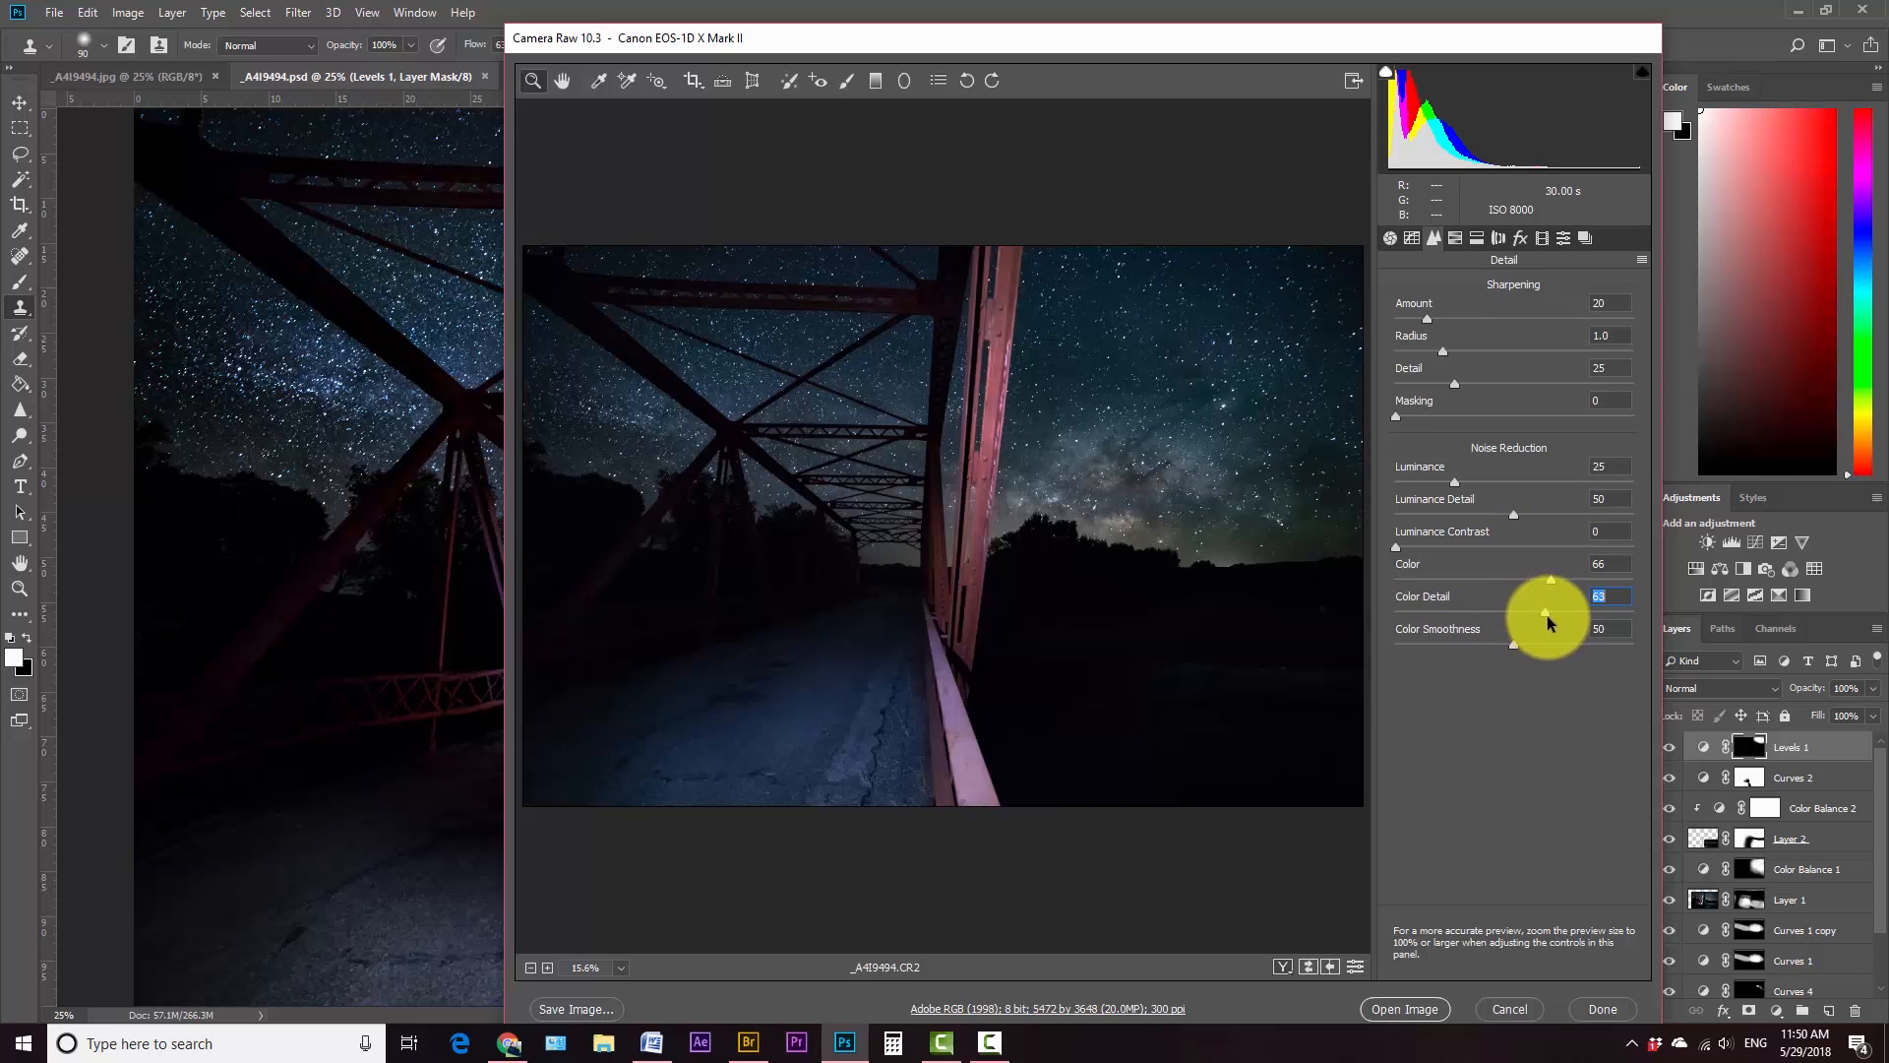
left_click(1519, 643)
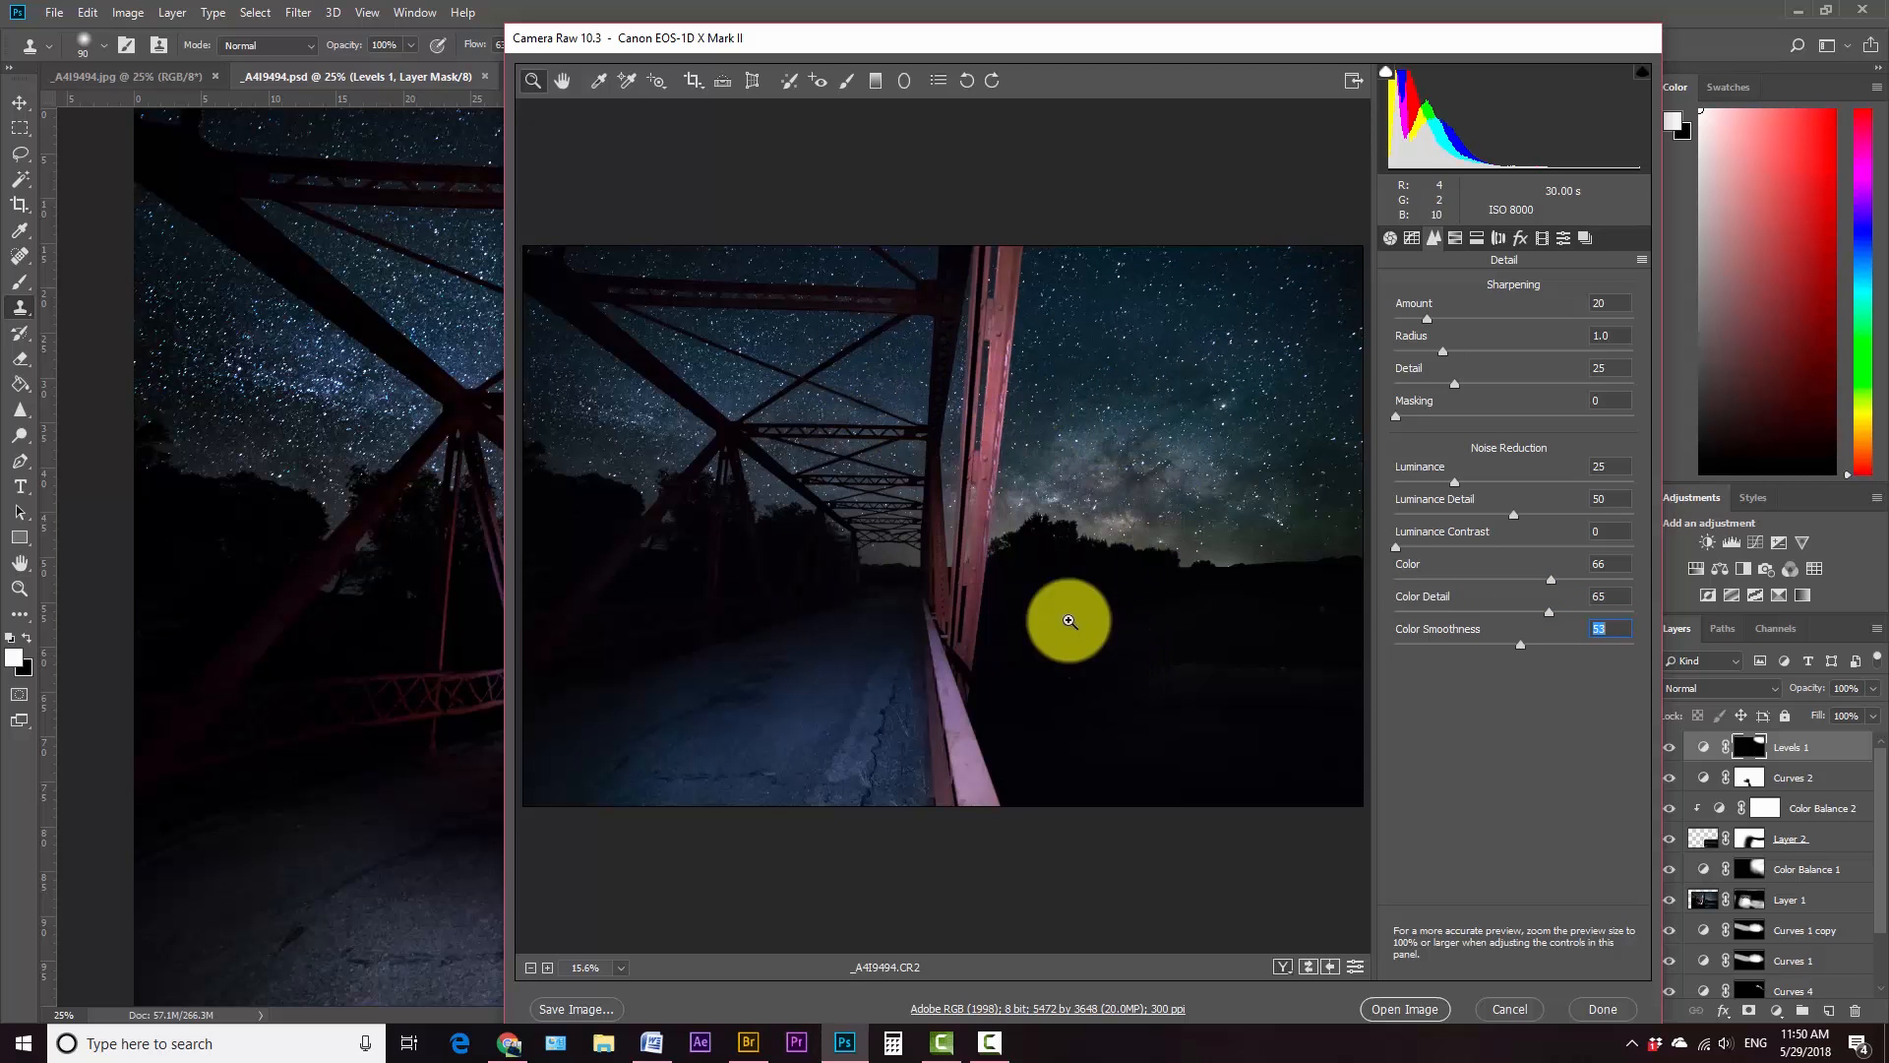
Step: Examine the mask and settings of the Adjustment Brush pin in the middle of the Milky Way
left_click(1388, 239)
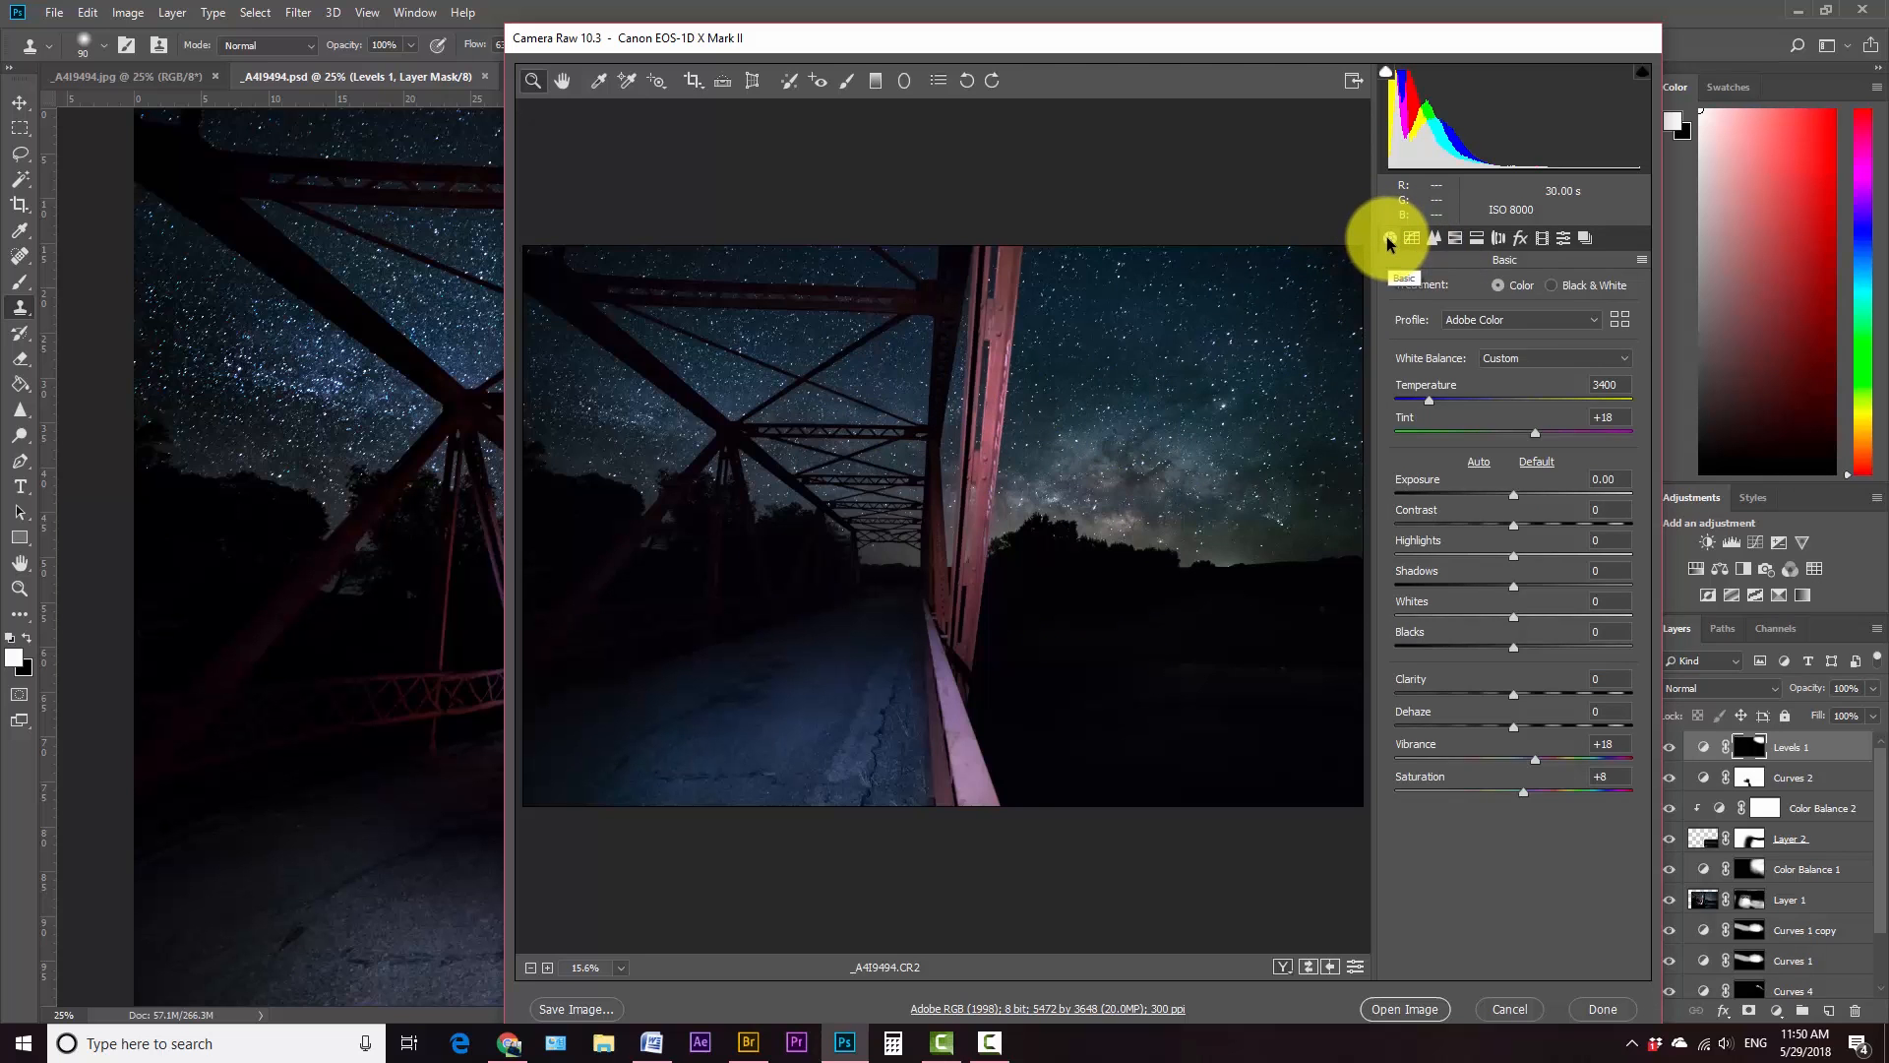
left_click(849, 85)
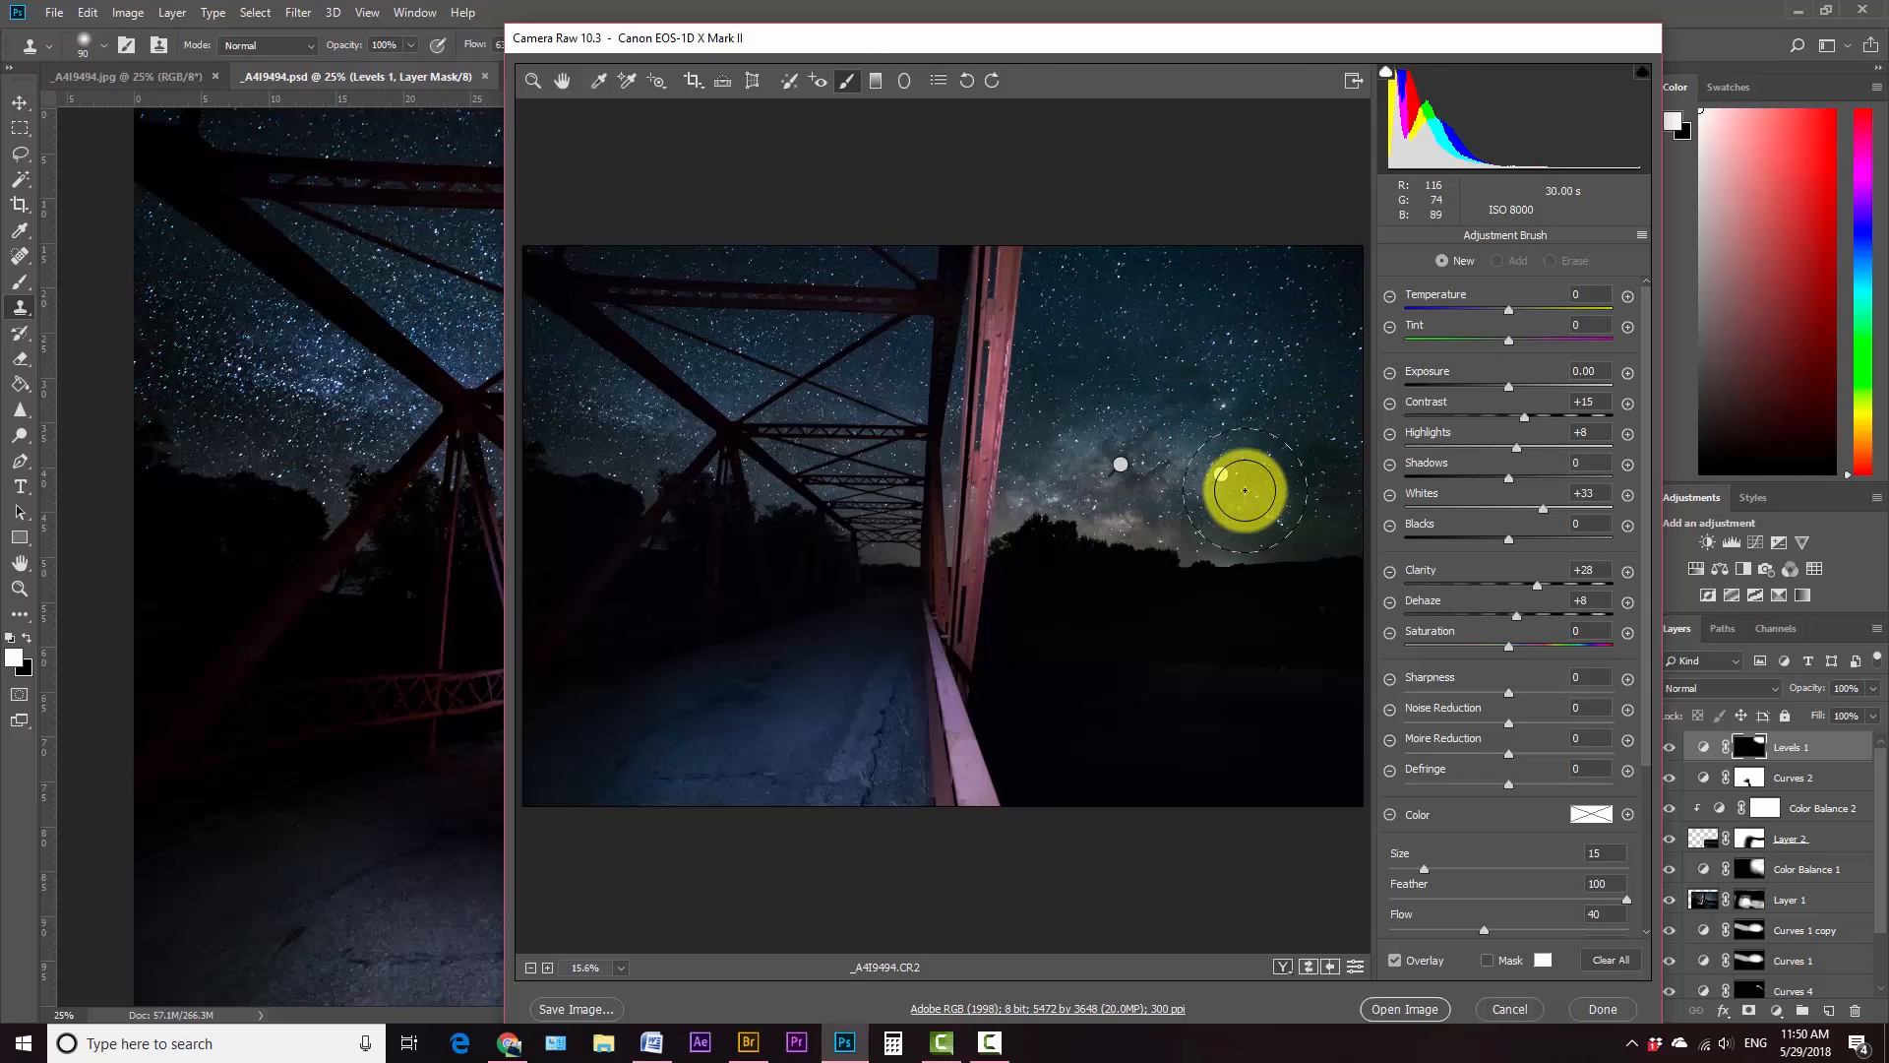
mouse_move(1121, 468)
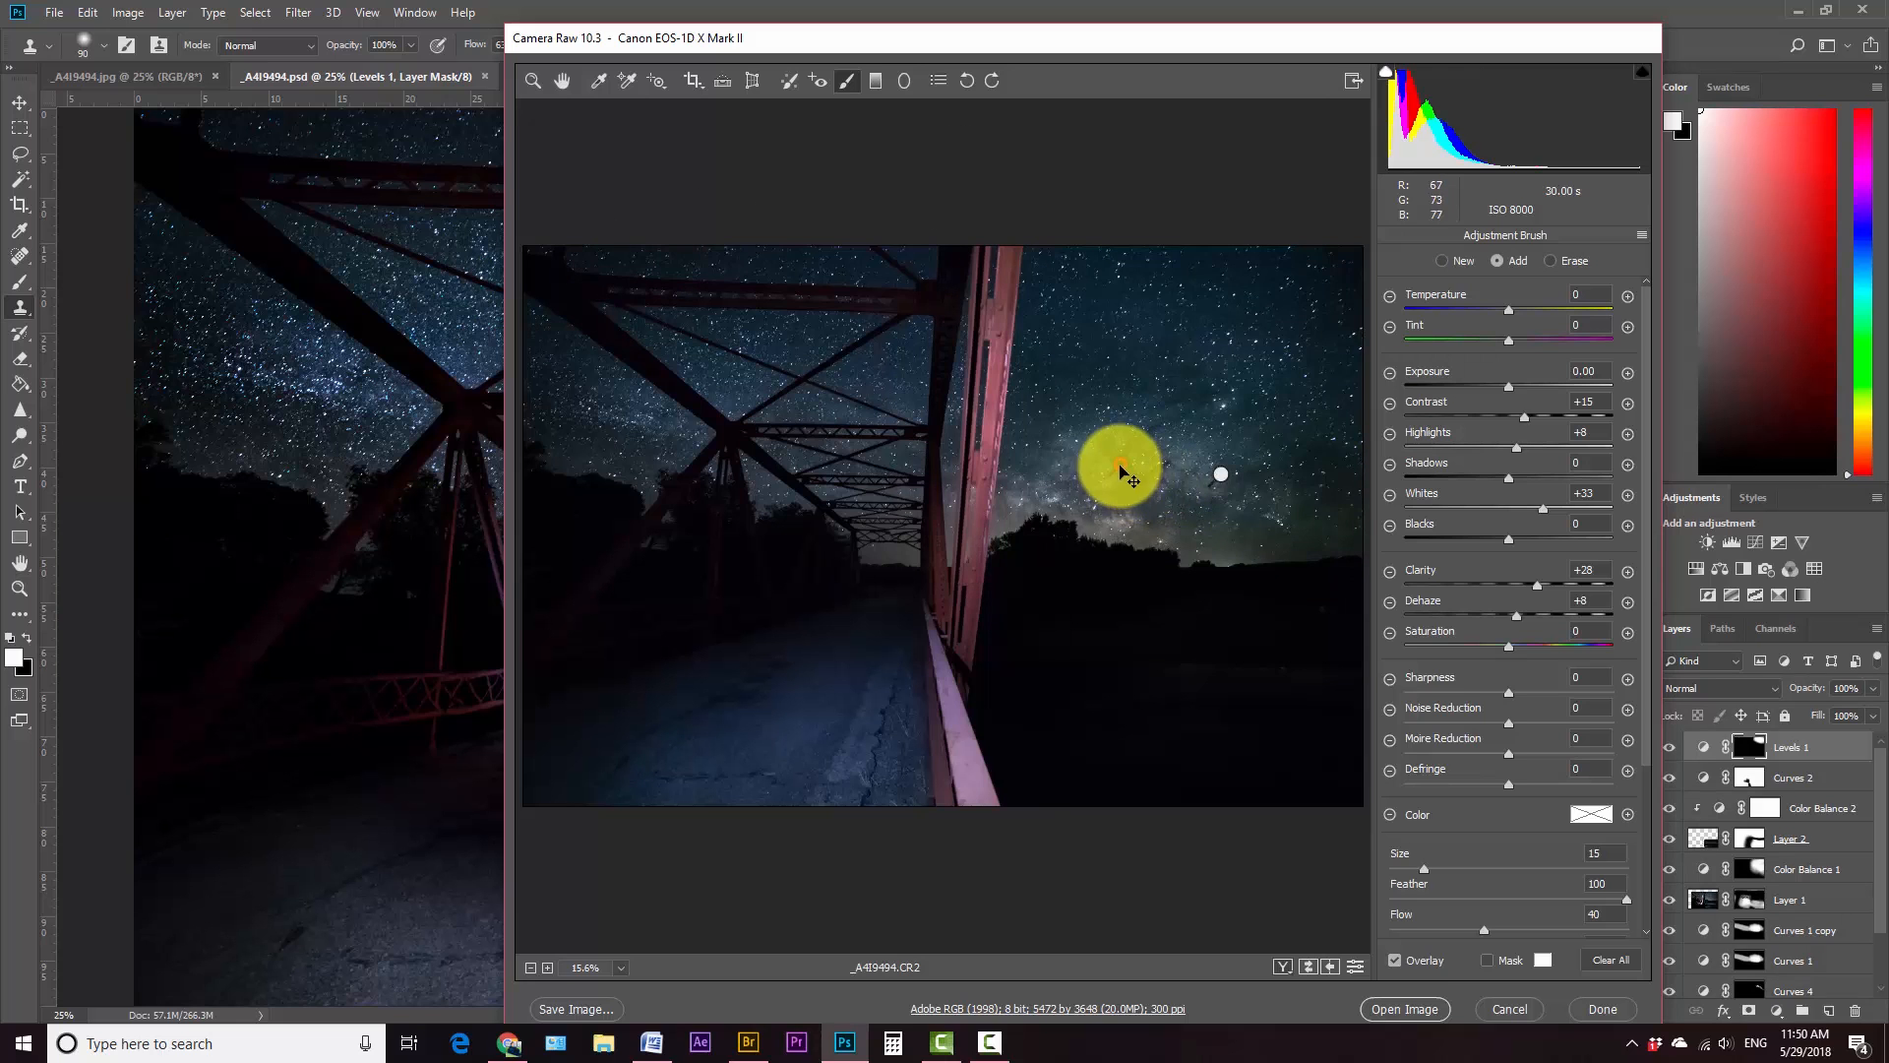
left_click(1393, 960)
left_click(1394, 961)
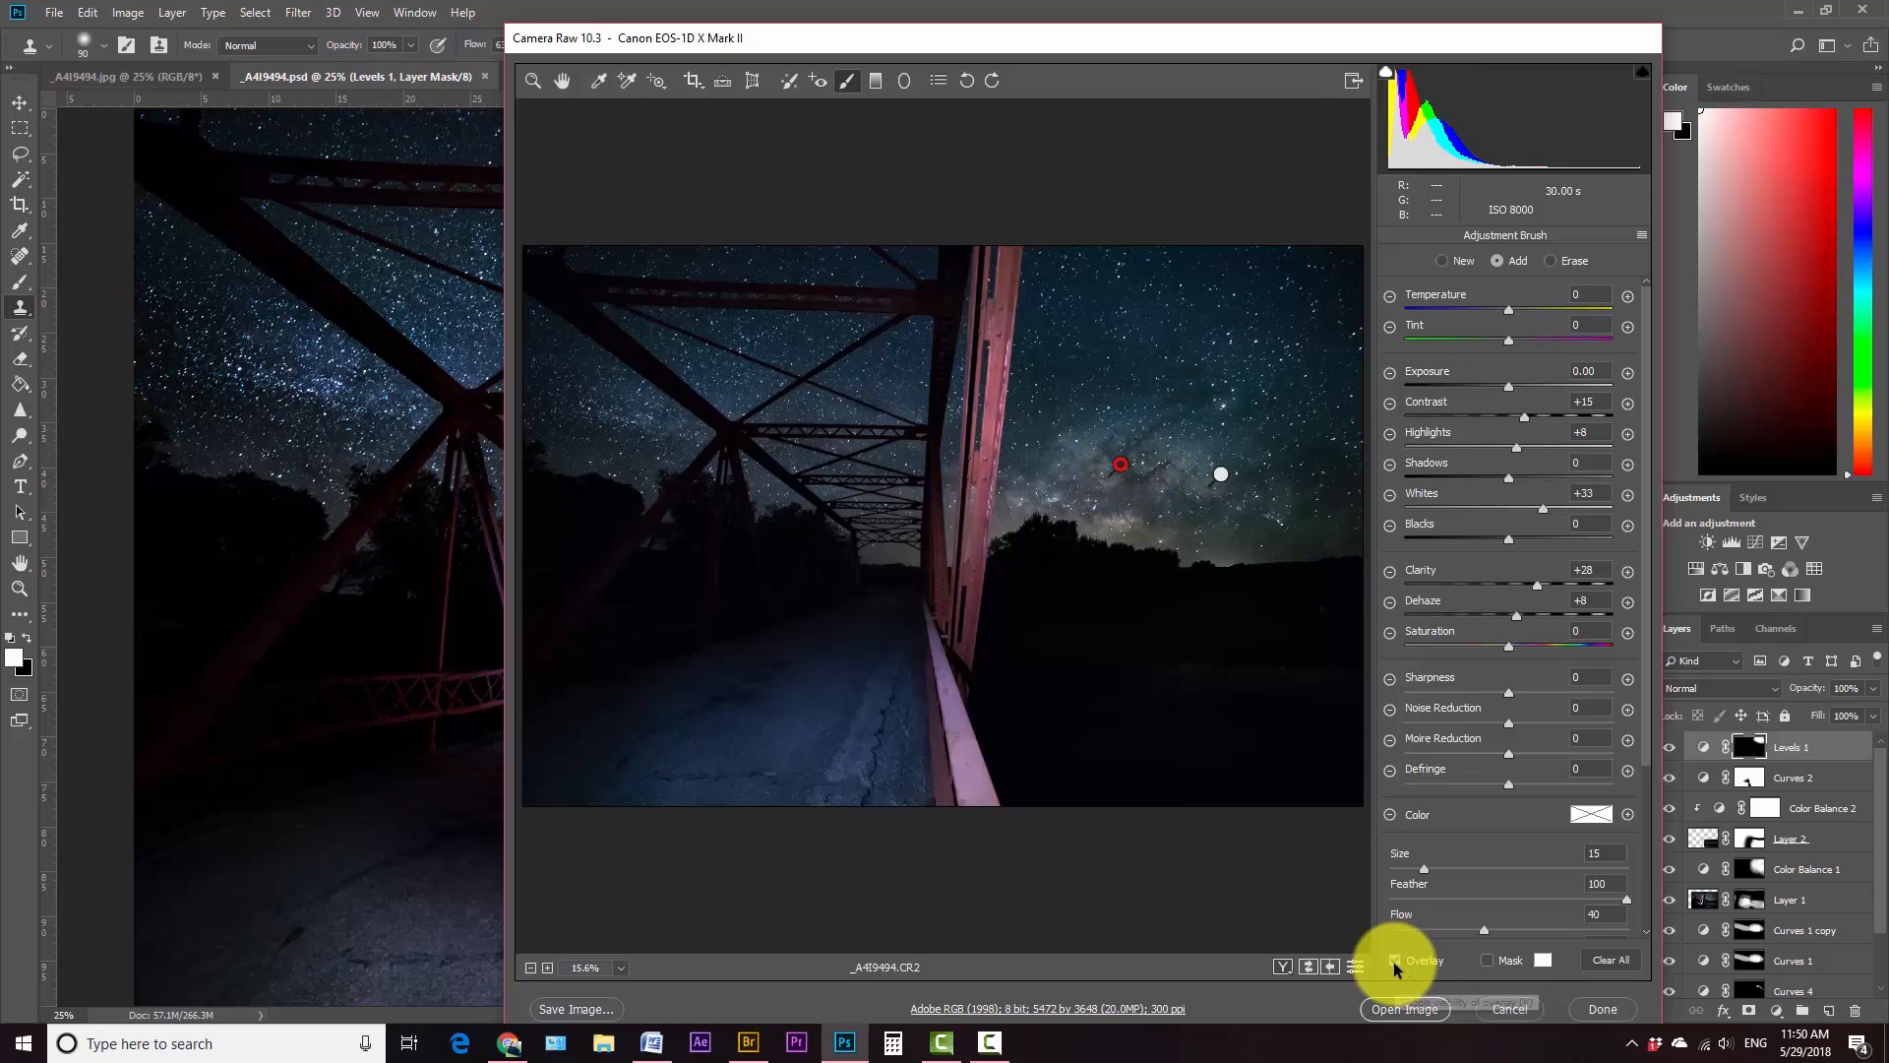
left_click(1490, 960)
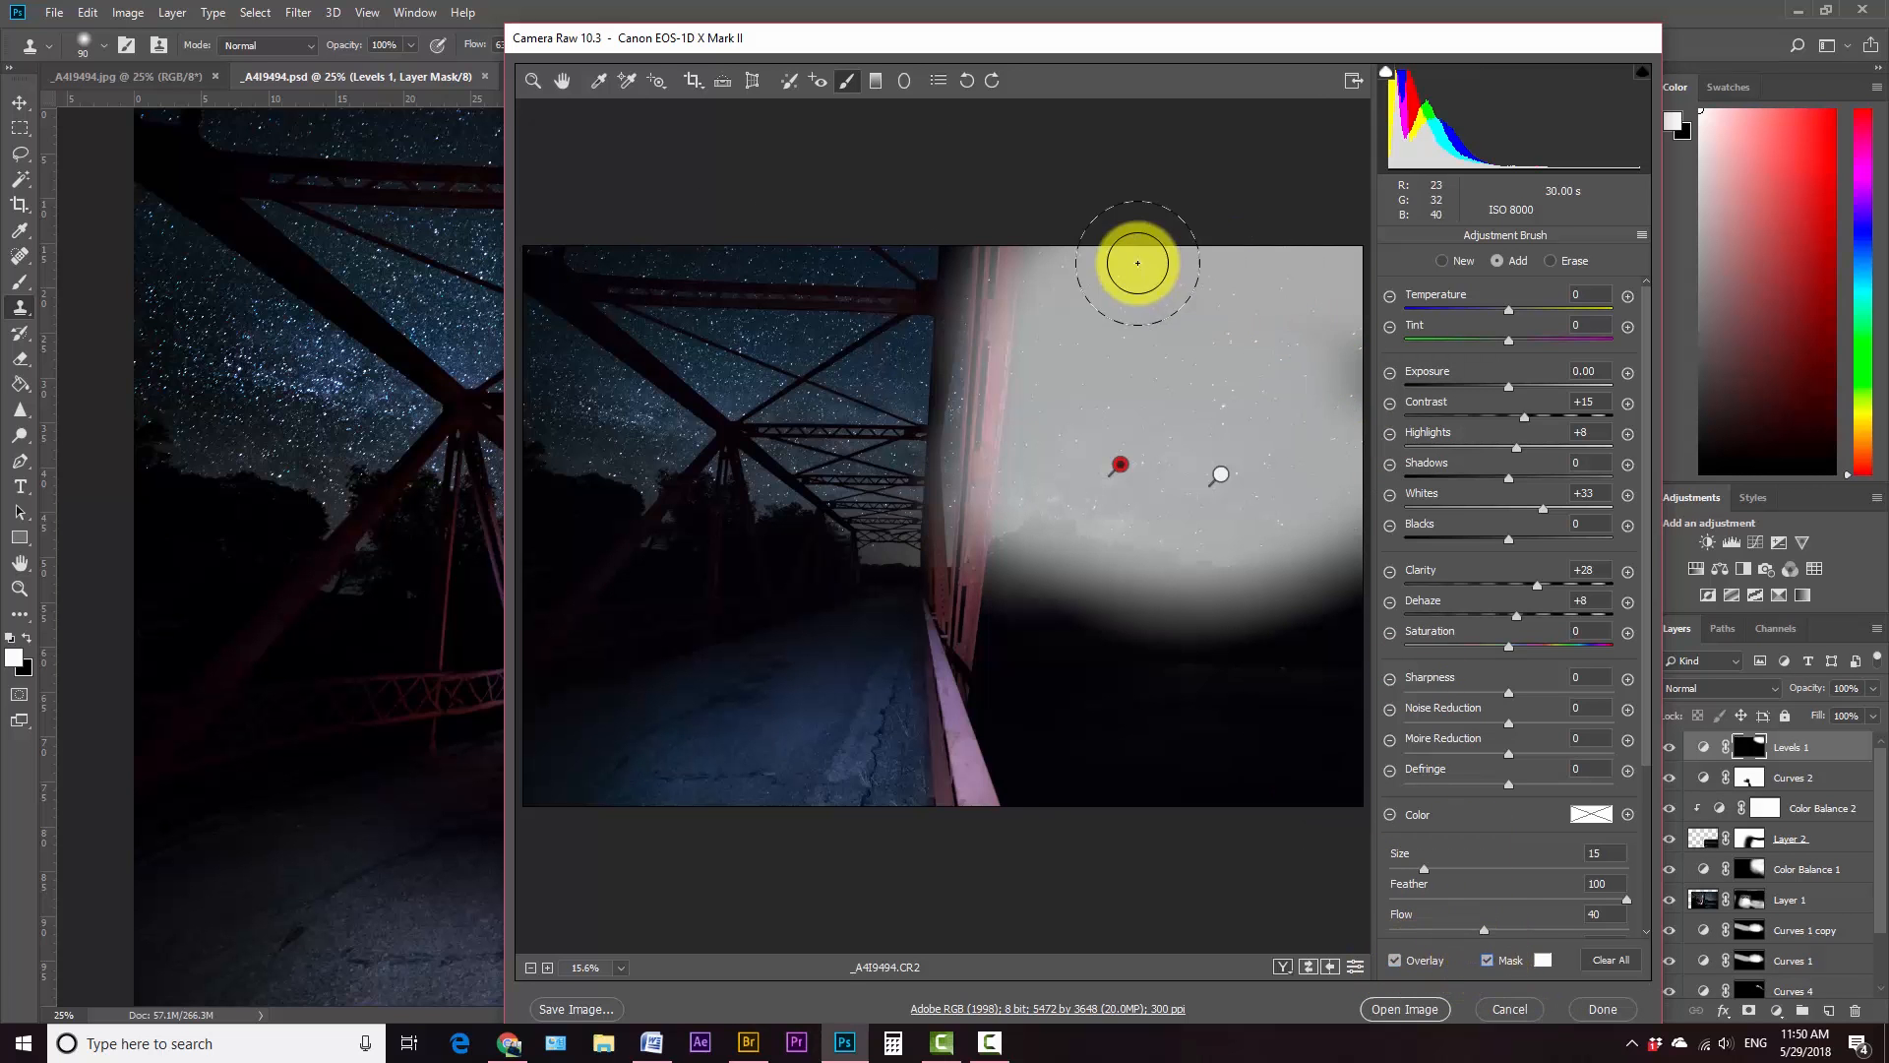
left_click(1488, 960)
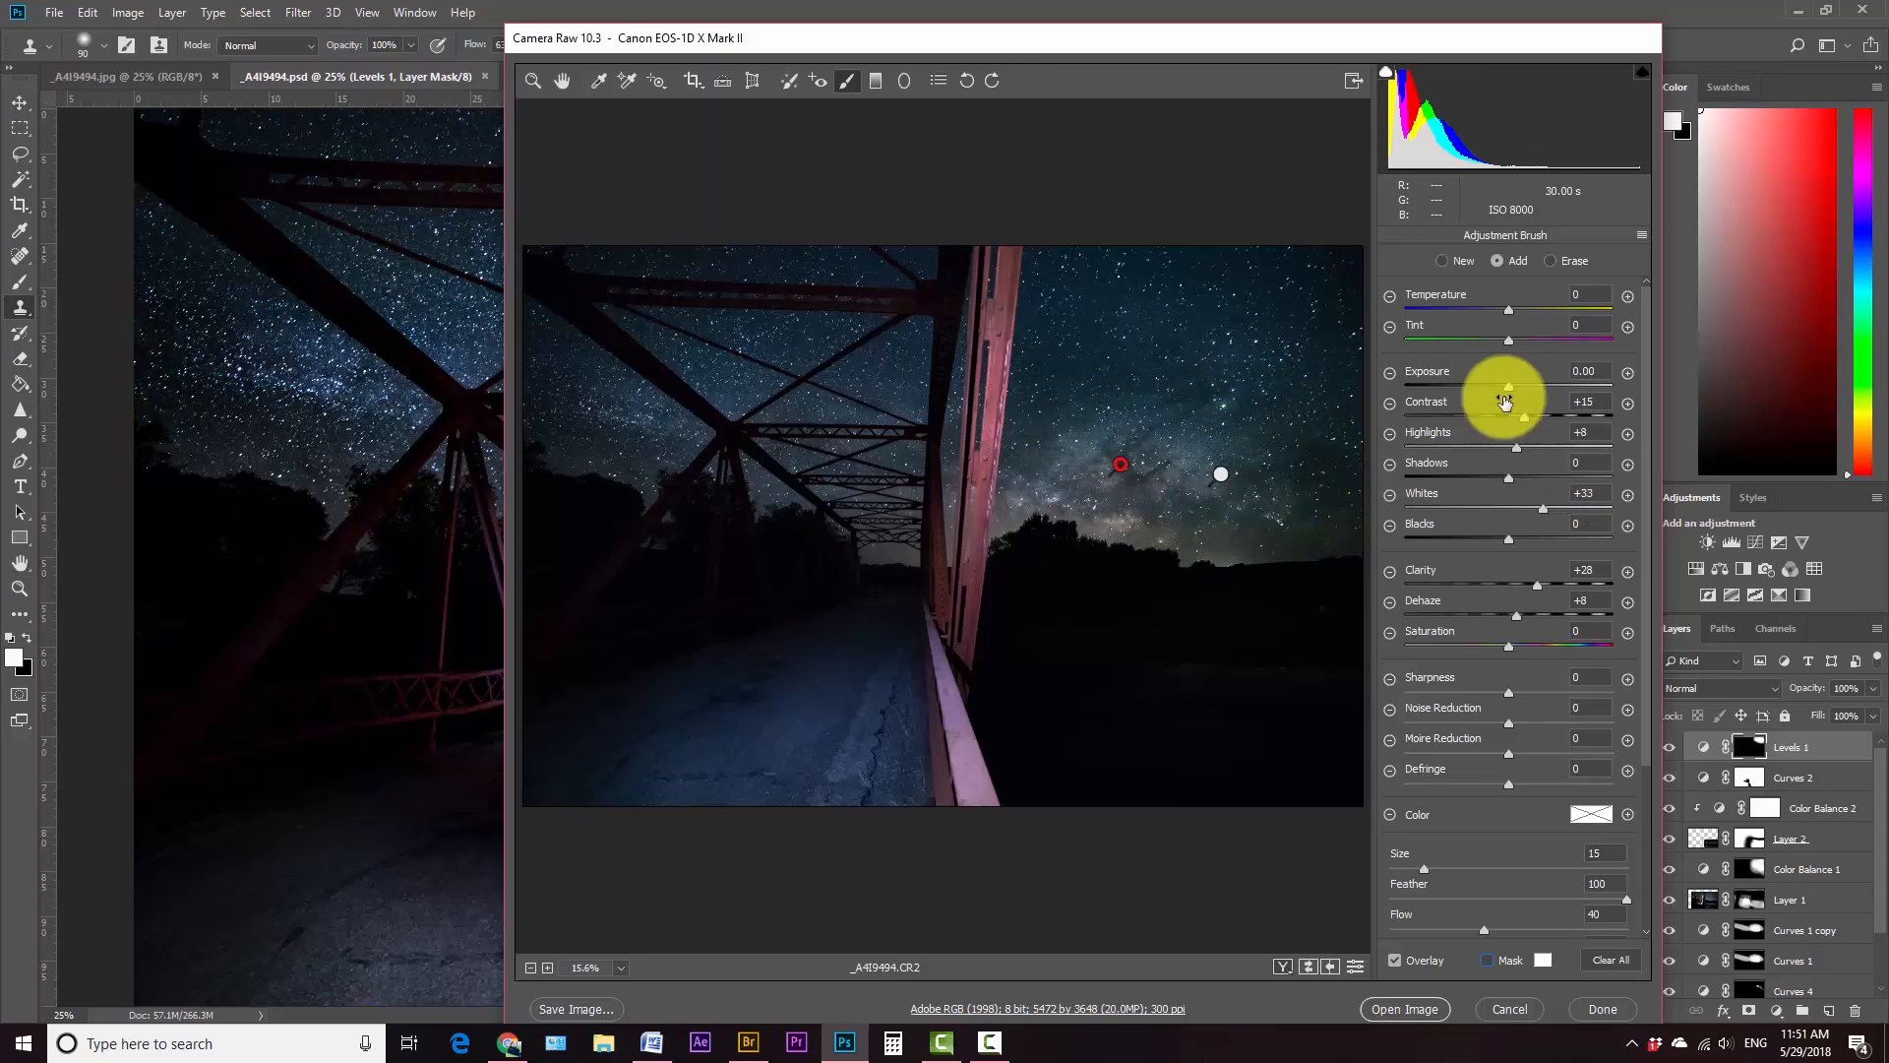
Step: Examine the mask and settings of the second Adjustment Brush pin nearer the photo's right edge
left_click(1219, 473)
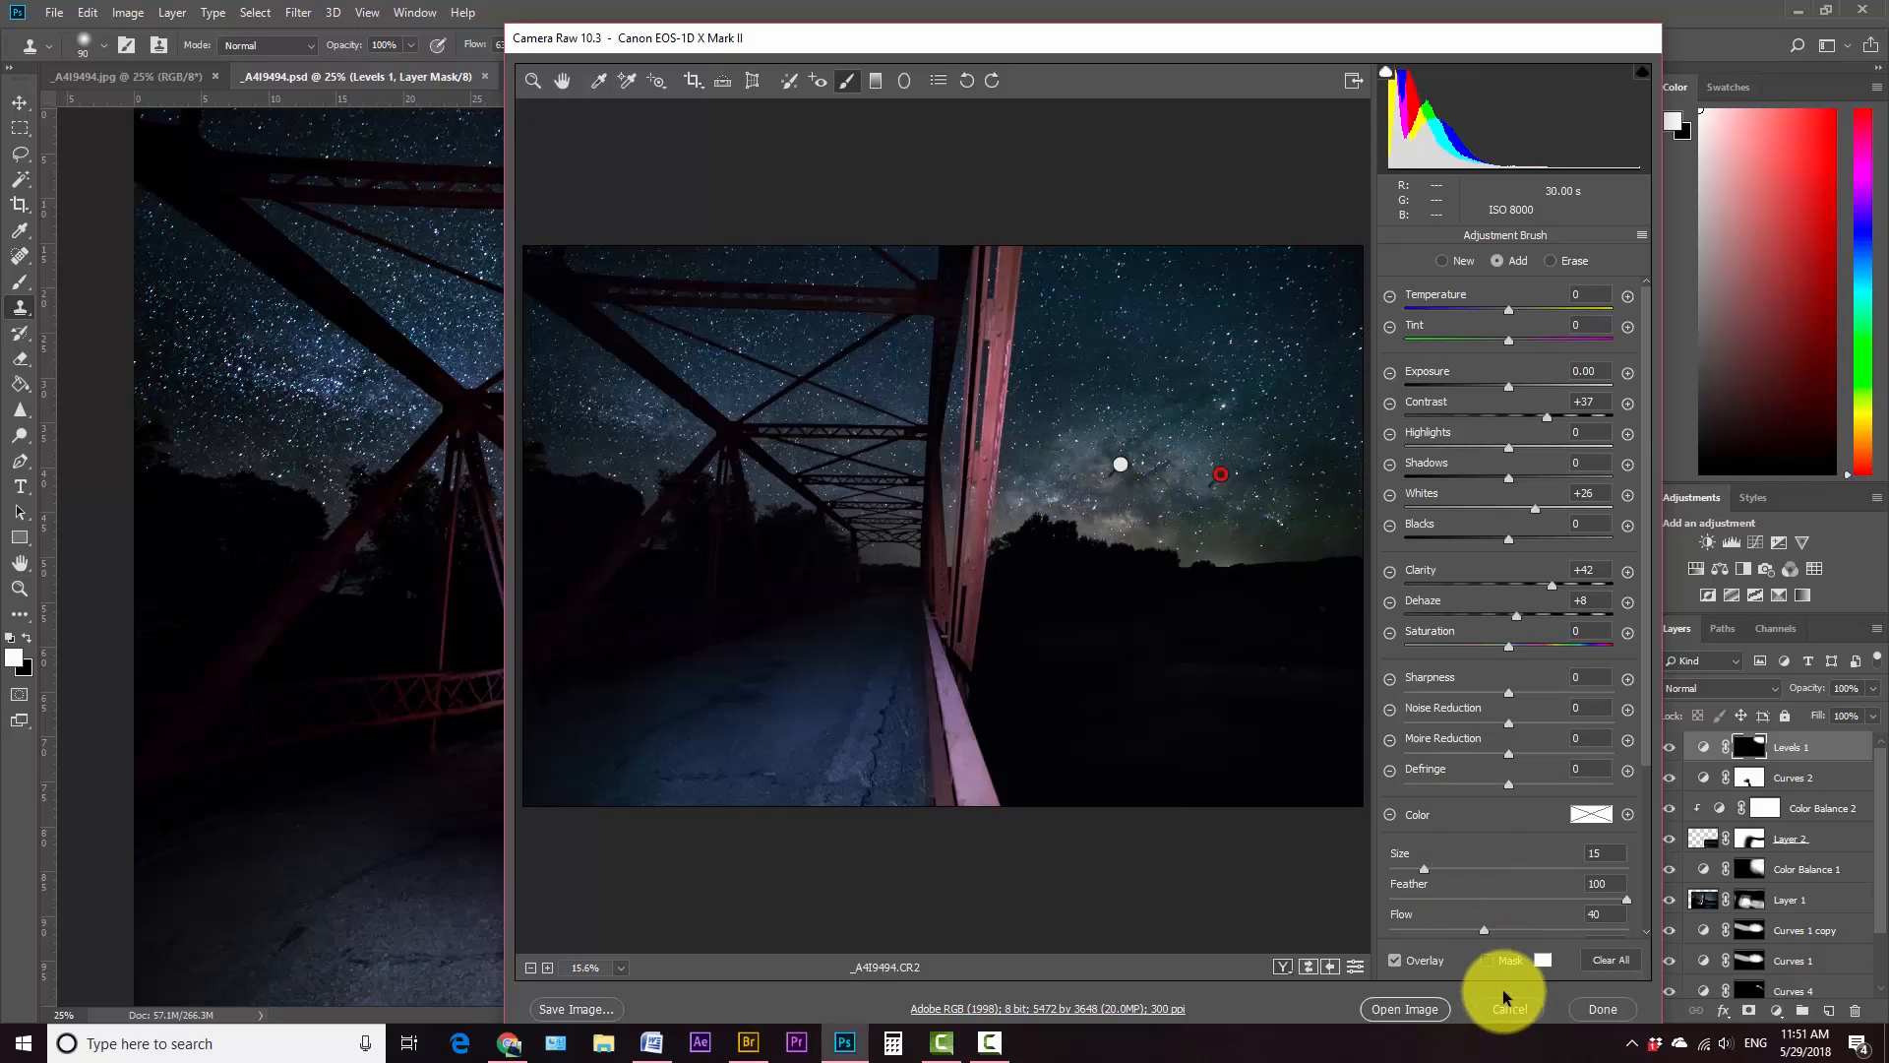
left_click(1486, 960)
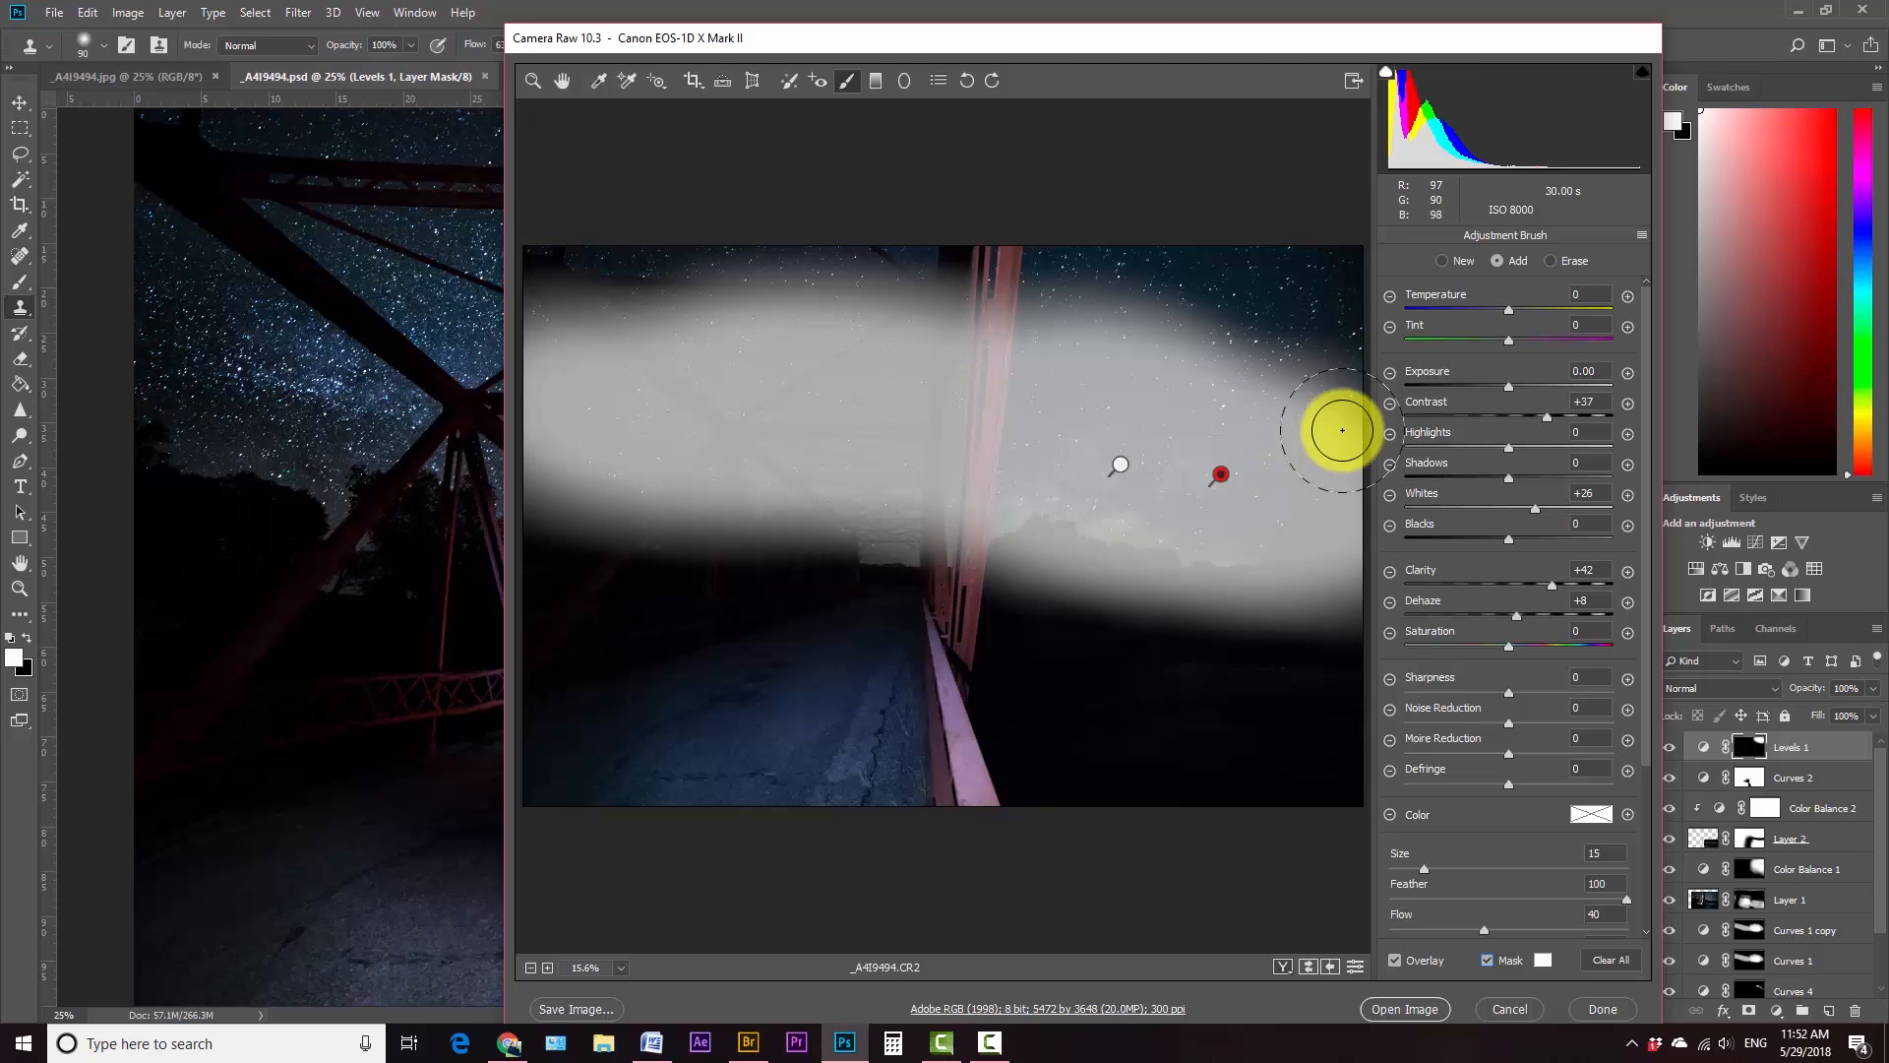
left_click(1122, 469)
left_click(1221, 475)
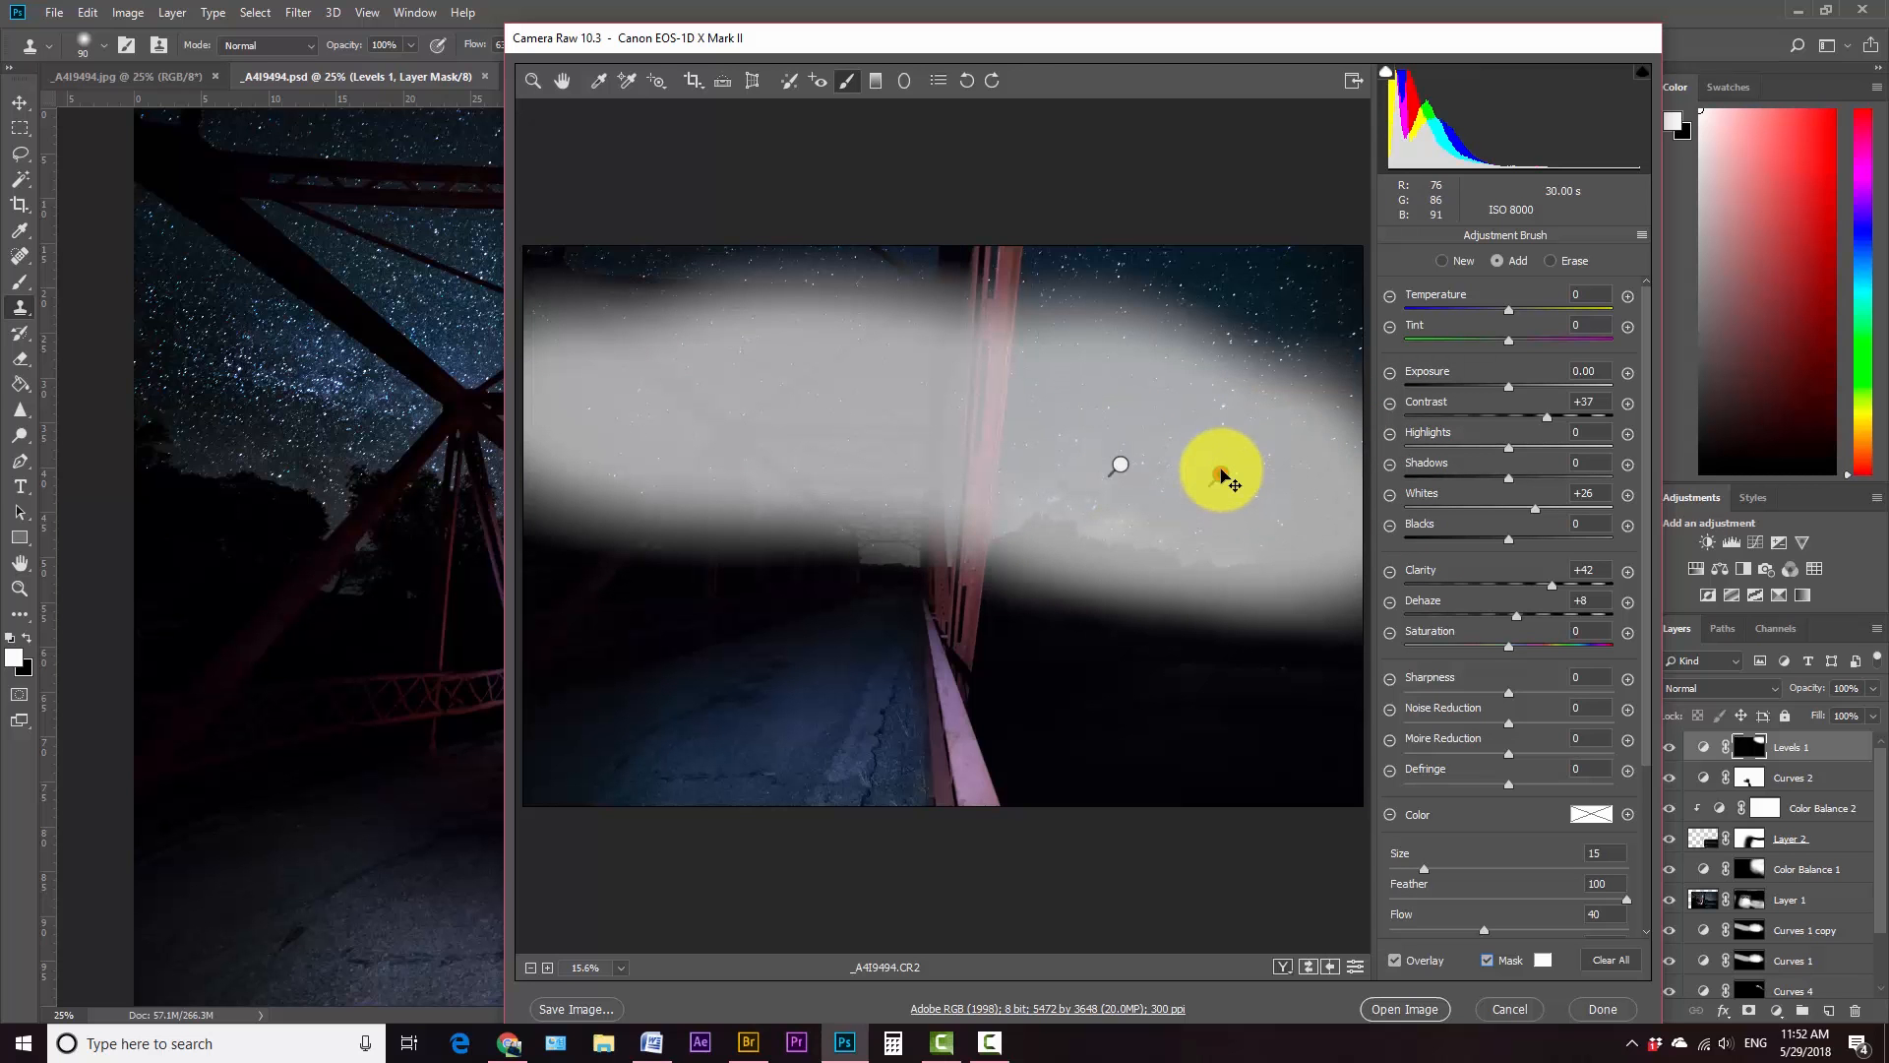
Step: Leave the Adjustment Brush and close Camera Raw, keeping the raw settings
left_click(565, 82)
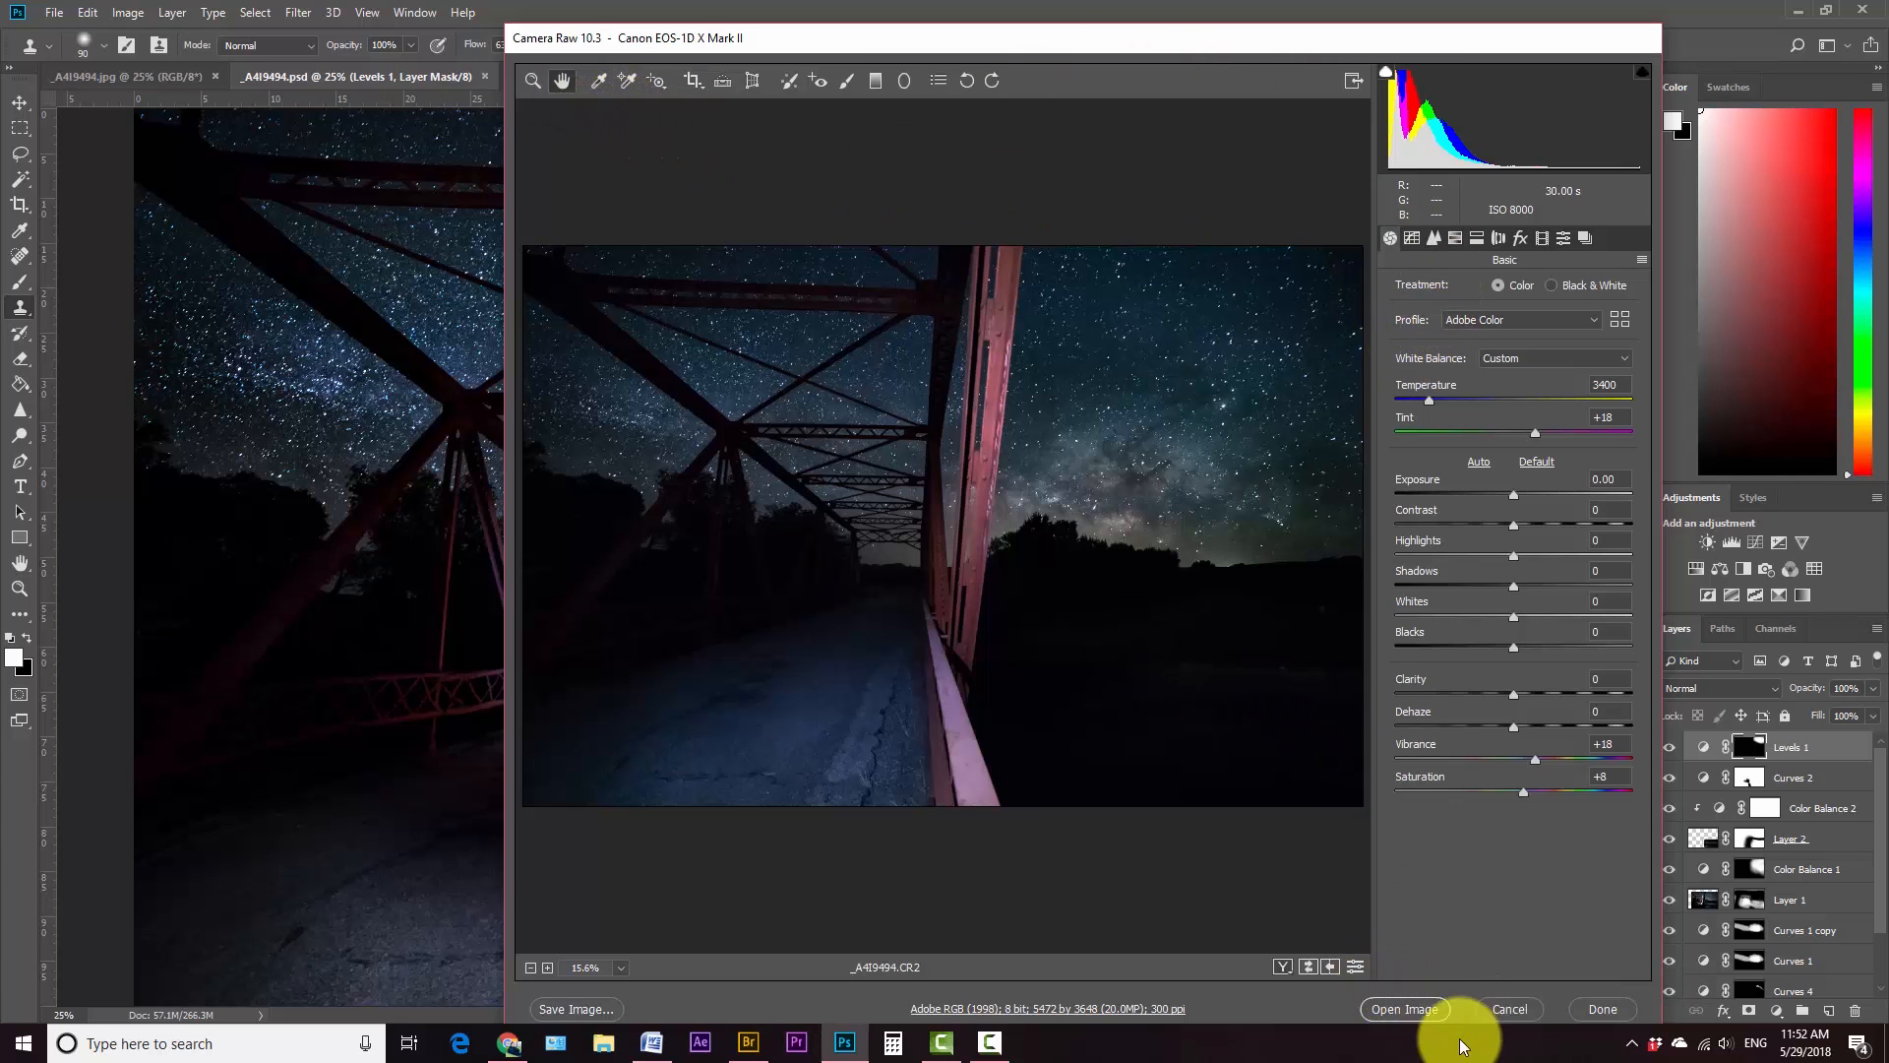
left_click(1586, 1008)
Step: Show the Curves 3 layer, compare the sky with and without it, and open its curve settings
scroll(1673, 753, "down", 1)
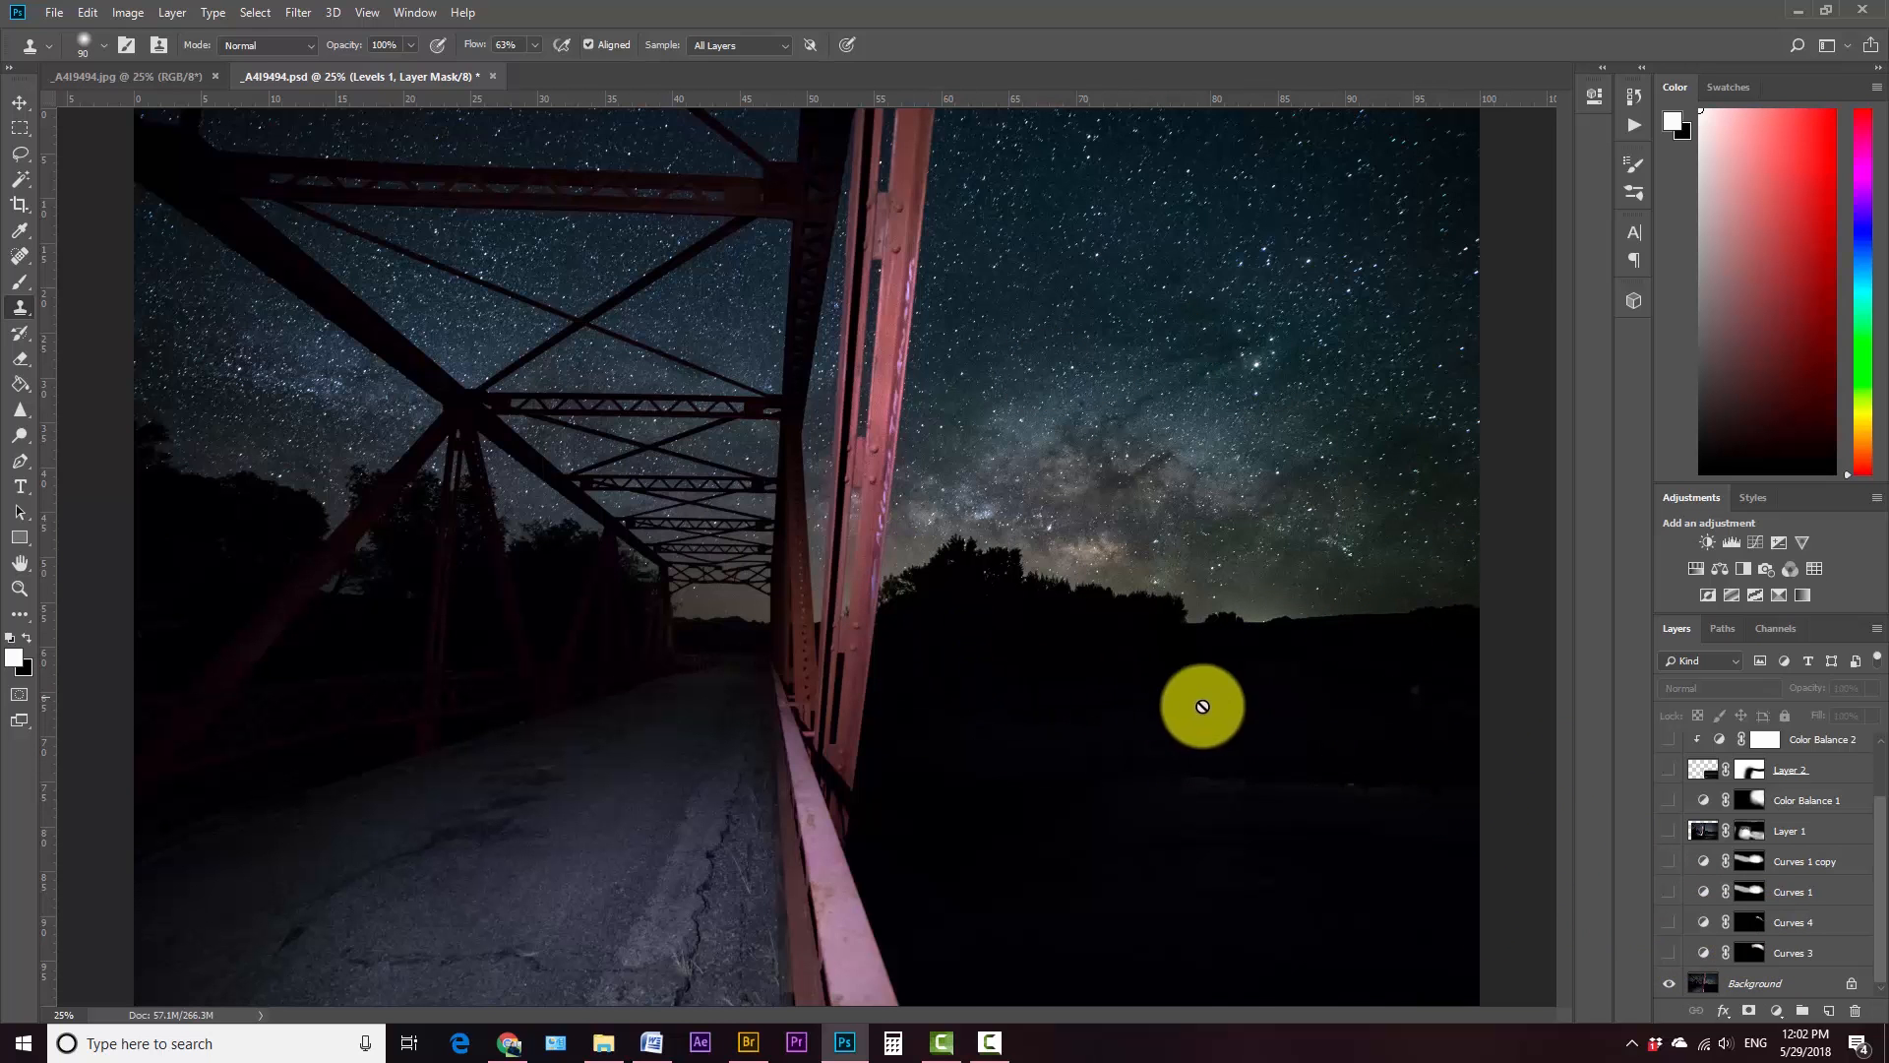
left_click(1671, 954)
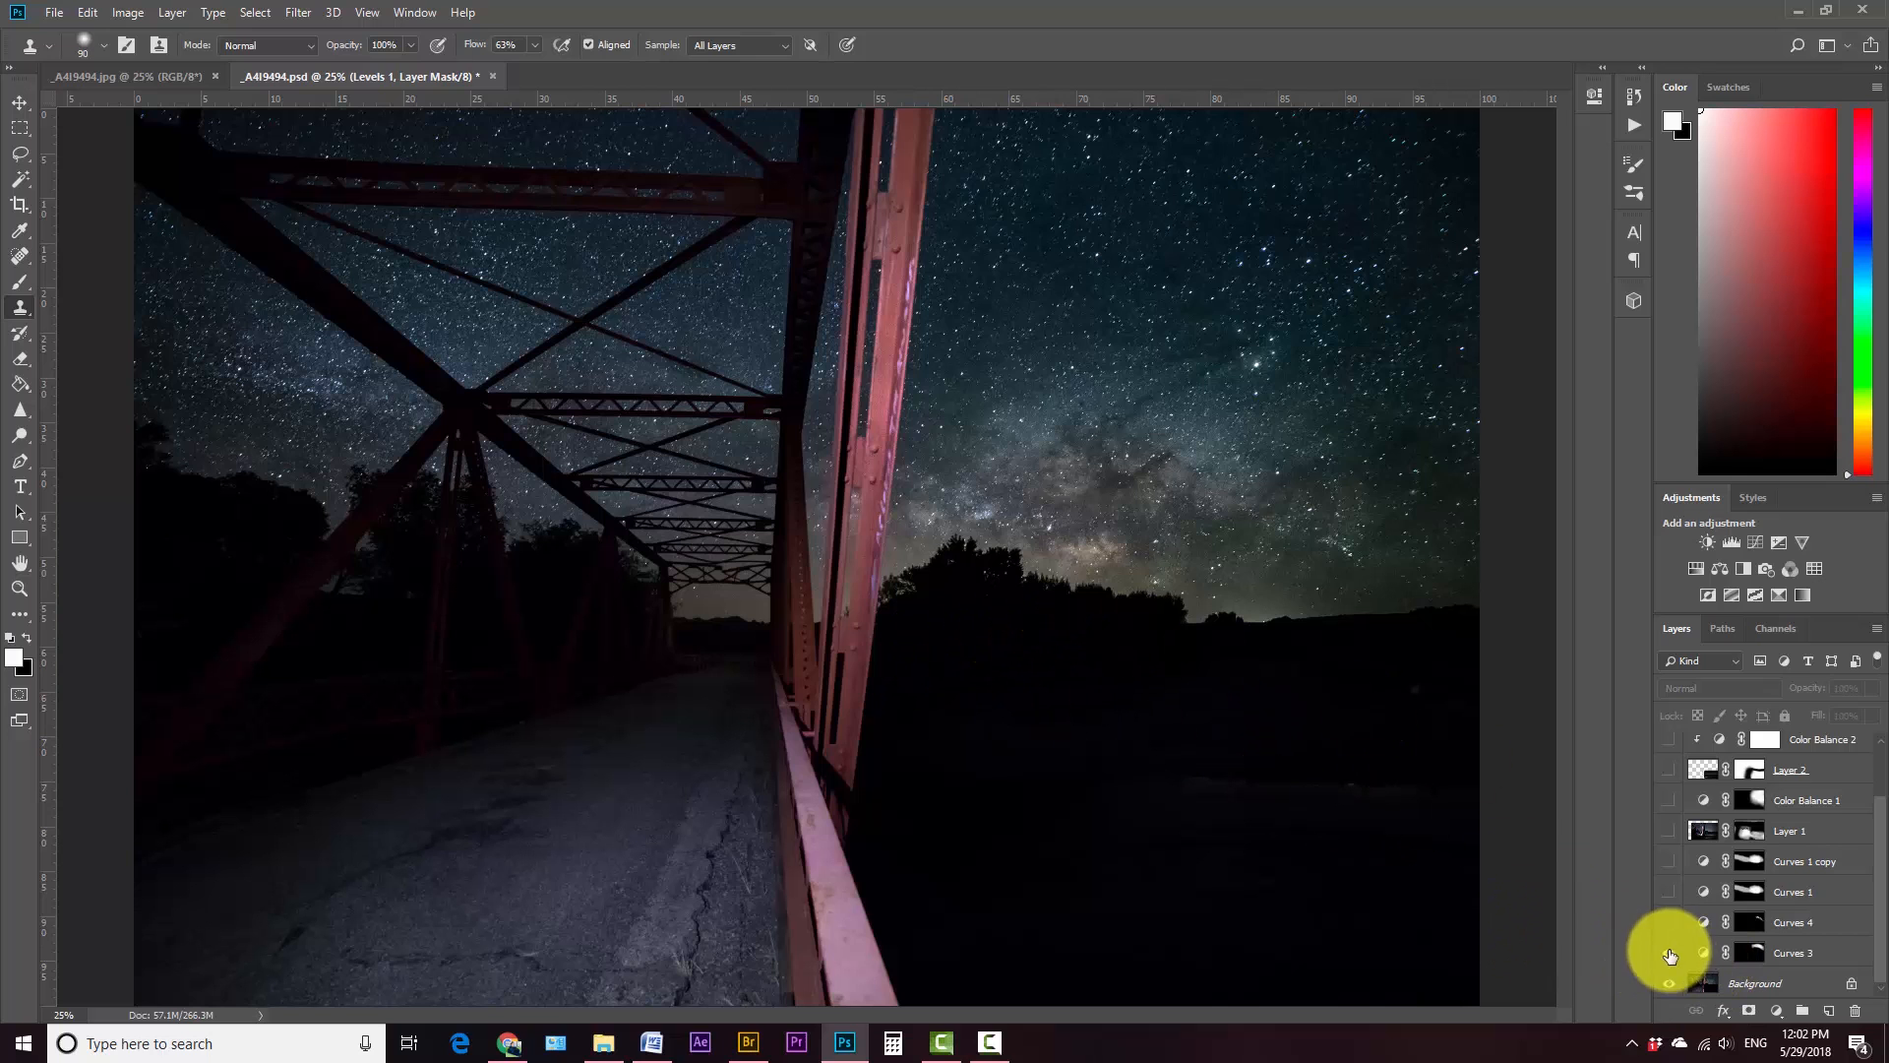
left_click(1668, 956)
left_click(1668, 956)
double_click(1703, 952)
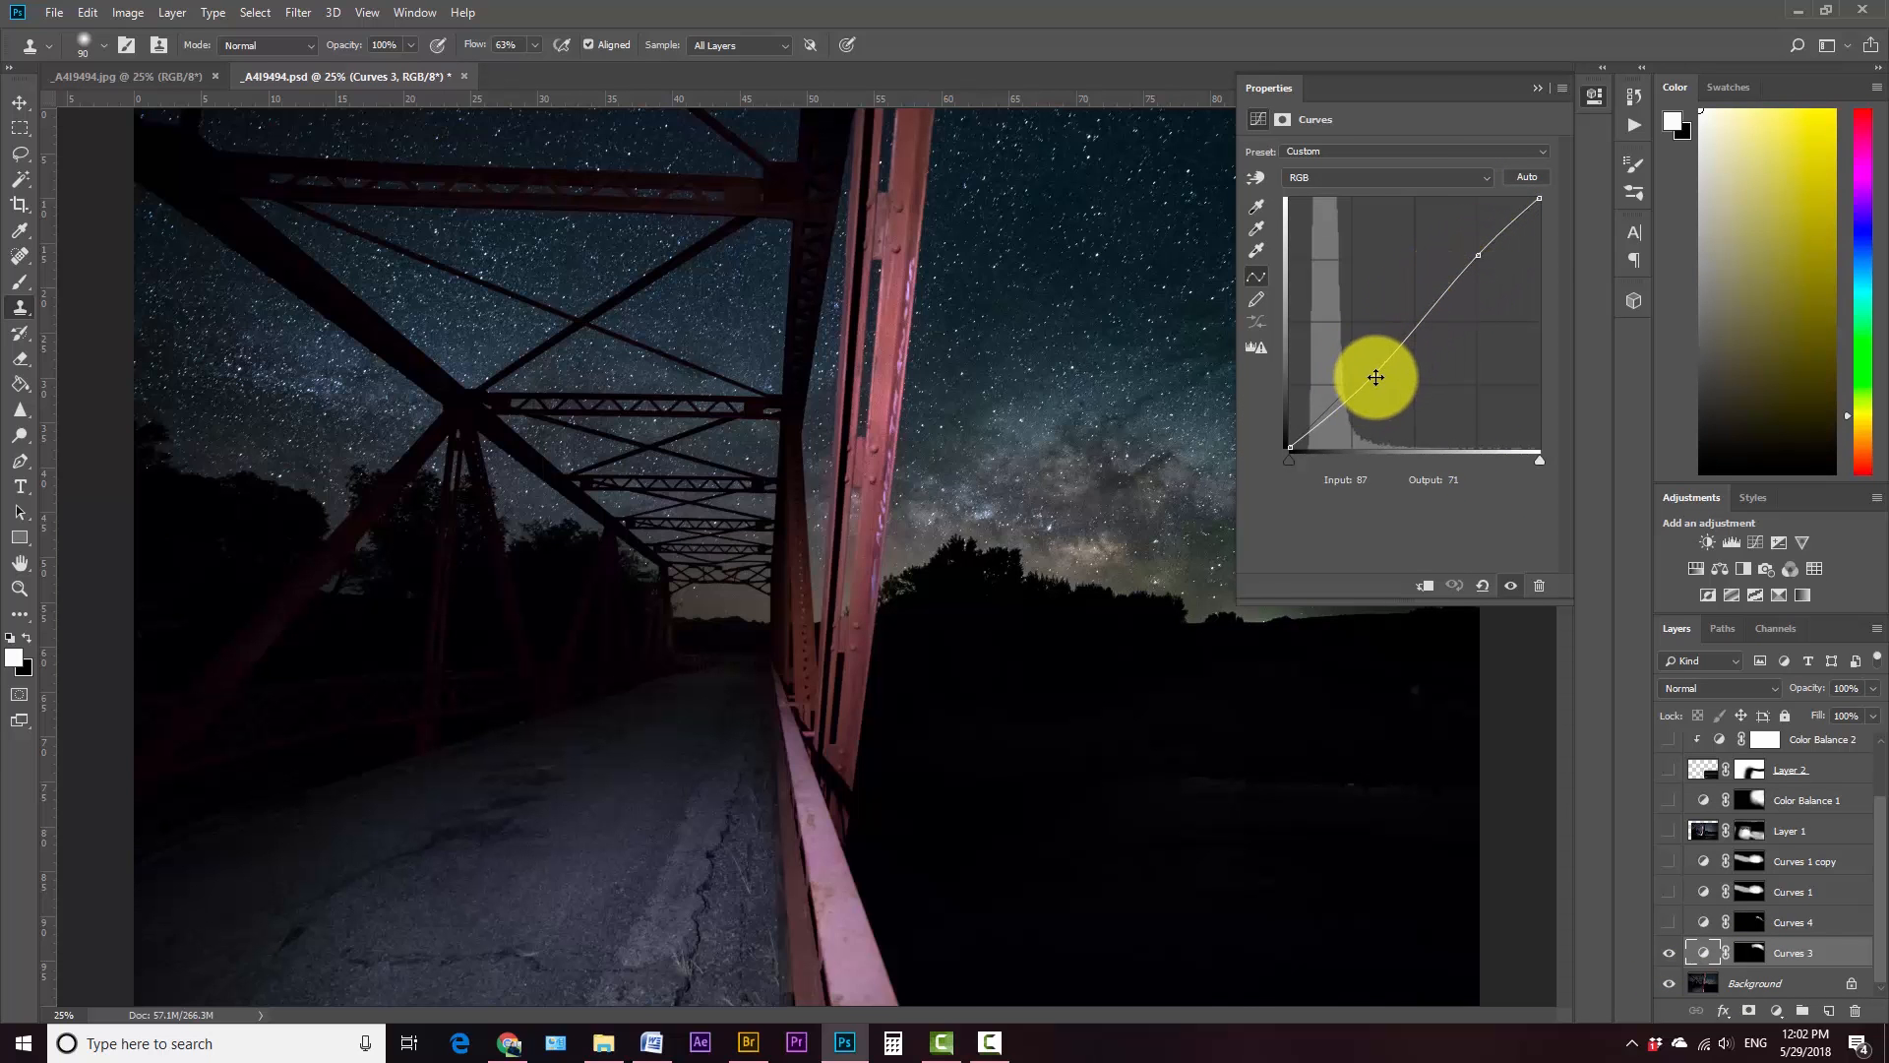
Step: Check the Curves 3 curve points, close its settings and select its layer mask with the Brush tool active
left_click_drag(1473, 240, 1478, 252)
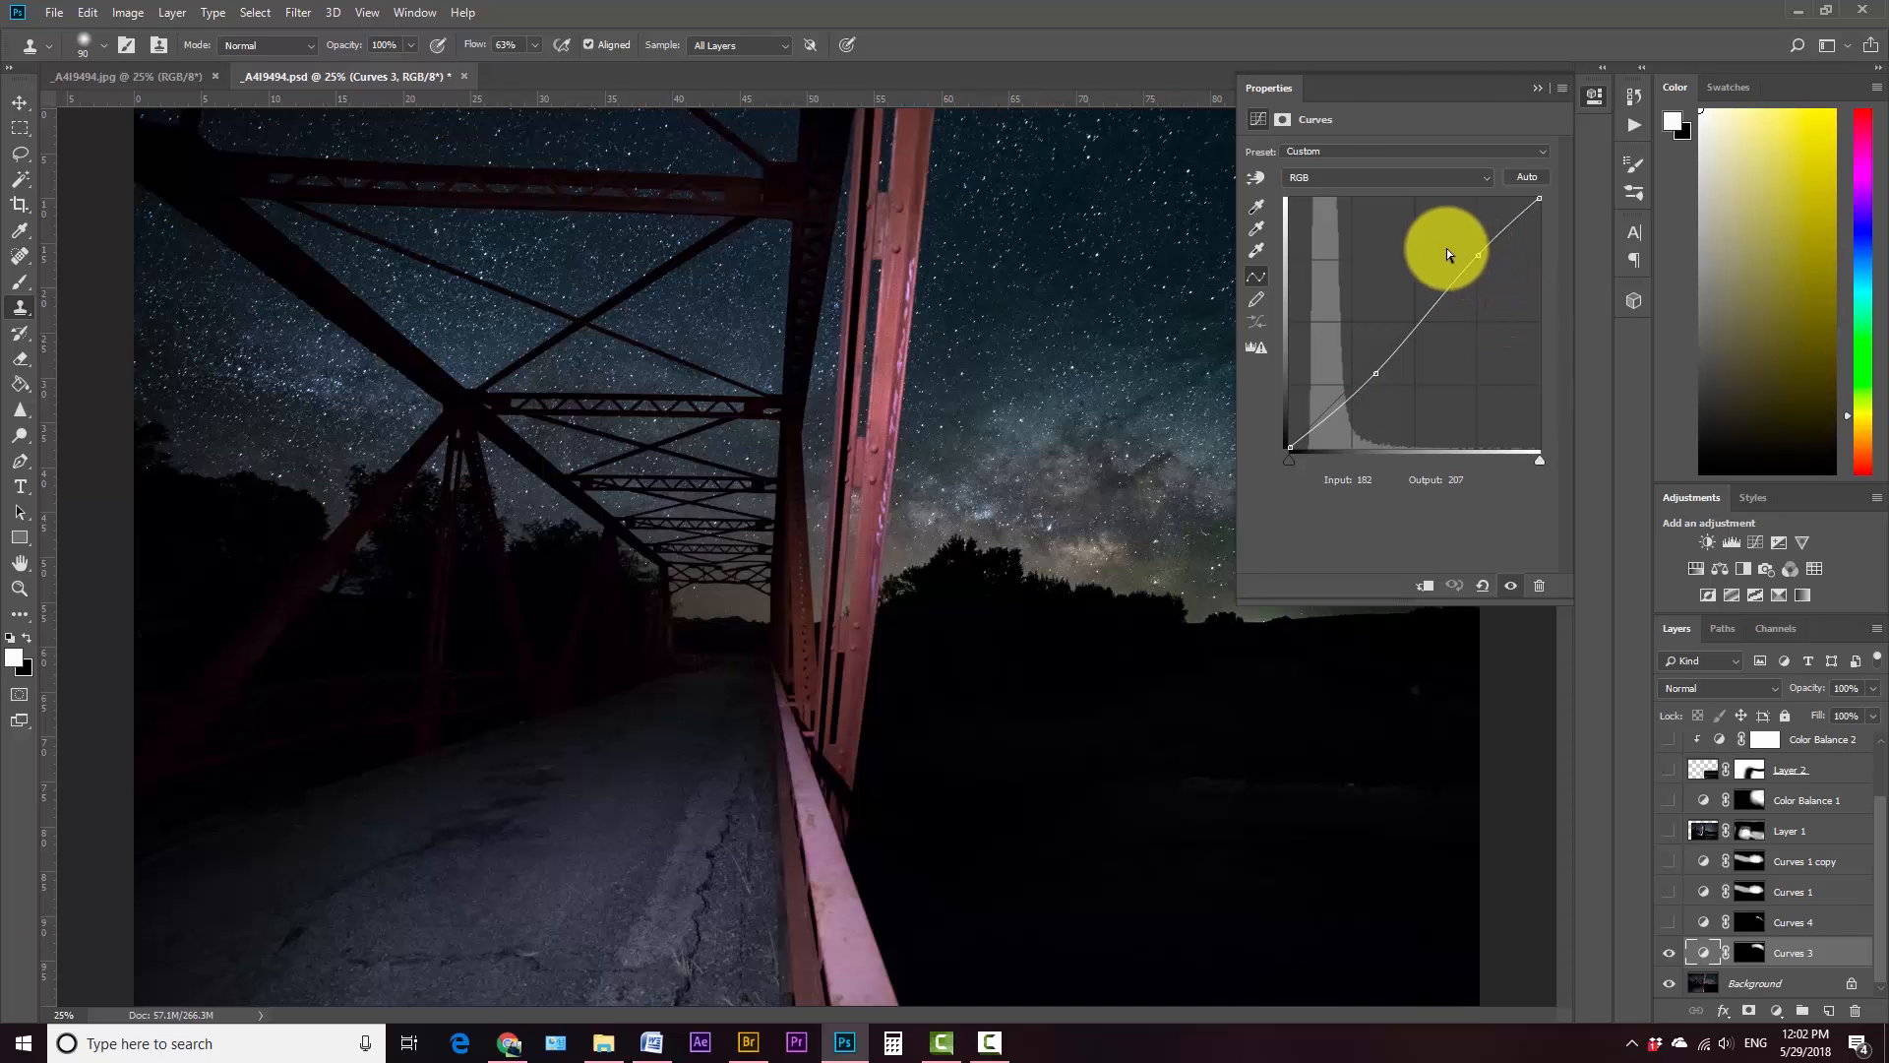
left_click(1532, 89)
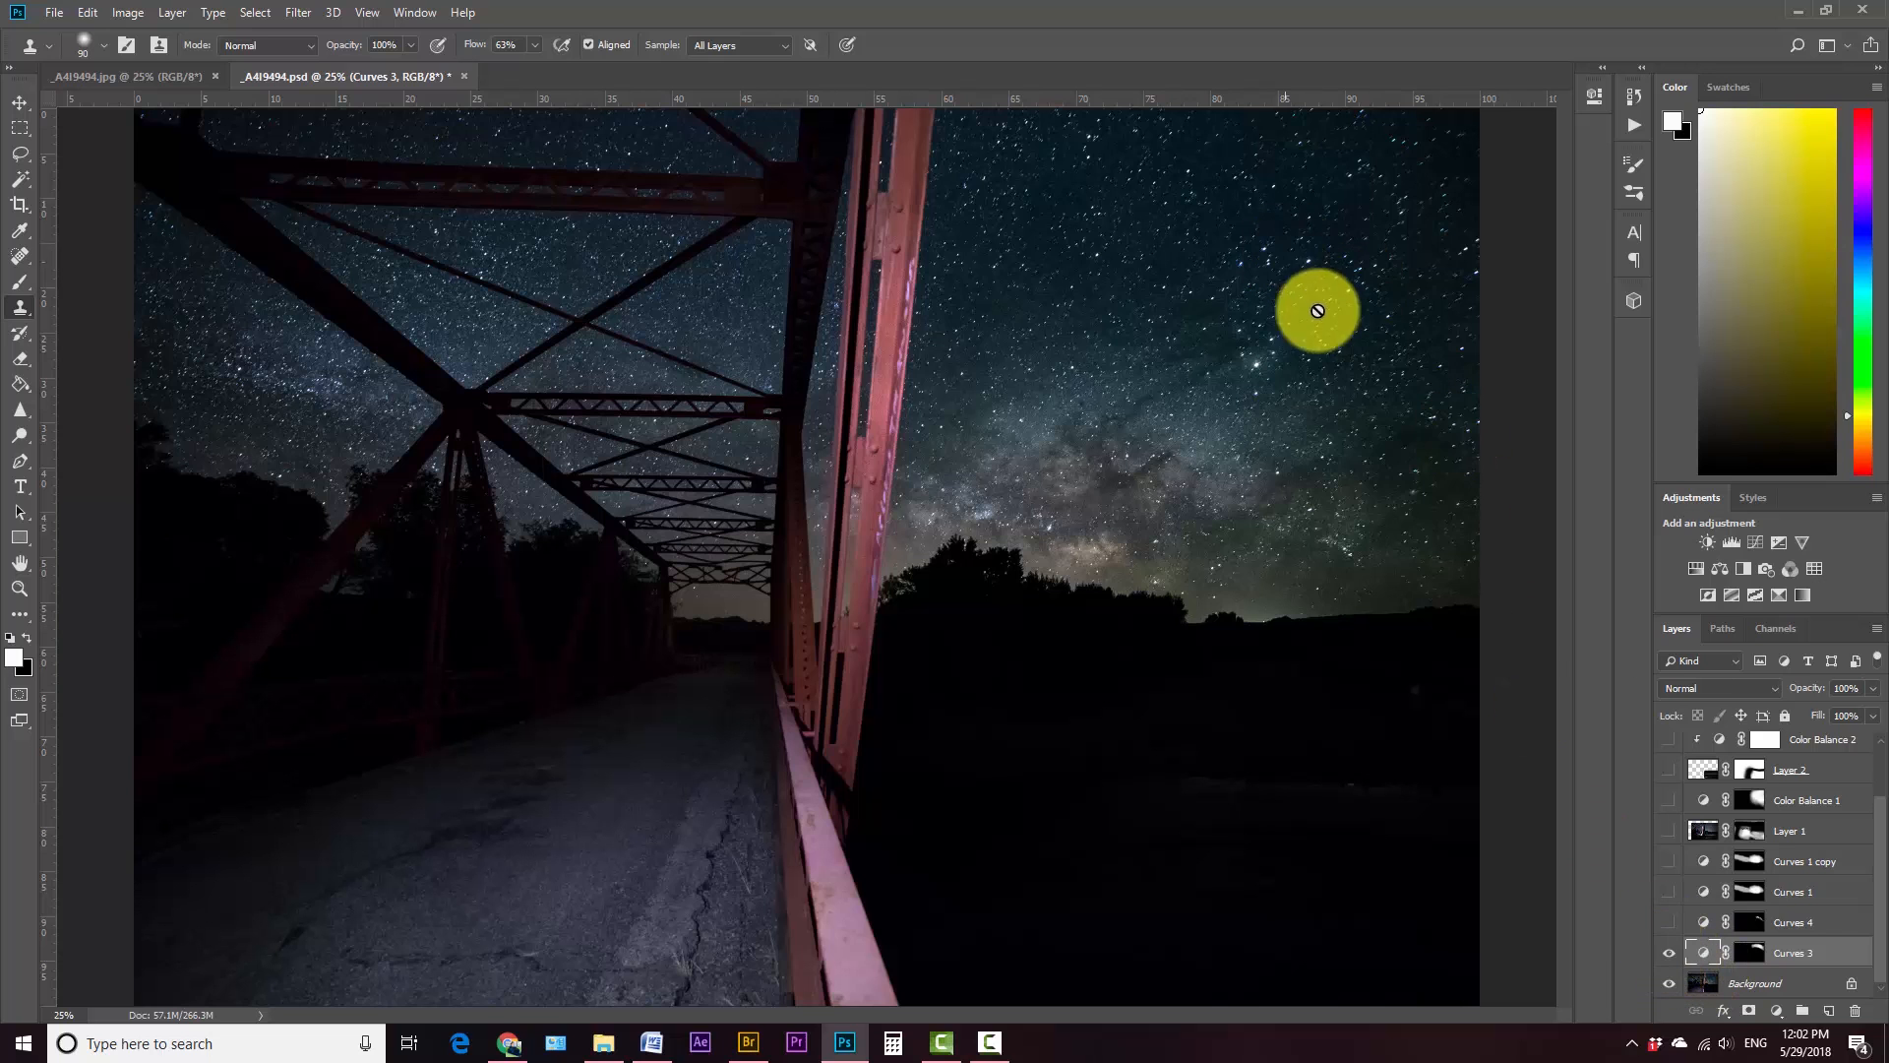
key("b")
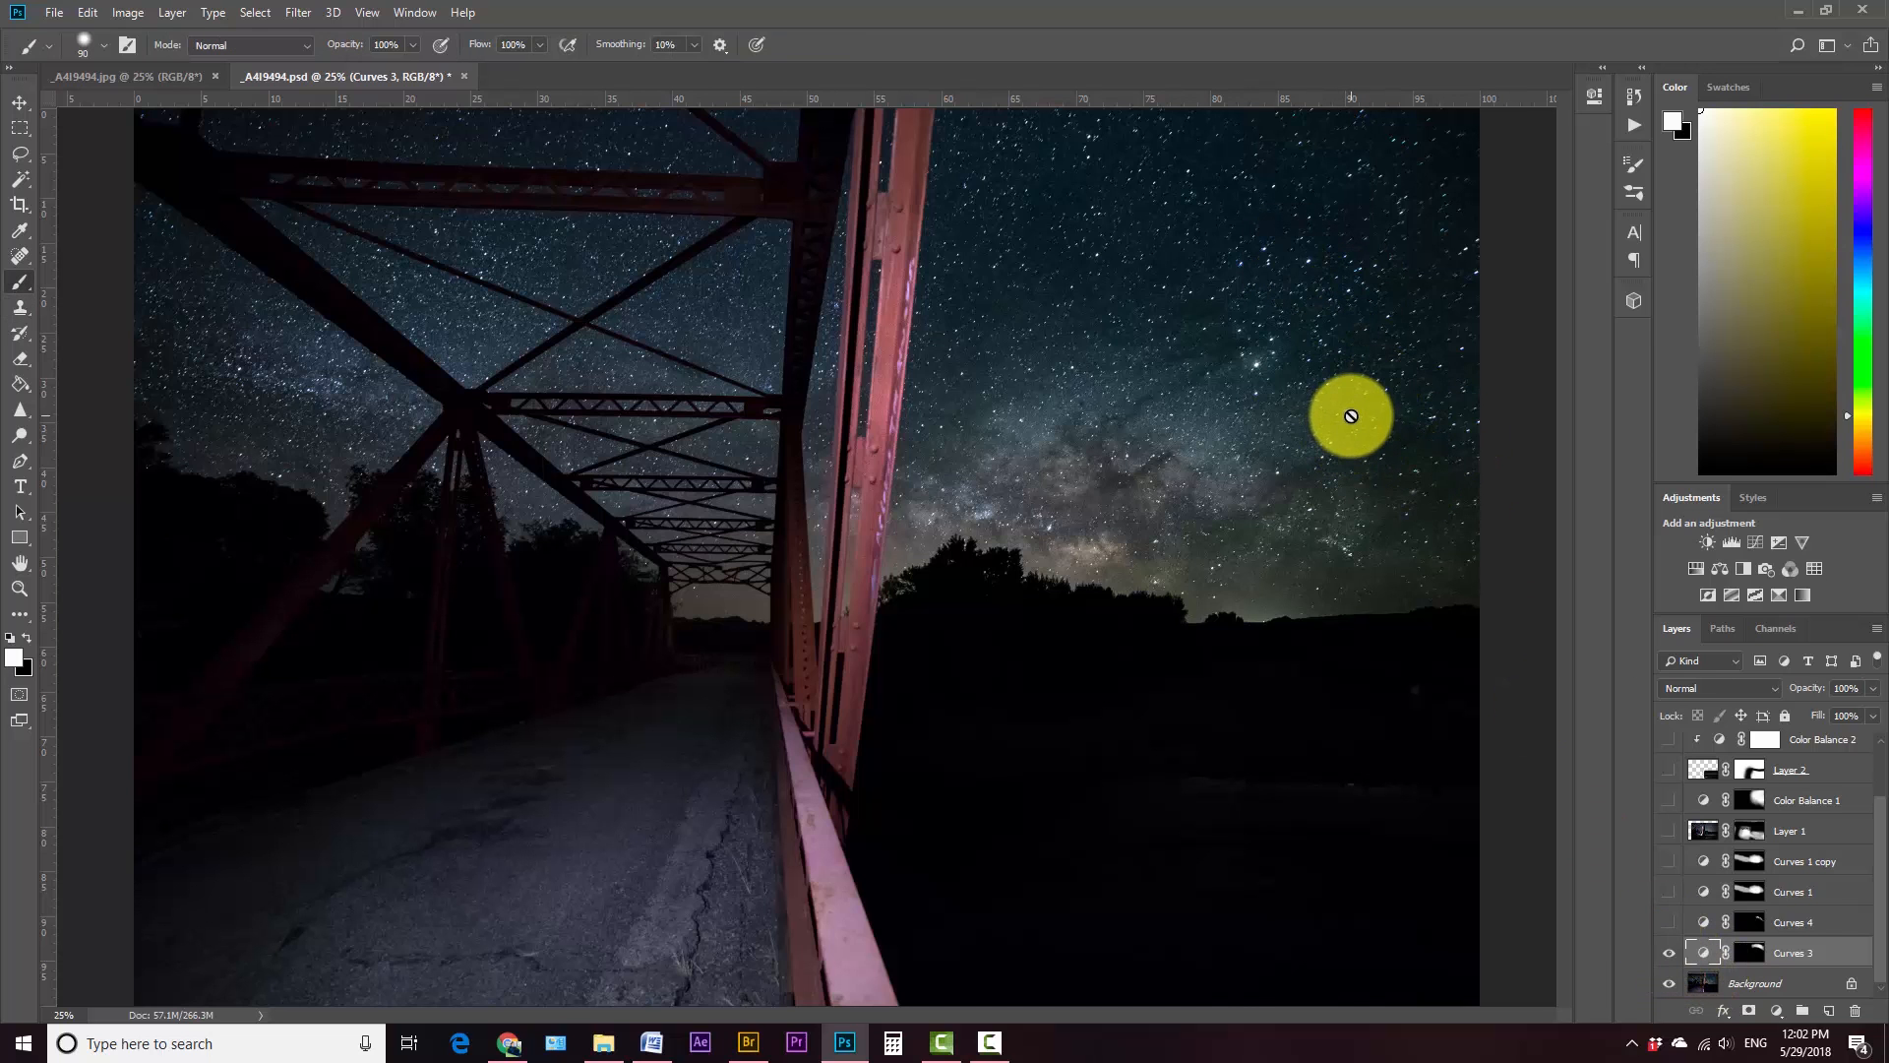
left_click(1748, 950)
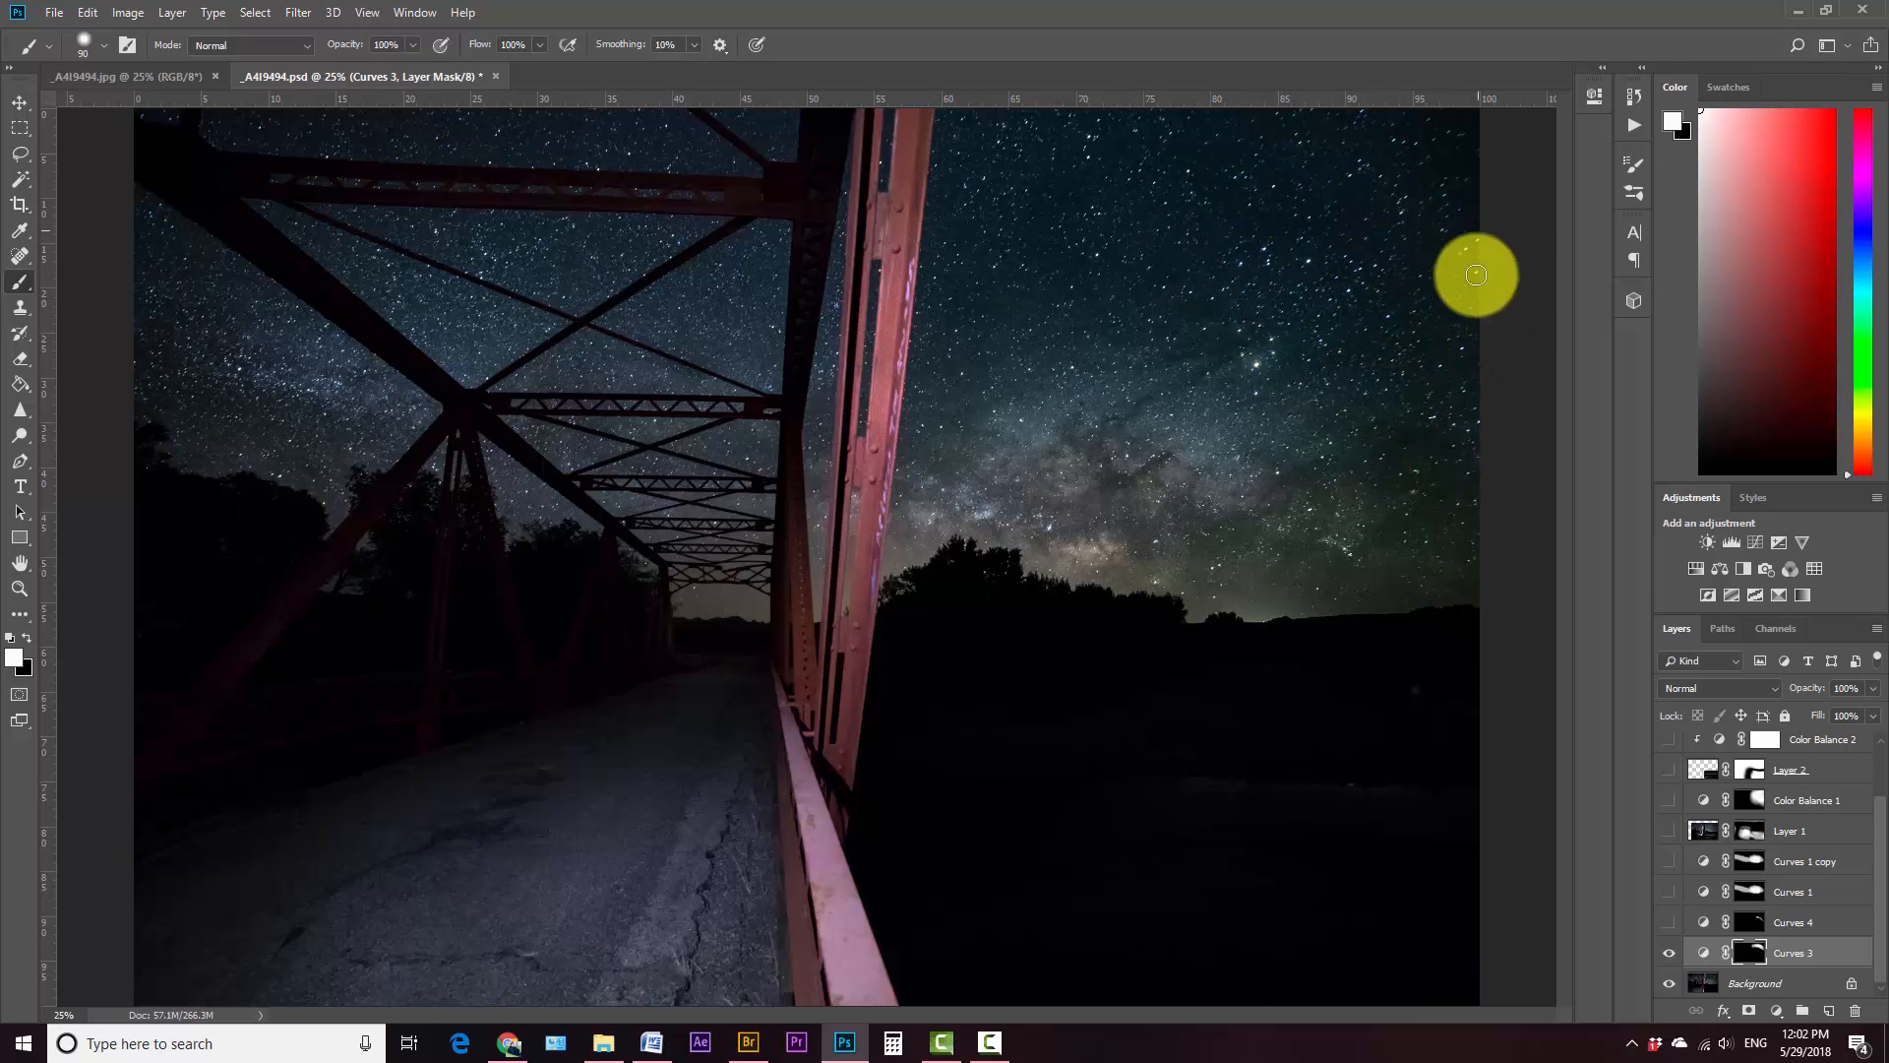
Step: Compare the sky with and without the Curves 3 layer several times, leaving the layer shown
left_click(1668, 953)
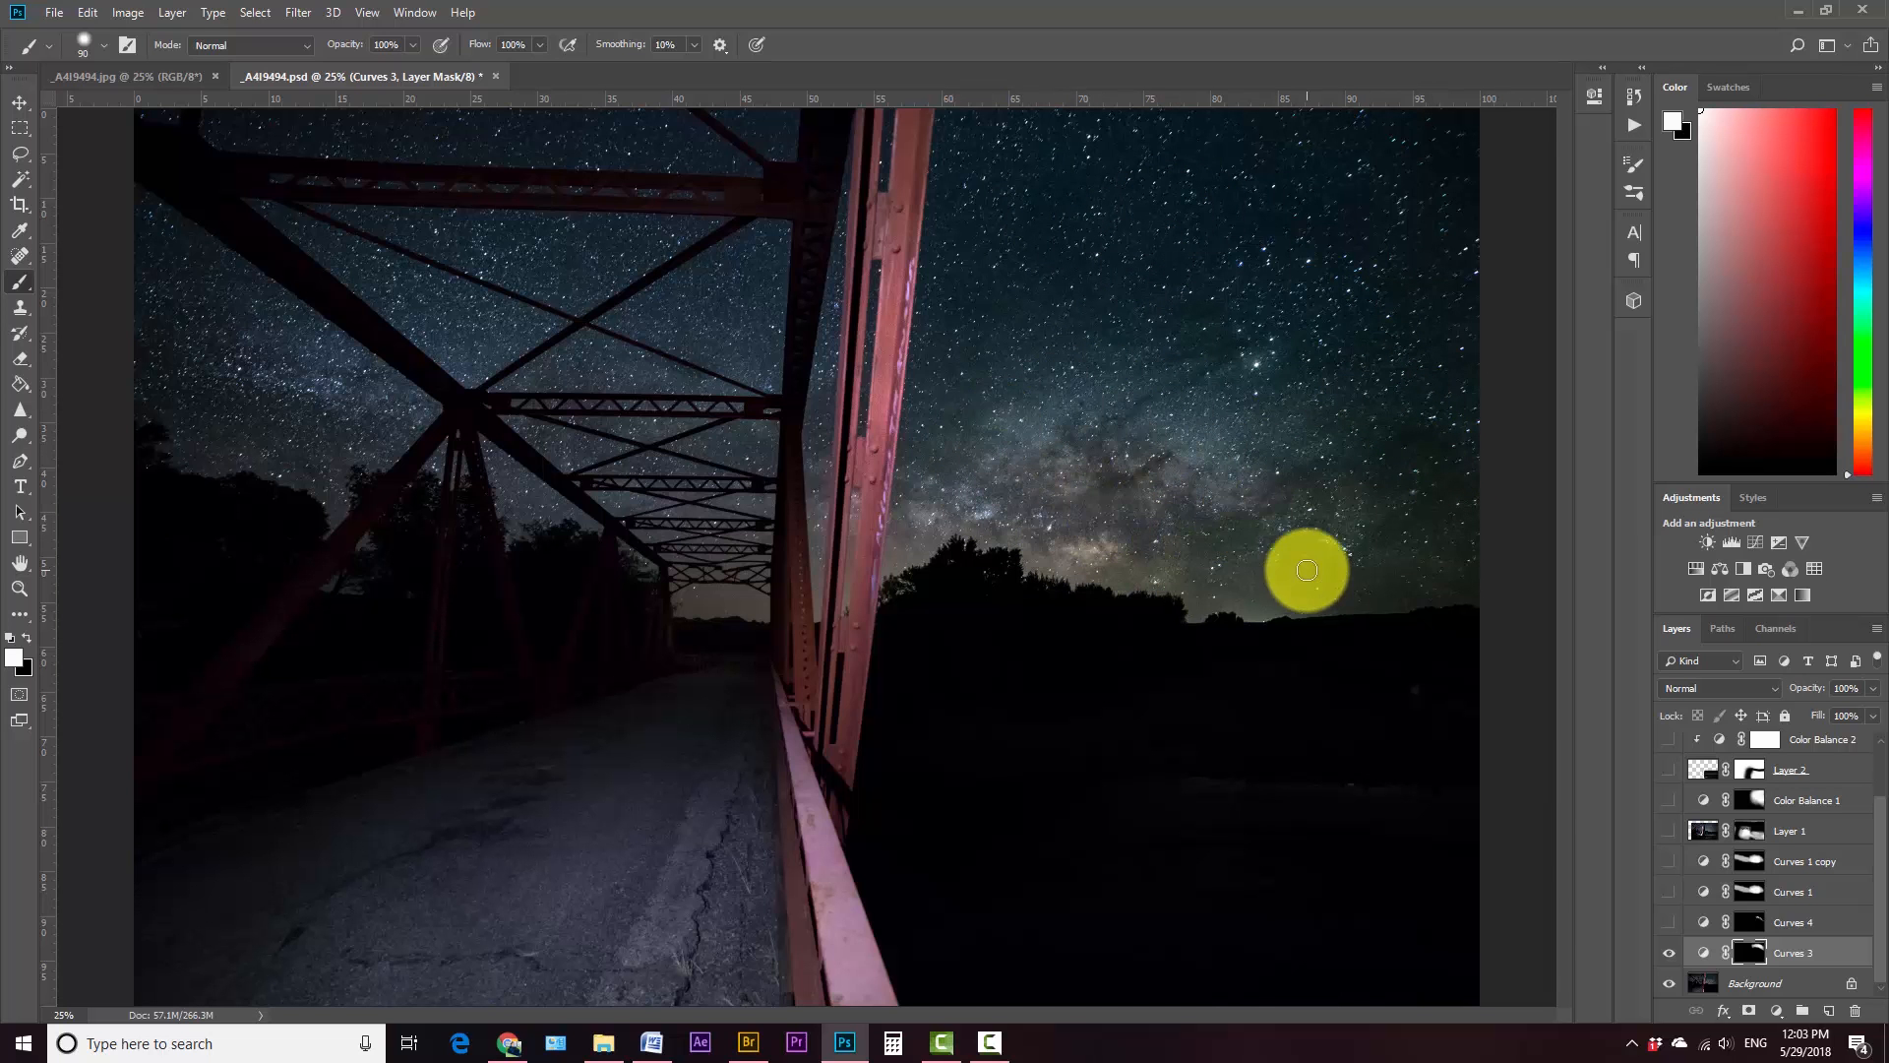
left_click(1670, 952)
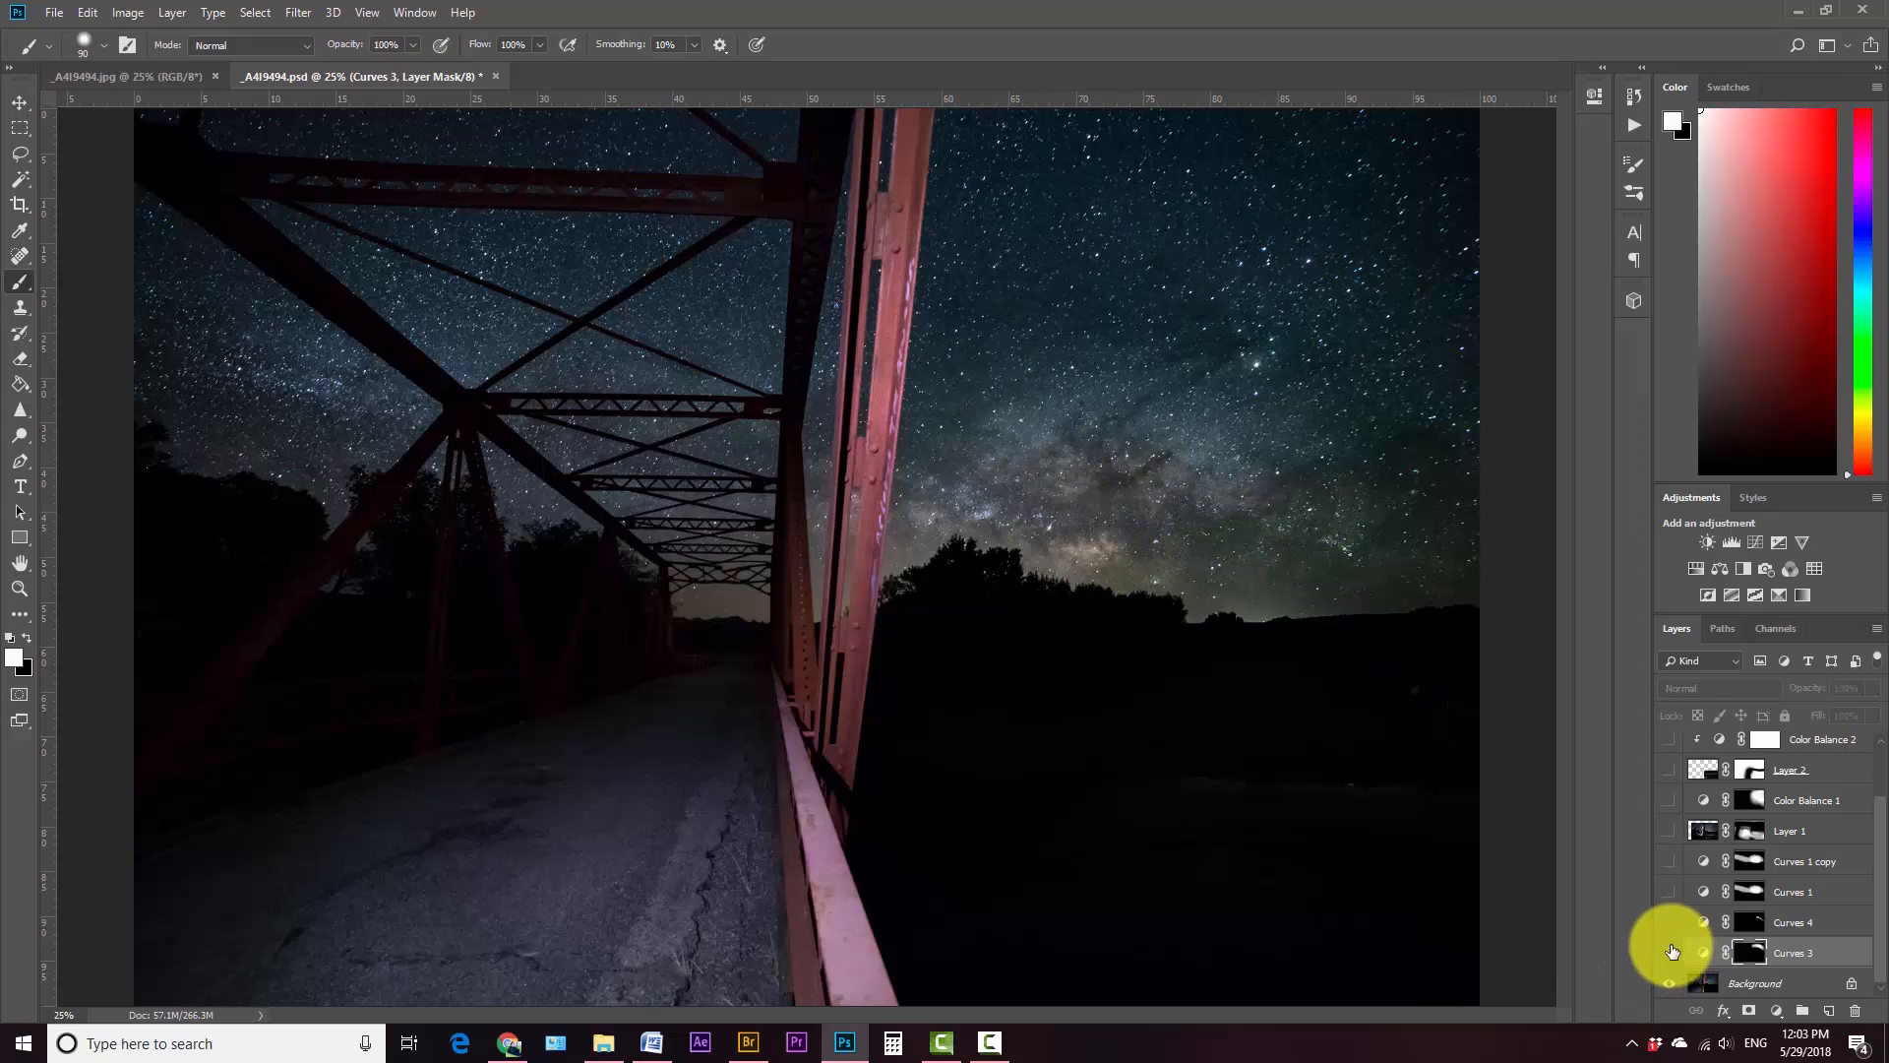
left_click(1670, 953)
left_click(1669, 952)
left_click(1670, 952)
left_click(1670, 953)
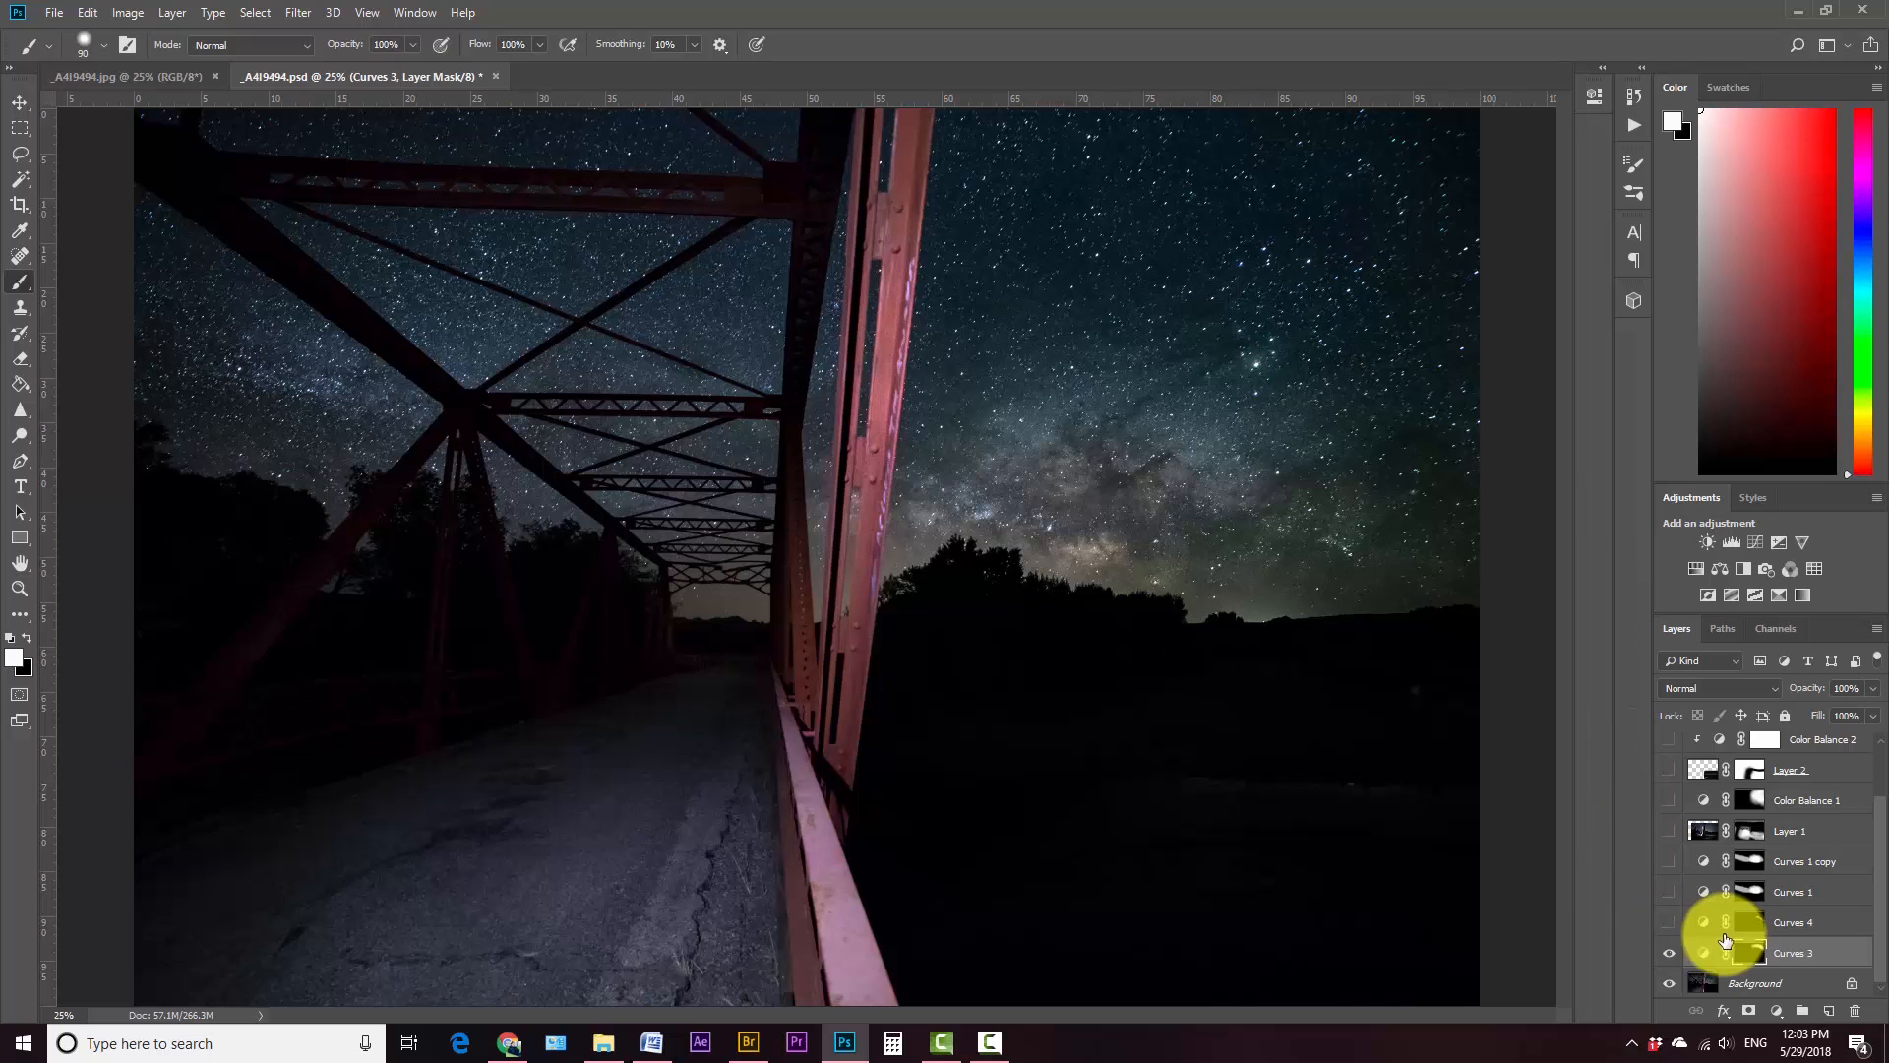
Step: Show the Curves 4 layer and examine its mask and curve points, closing the curve settings when done
left_click(1670, 922)
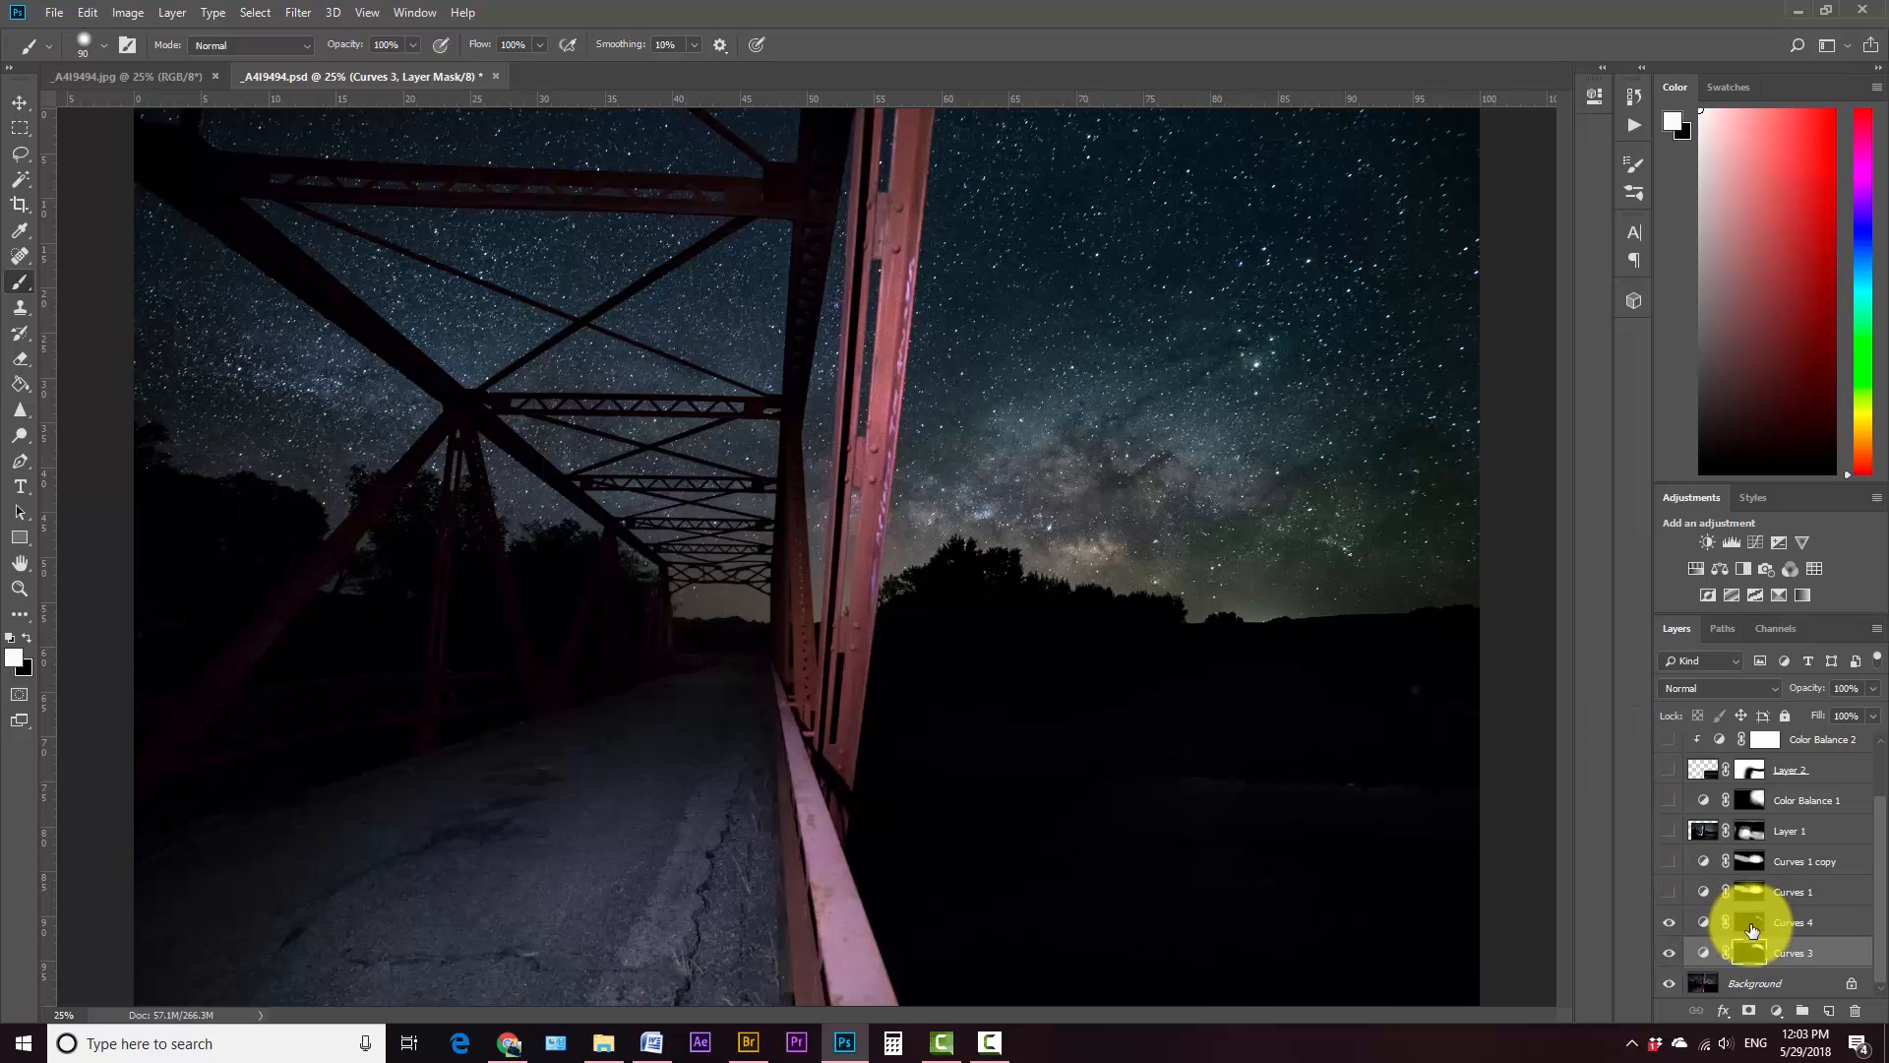
left_click(1759, 923)
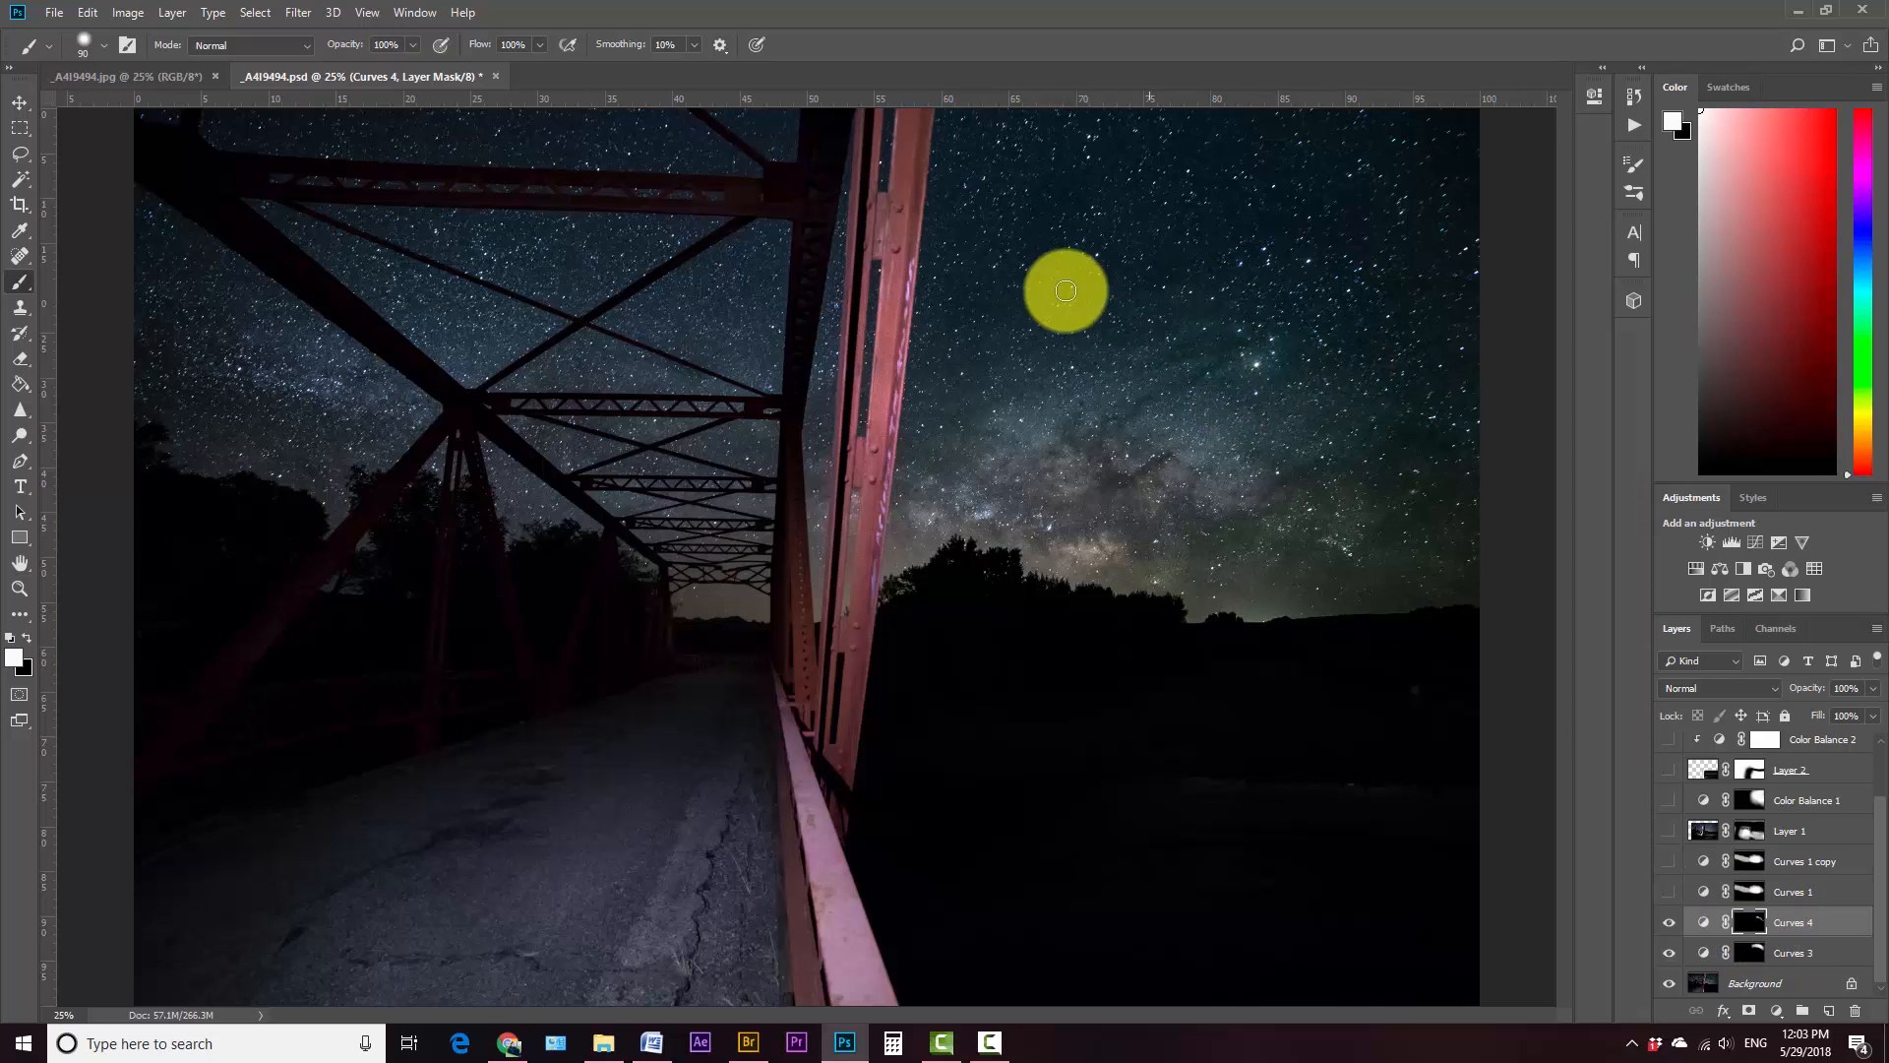
left_click(1669, 923)
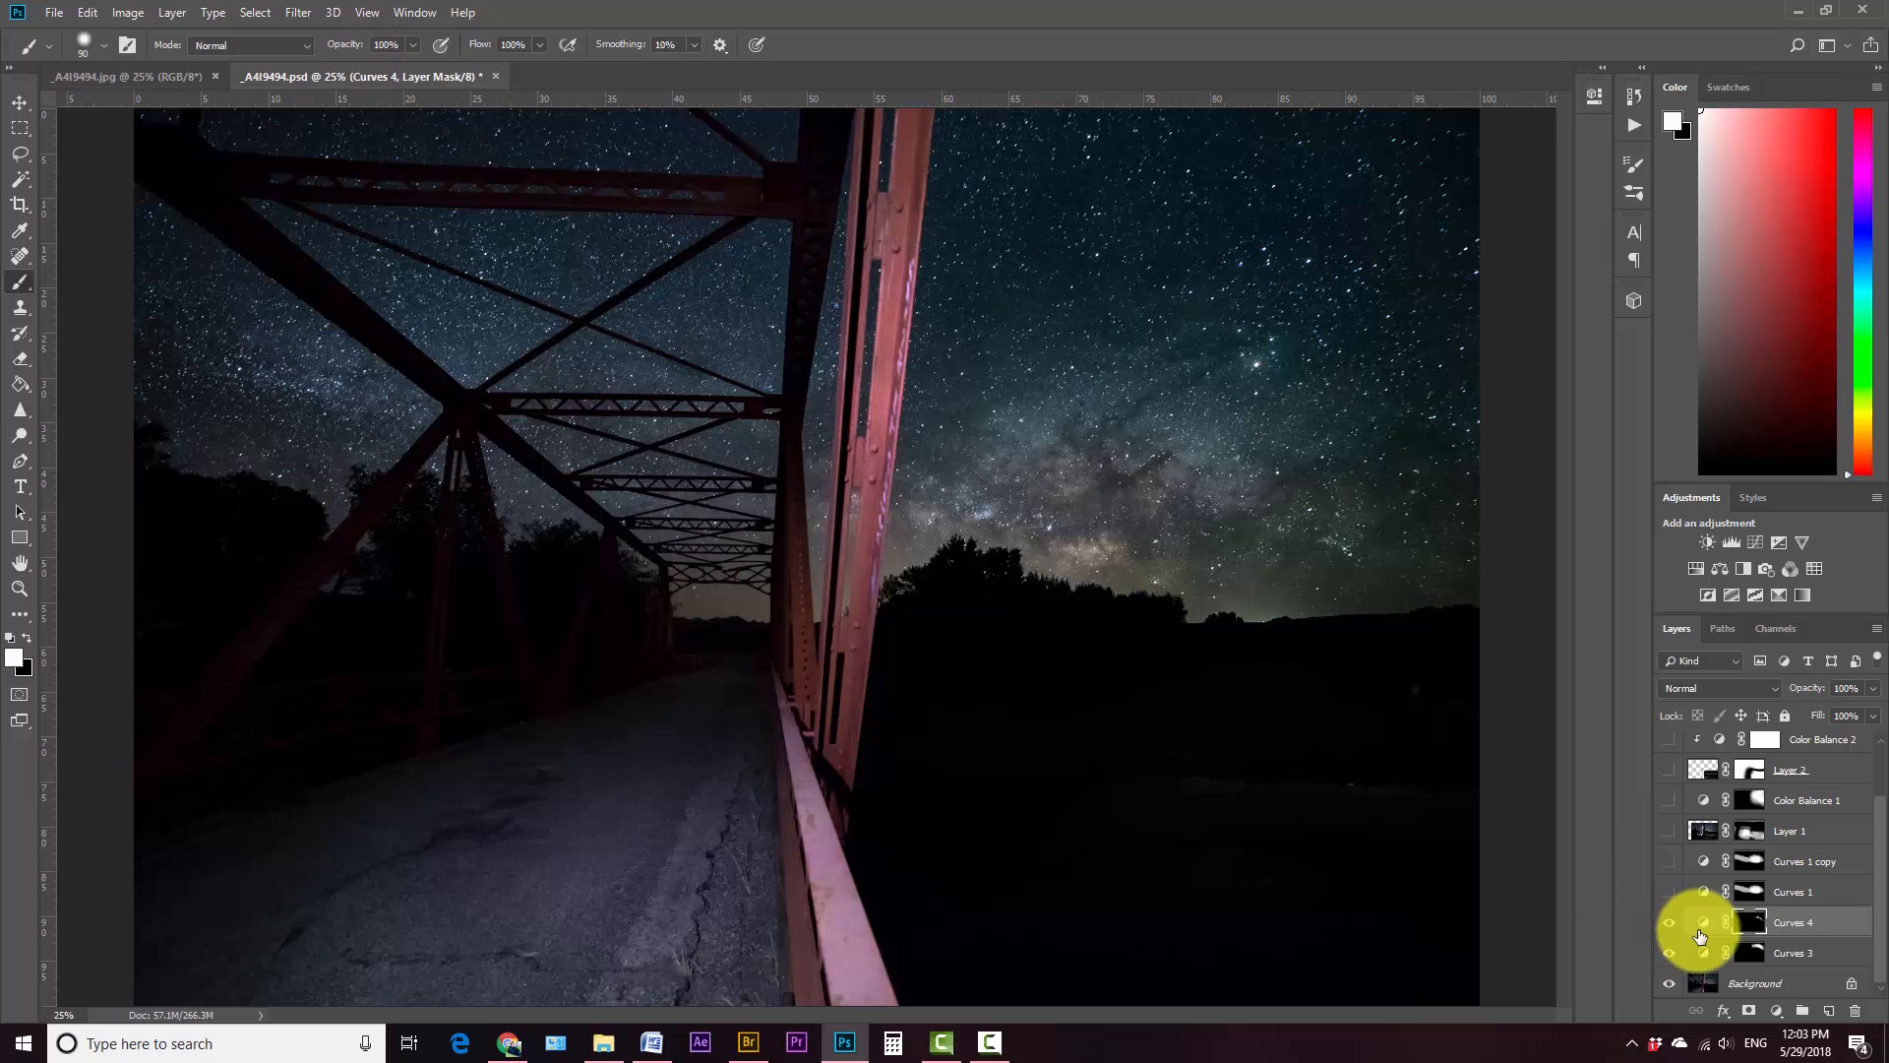
double_click(1703, 922)
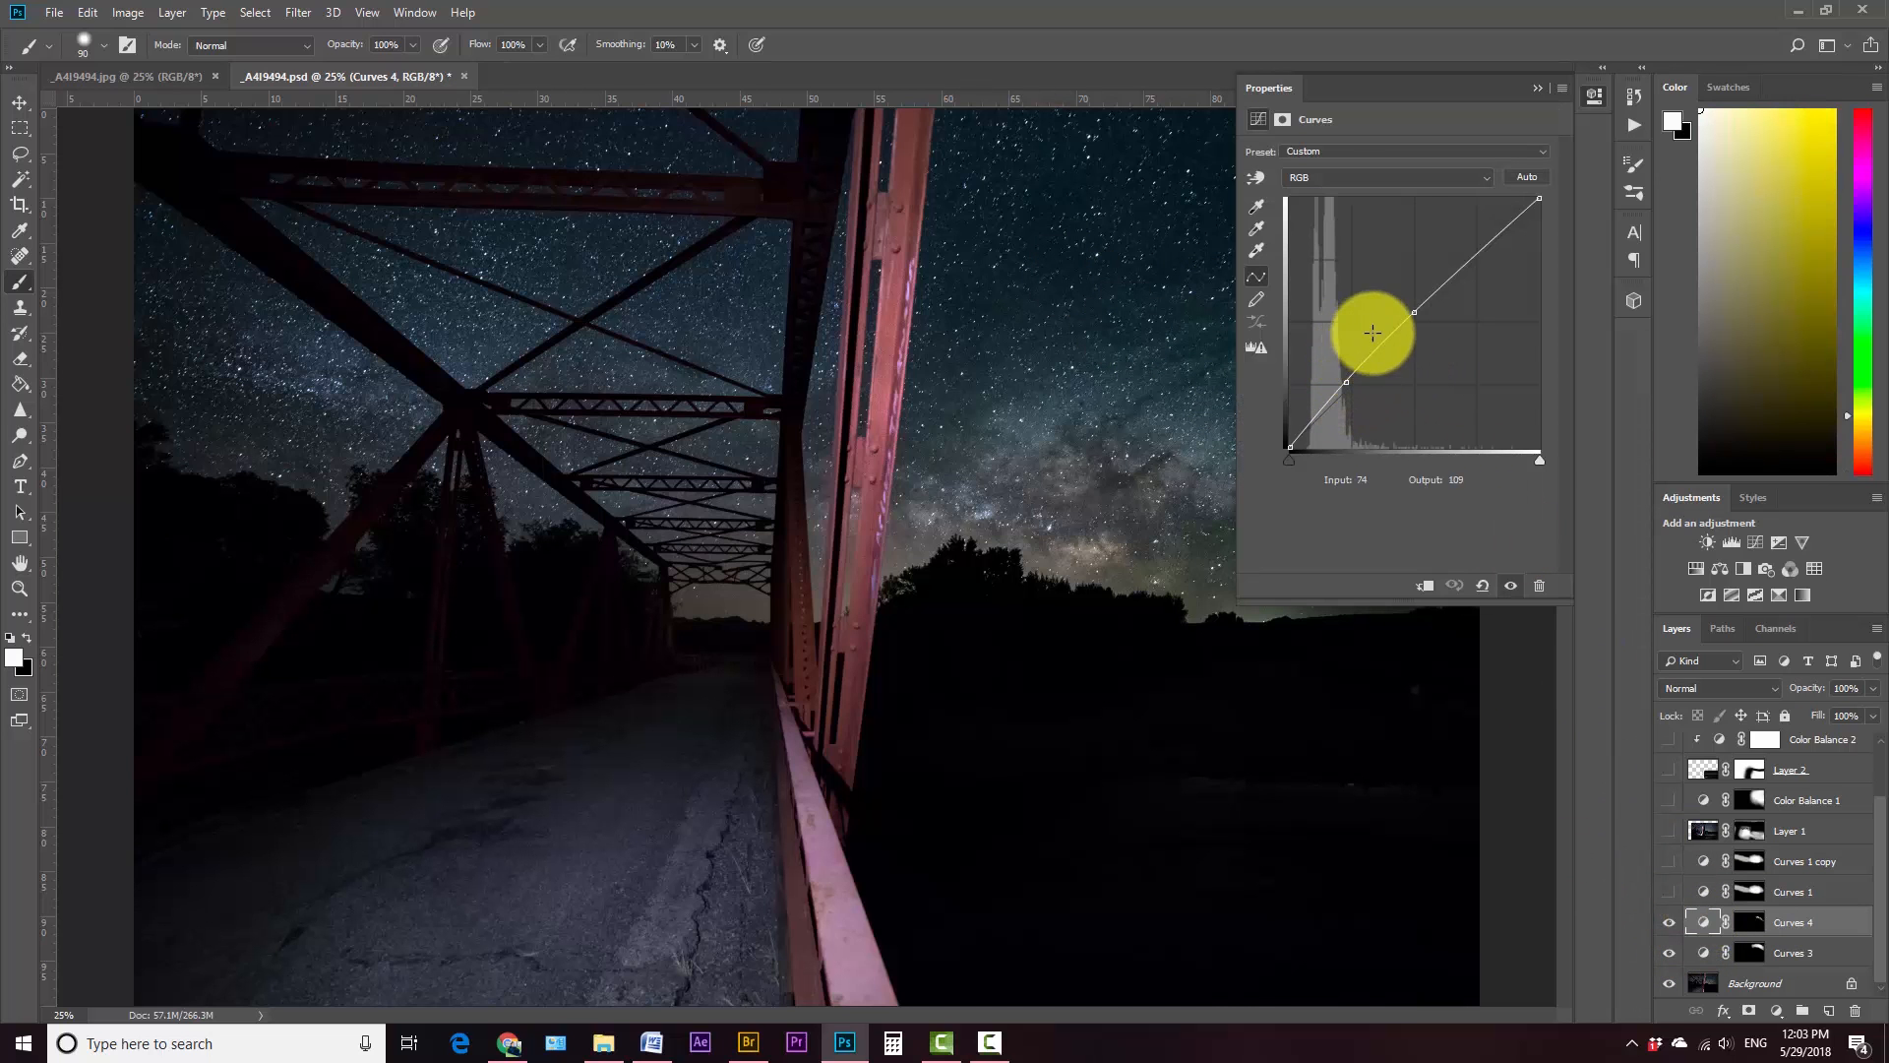
left_click(1347, 380)
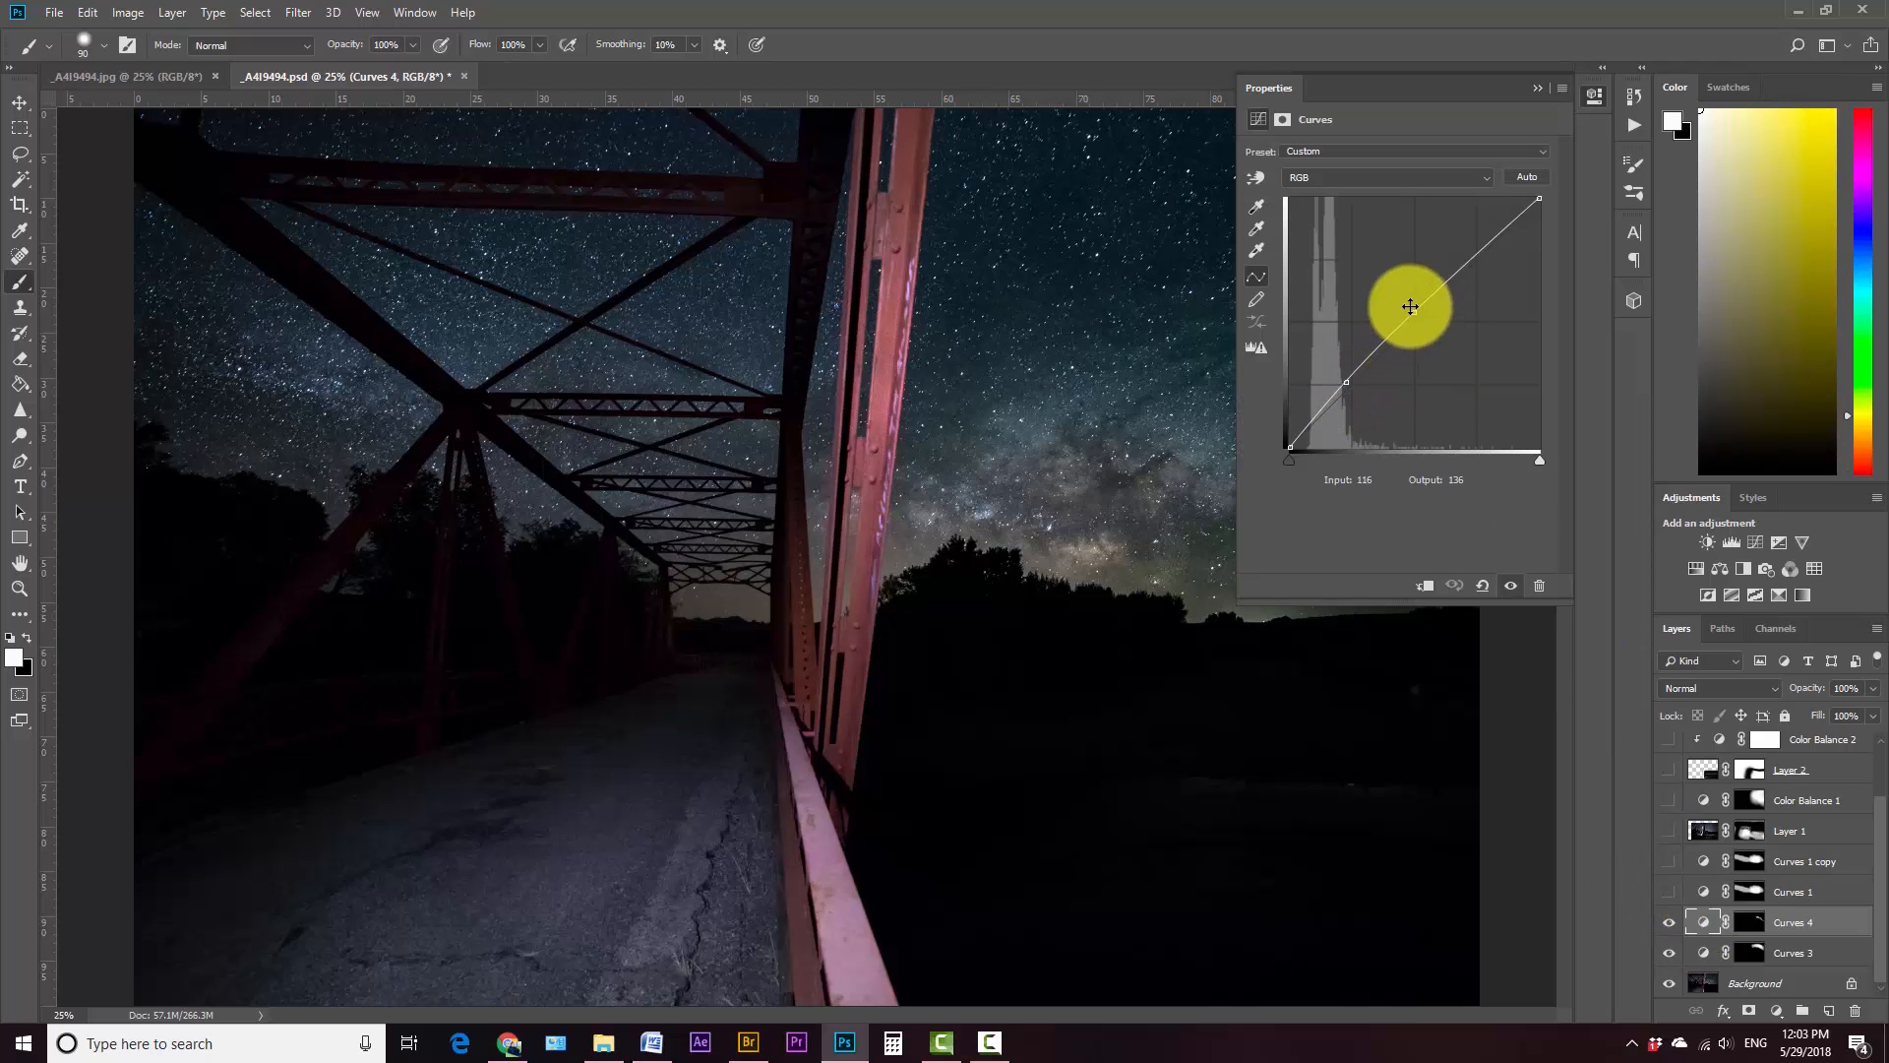
left_click(1538, 88)
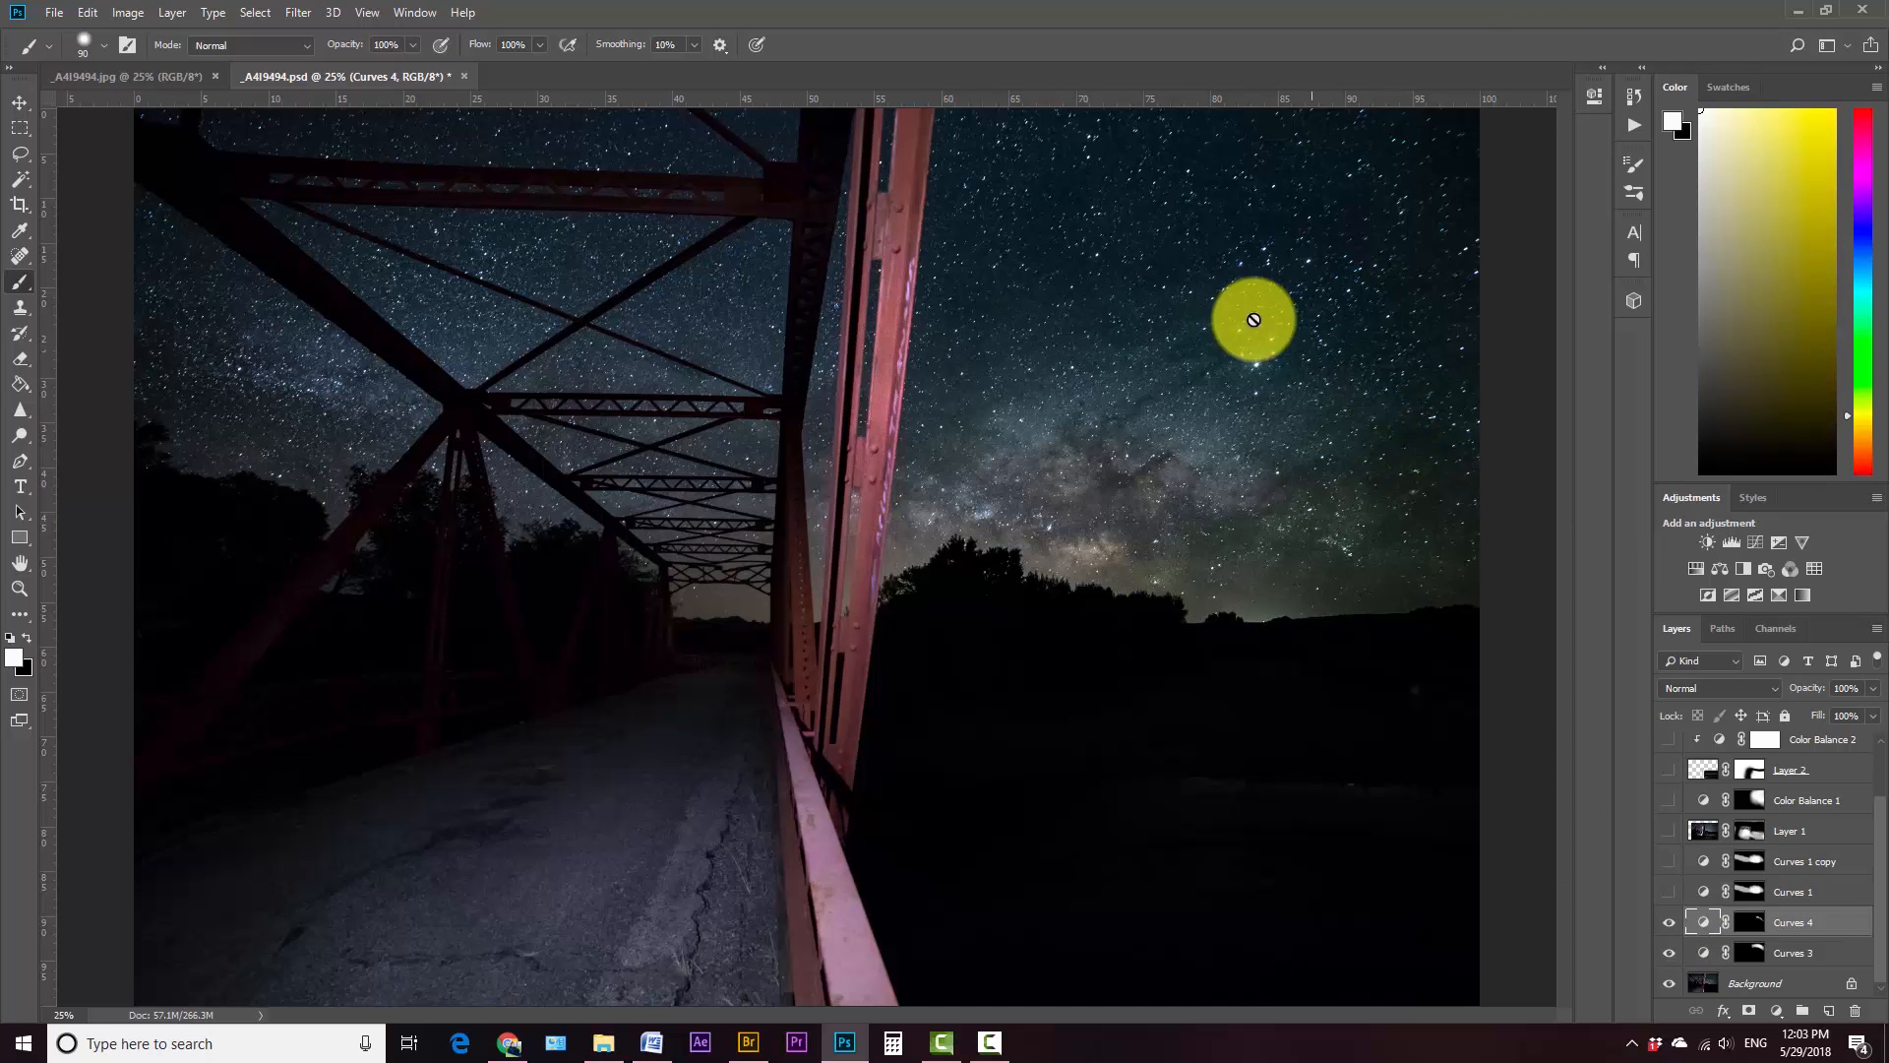
Step: Compare the sky with and without the Curves 3 and Curves 4 layers together
left_click(1670, 960)
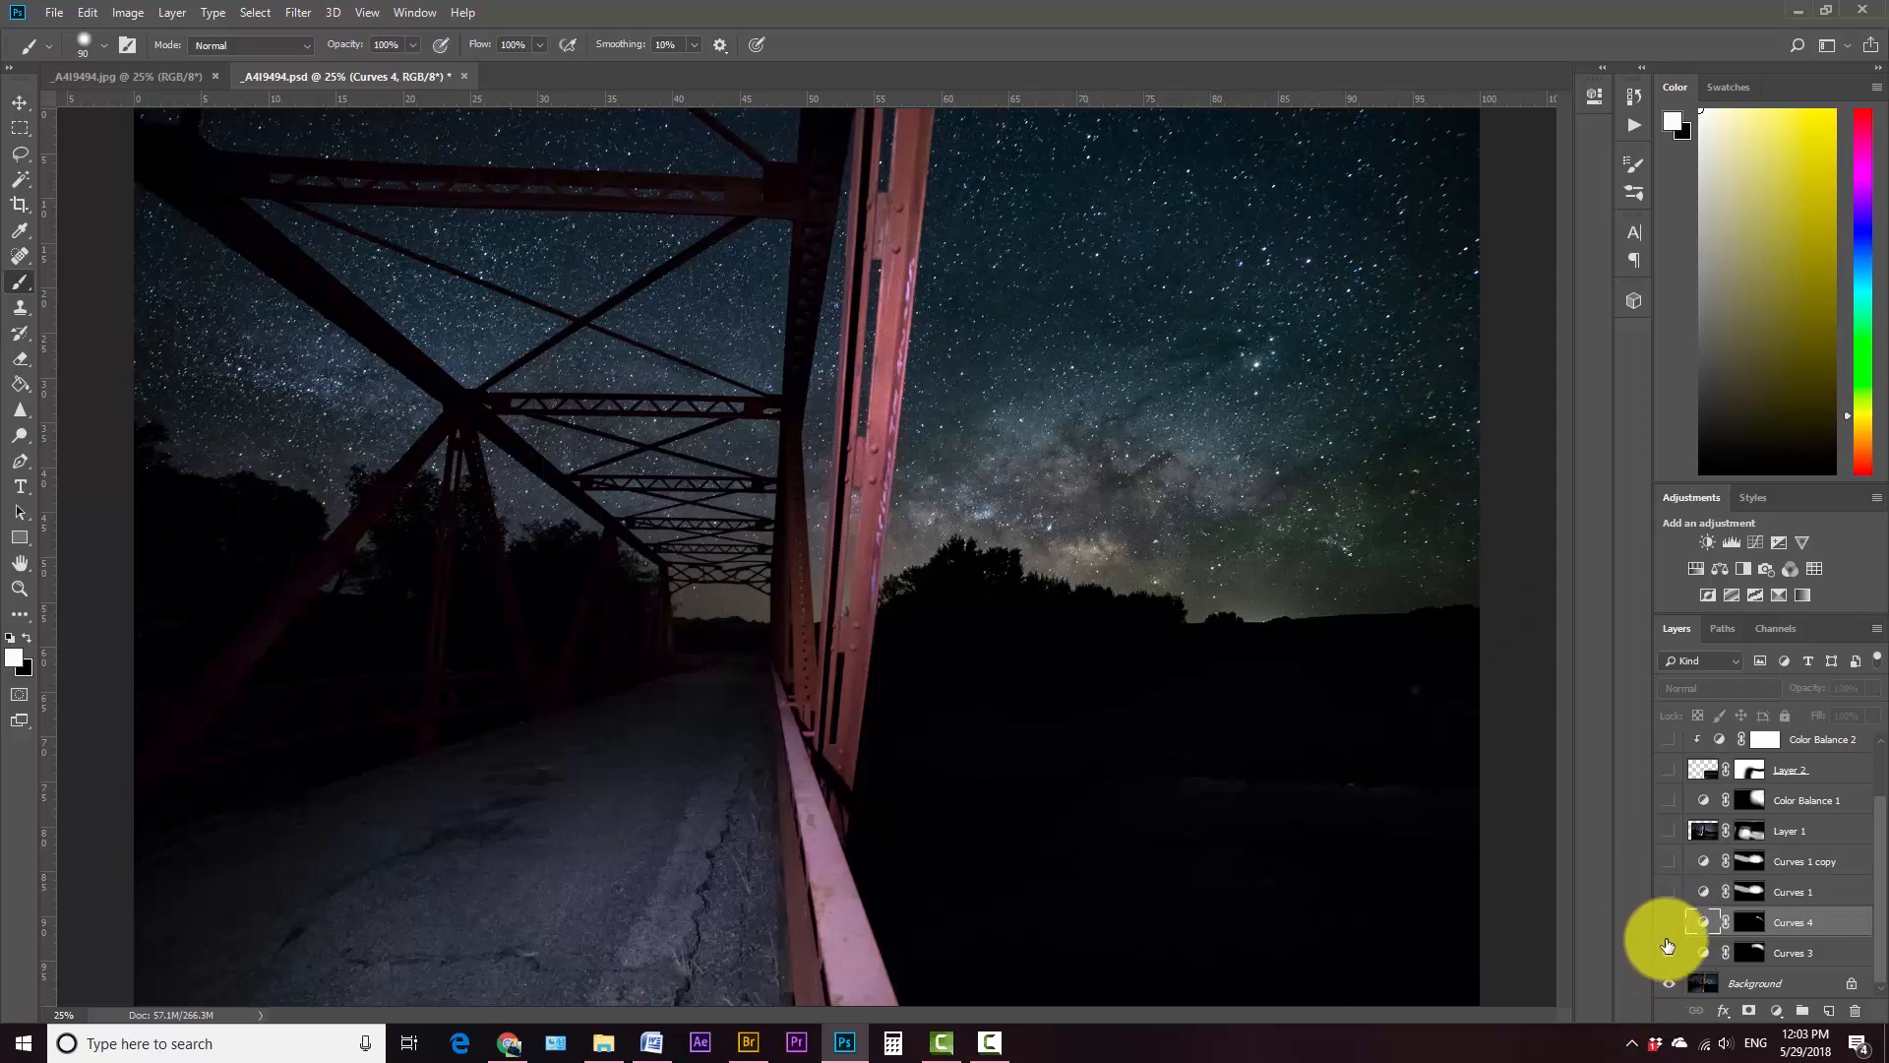
left_click_drag(1667, 946, 1661, 923)
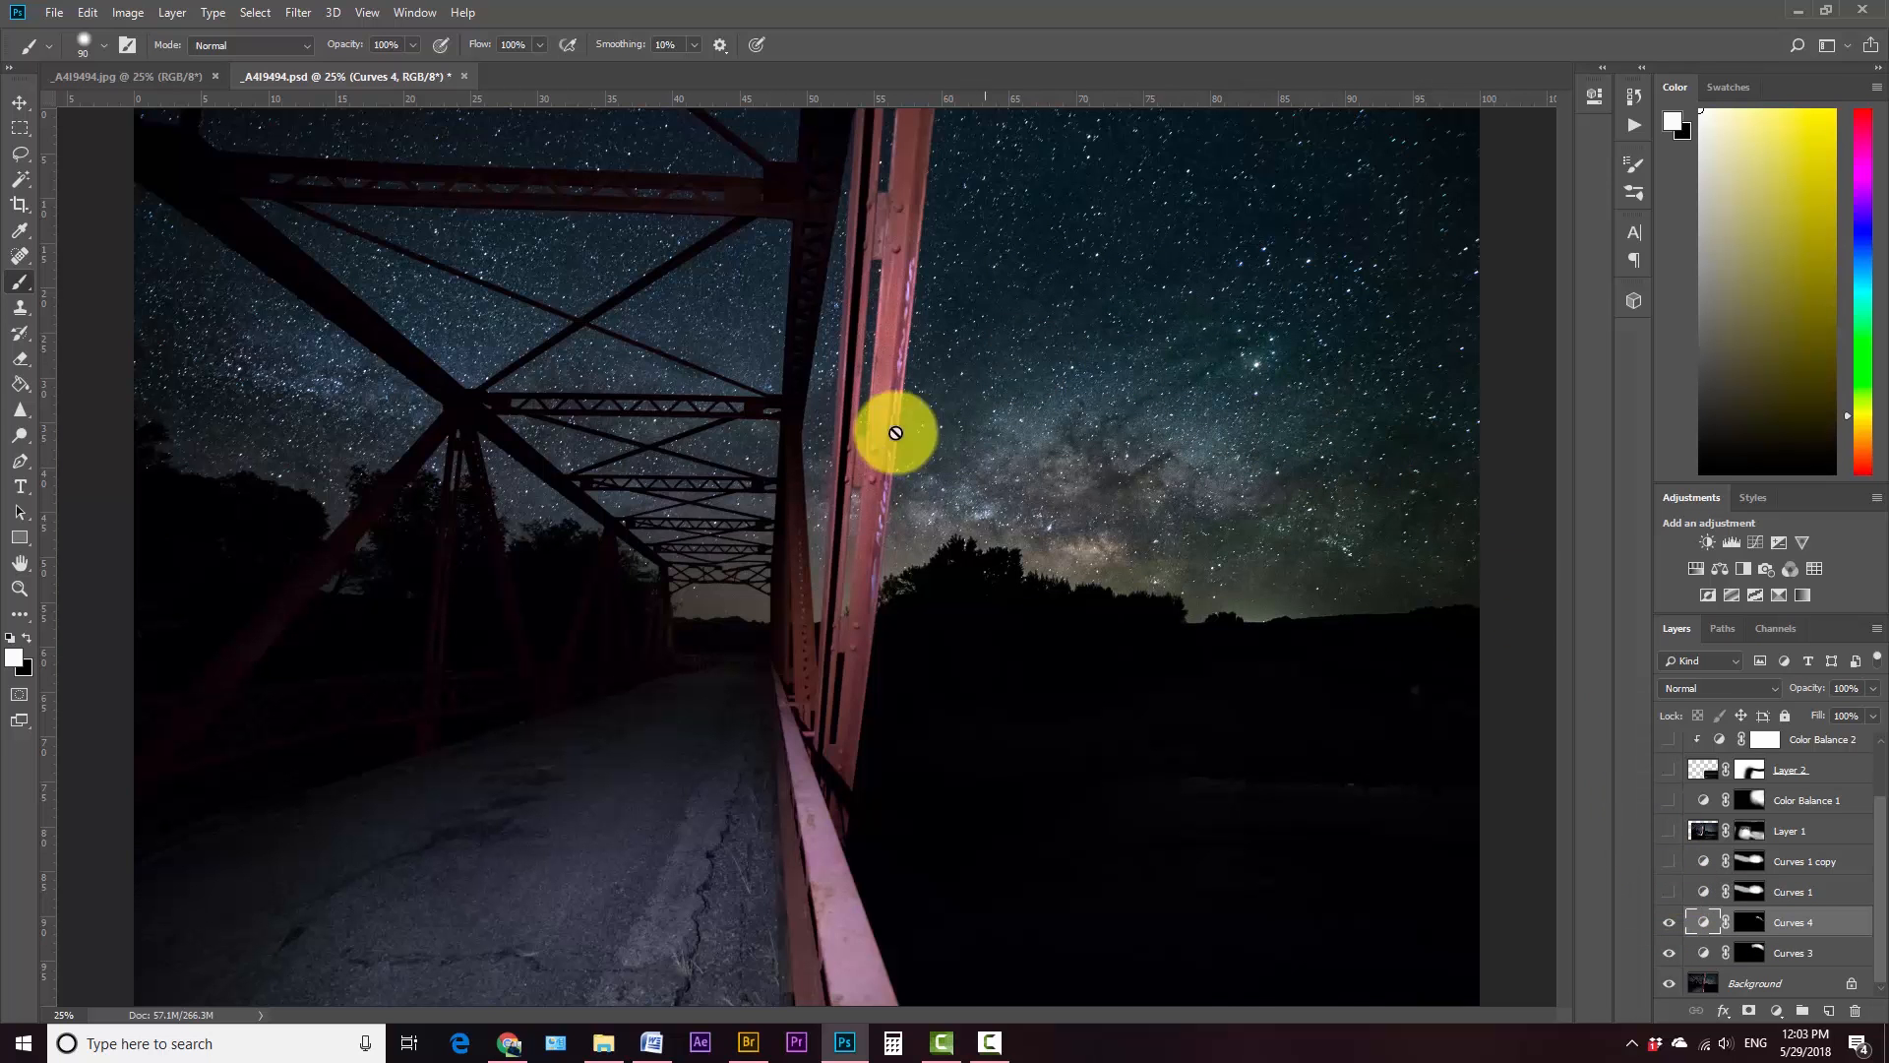
left_click(1669, 927)
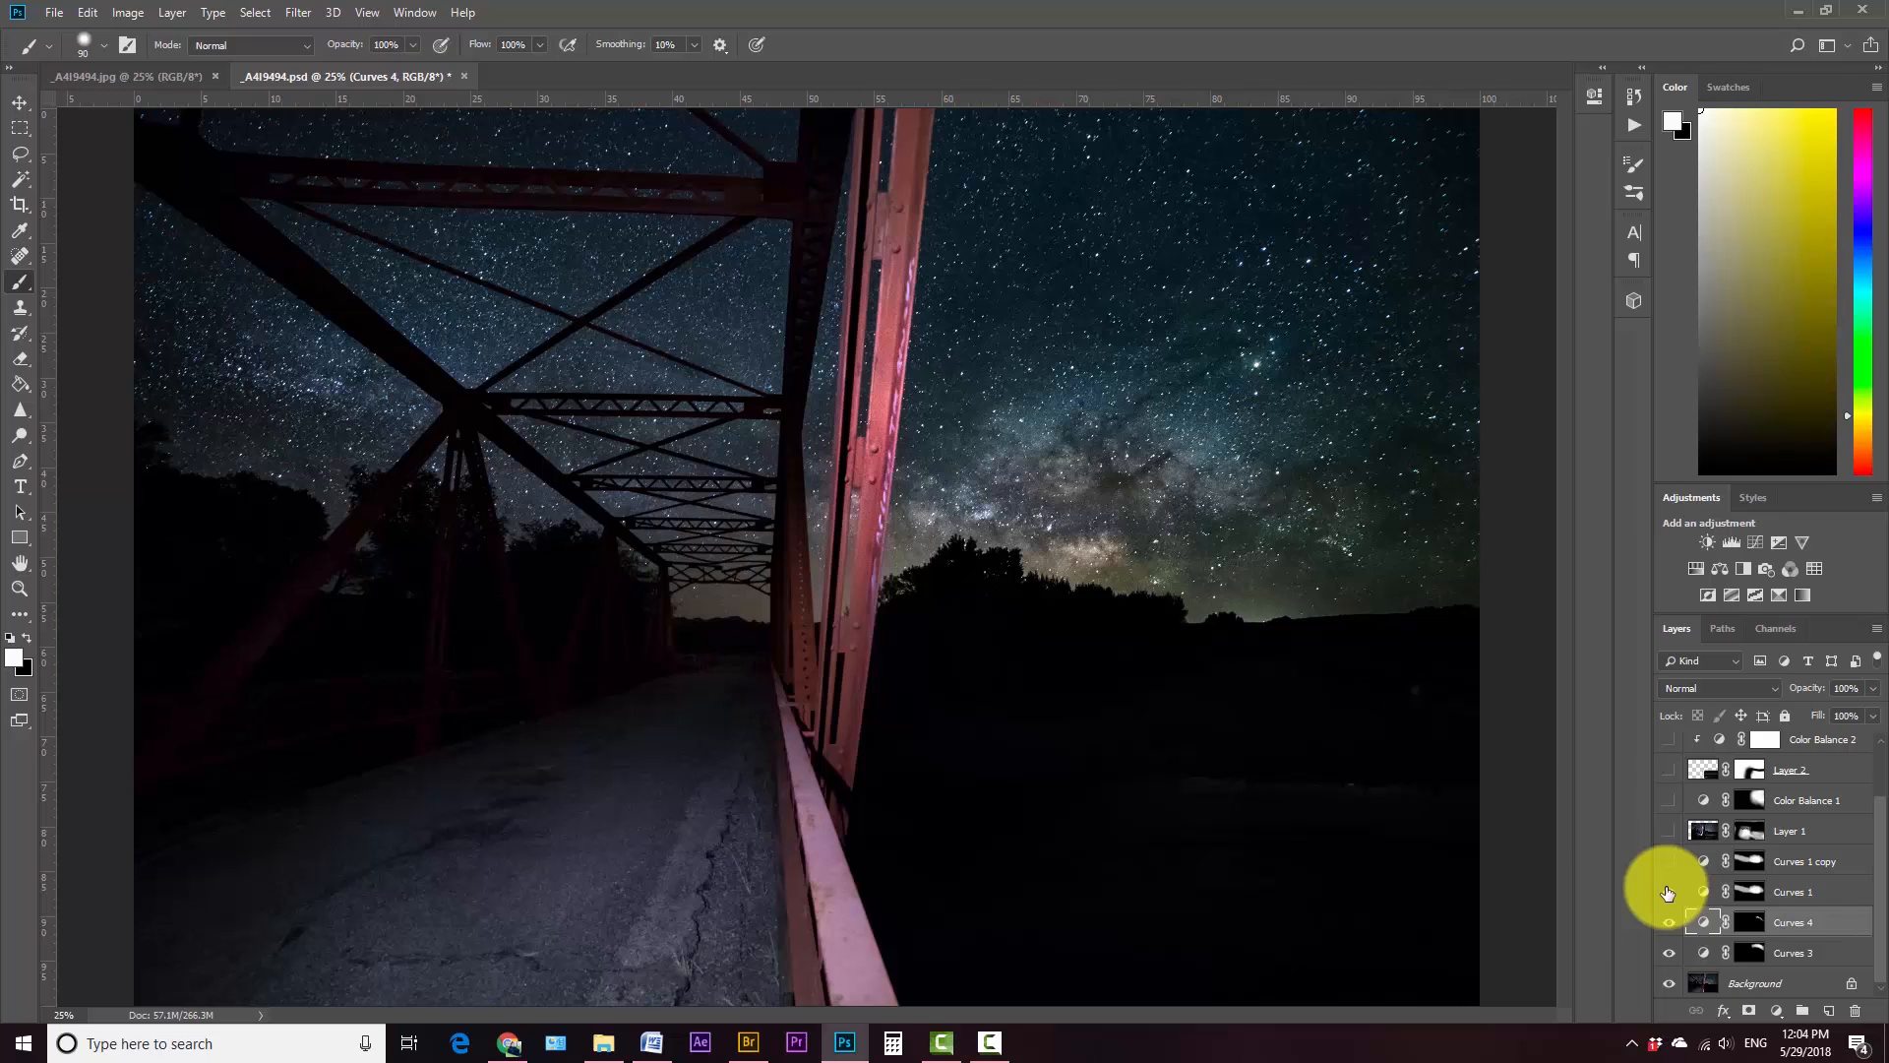
Step: Show the Curves 1 layer and examine its S-shaped curve, closing the curve settings when done
left_click(1668, 892)
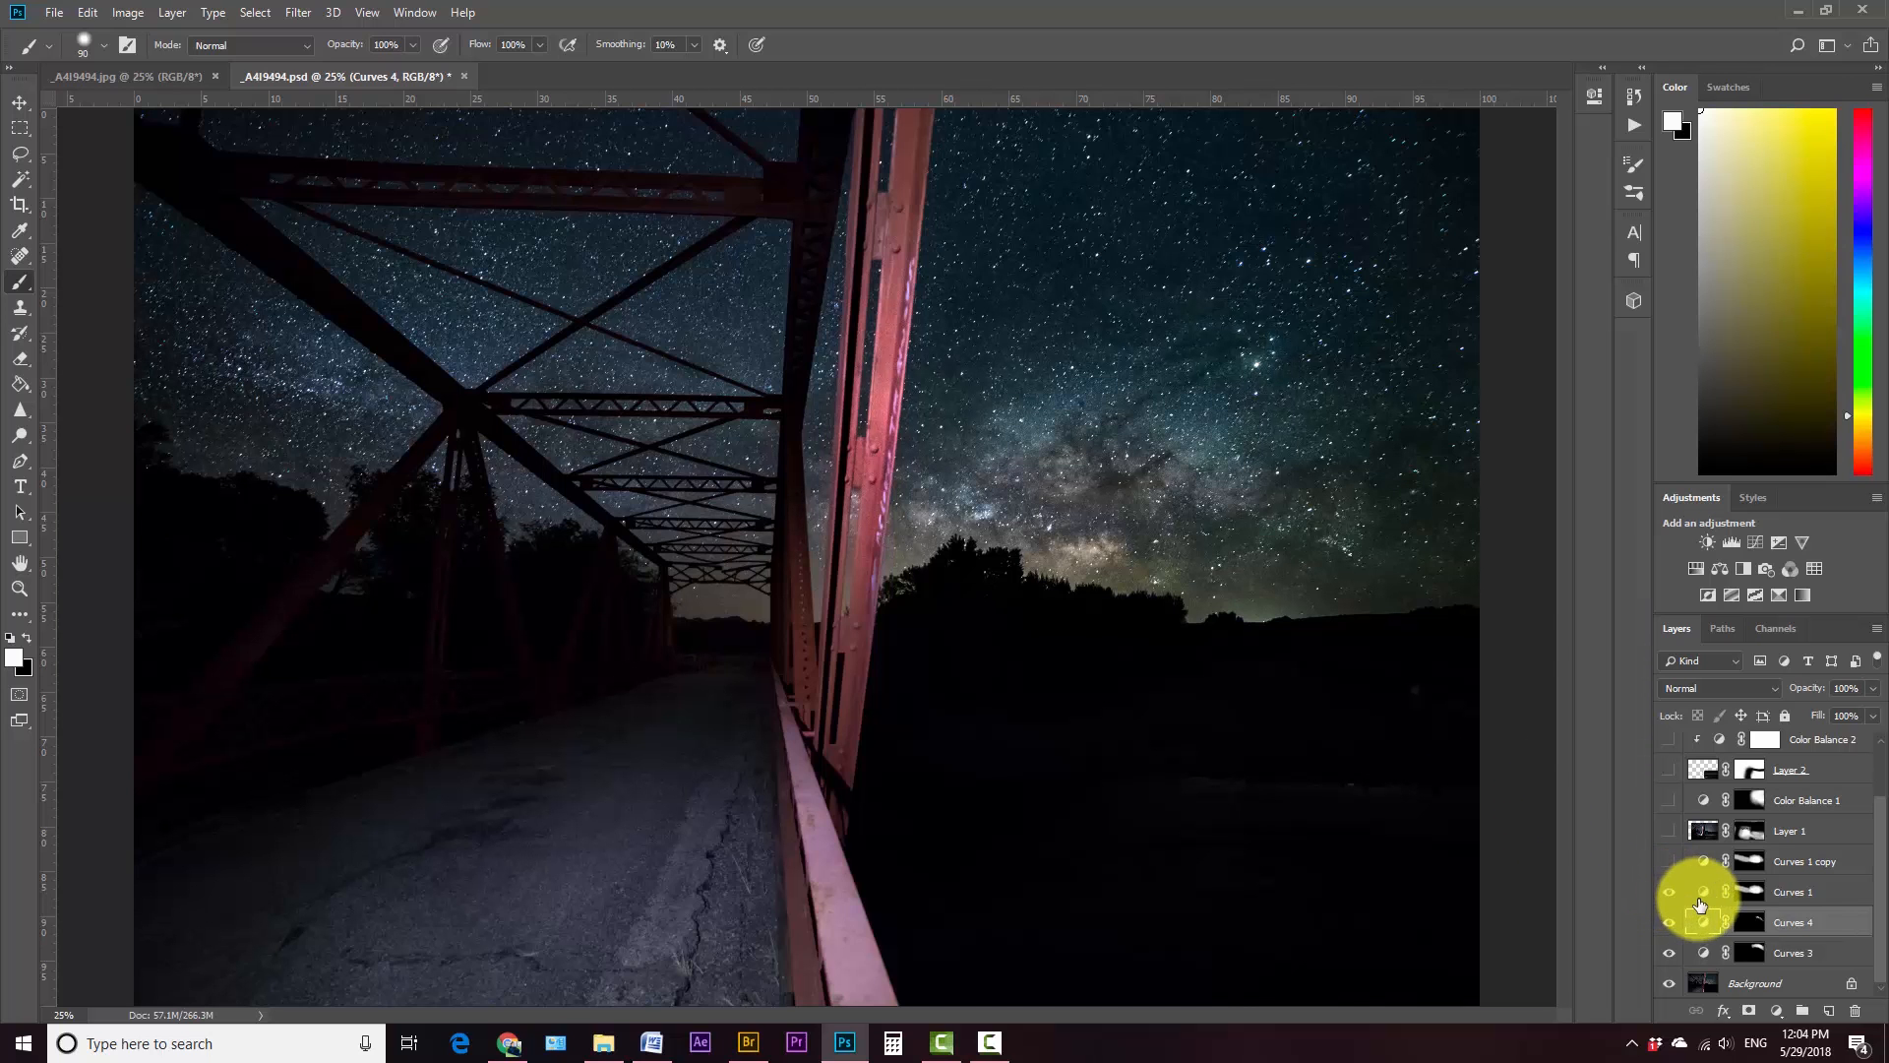
double_click(1701, 896)
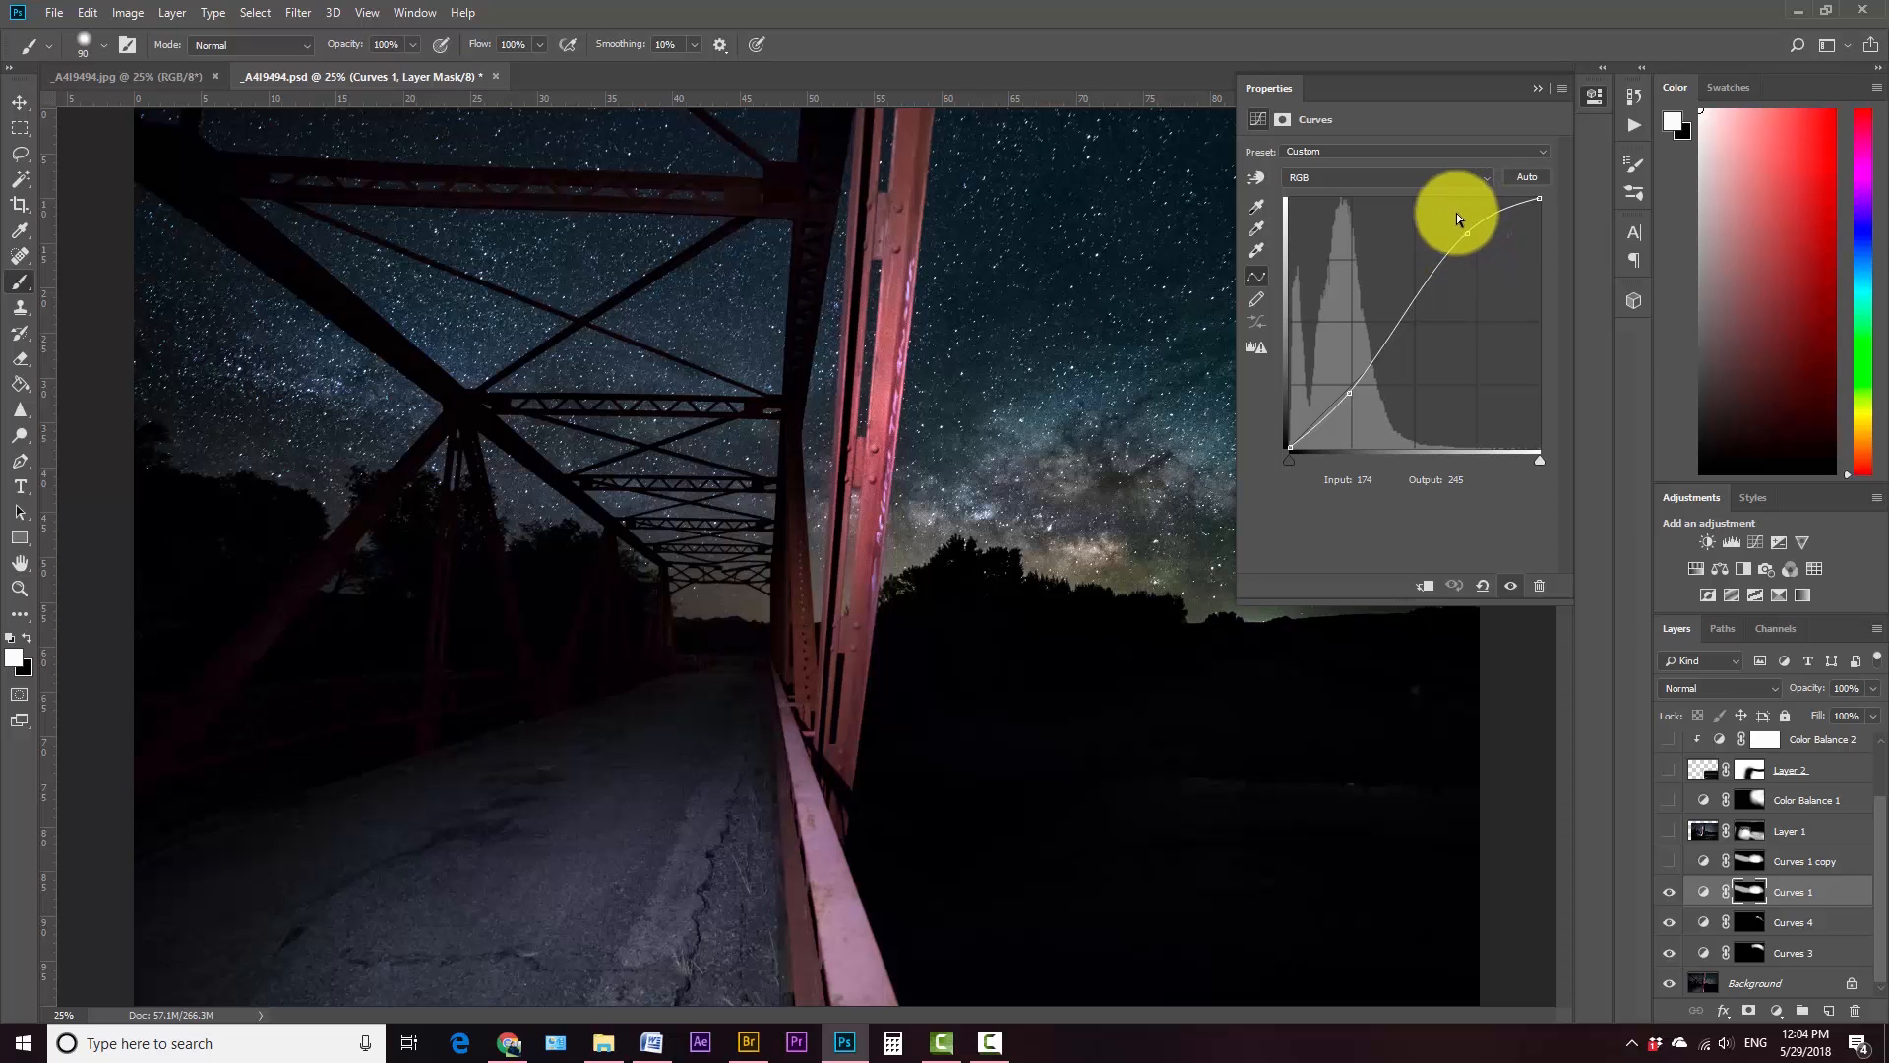
left_click(1349, 392)
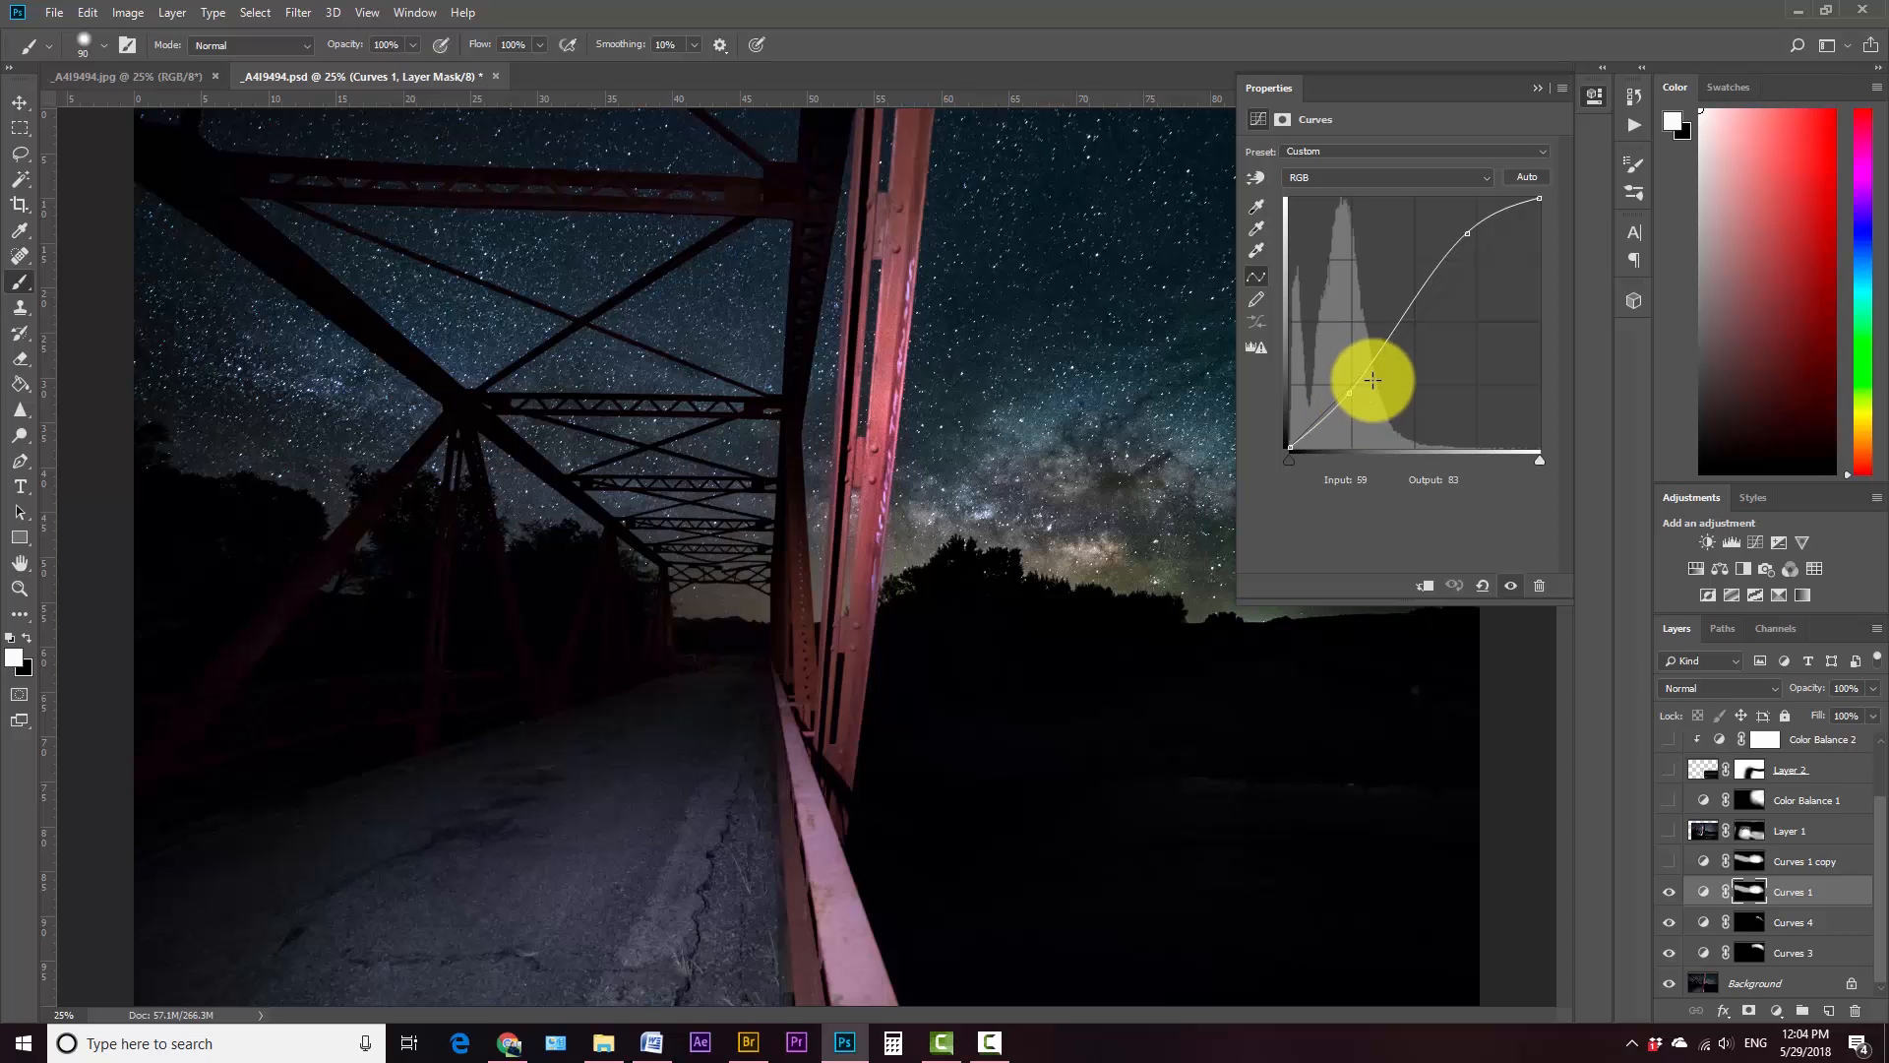
left_click(1536, 85)
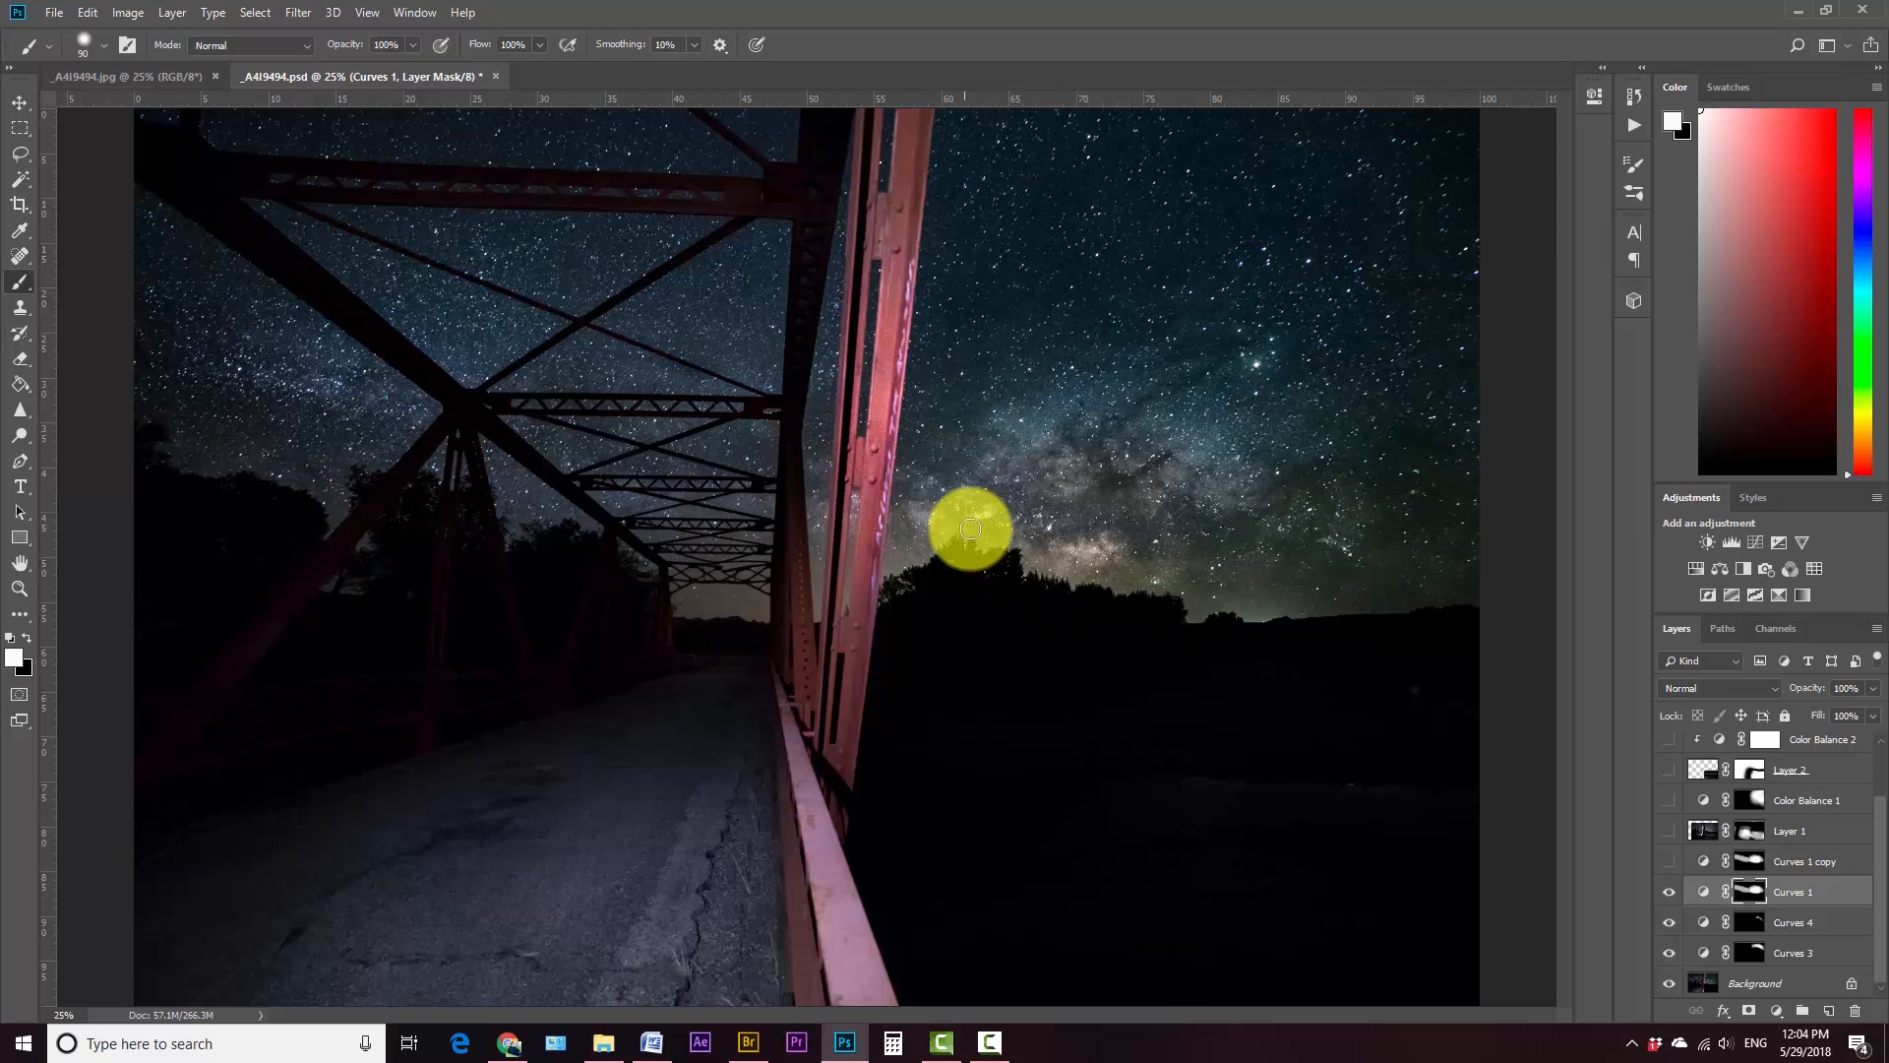
Step: Compare the Milky Way with and without the Curves 1 layer, leaving the layer shown
left_click(1670, 893)
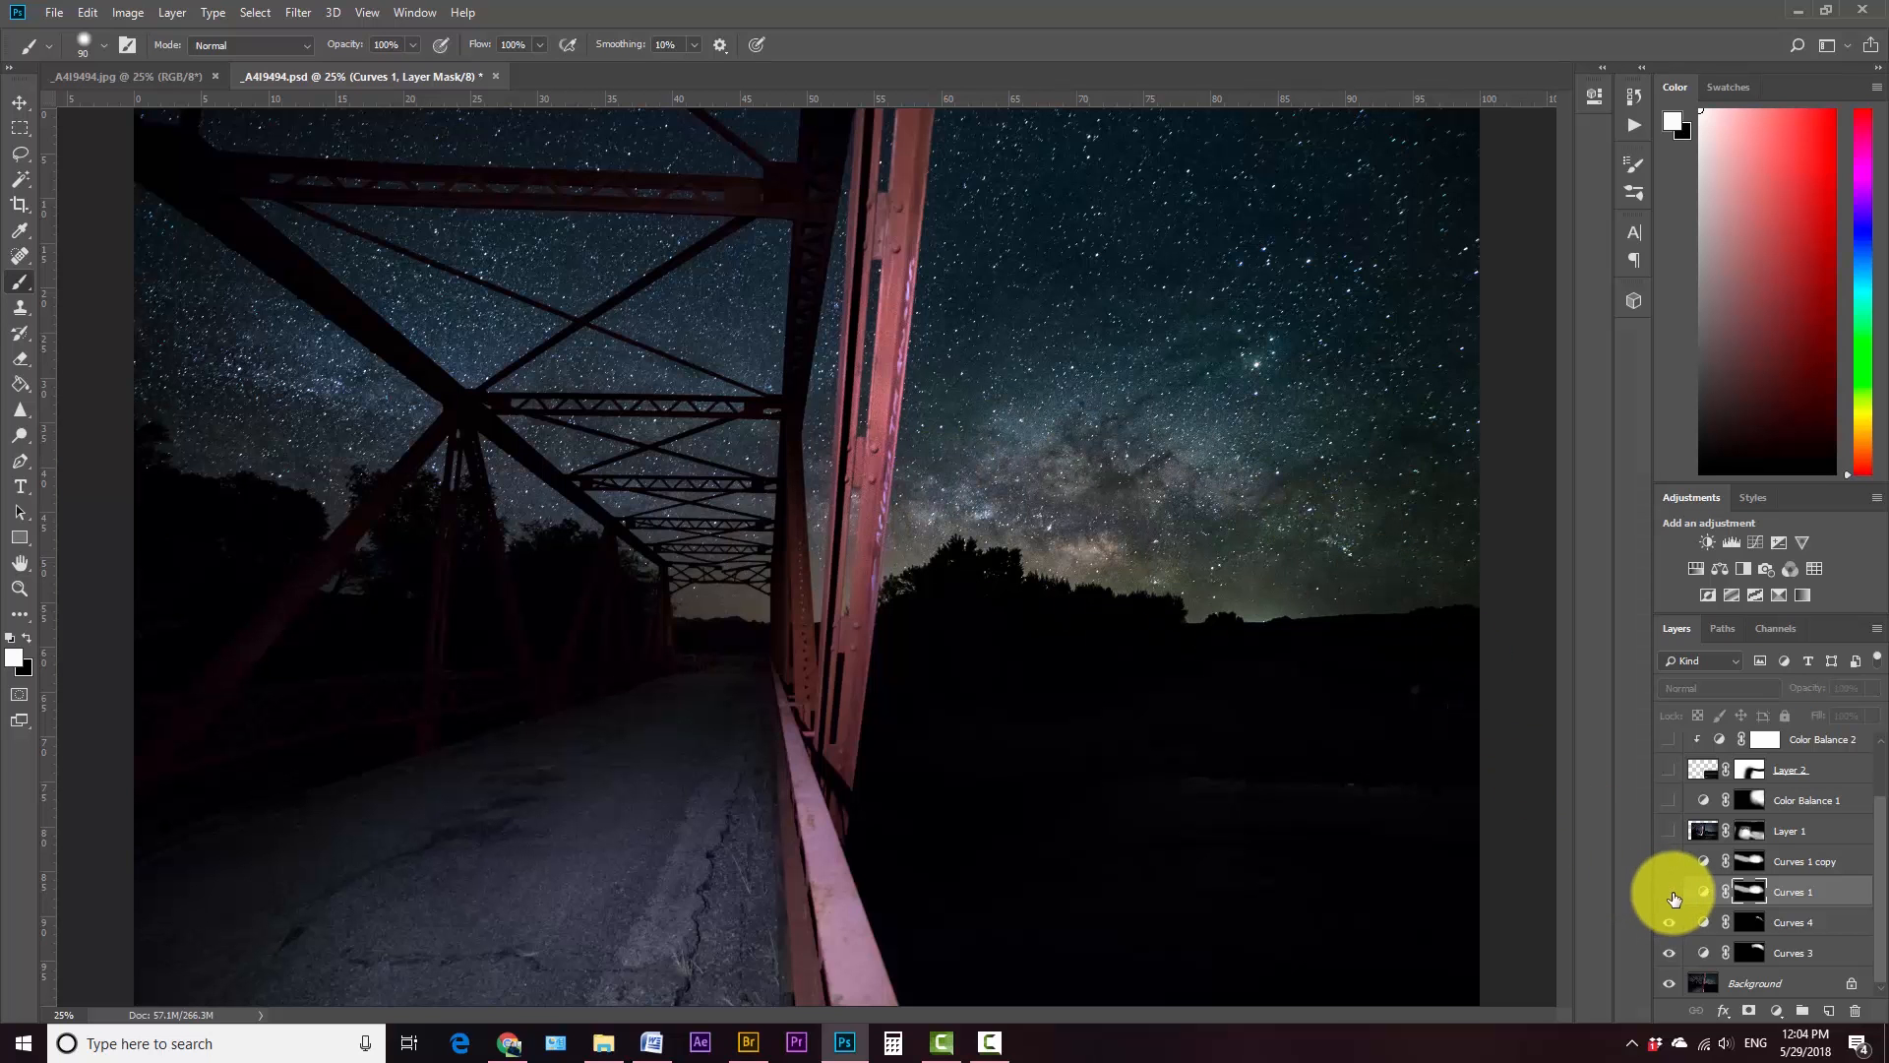
left_click(1671, 894)
left_click(1670, 894)
left_click(1670, 893)
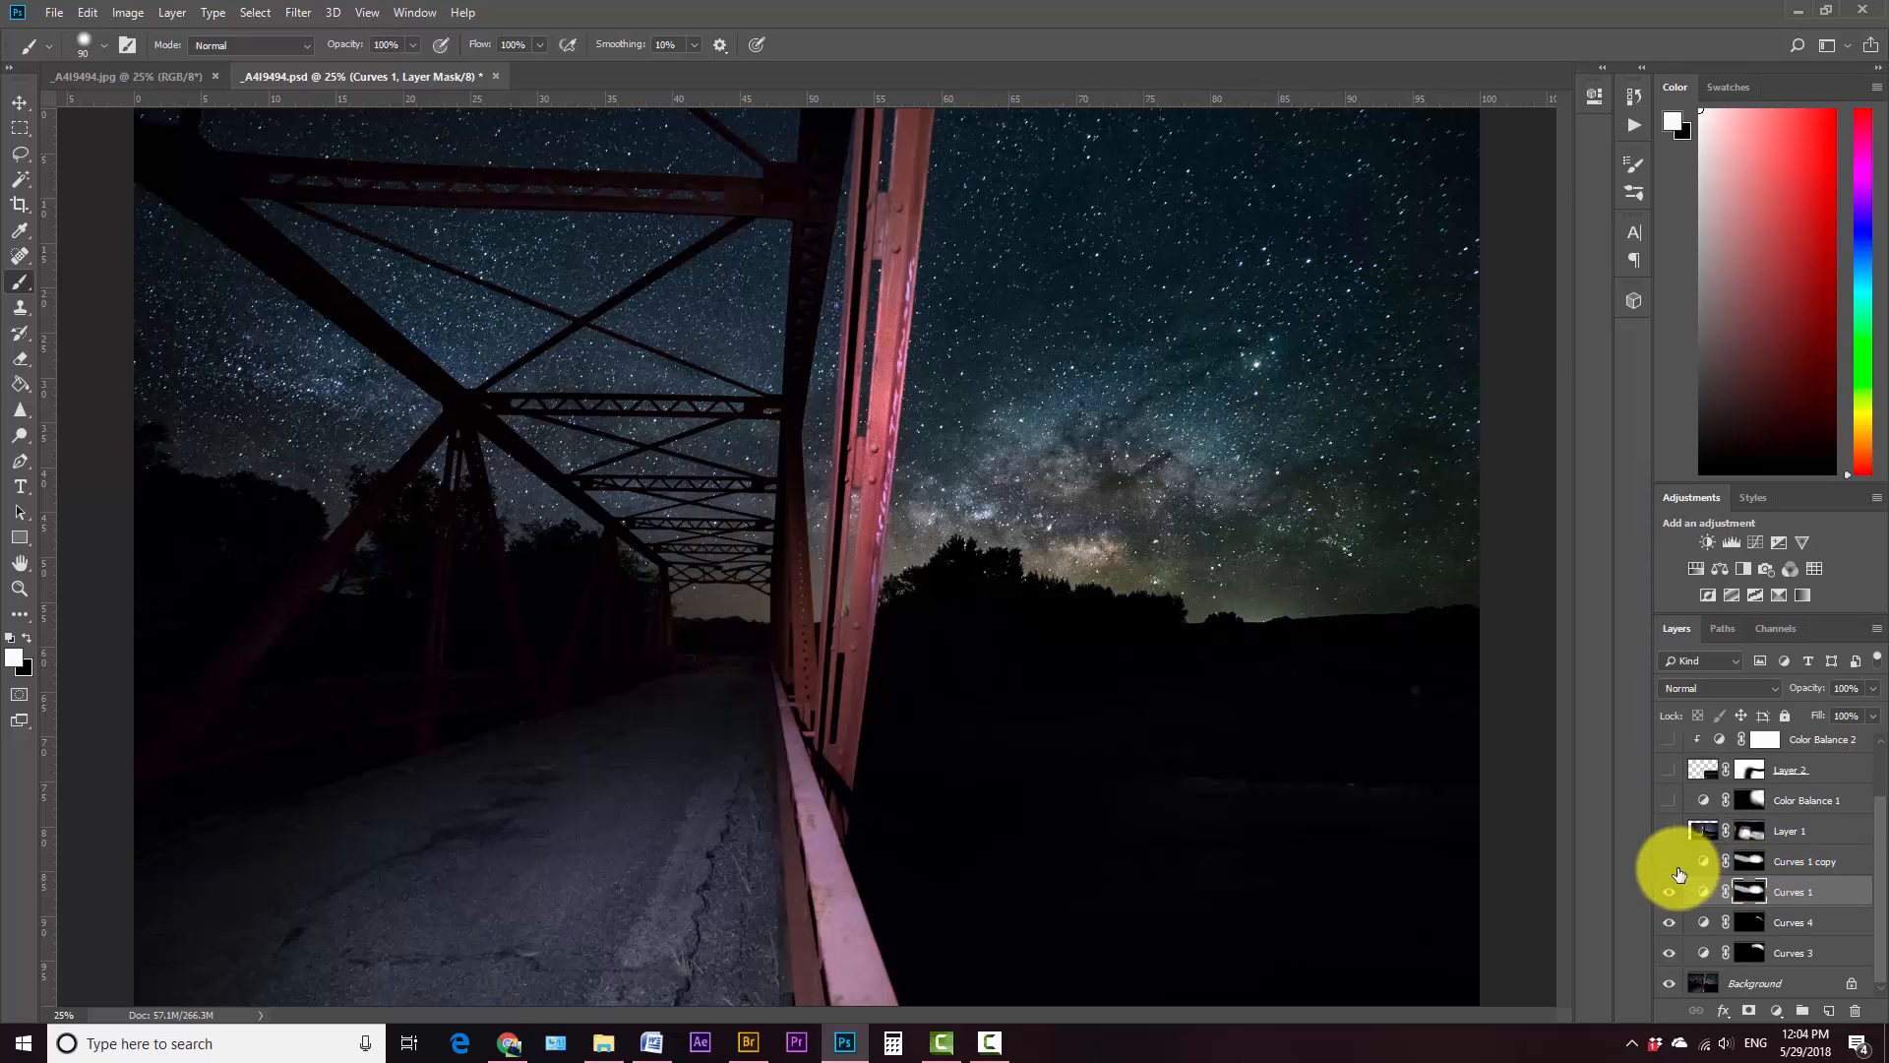
Step: Show the Curves 1 copy layer, comparing the Milky Way with and without it
left_click(1669, 862)
left_click(1670, 862)
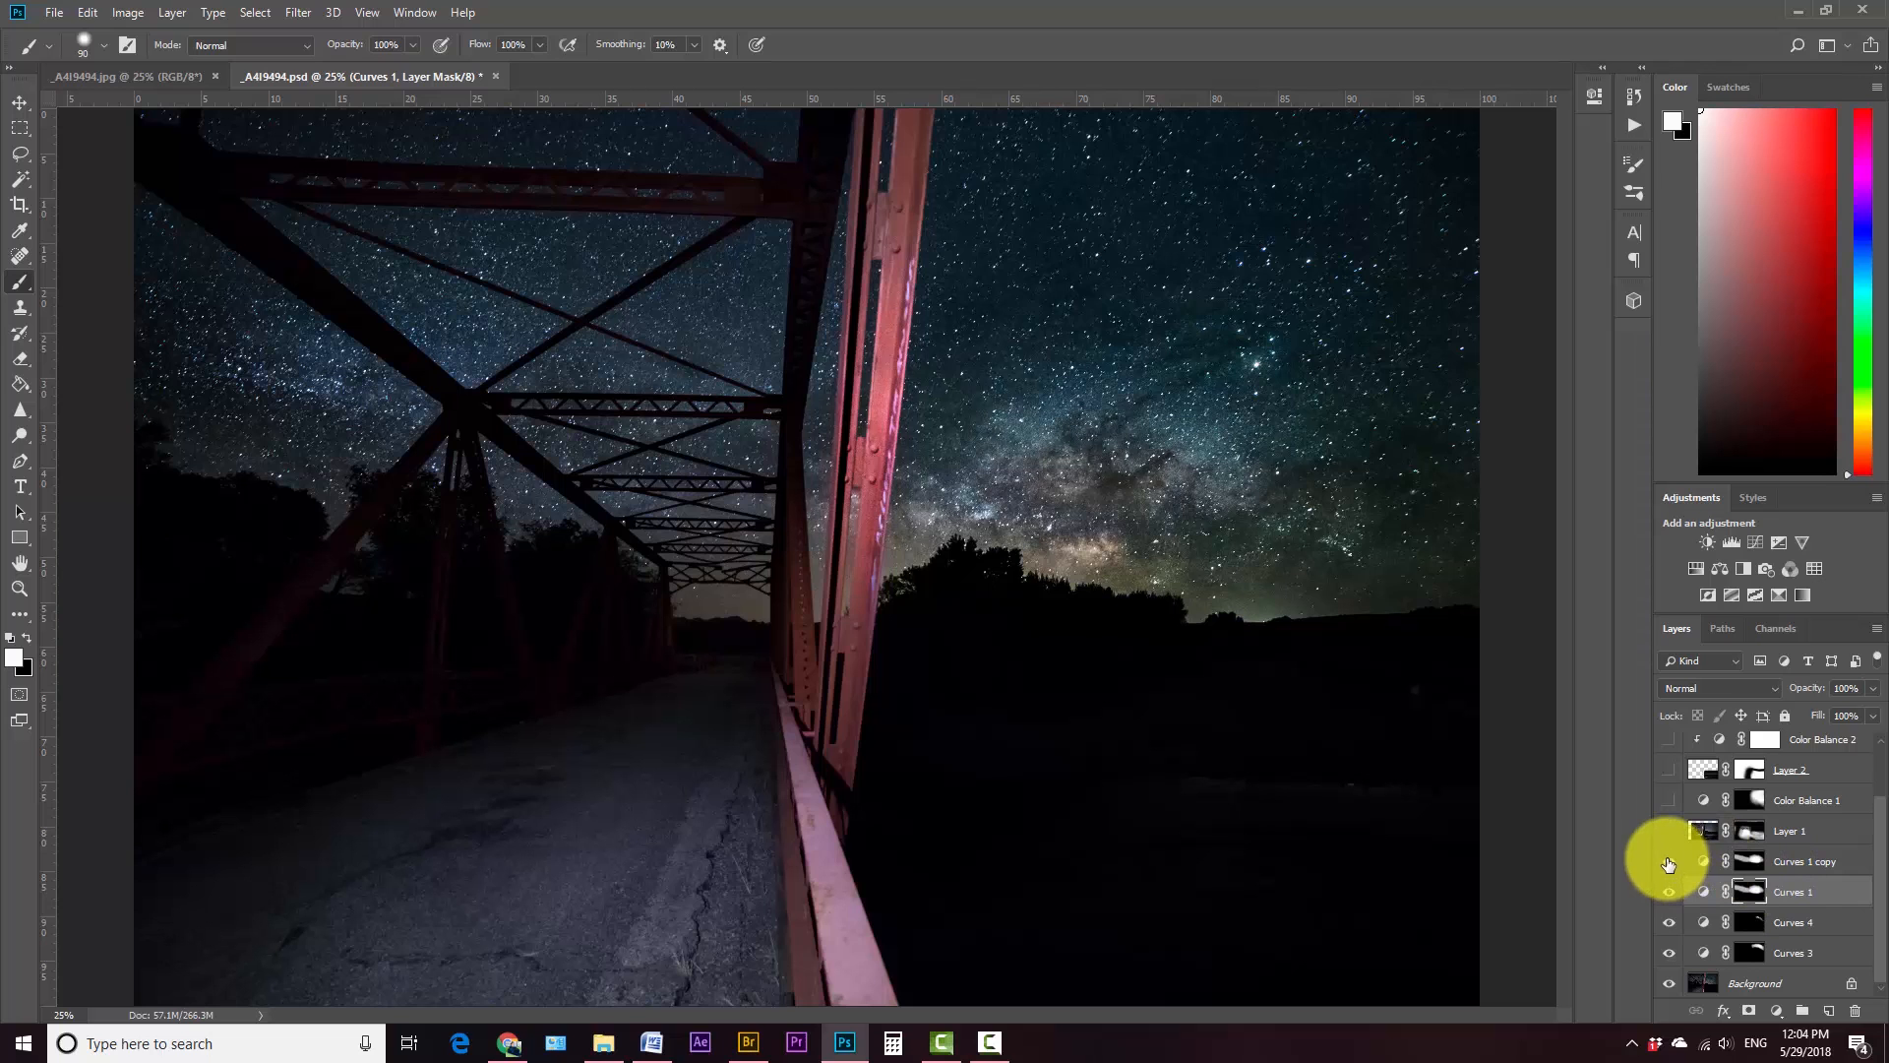
left_click(1669, 862)
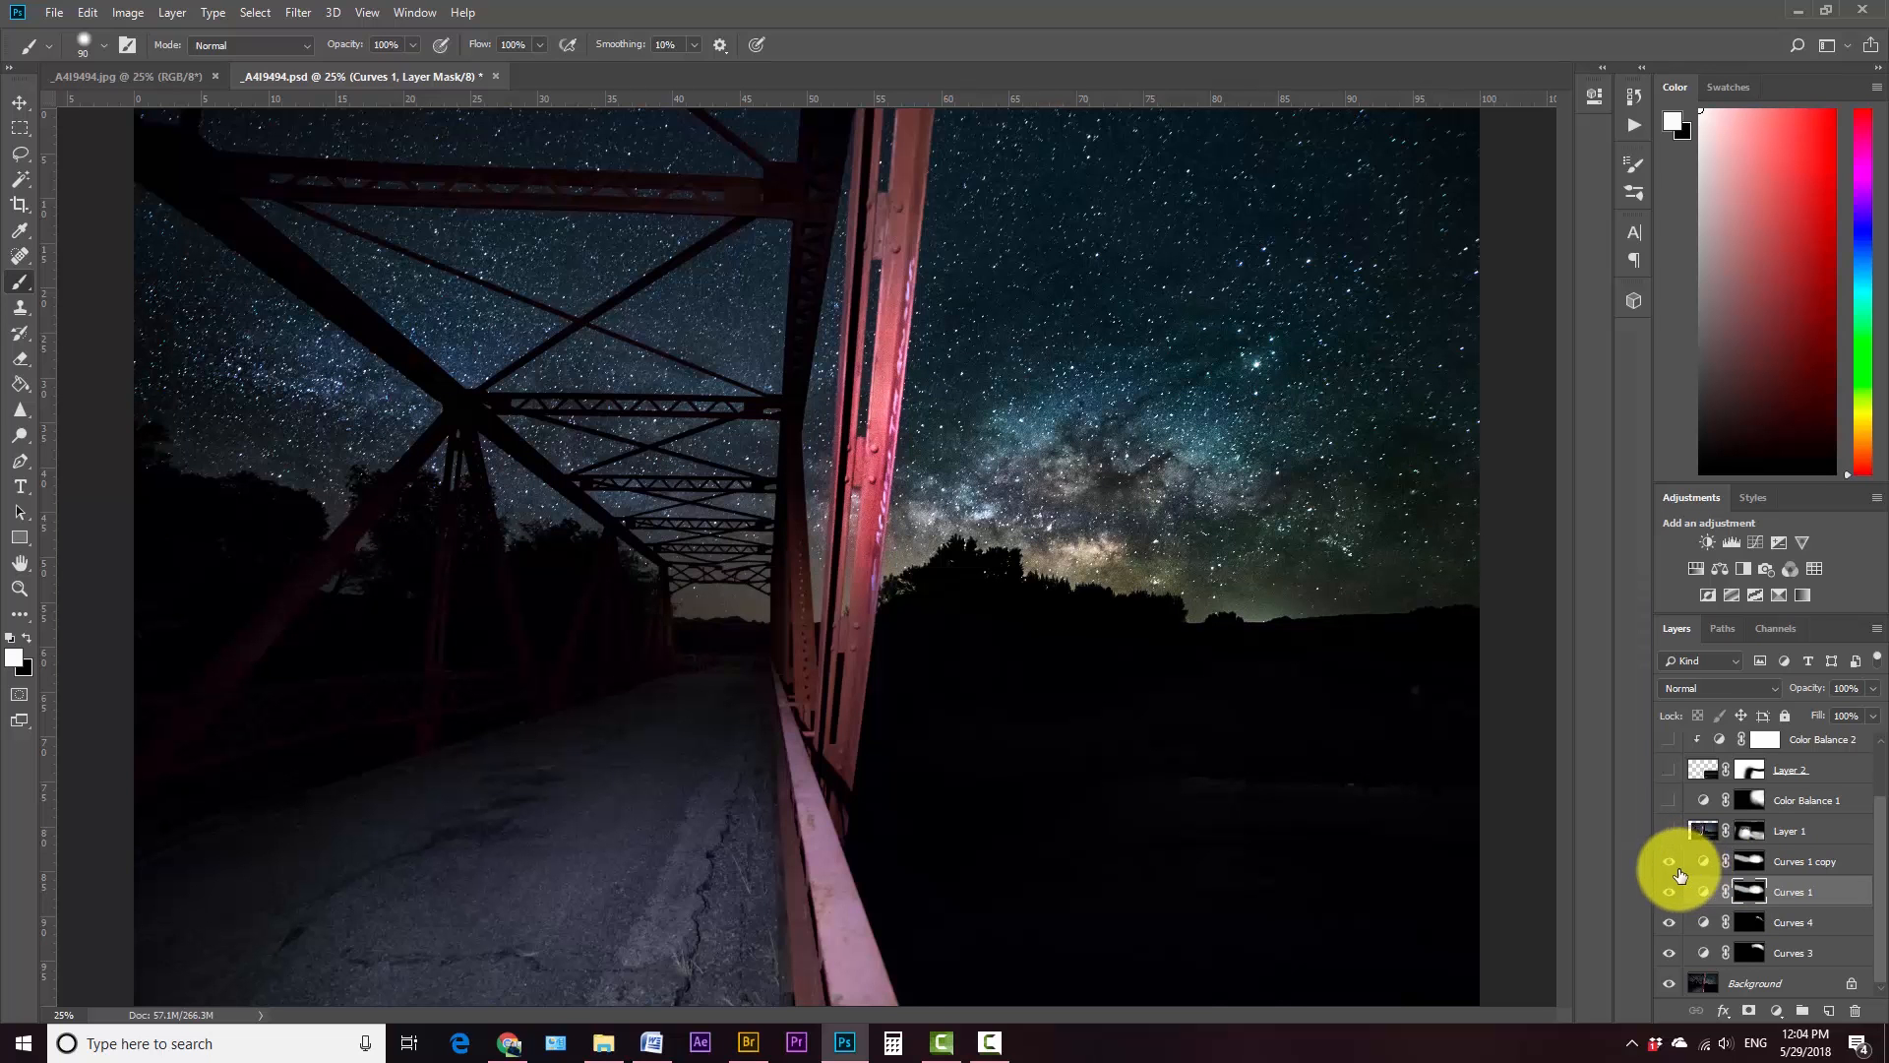
Step: Try the Curves 1 copy layer at 100% opacity and set it back to 50%
left_click(1752, 866)
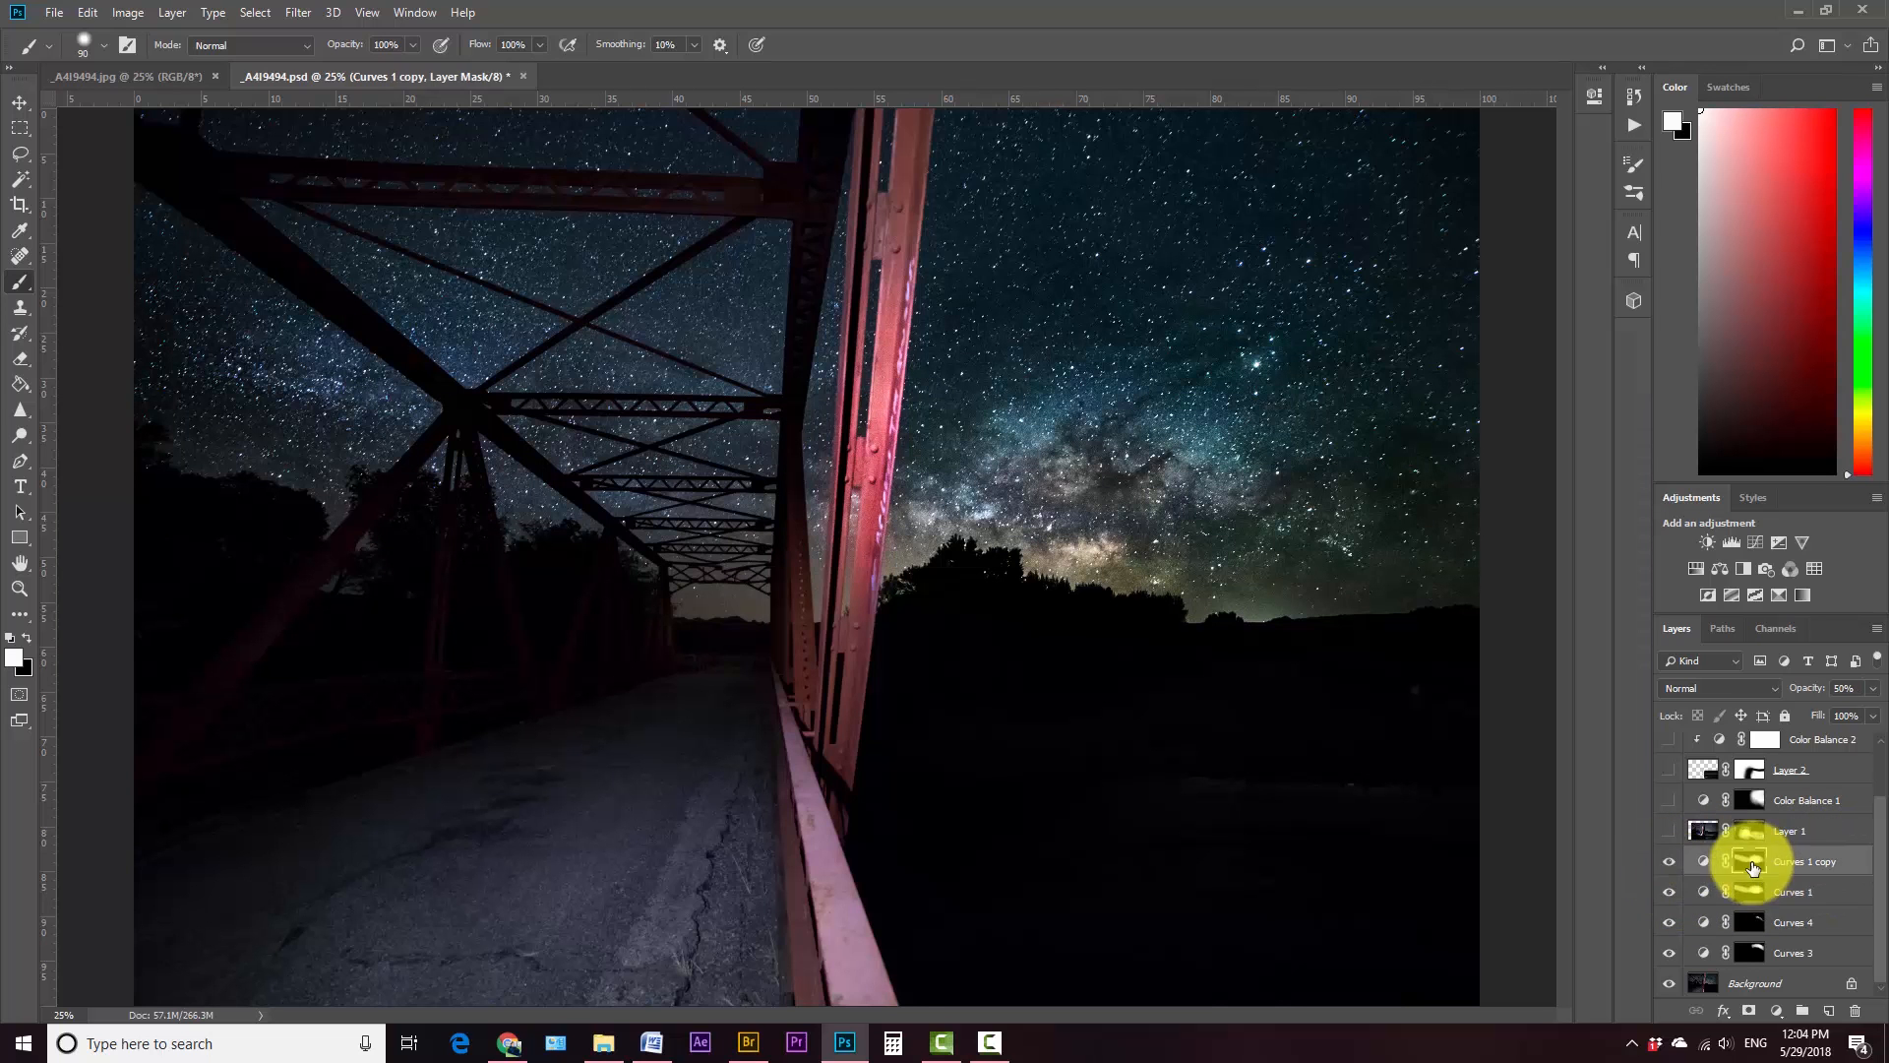
left_click(1873, 689)
left_click(1873, 710)
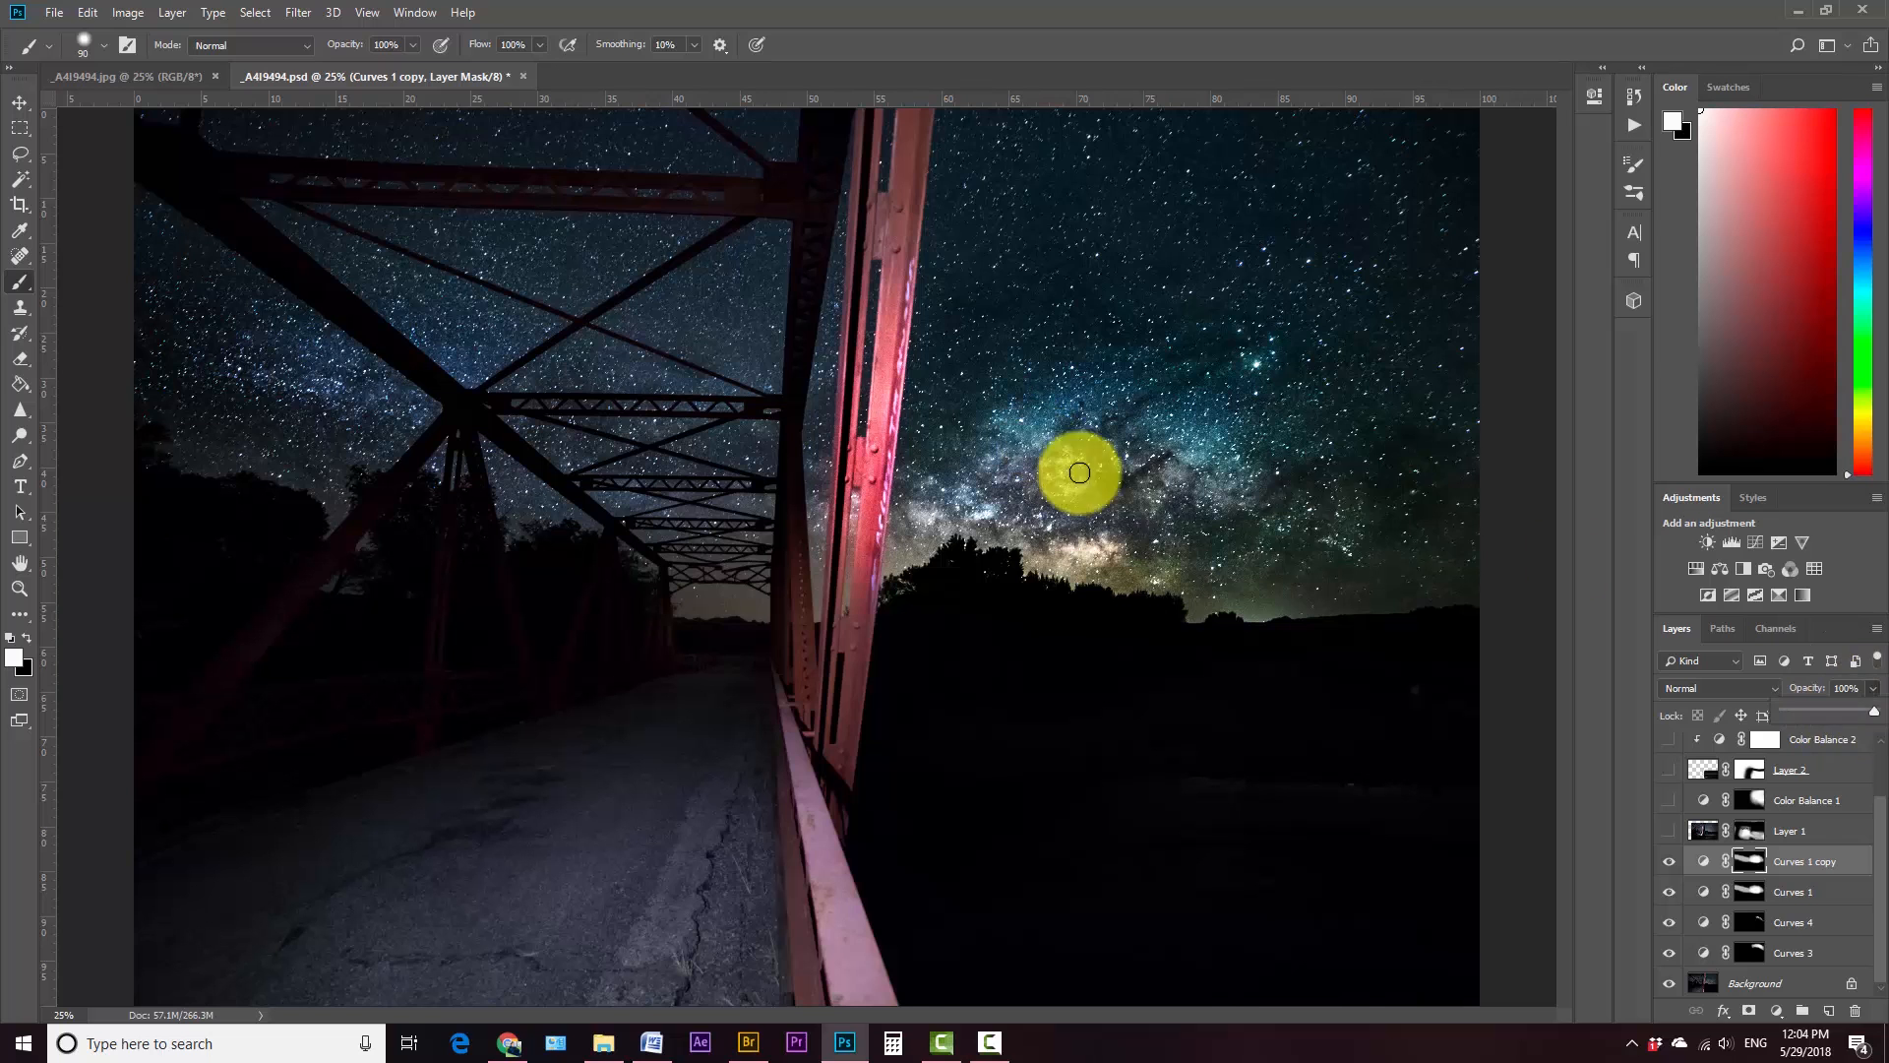
left_click(1863, 692)
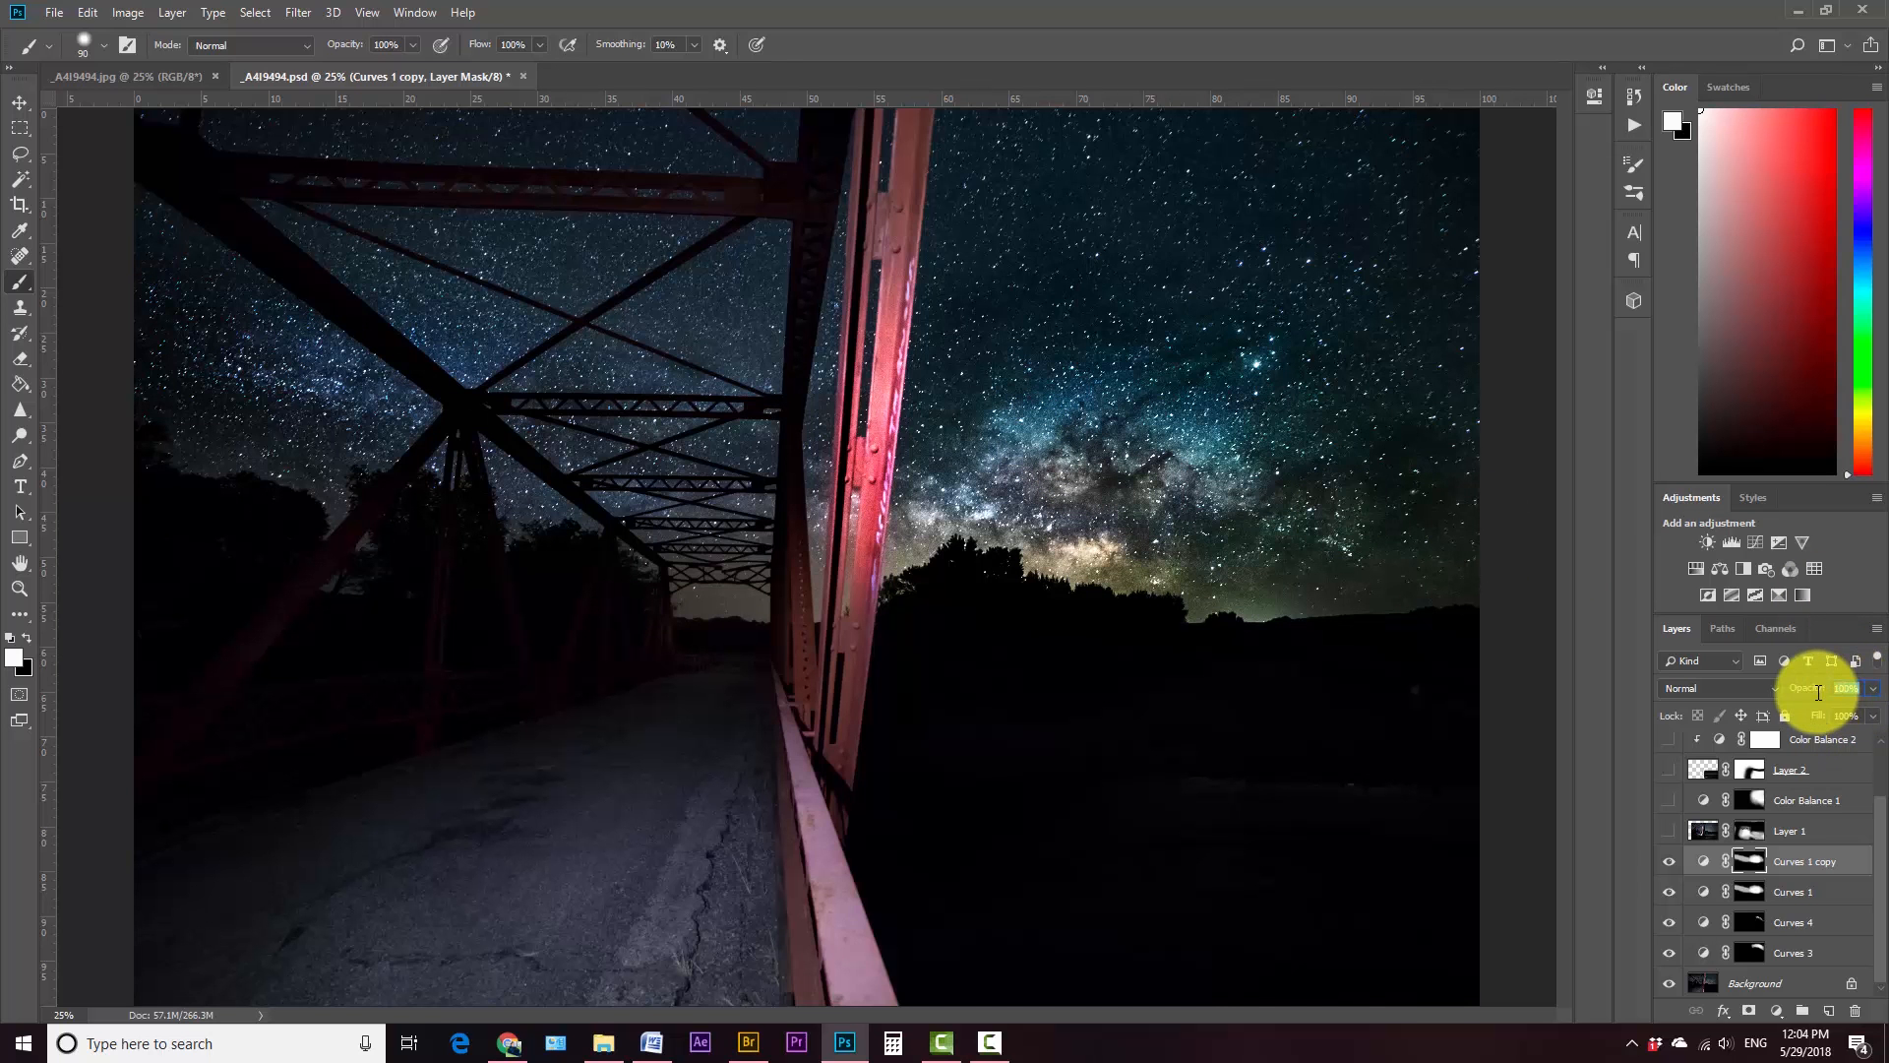
type("50")
key("Return")
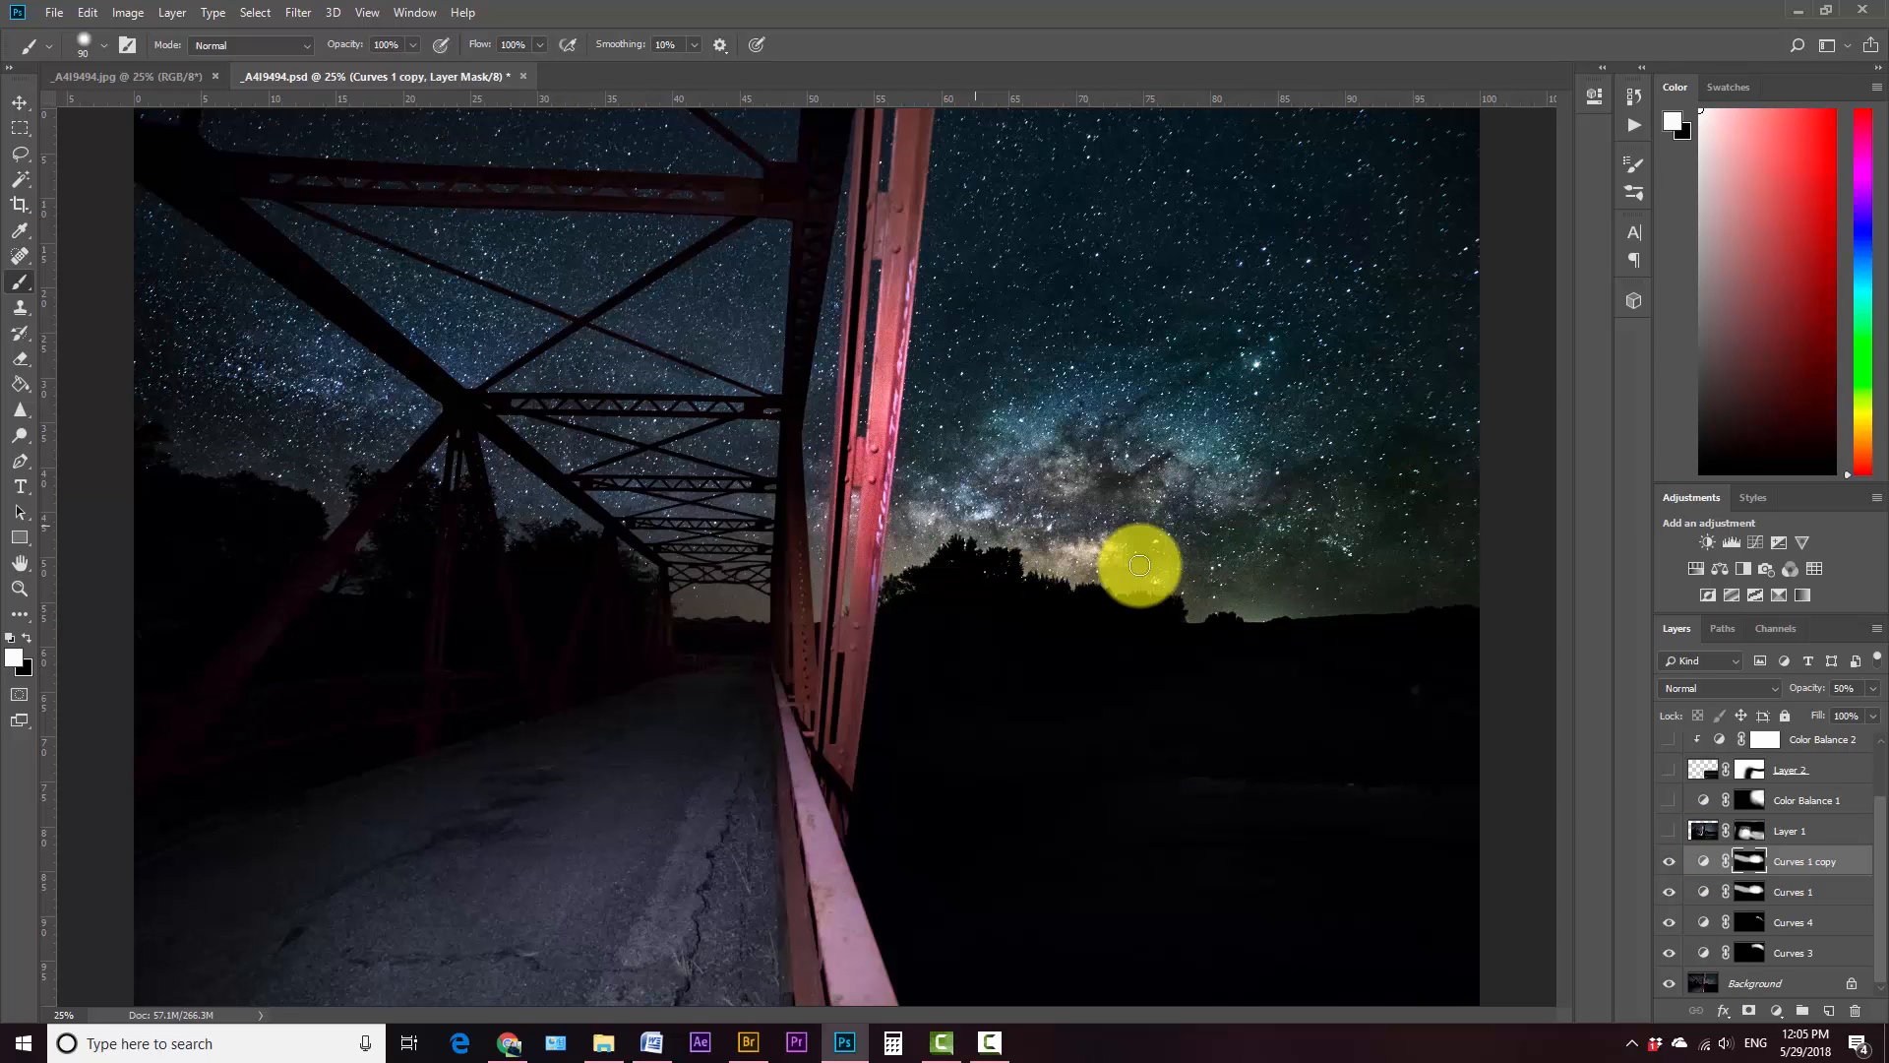
Step: Show Layer 1 with the lit person on the bridge, compare the image with and without it, and select the layer's image
left_click(1670, 835)
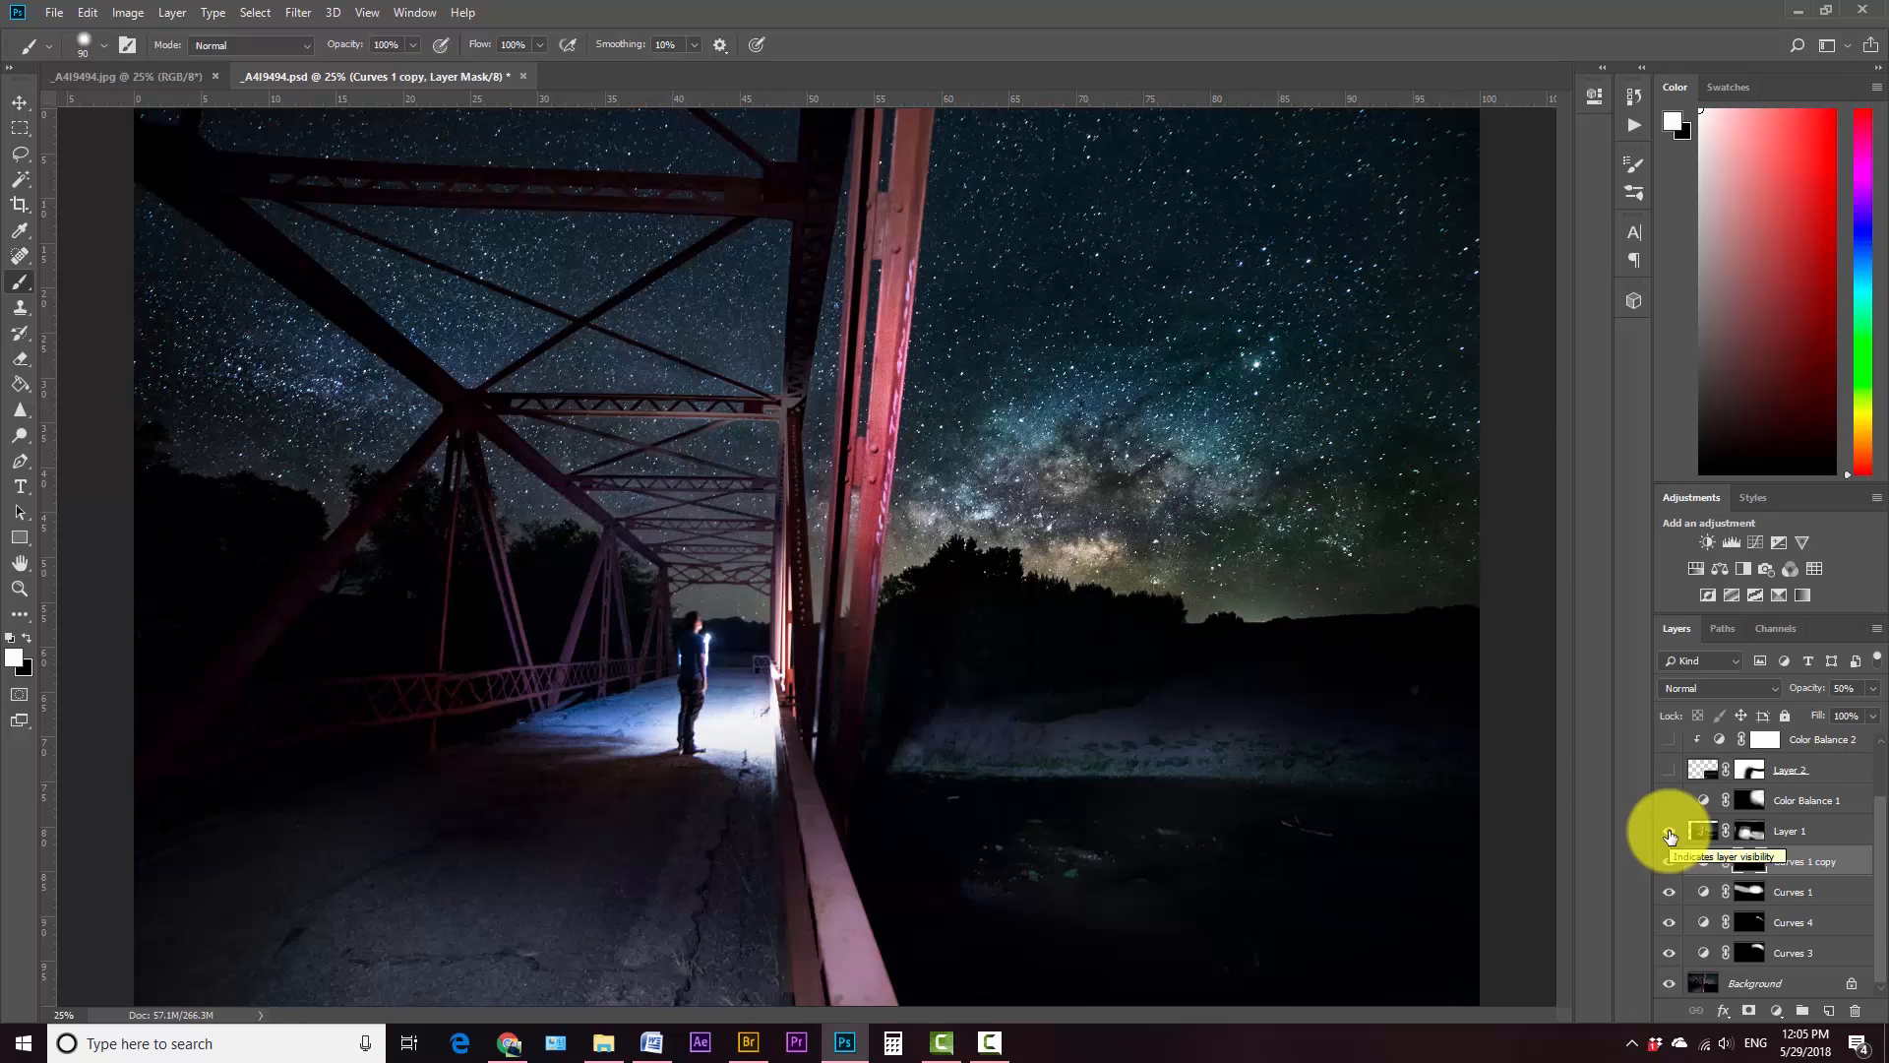
left_click(1670, 835)
left_click(1669, 835)
left_click(1708, 837)
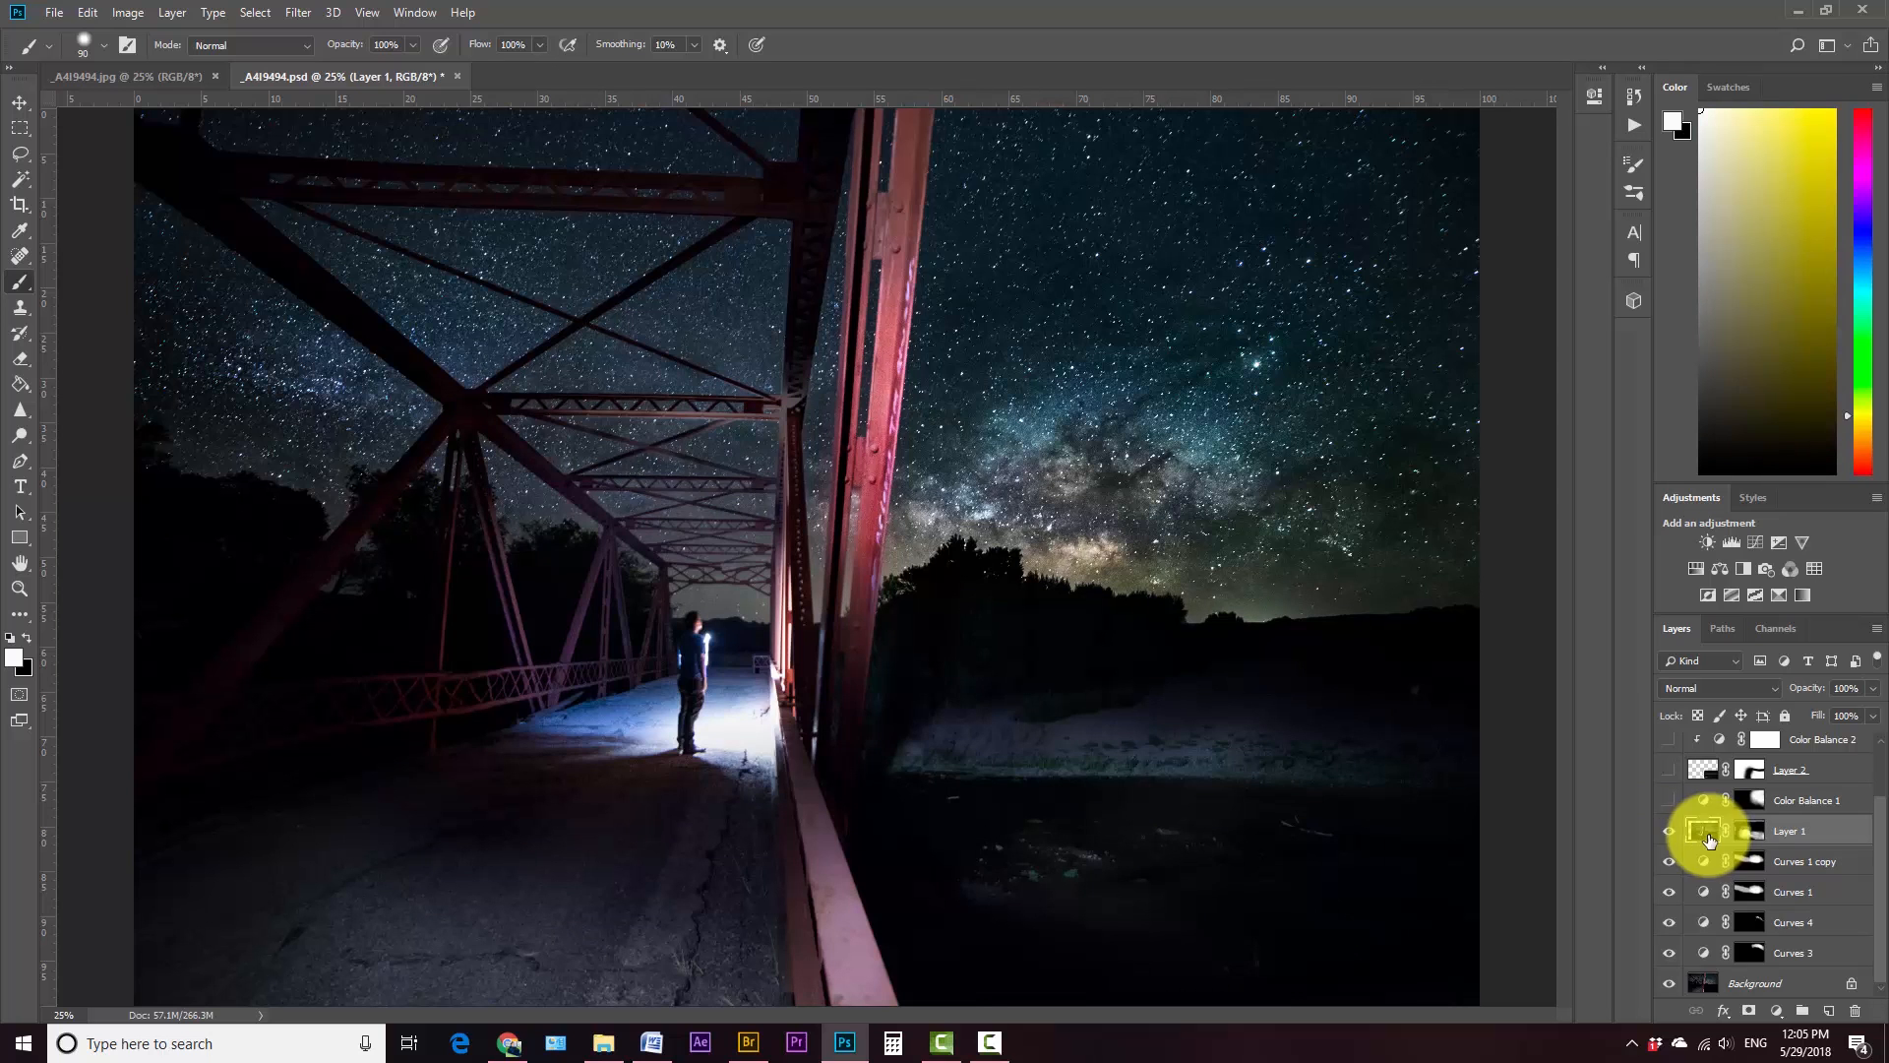
Step: Switch to Bridge and open the raw photo _A4I9474.CR2 through Camera Raw into Photoshop with its settings as they are
left_click(740, 1042)
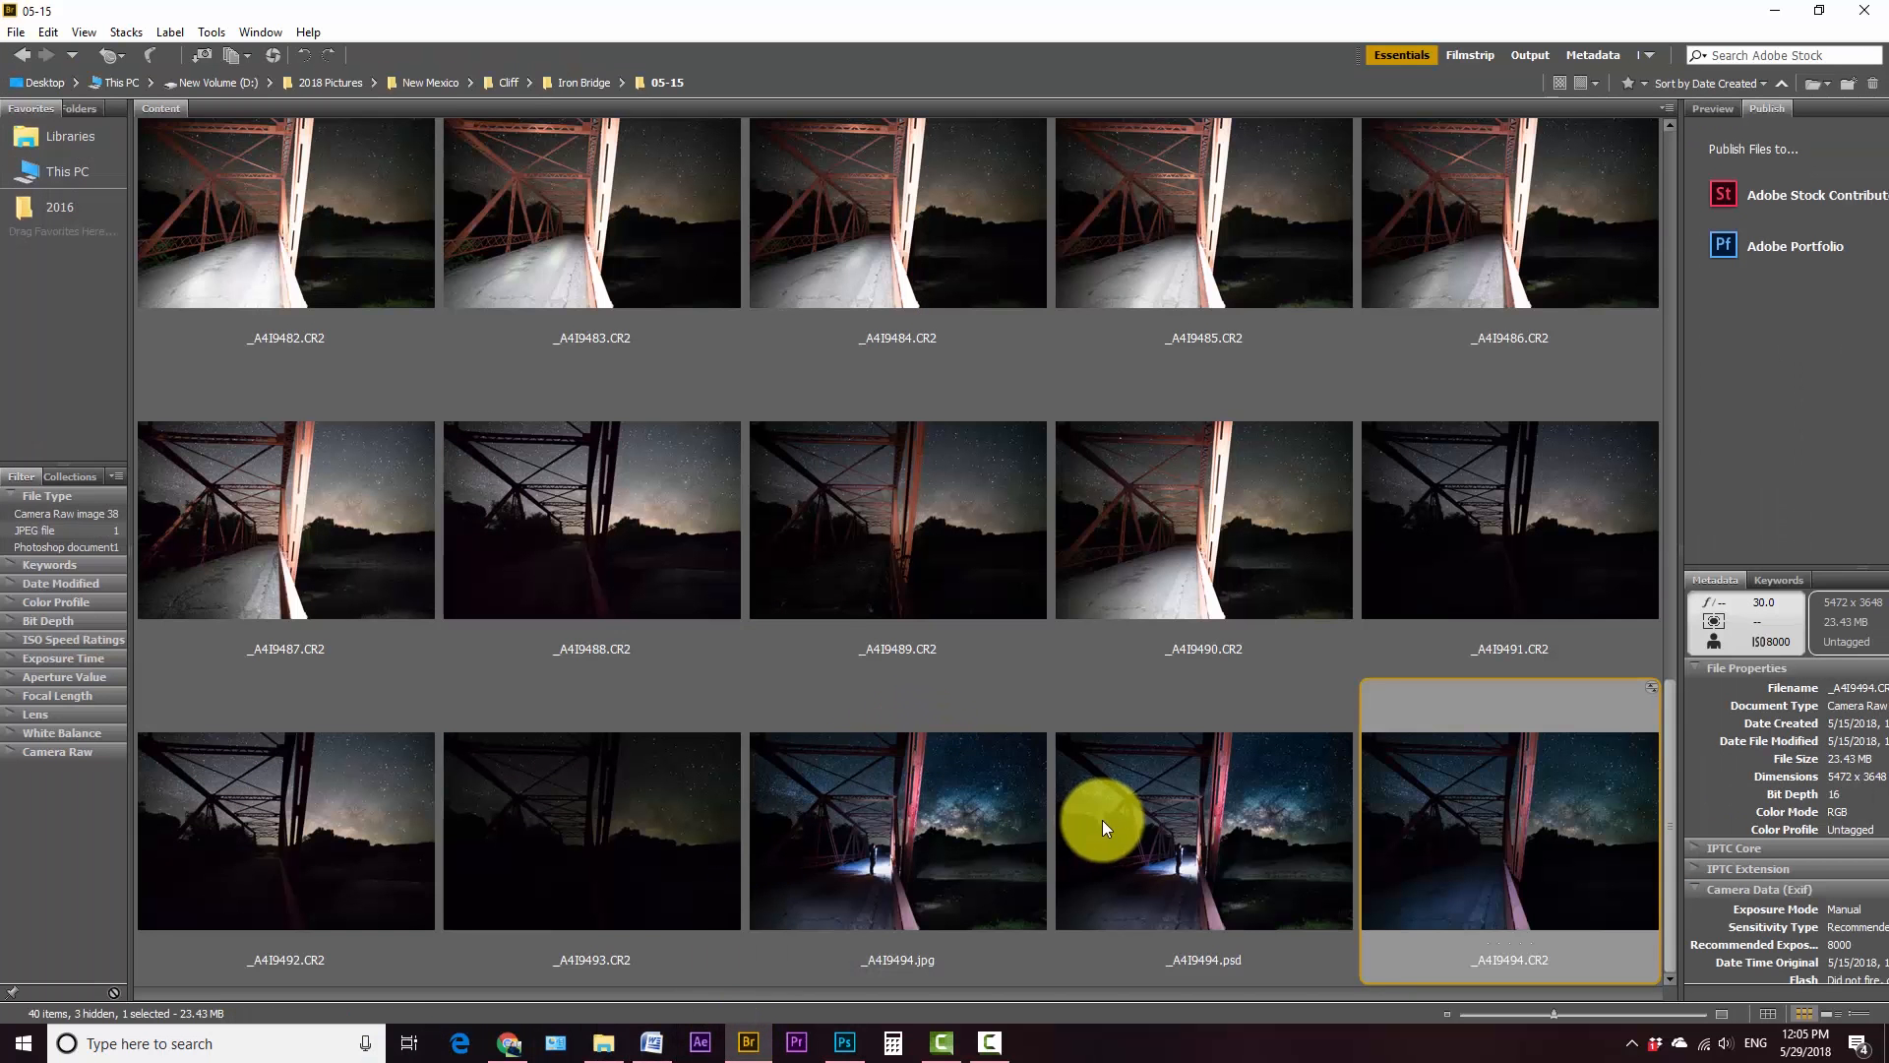
scroll(1140, 817, "up", 5)
left_click(911, 541)
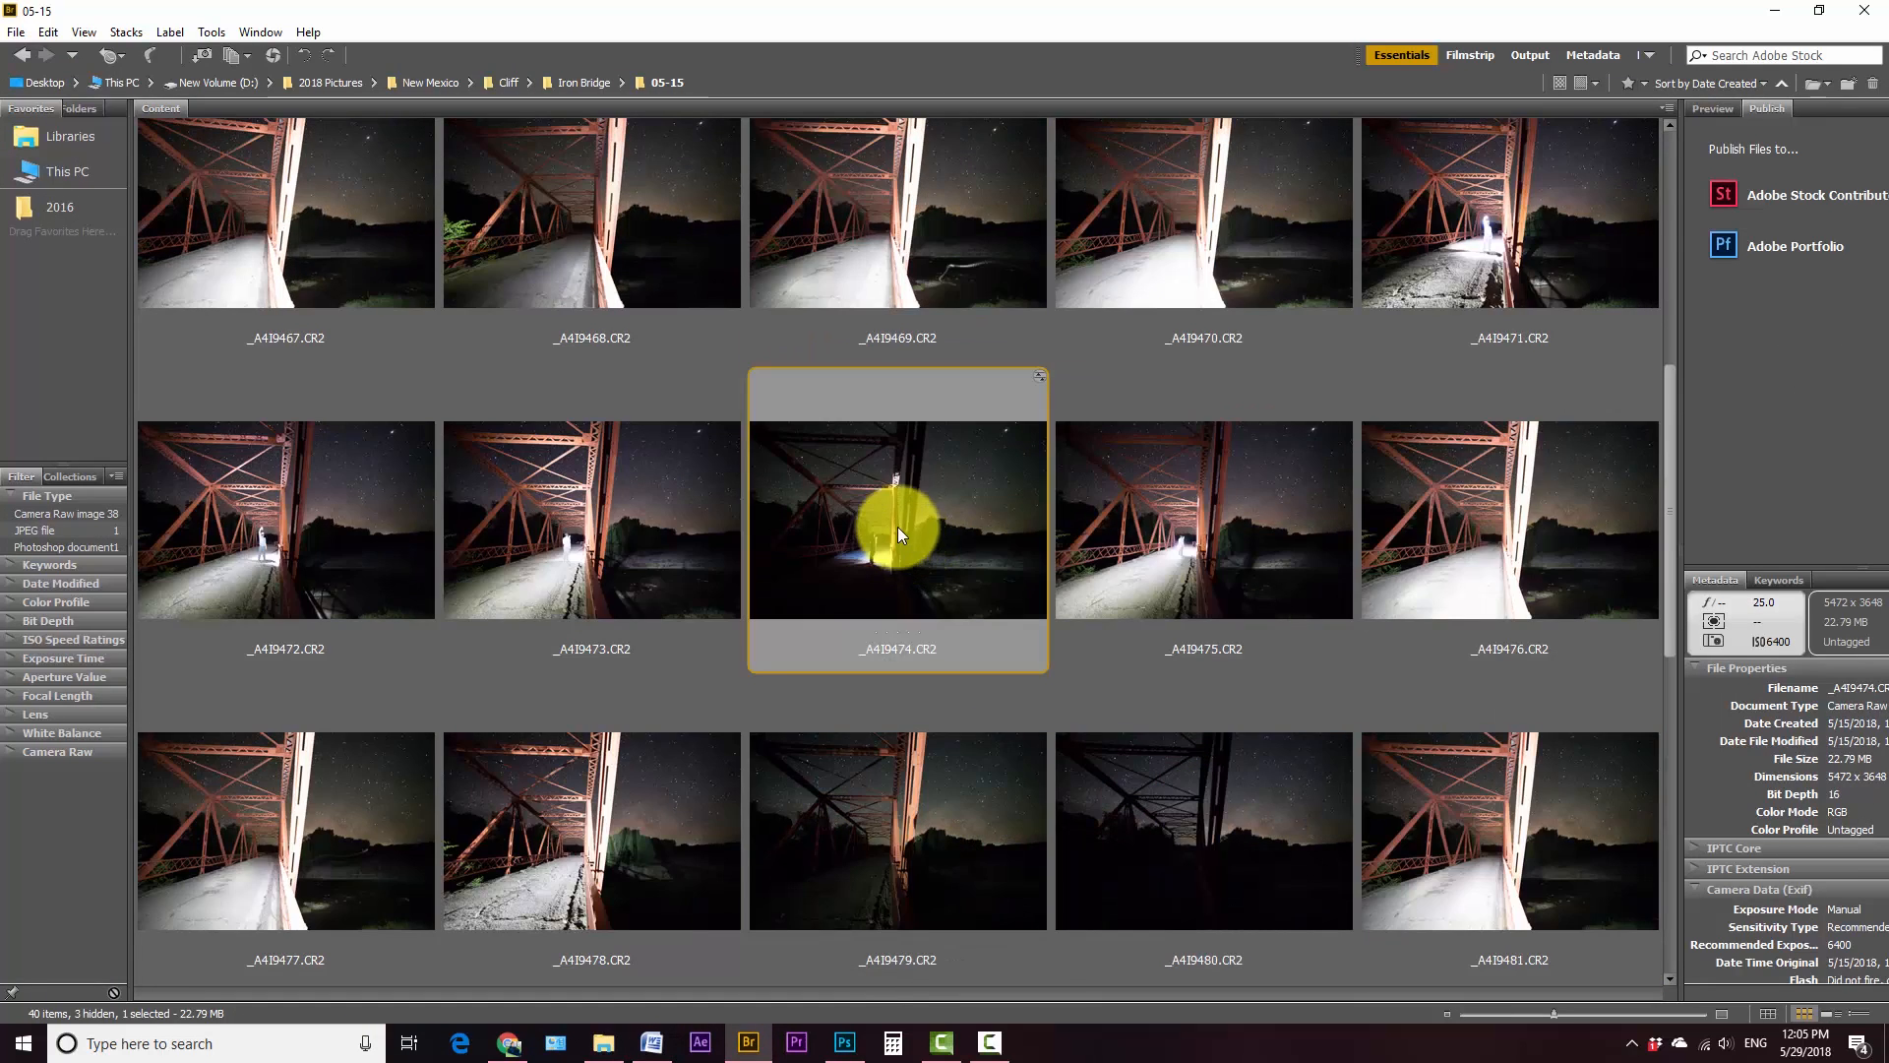
double_click(922, 539)
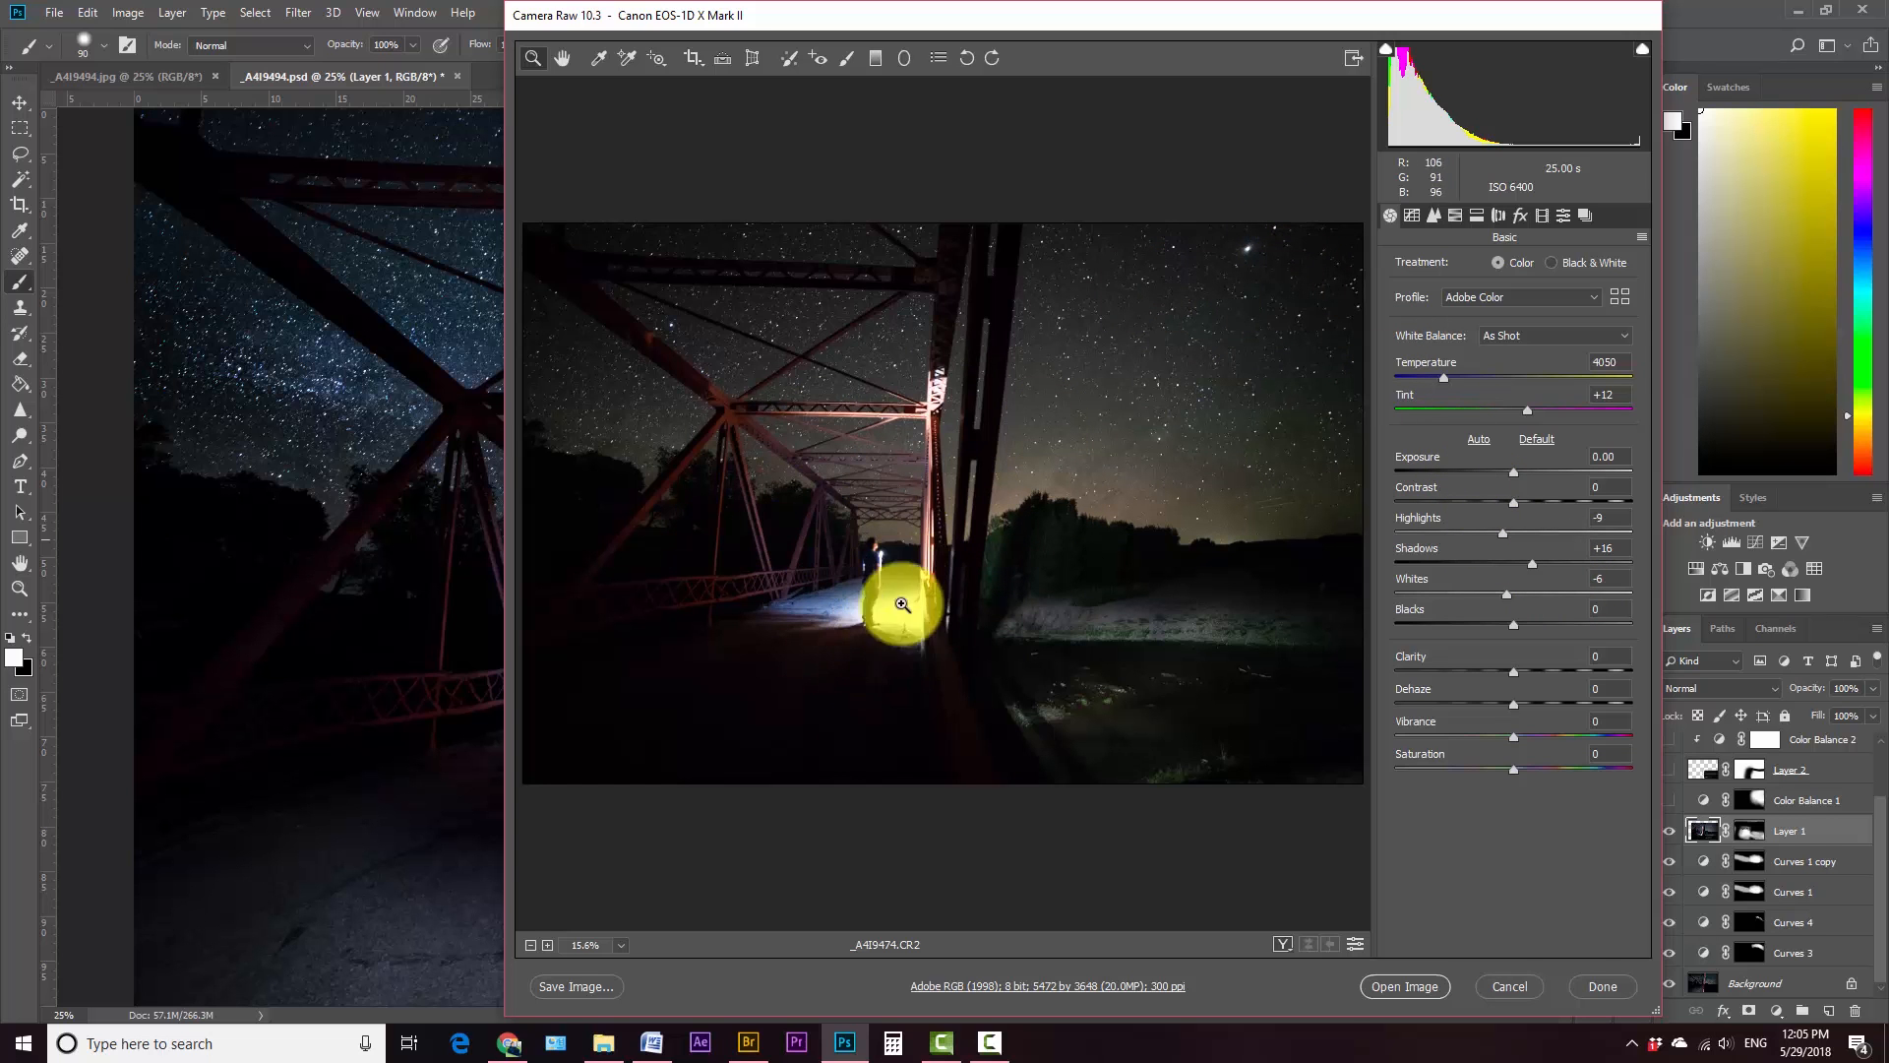
left_click(1403, 989)
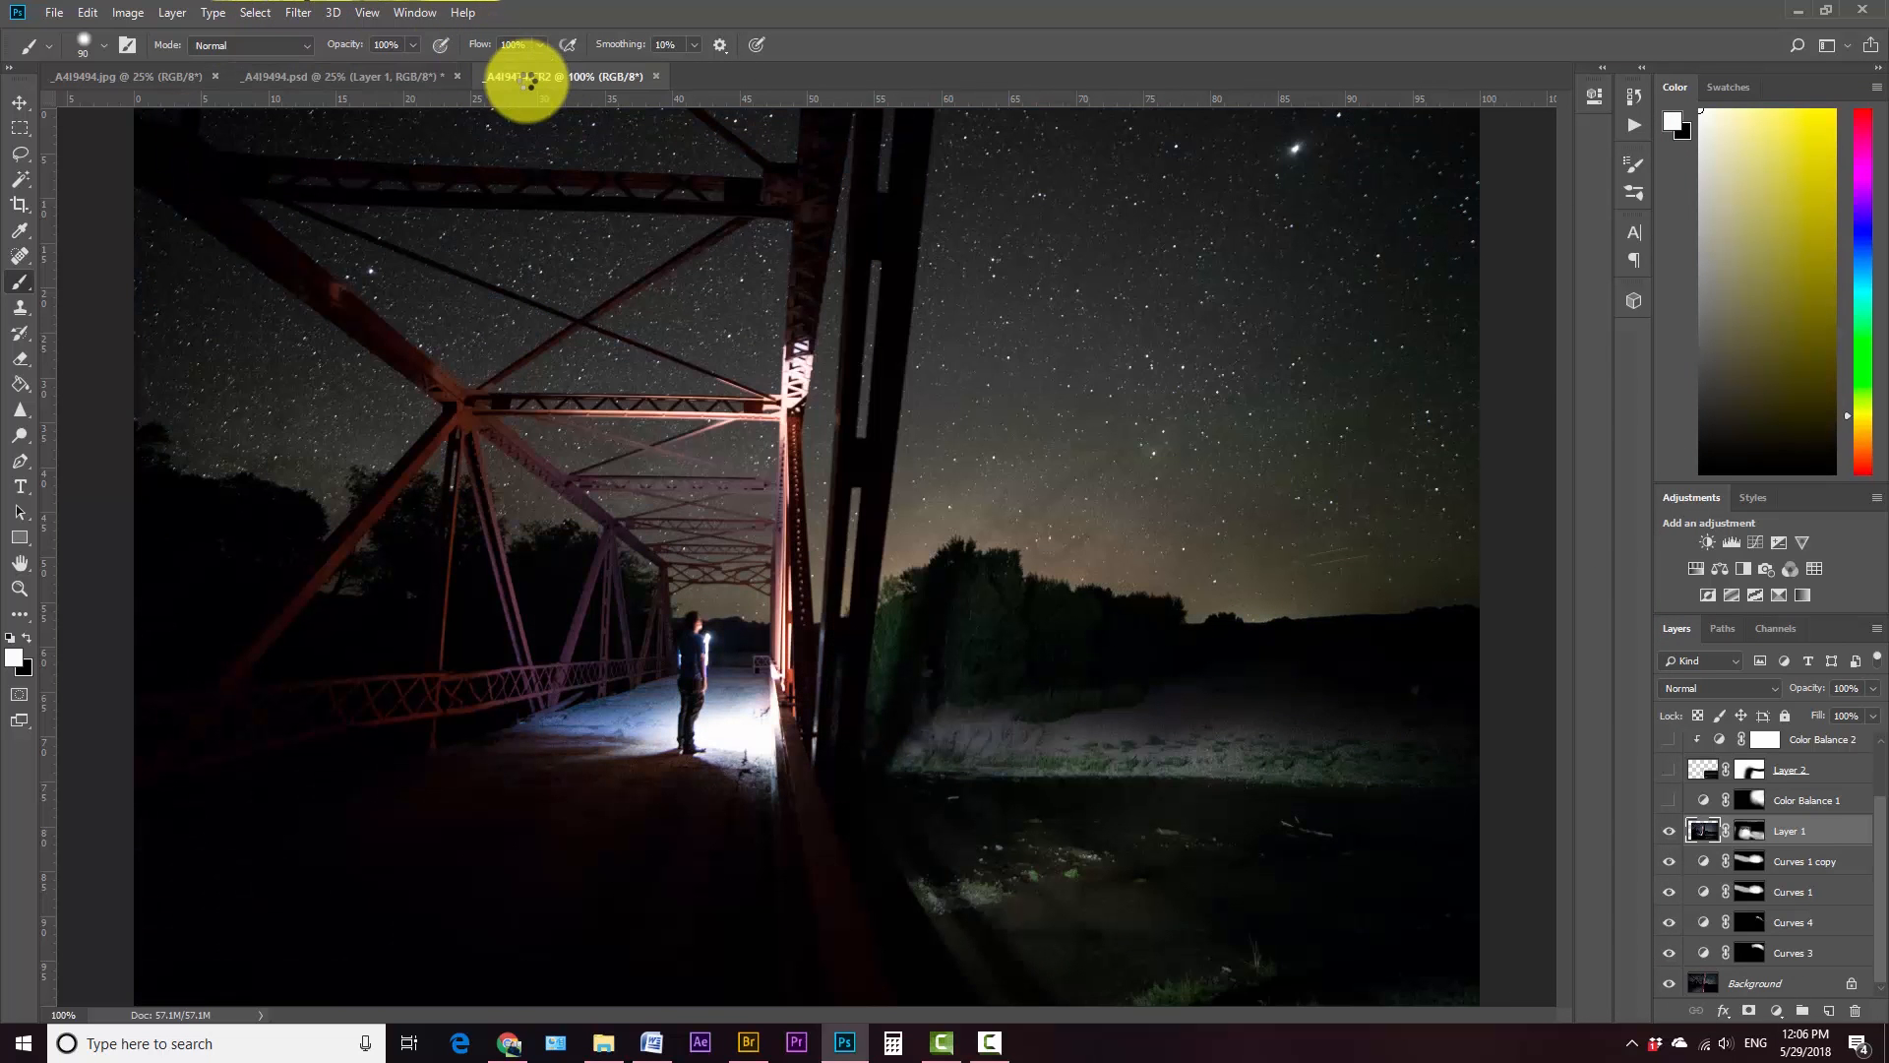
Step: Select the area of _A4I9474.CR2 covering the lit person and riverbank with a rectangular marquee, and return to _A4I9494.psd
left_click(19, 128)
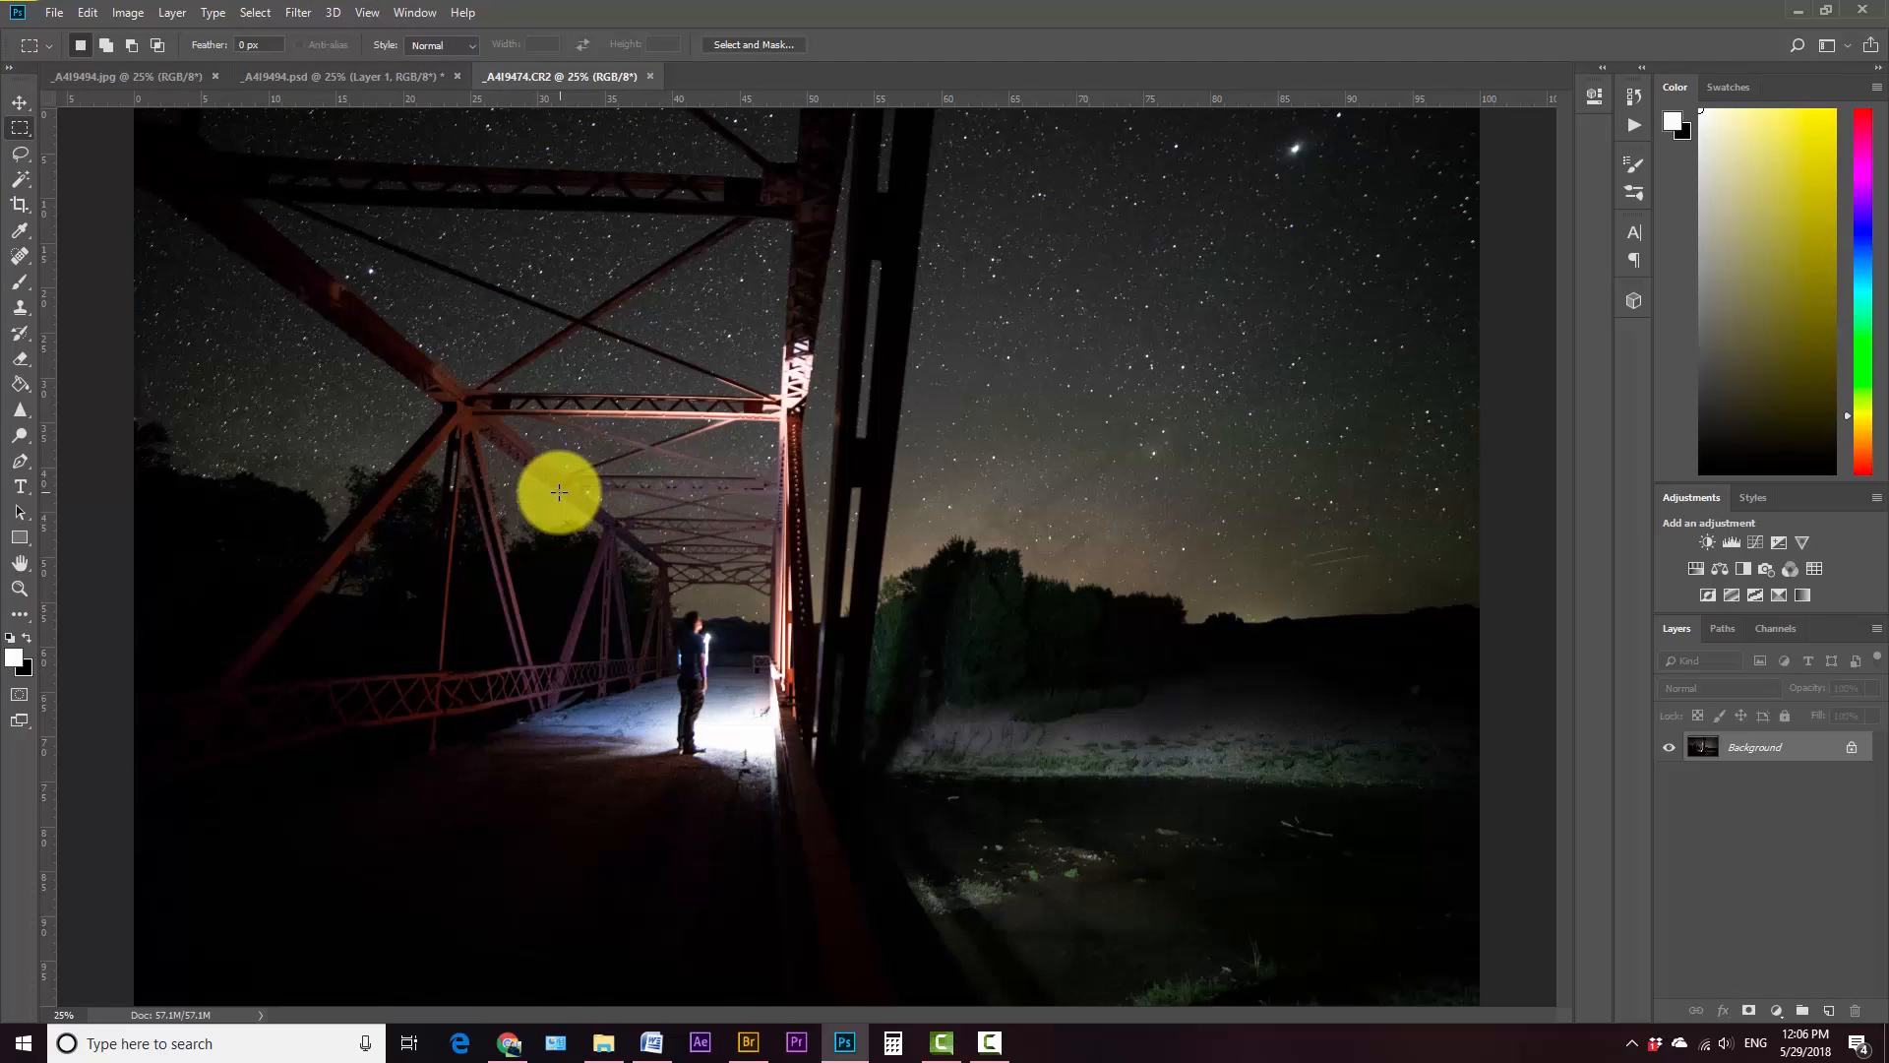
left_click_drag(460, 381, 1584, 1057)
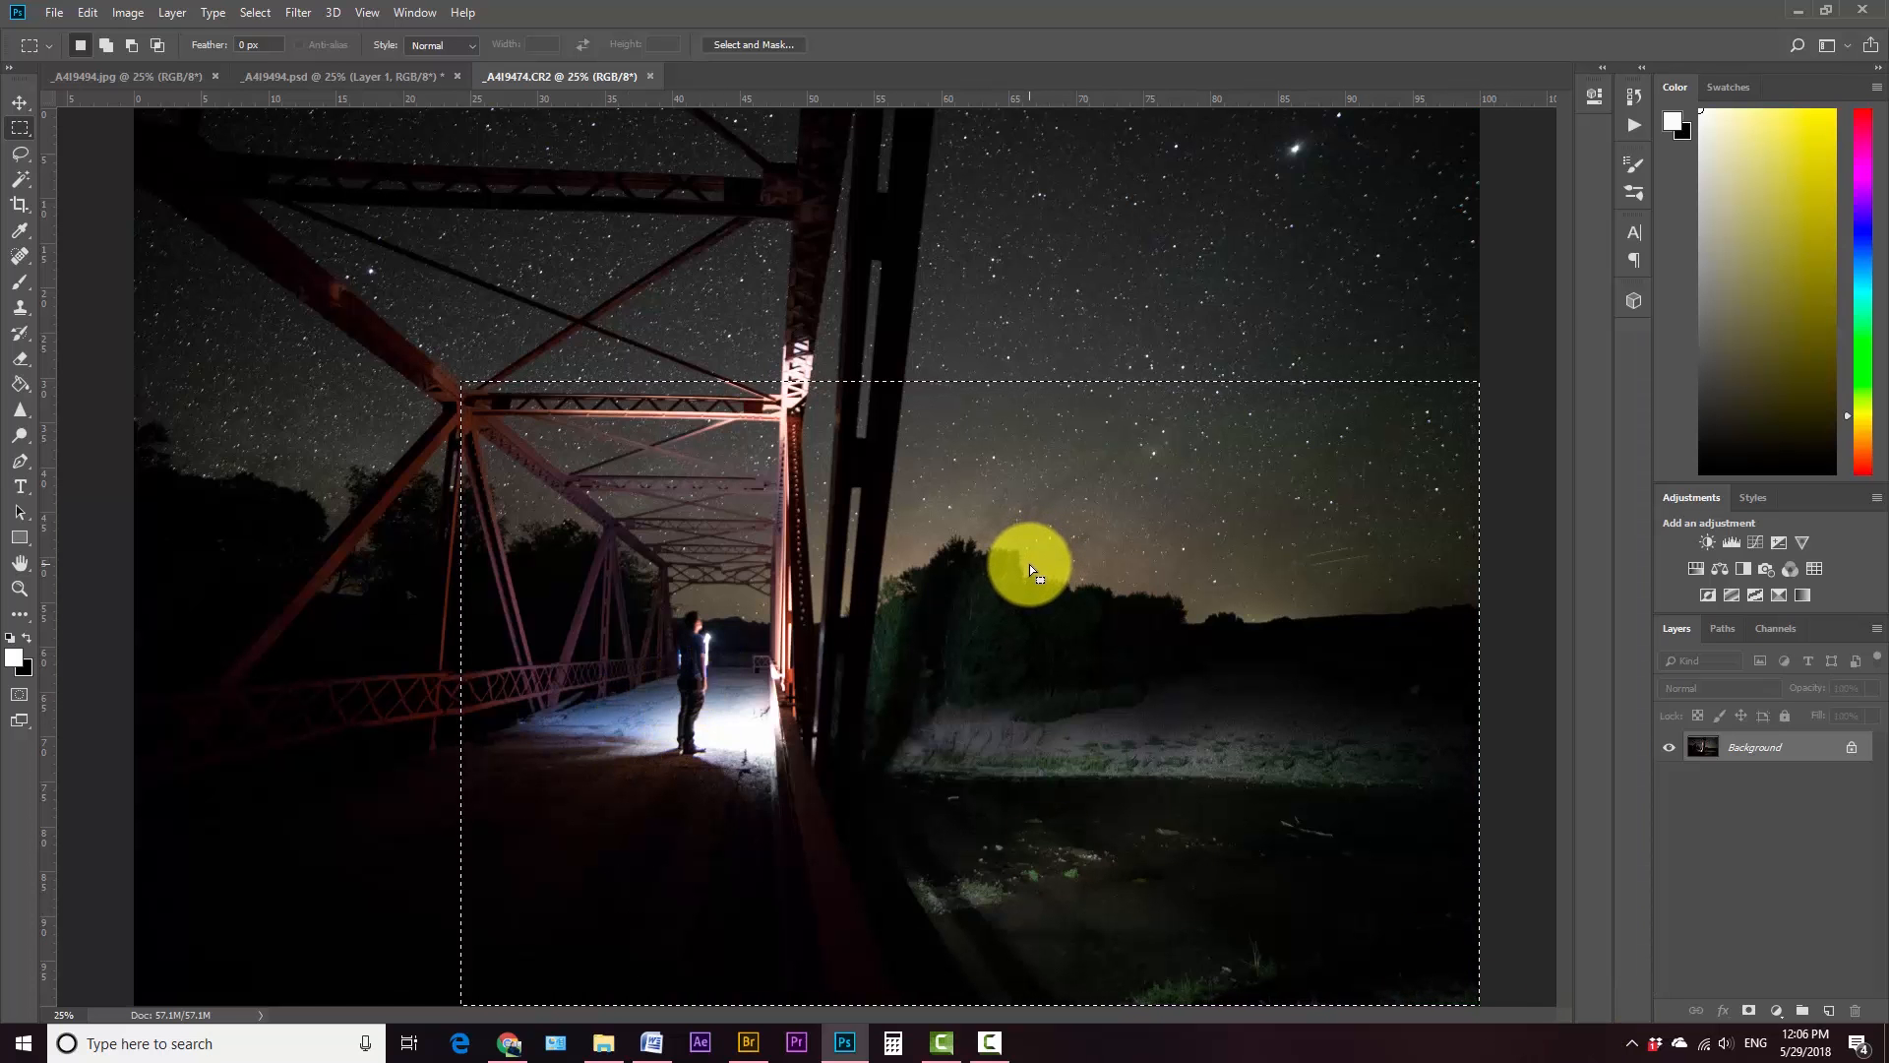
left_click(236, 85)
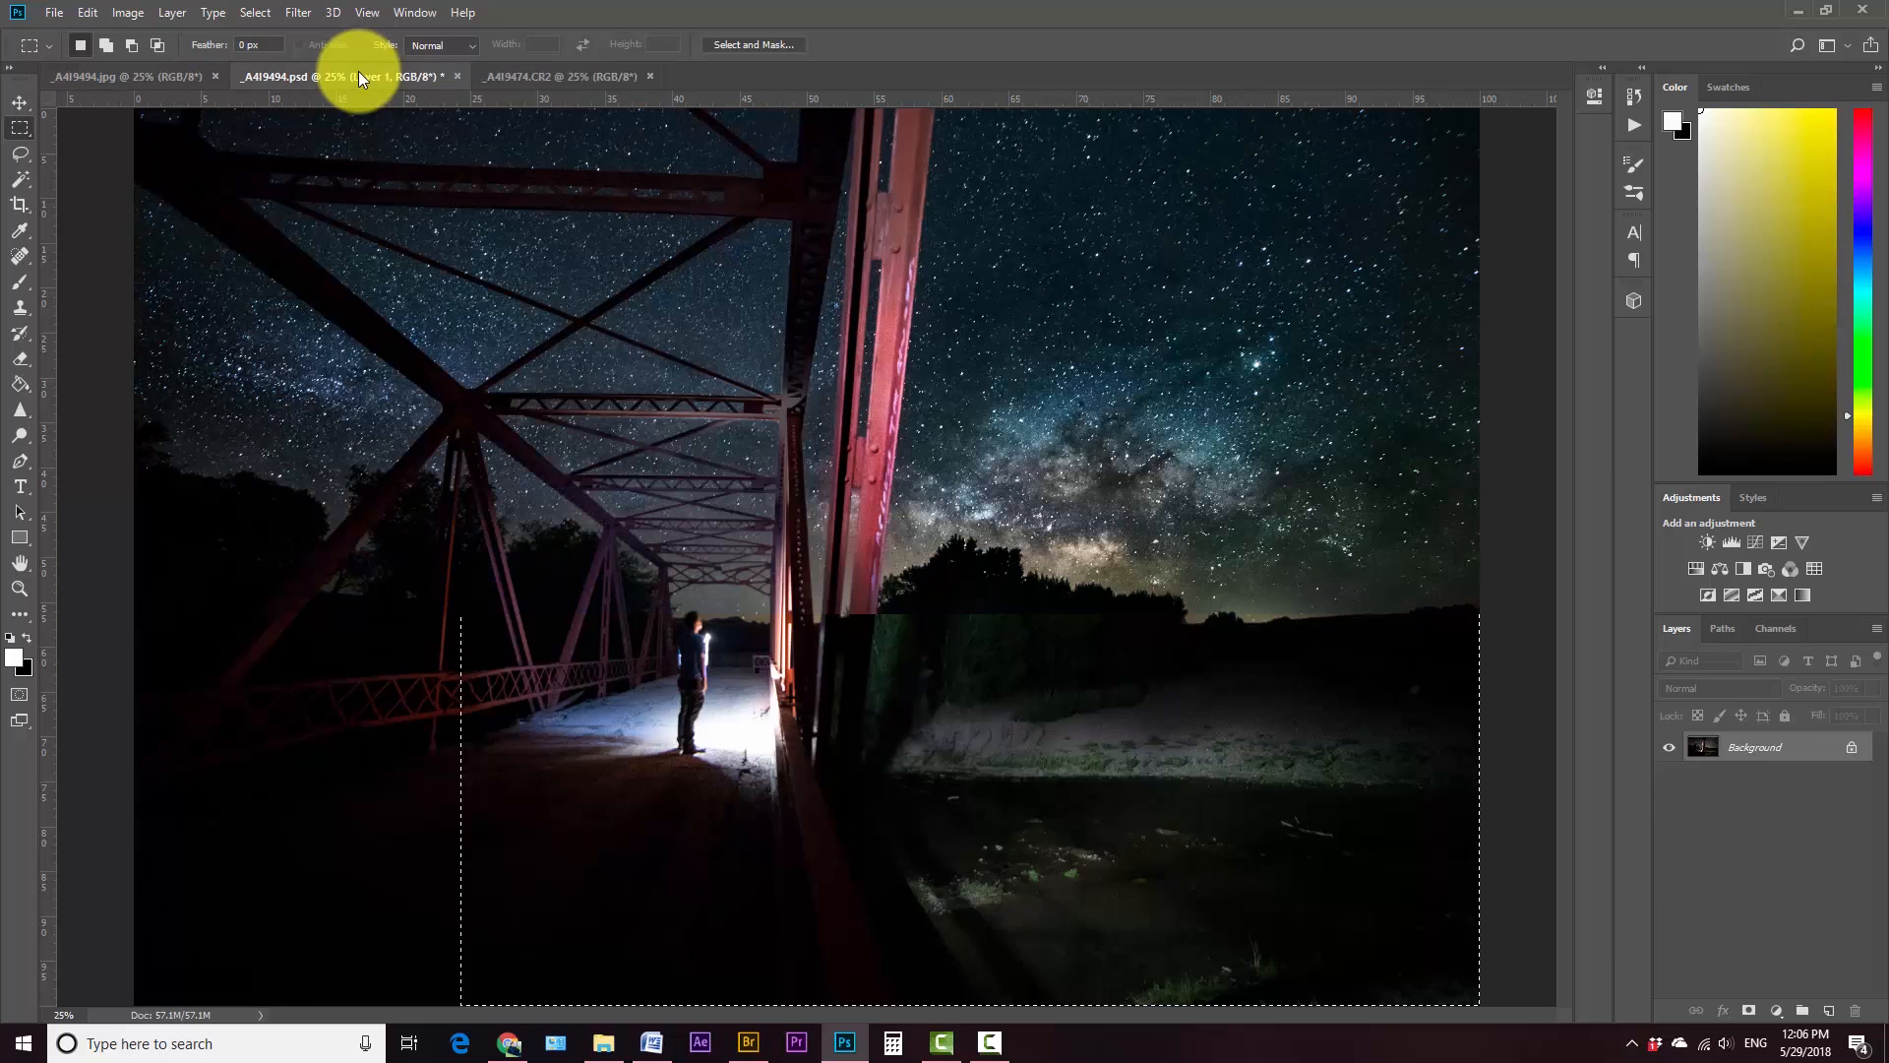
Step: Try shifting Layer 1 with Free Transform to line up the lit person exposure with the bridge
left_click(1669, 901)
left_click(1669, 901)
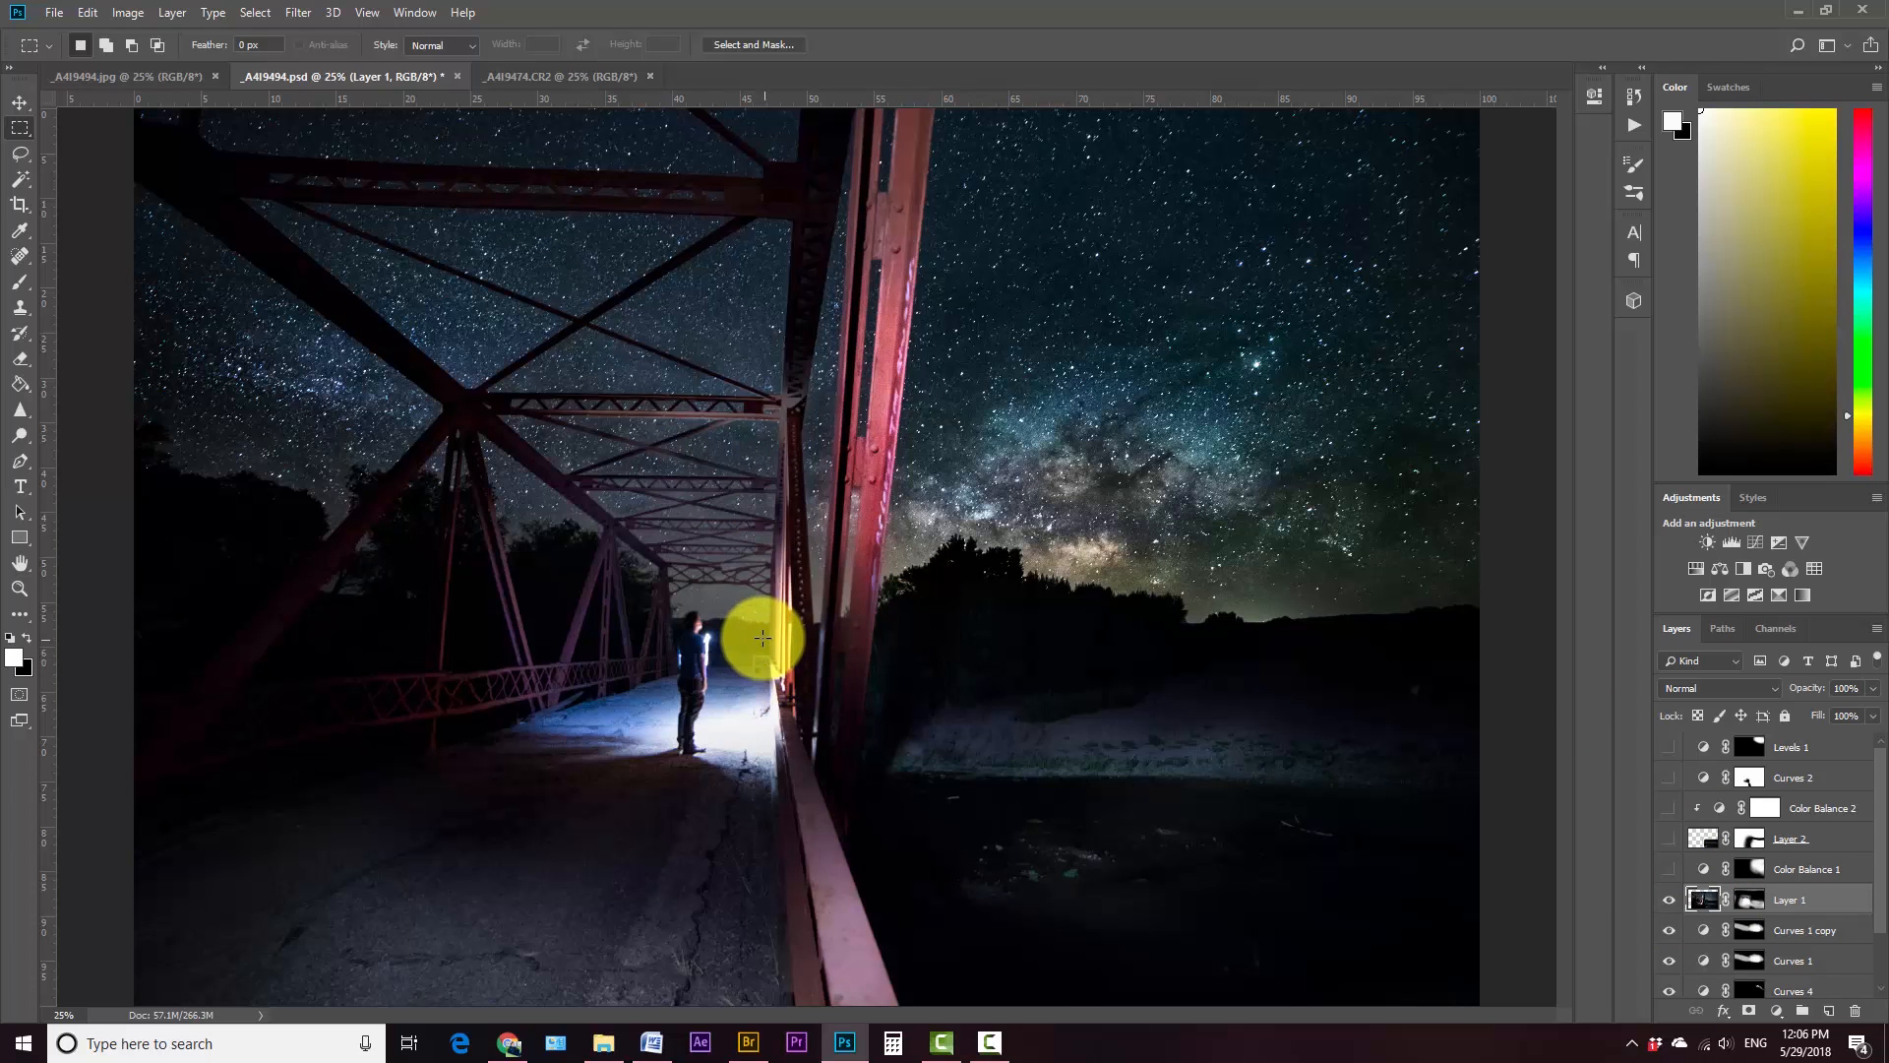
key("ctrl+t")
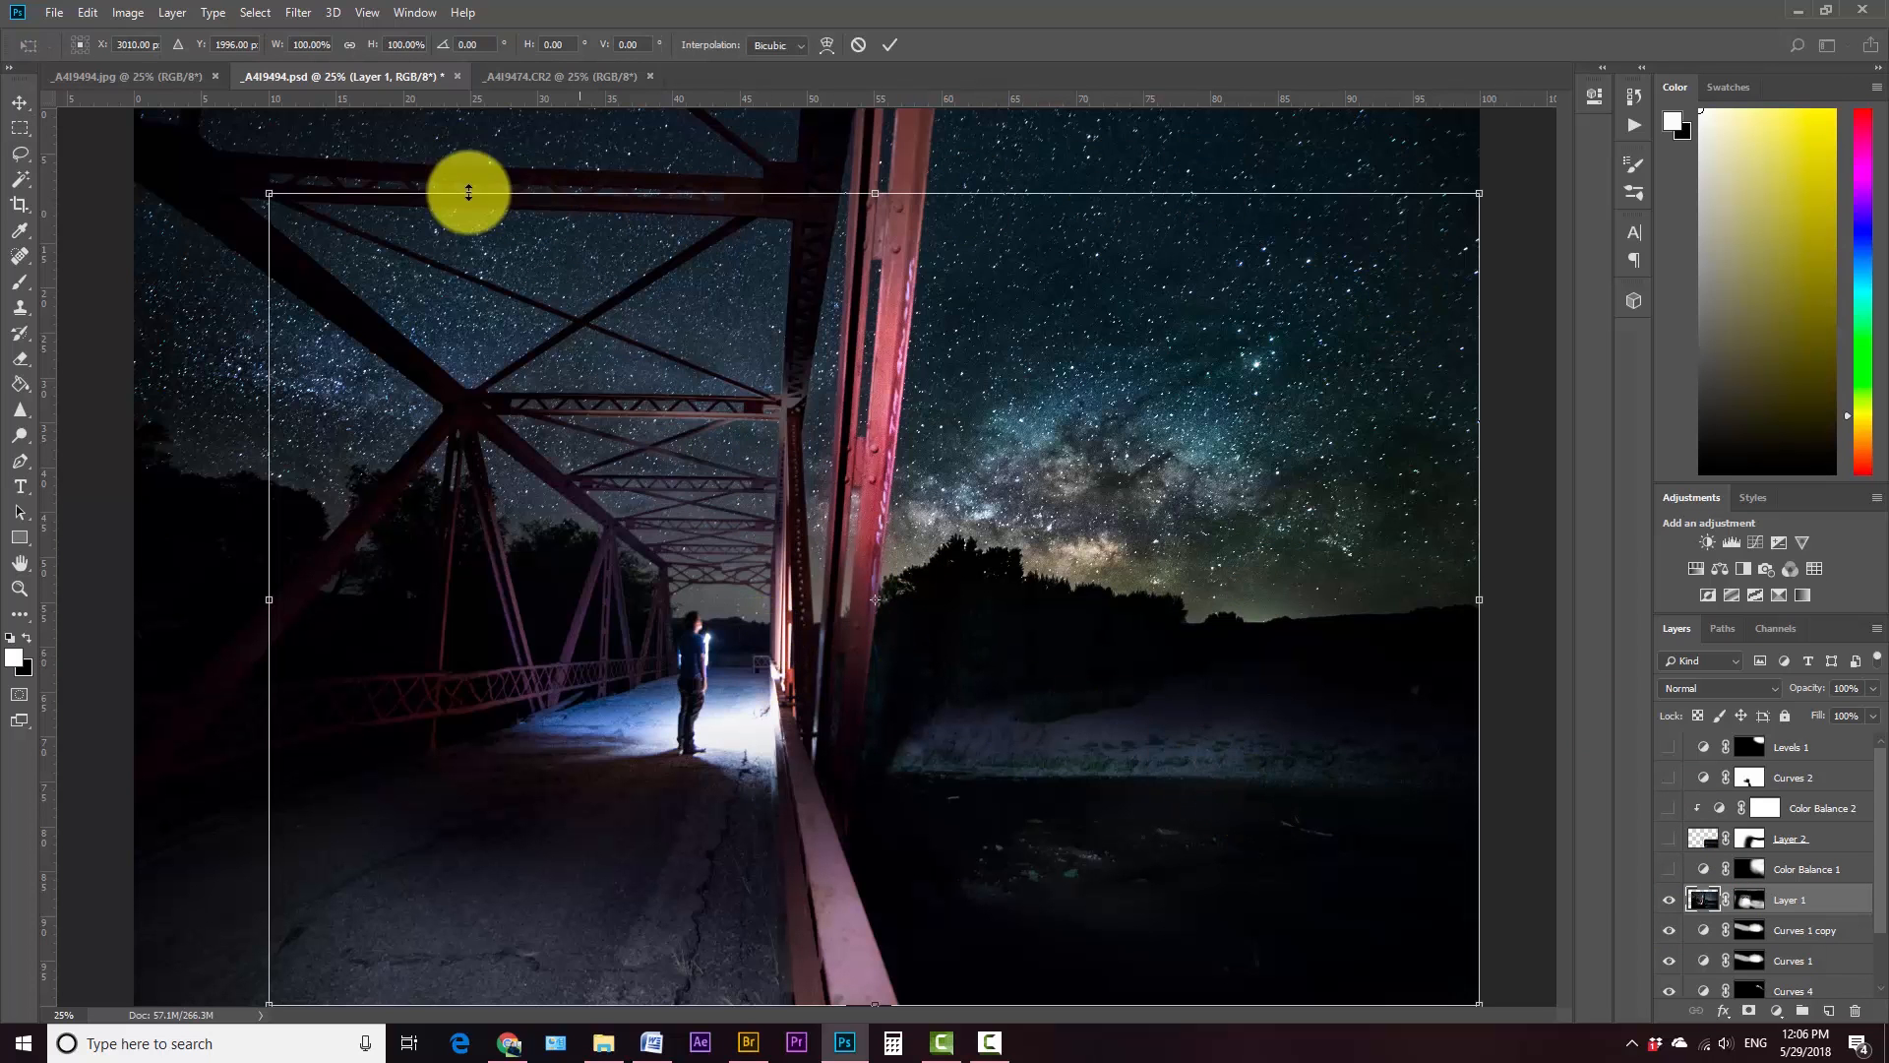
left_click_drag(1102, 841, 1131, 799)
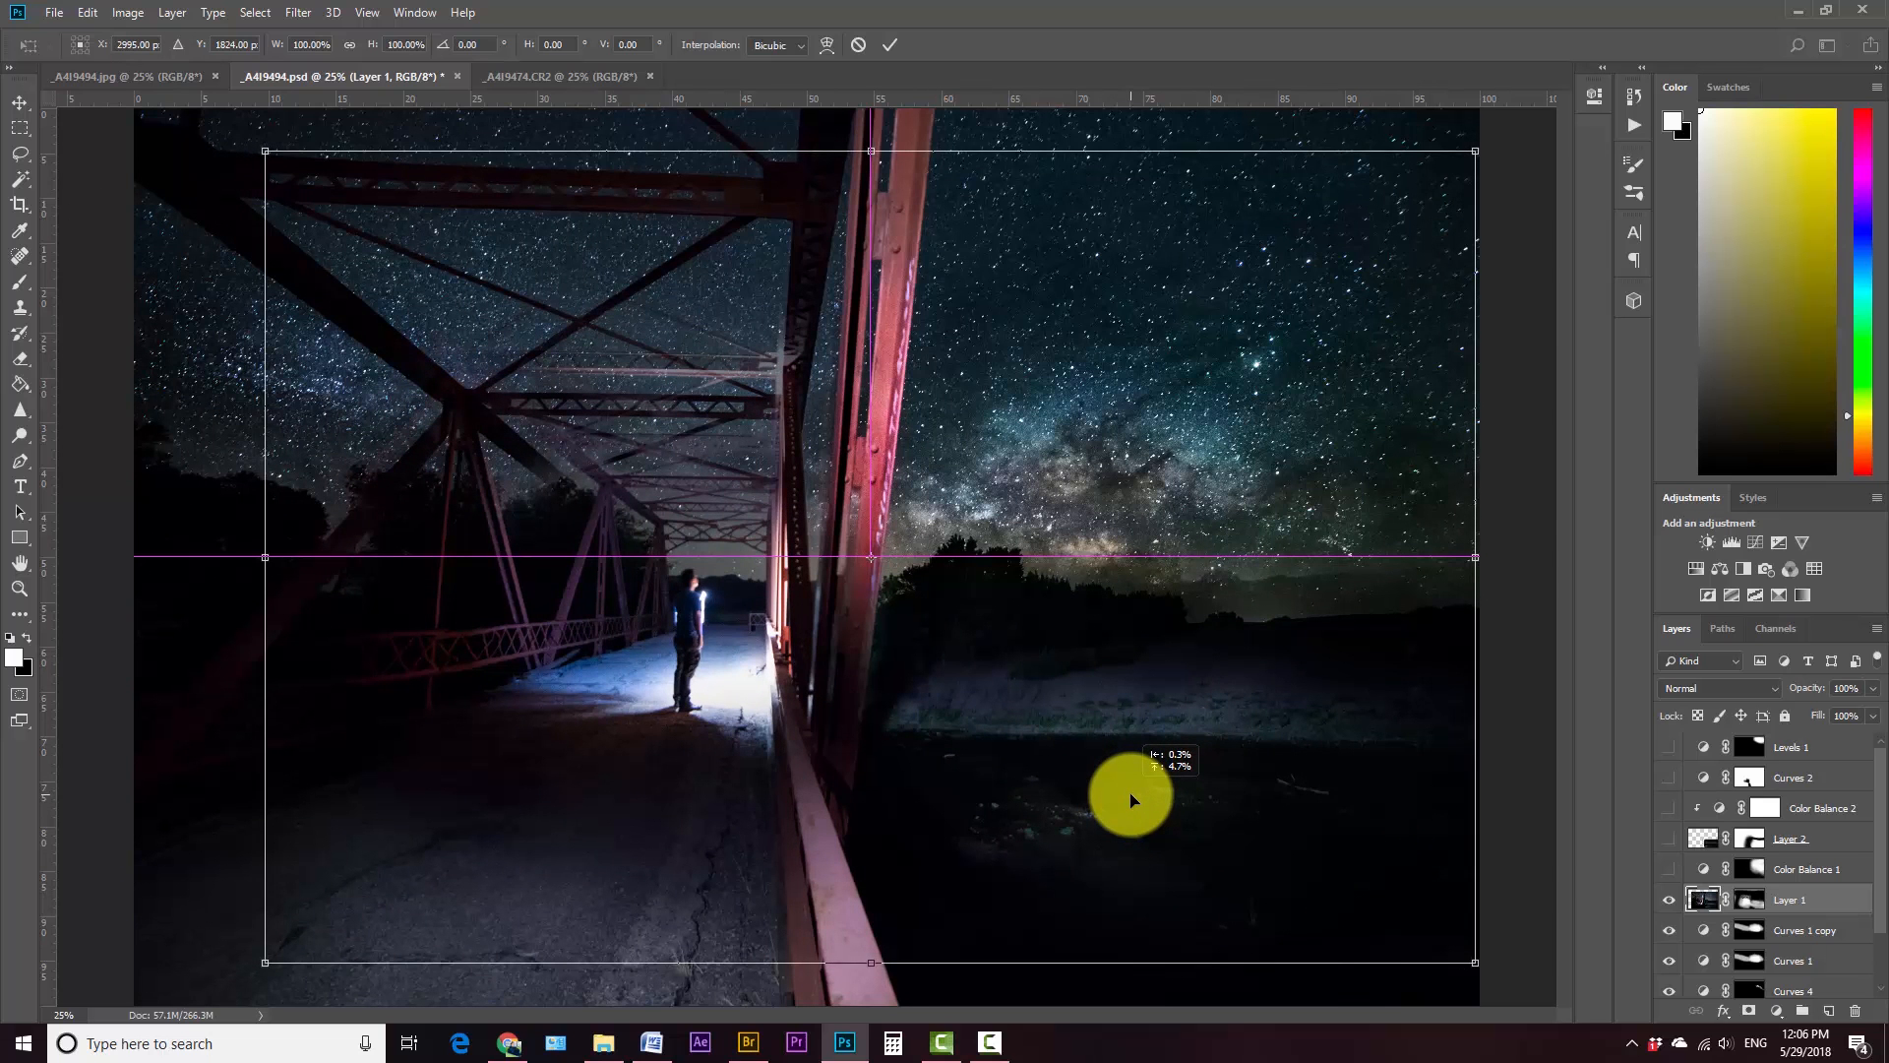
left_click_drag(1131, 801, 1132, 844)
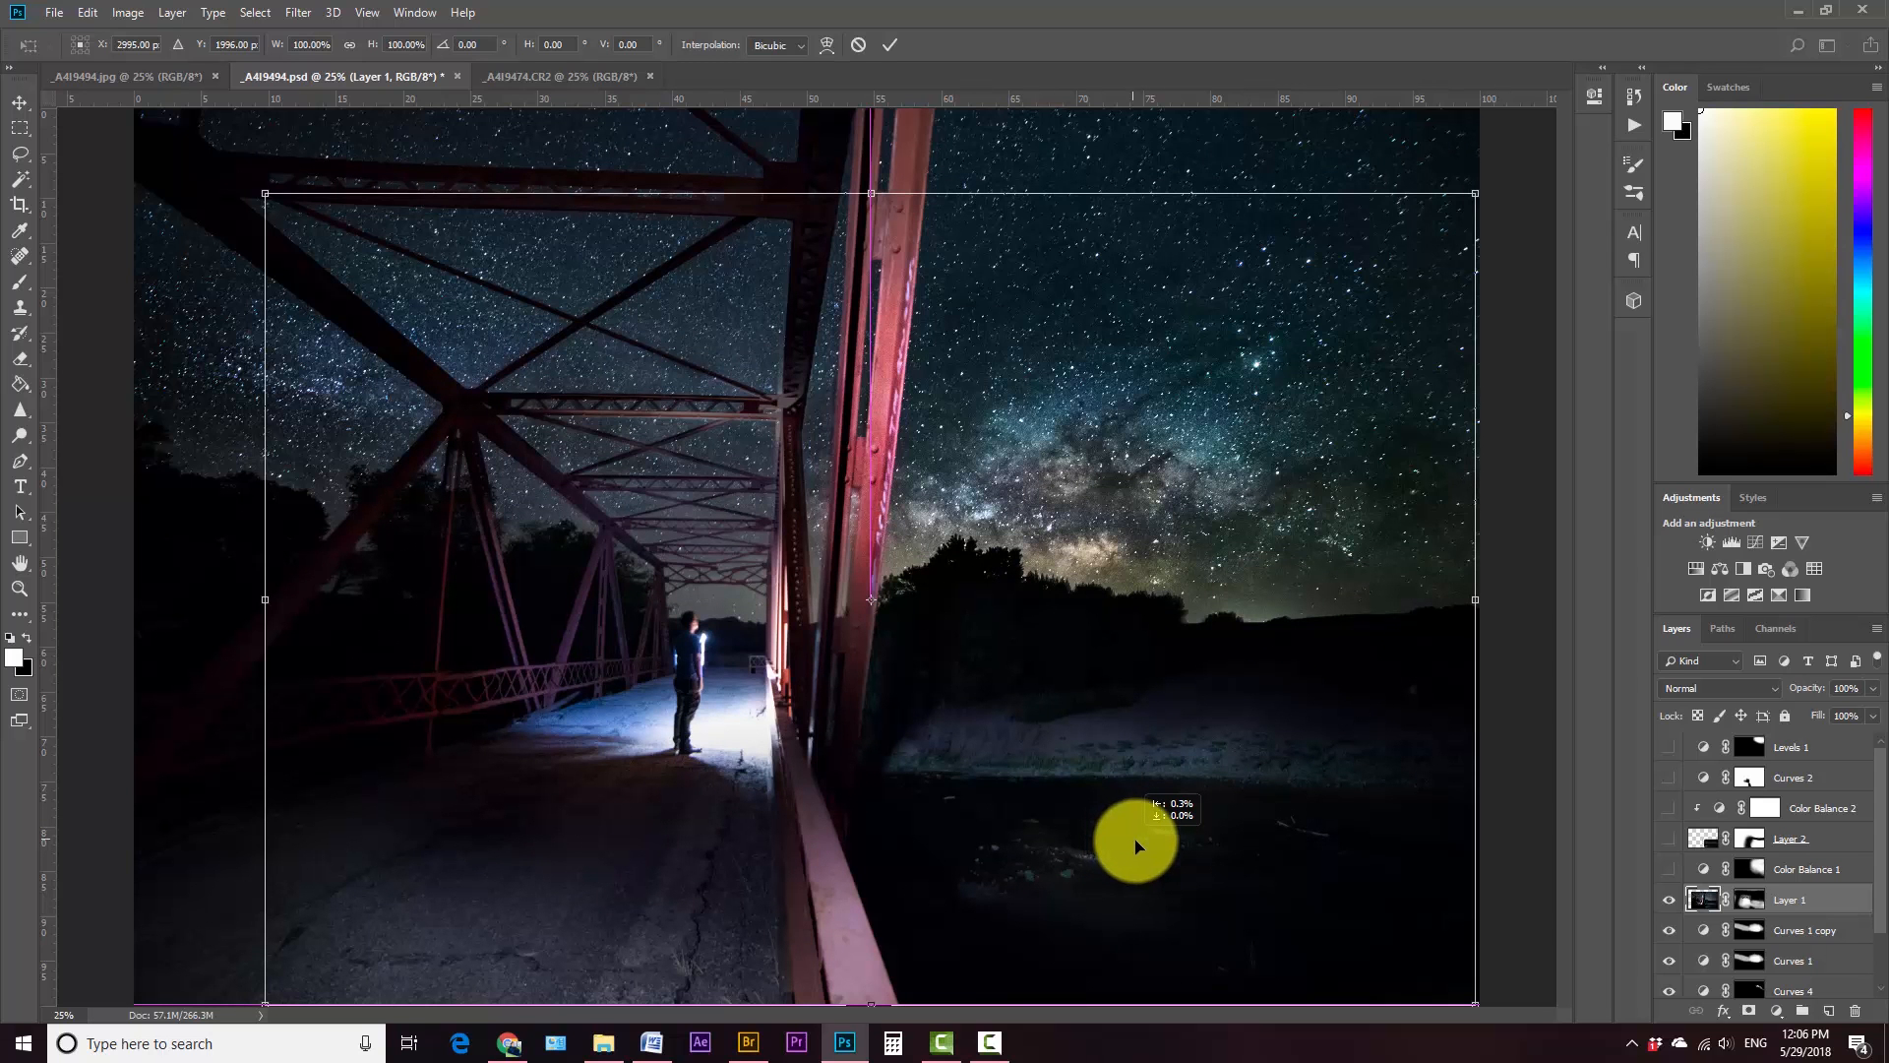
key("Return")
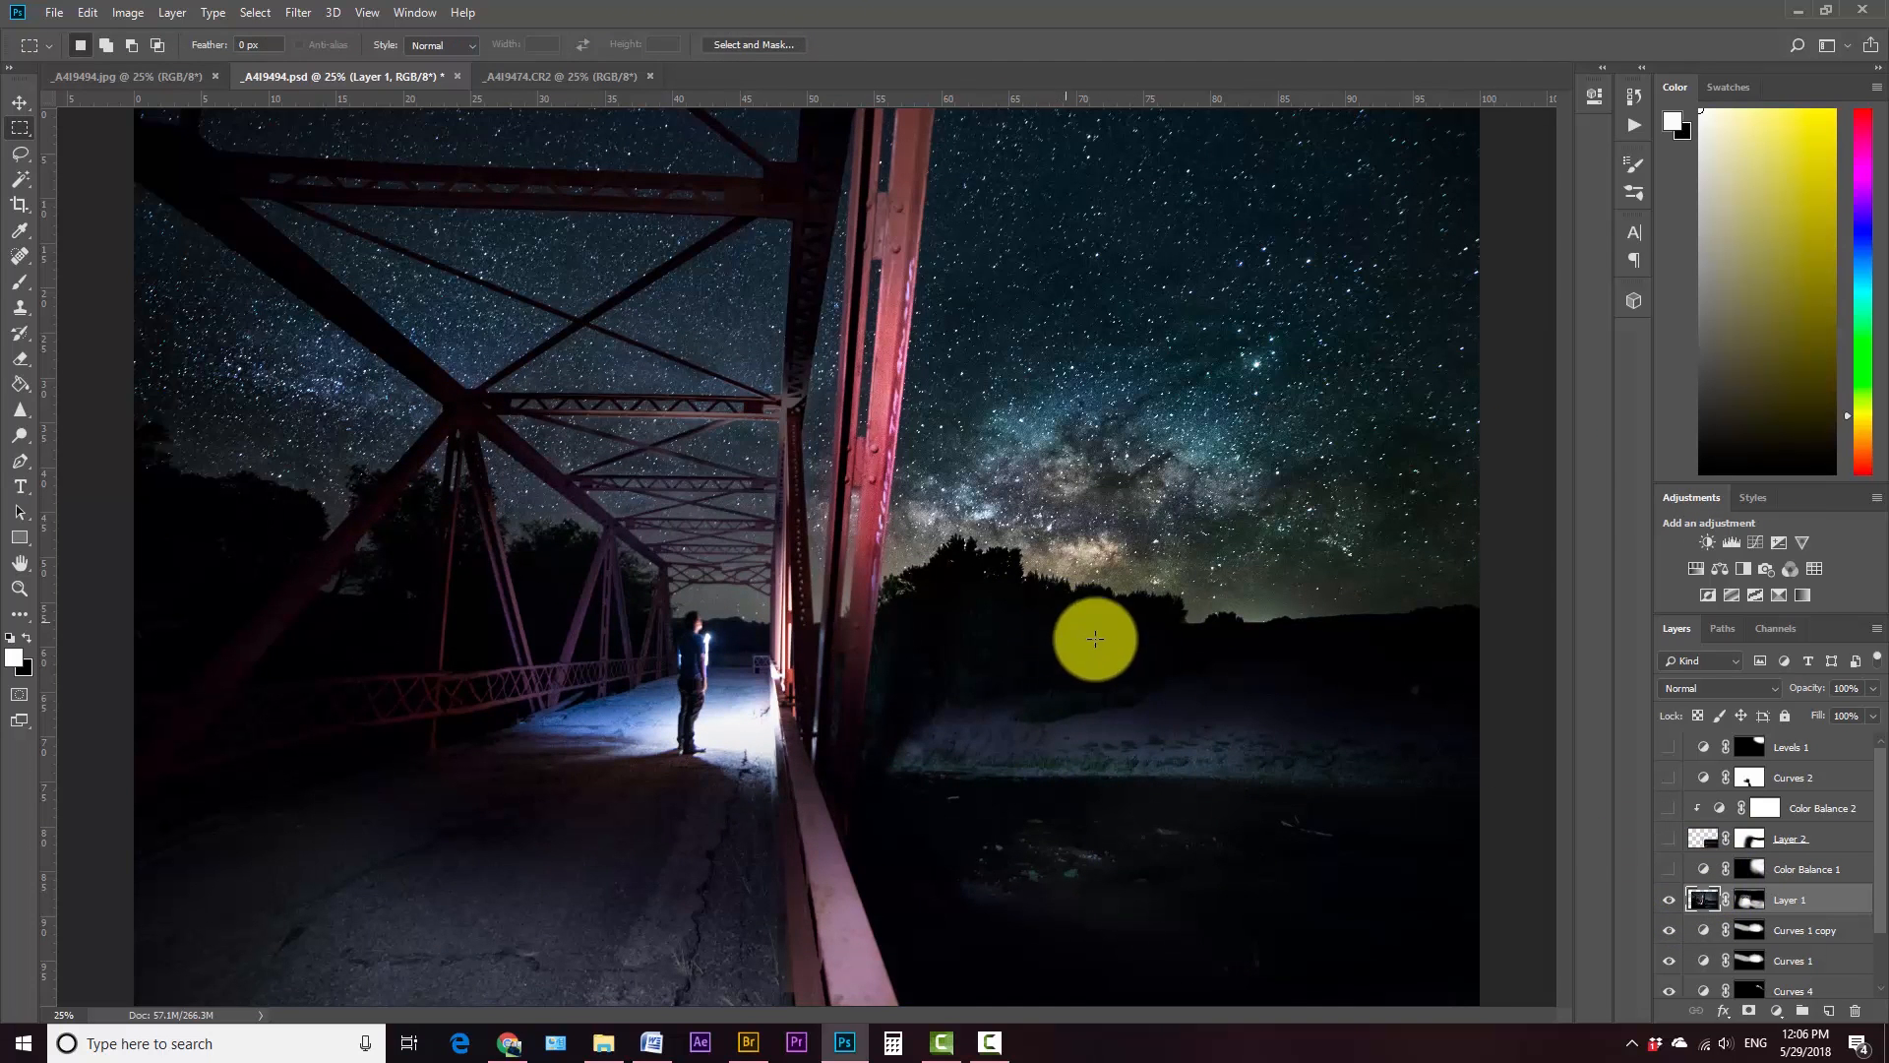
Step: Select Layer 1's mask and compare the bridge with the layer hidden and shown
left_click(1751, 900)
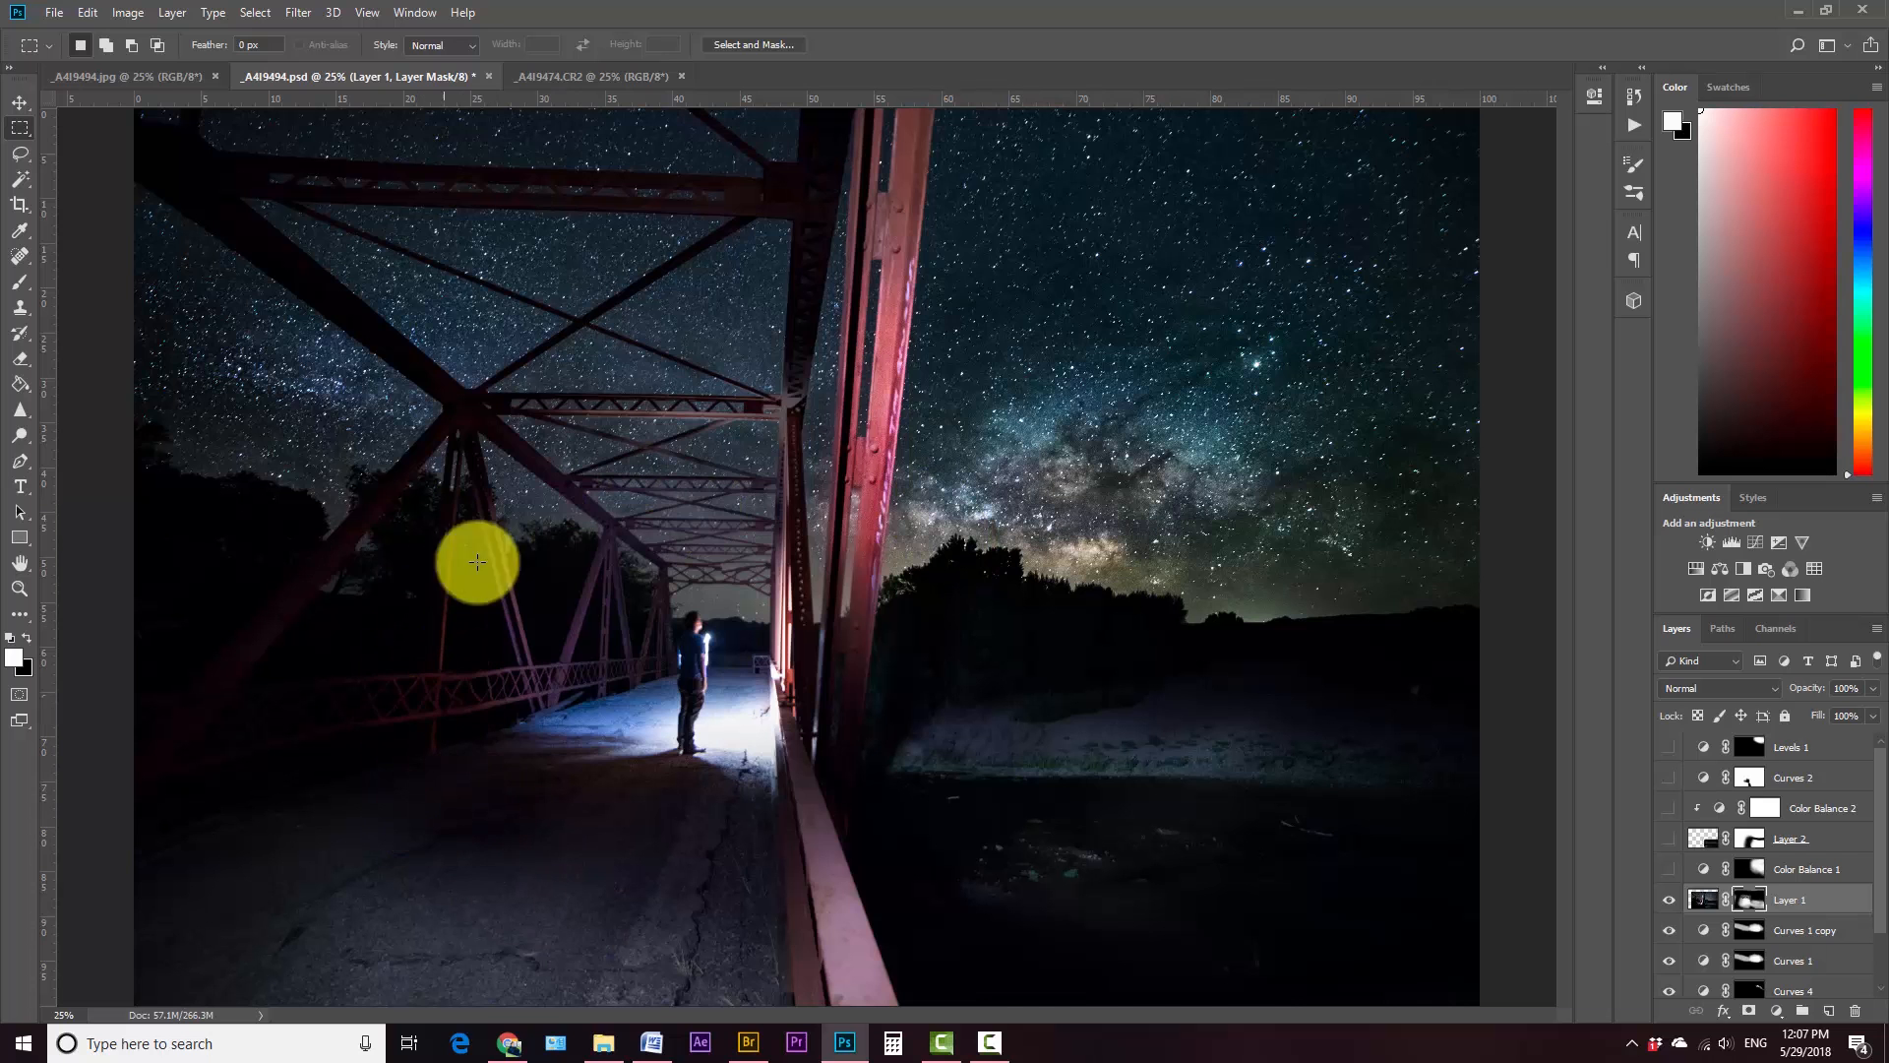
left_click(1668, 903)
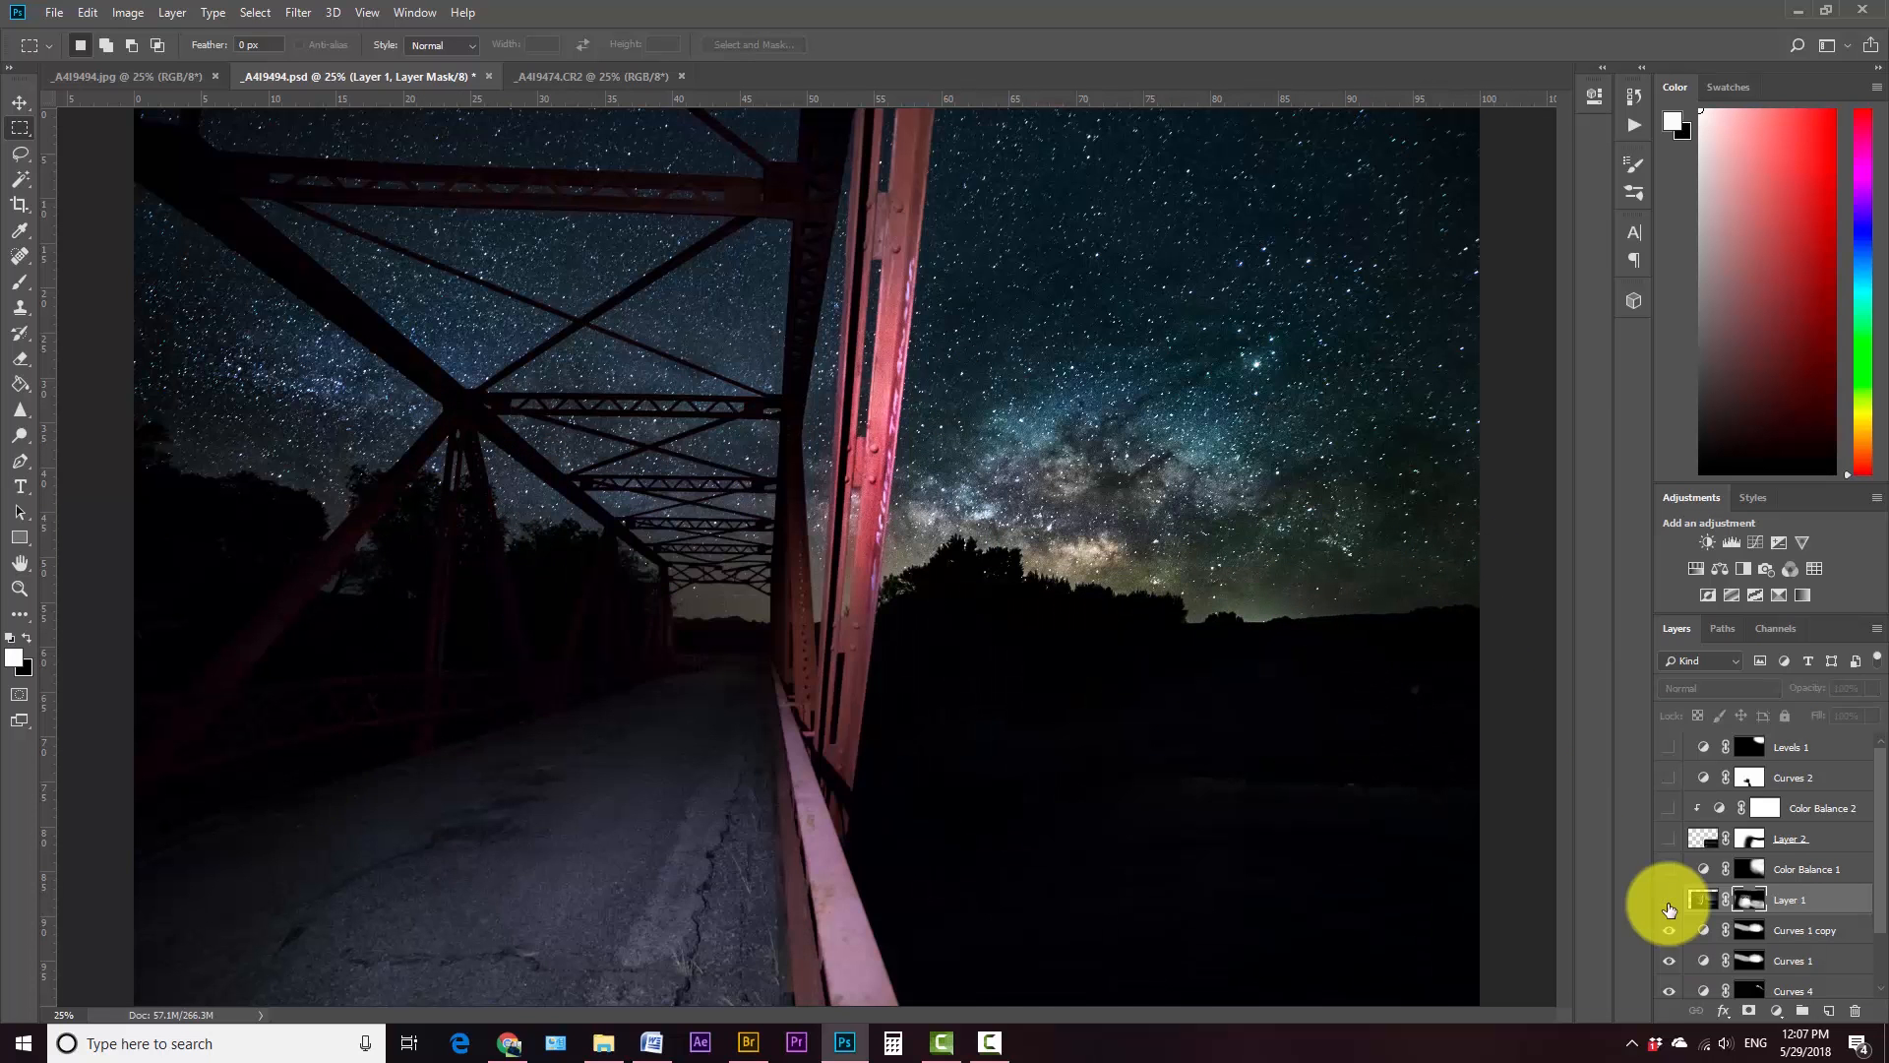
left_click(1669, 904)
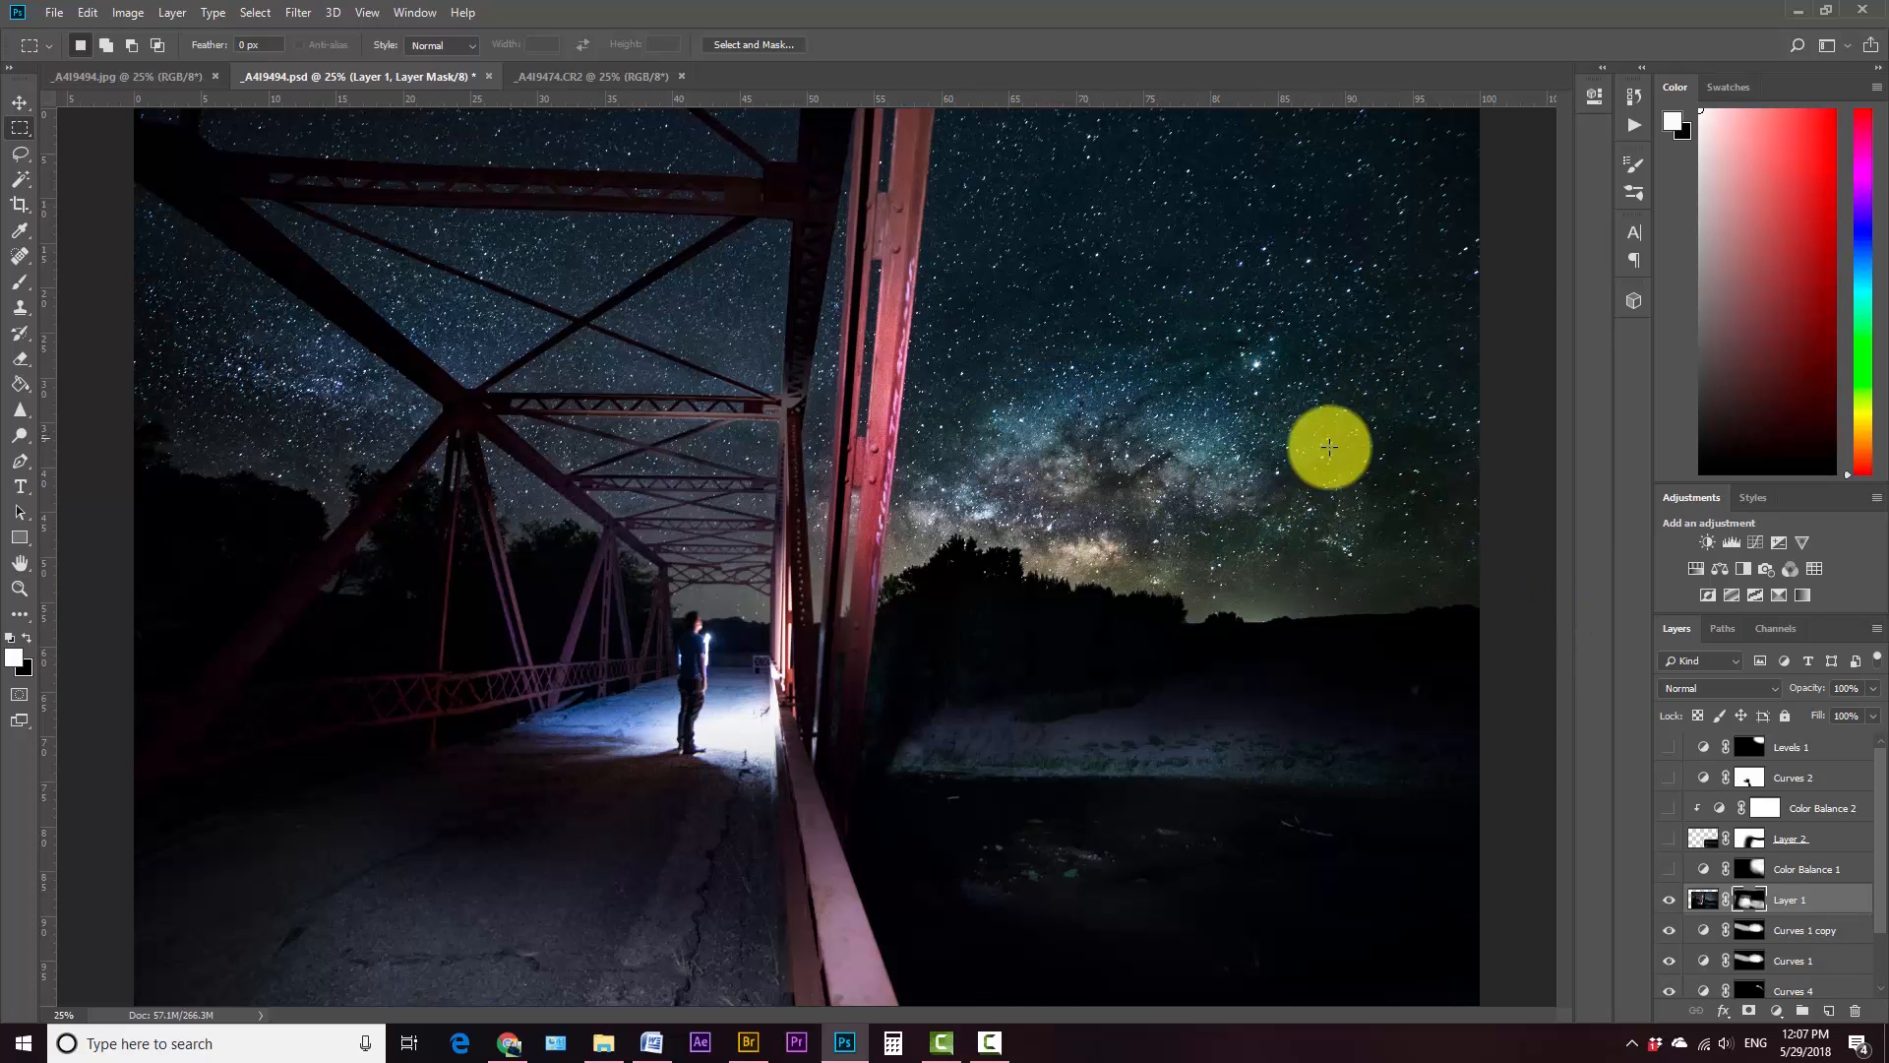
Step: Show the Color Balance 1 layer, review its midtone settings, and compare the sky with and without it
left_click(1744, 867)
double_click(1699, 870)
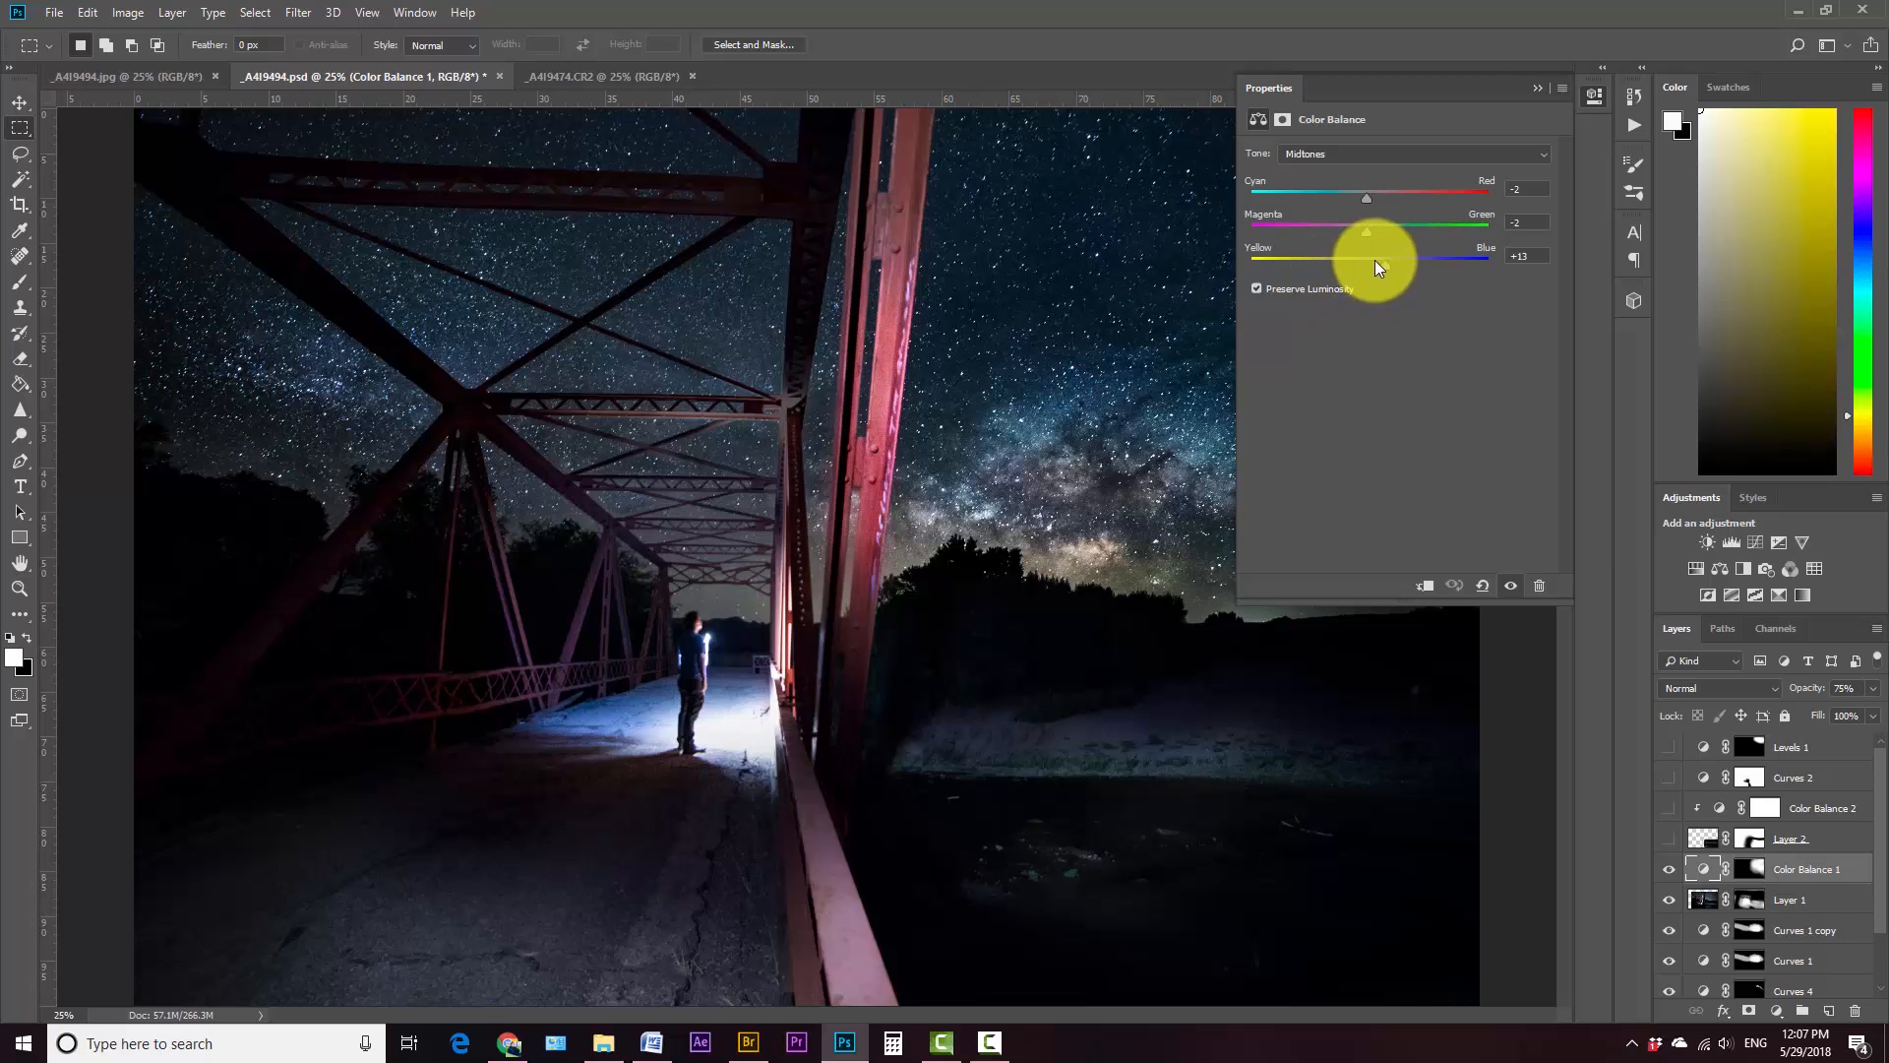
left_click(1664, 860)
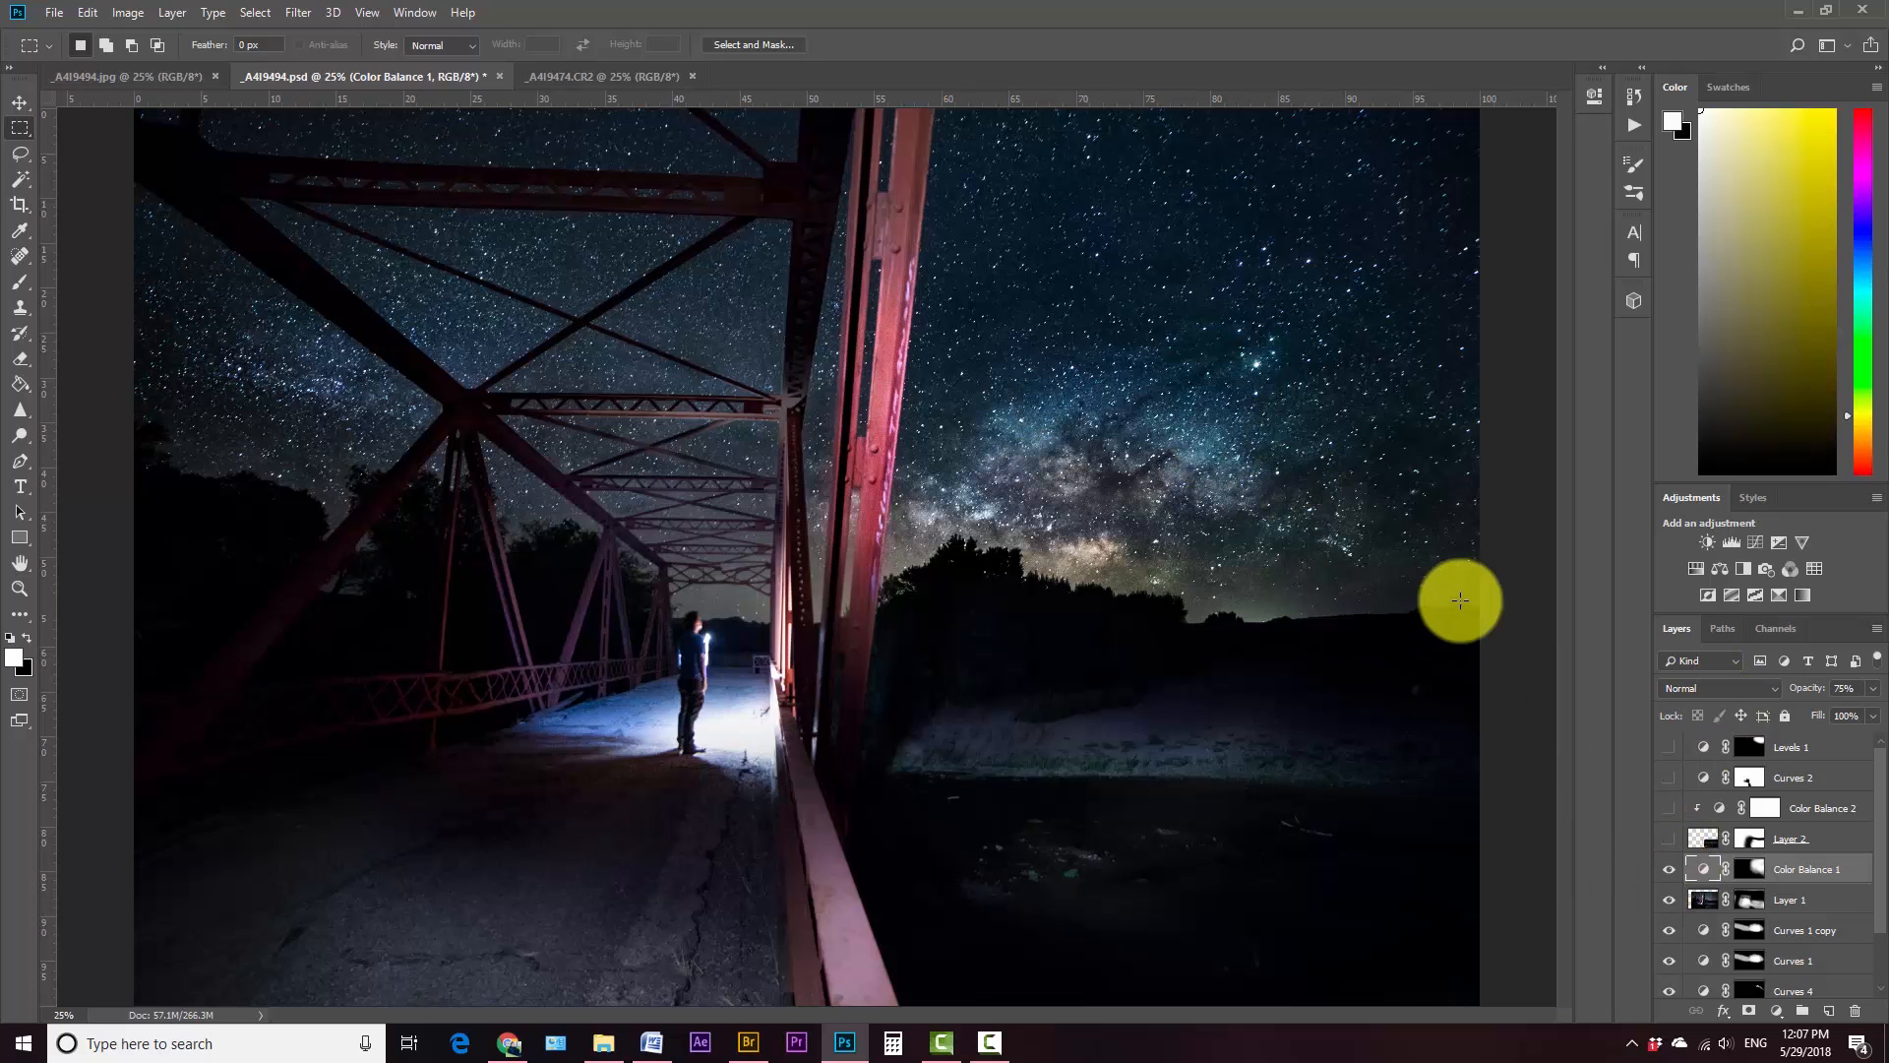
left_click(1669, 868)
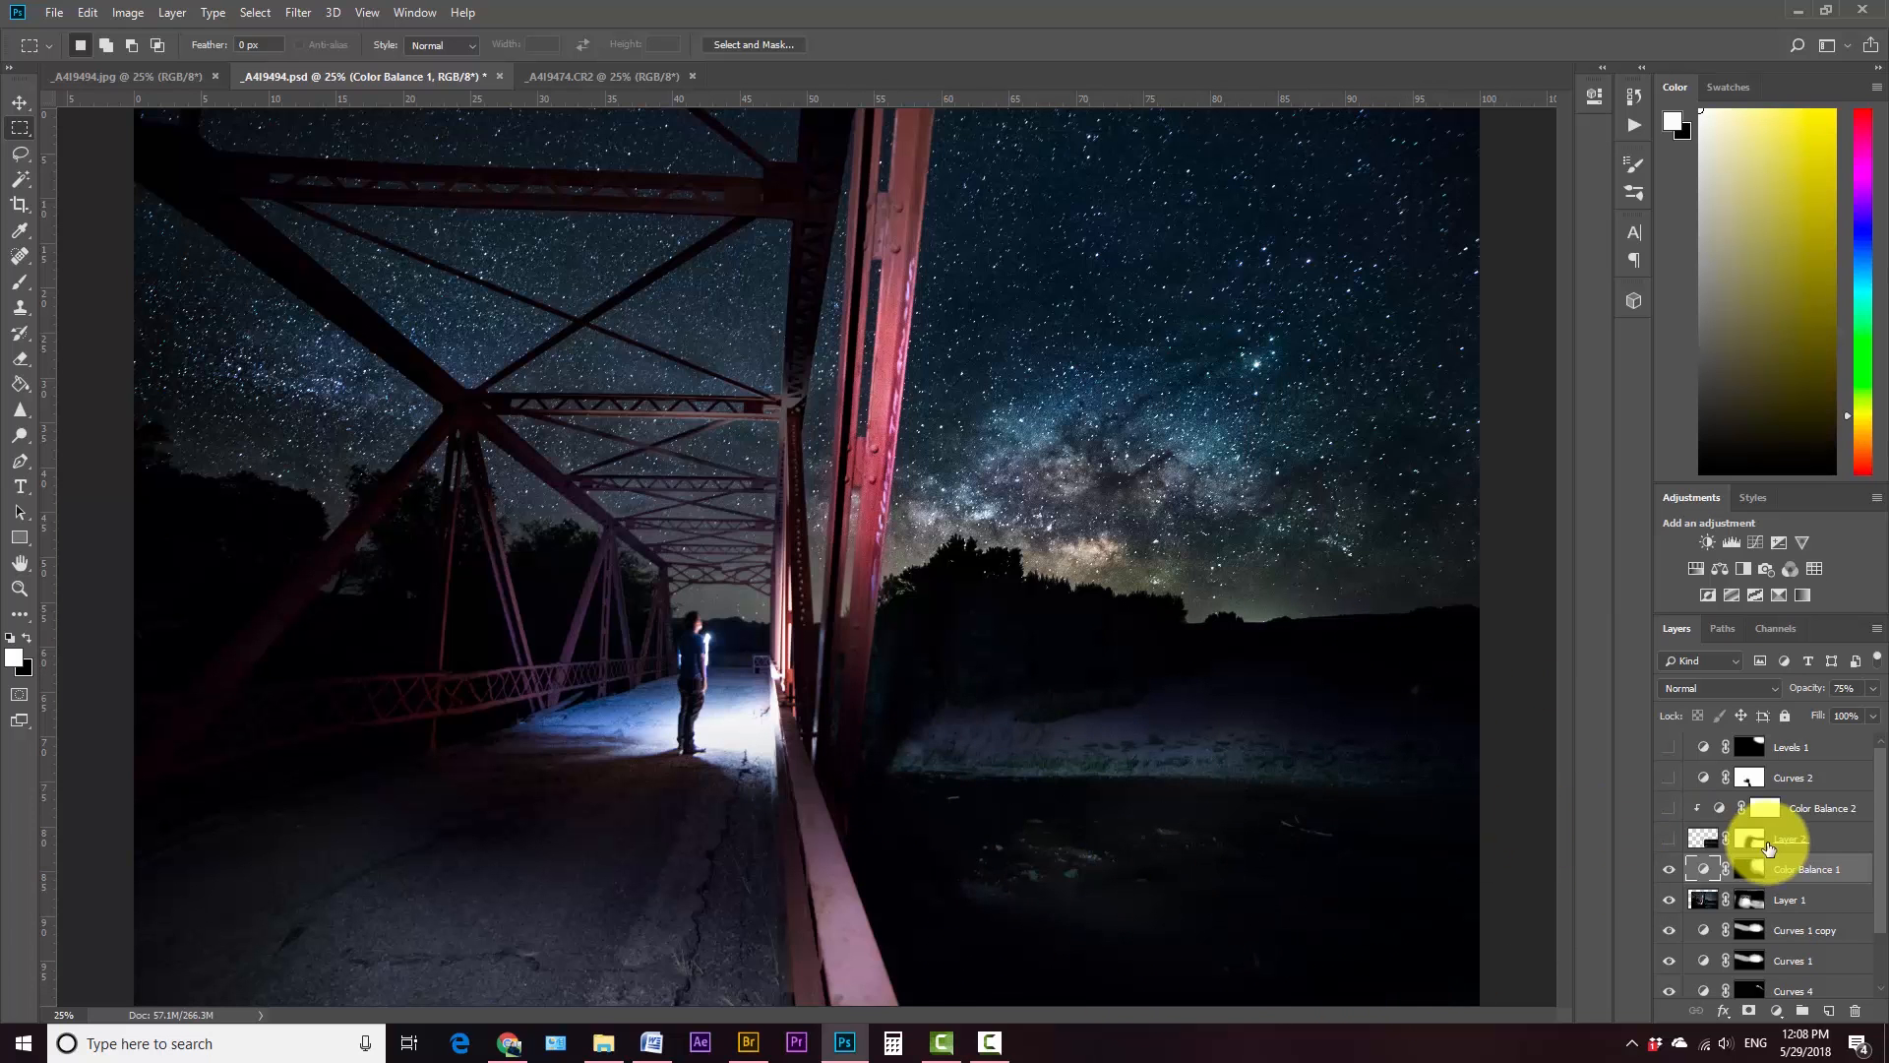
Step: Show Layer 2 with the lit riverbank, and switch to Bridge to open the raw exposure used for it
left_click(1668, 842)
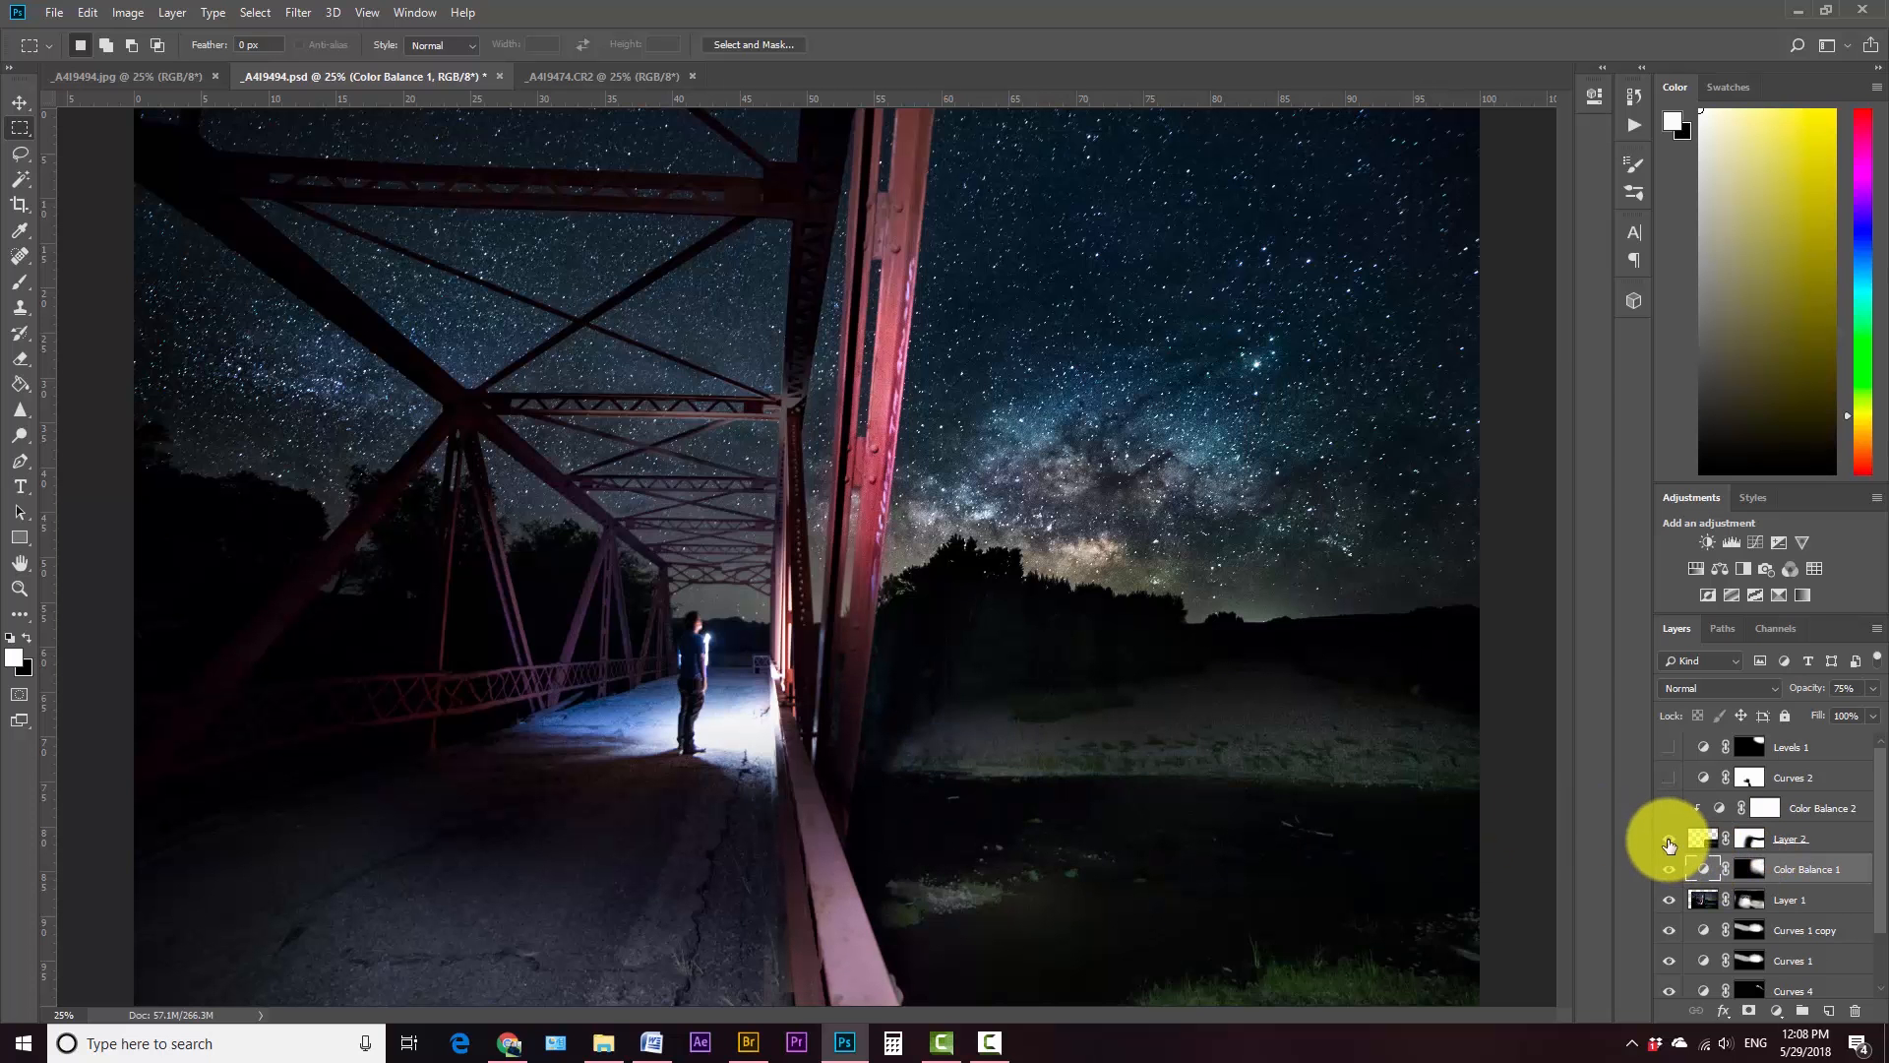
left_click(746, 1039)
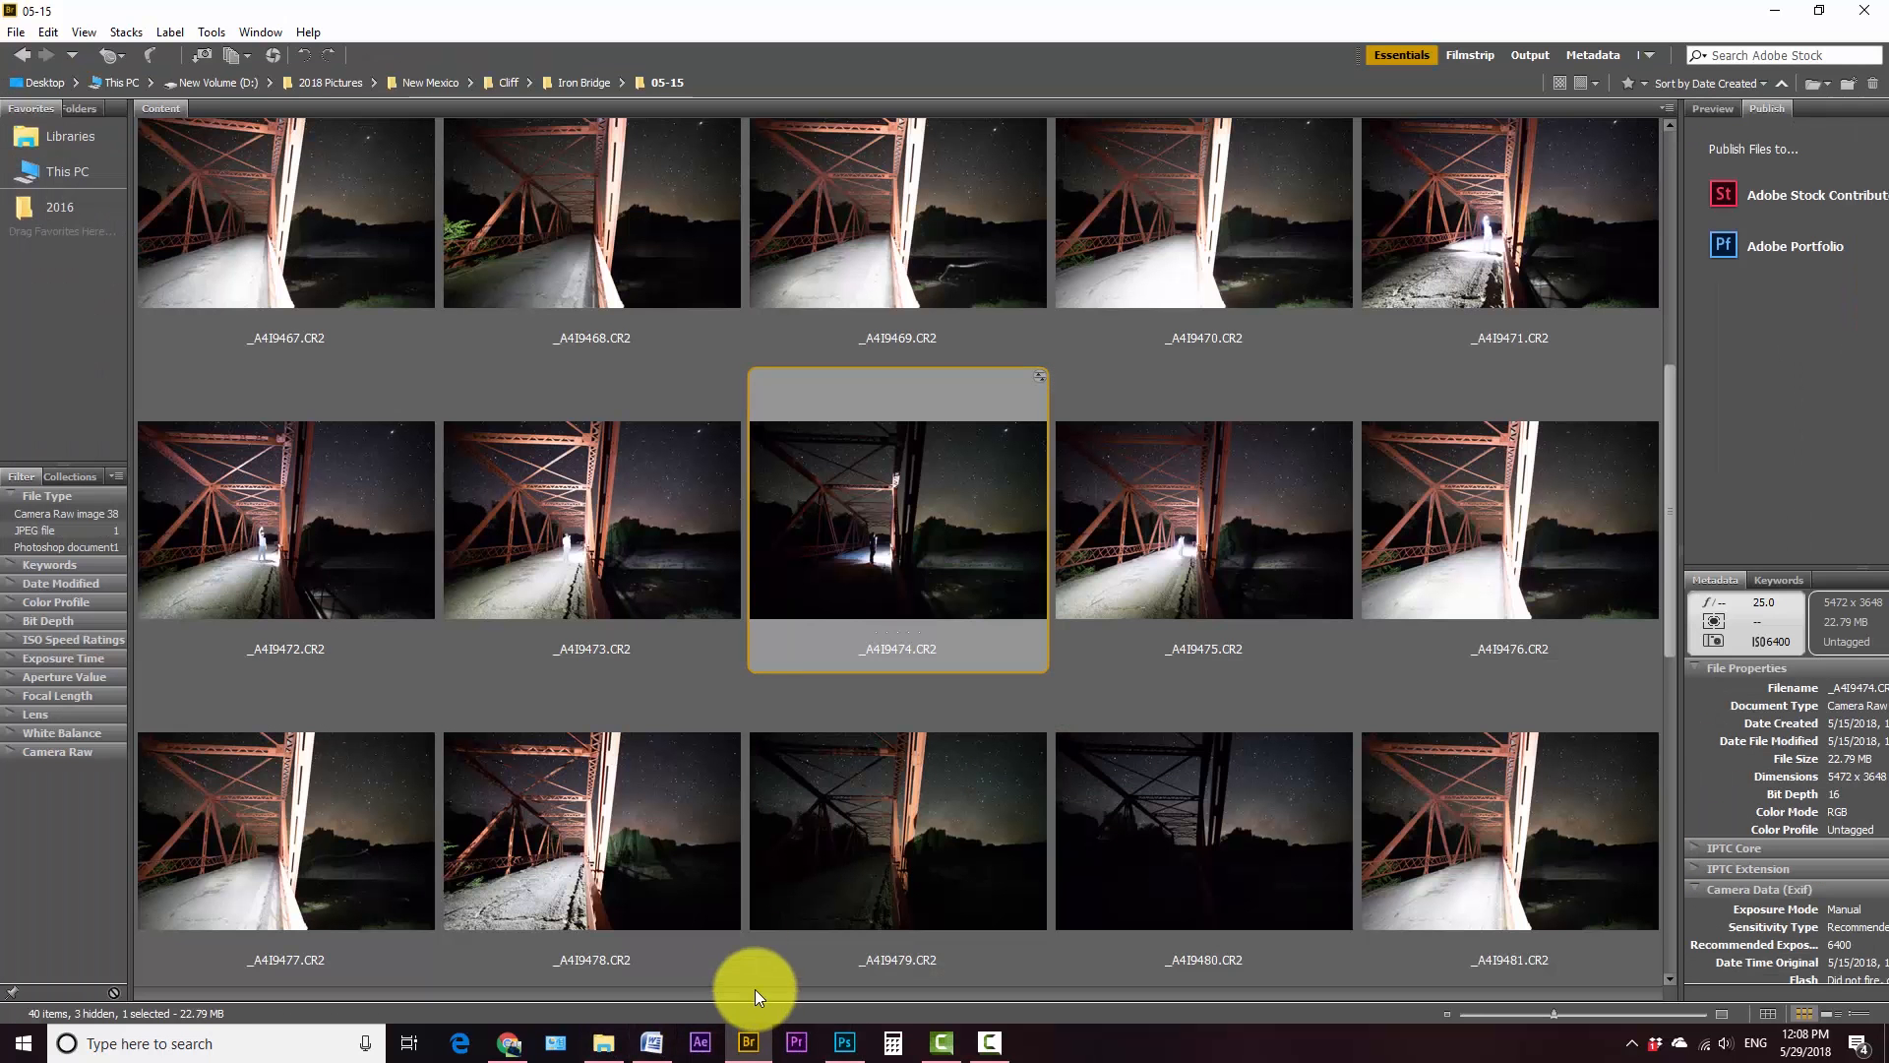
scroll(329, 528, "down", 5)
double_click(329, 528)
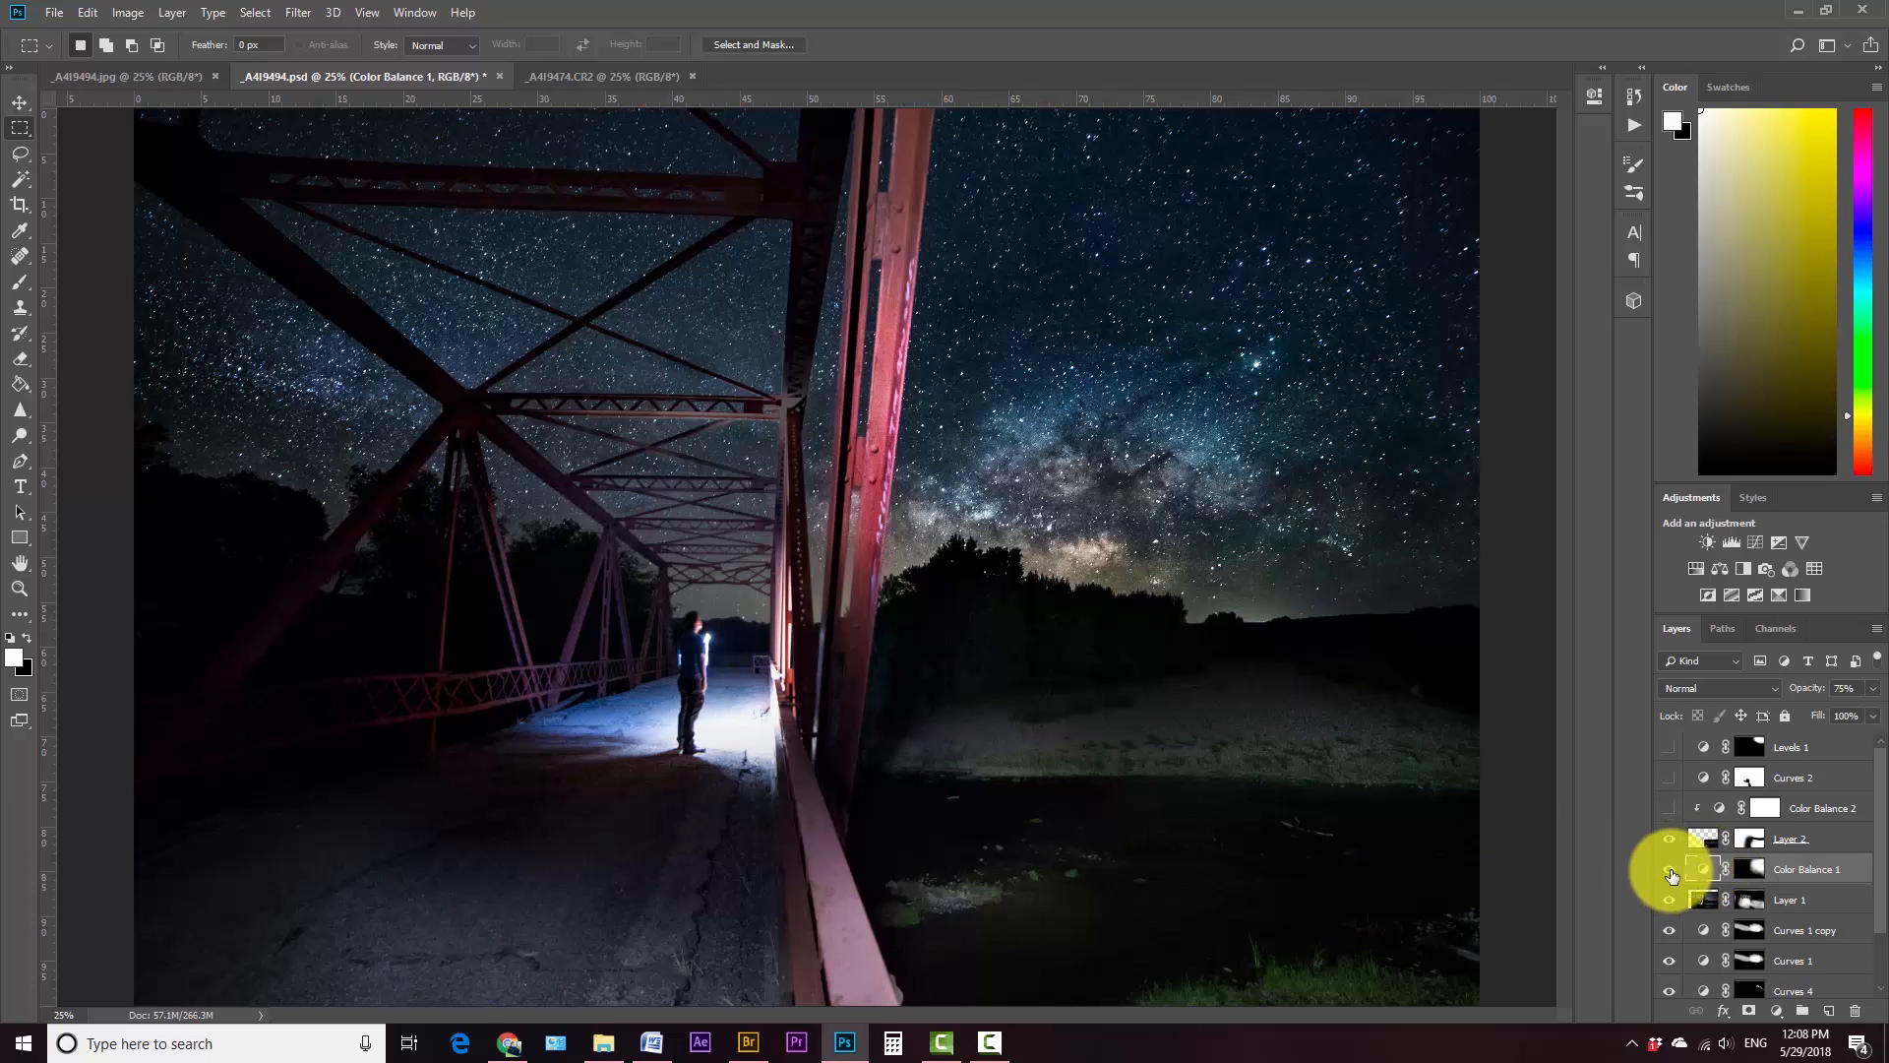
Step: Select Layer 2's mask and compare the riverbank with the layer hidden and shown
left_click(1749, 839)
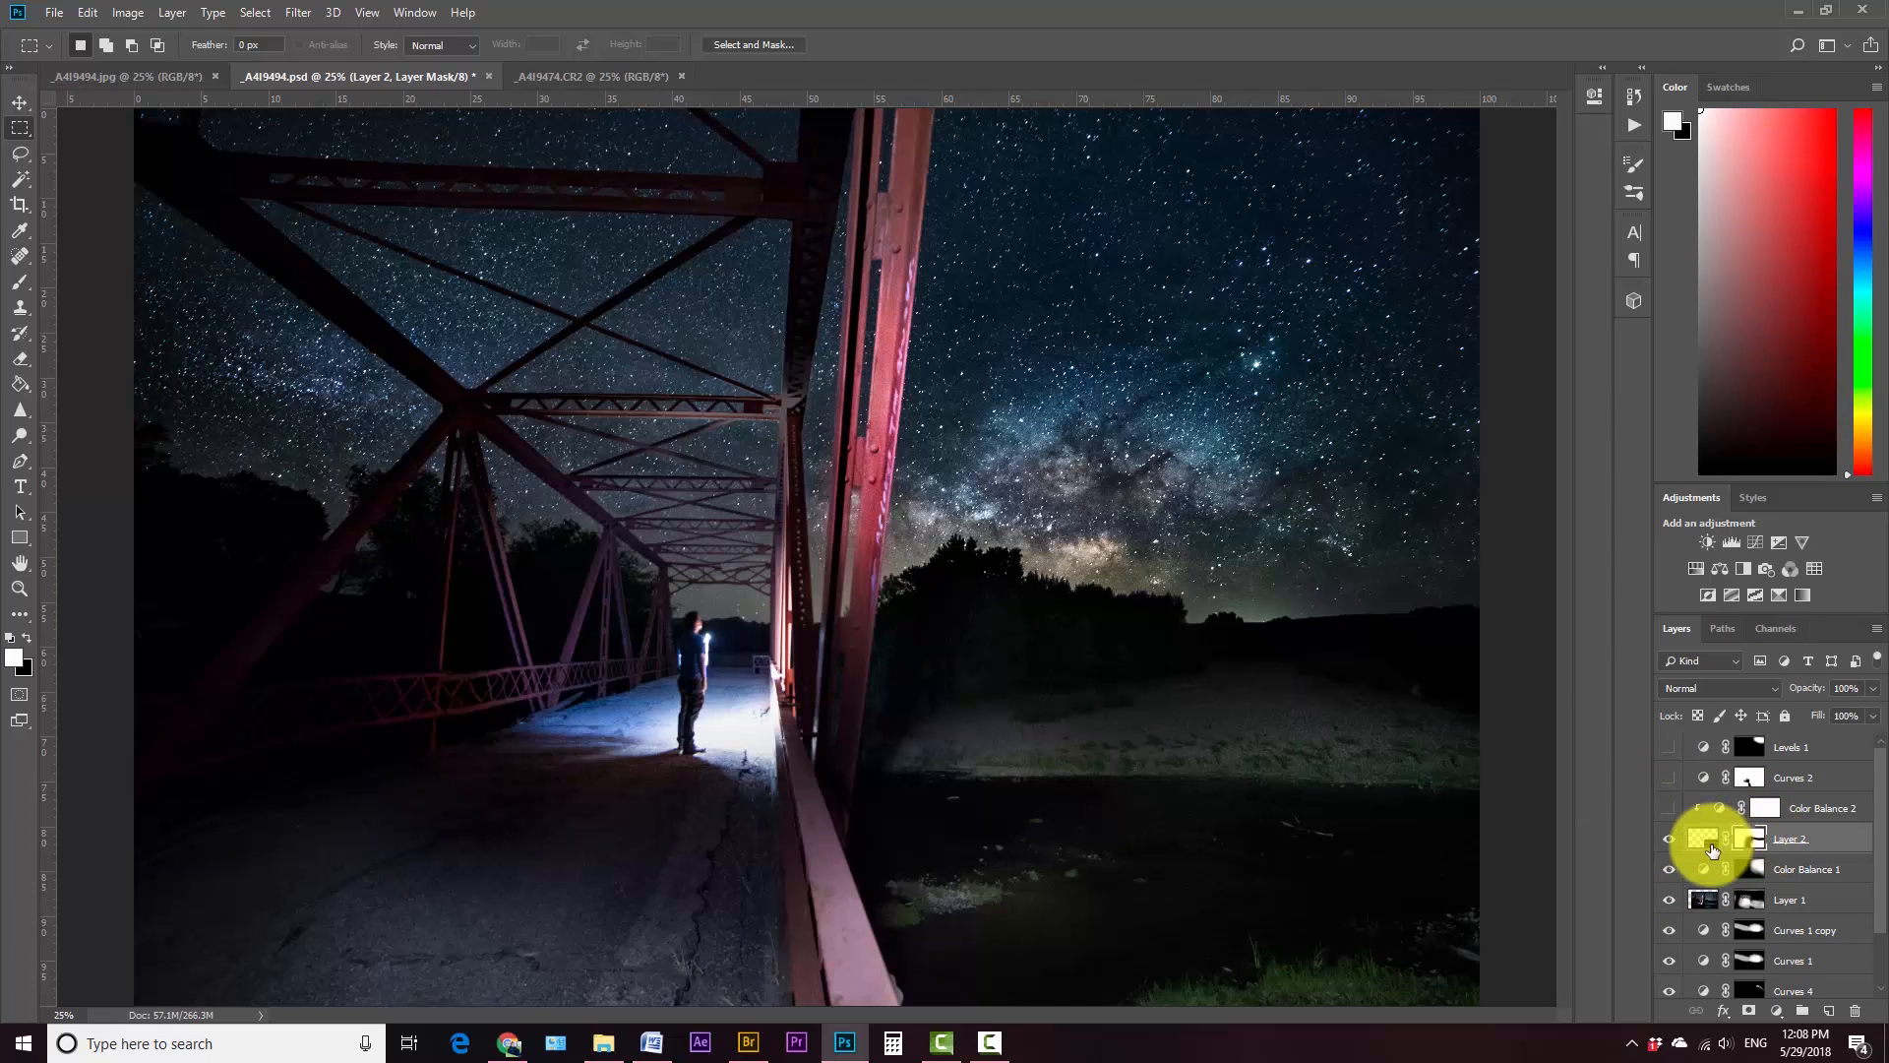
left_click(1670, 842)
left_click(1670, 843)
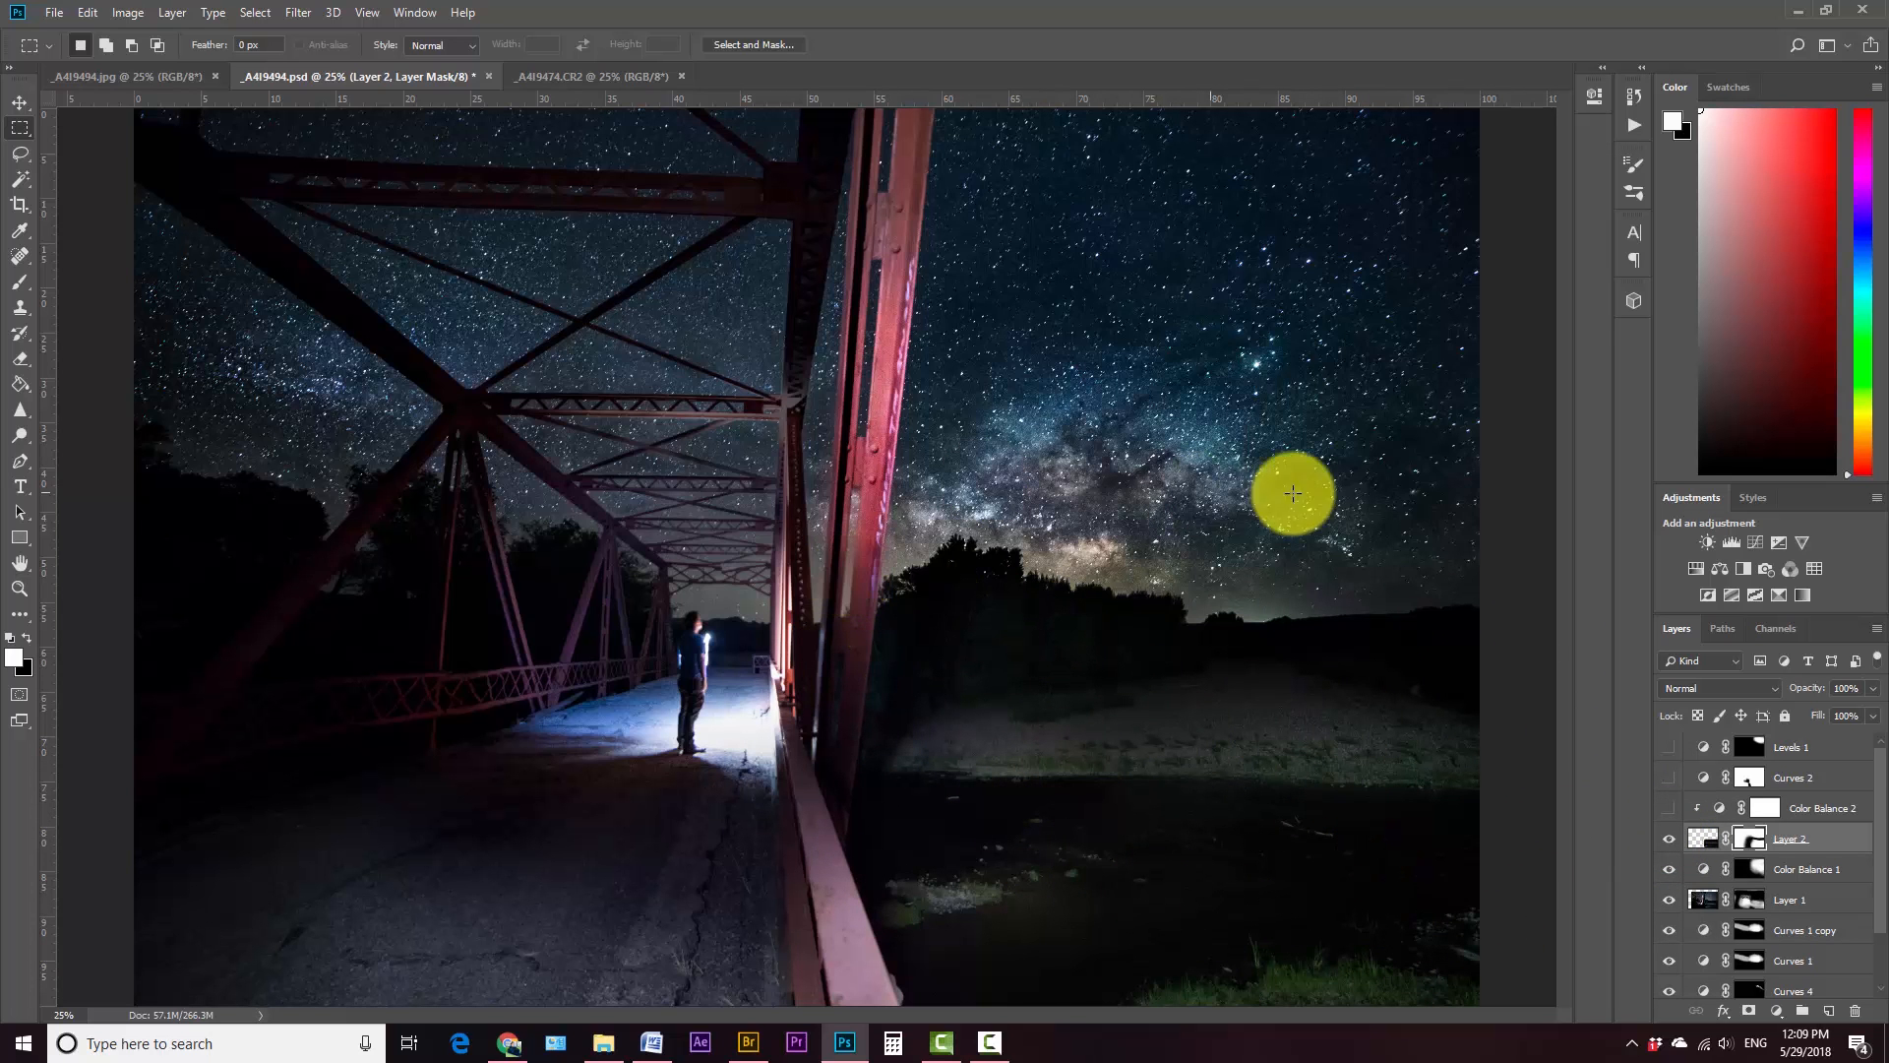
Step: Show the Color Balance 2 layer clipped to Layer 2, review its midtone settings, and check its effect on the riverbank
left_click(1669, 808)
double_click(1722, 810)
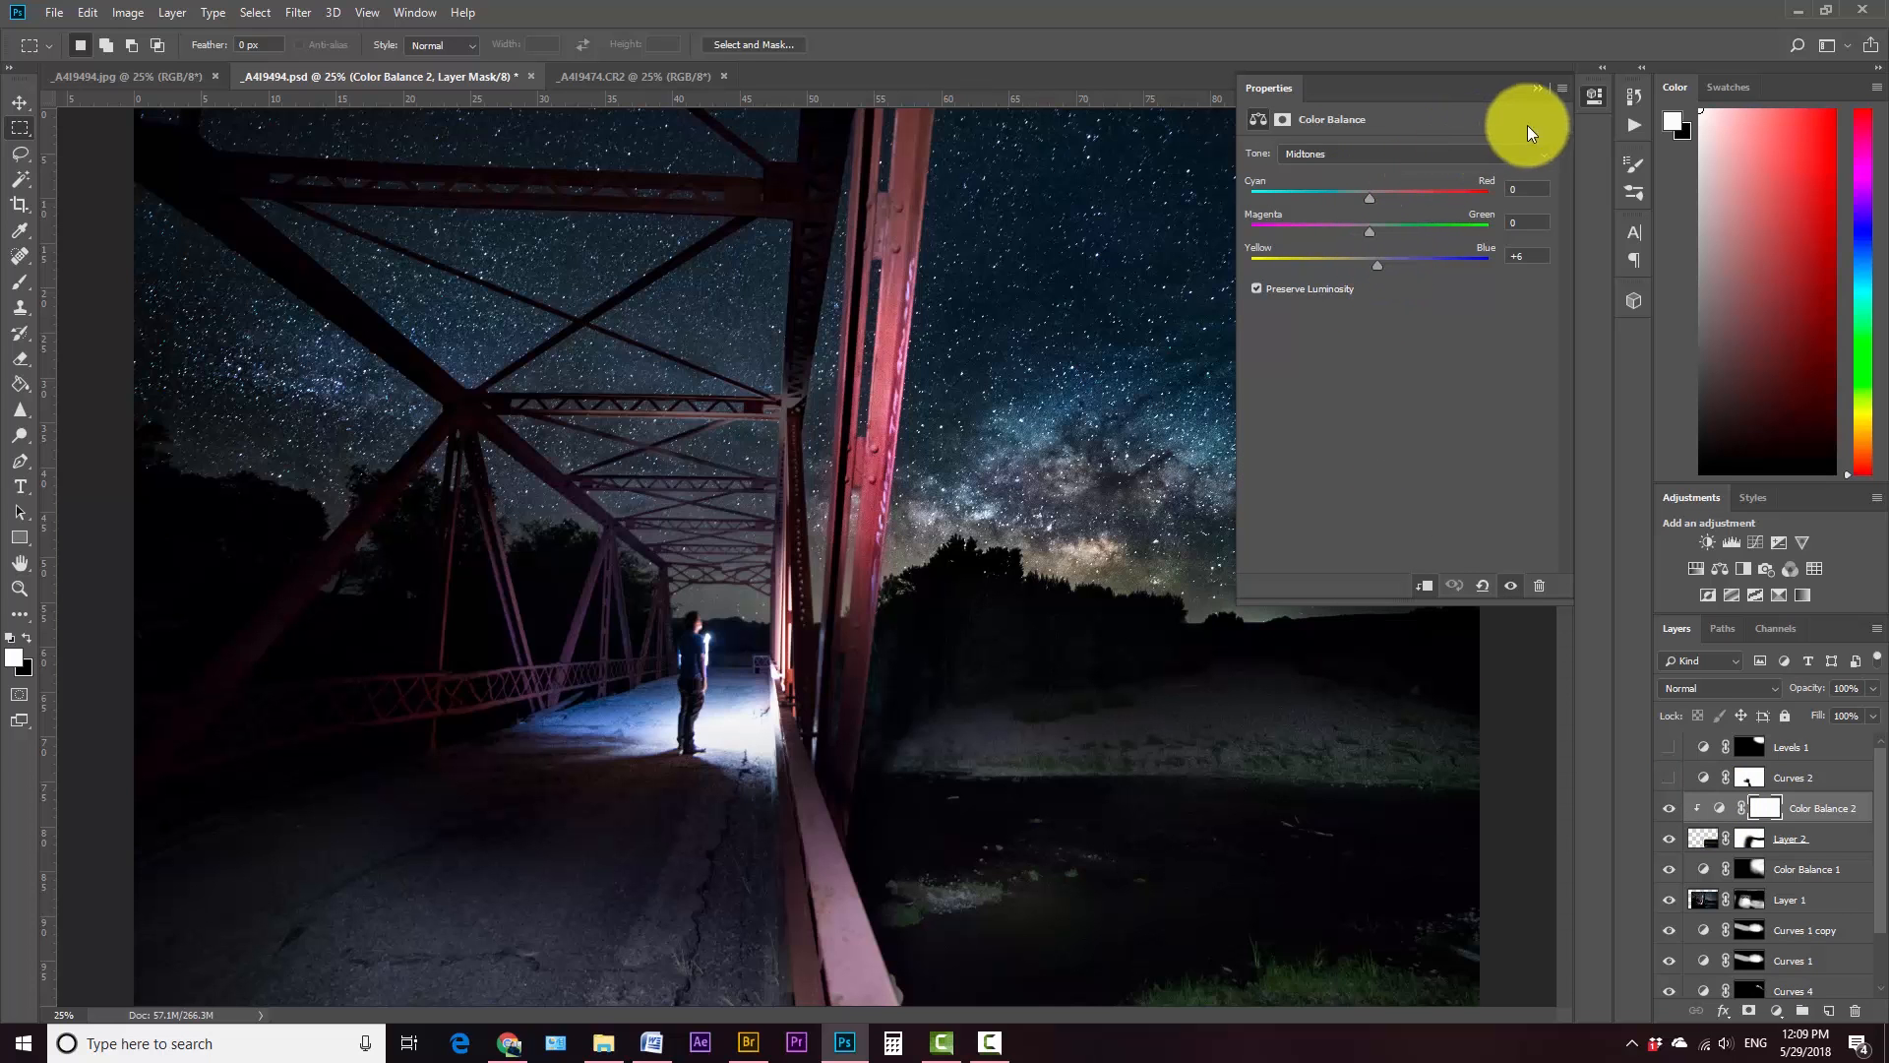
left_click(1537, 89)
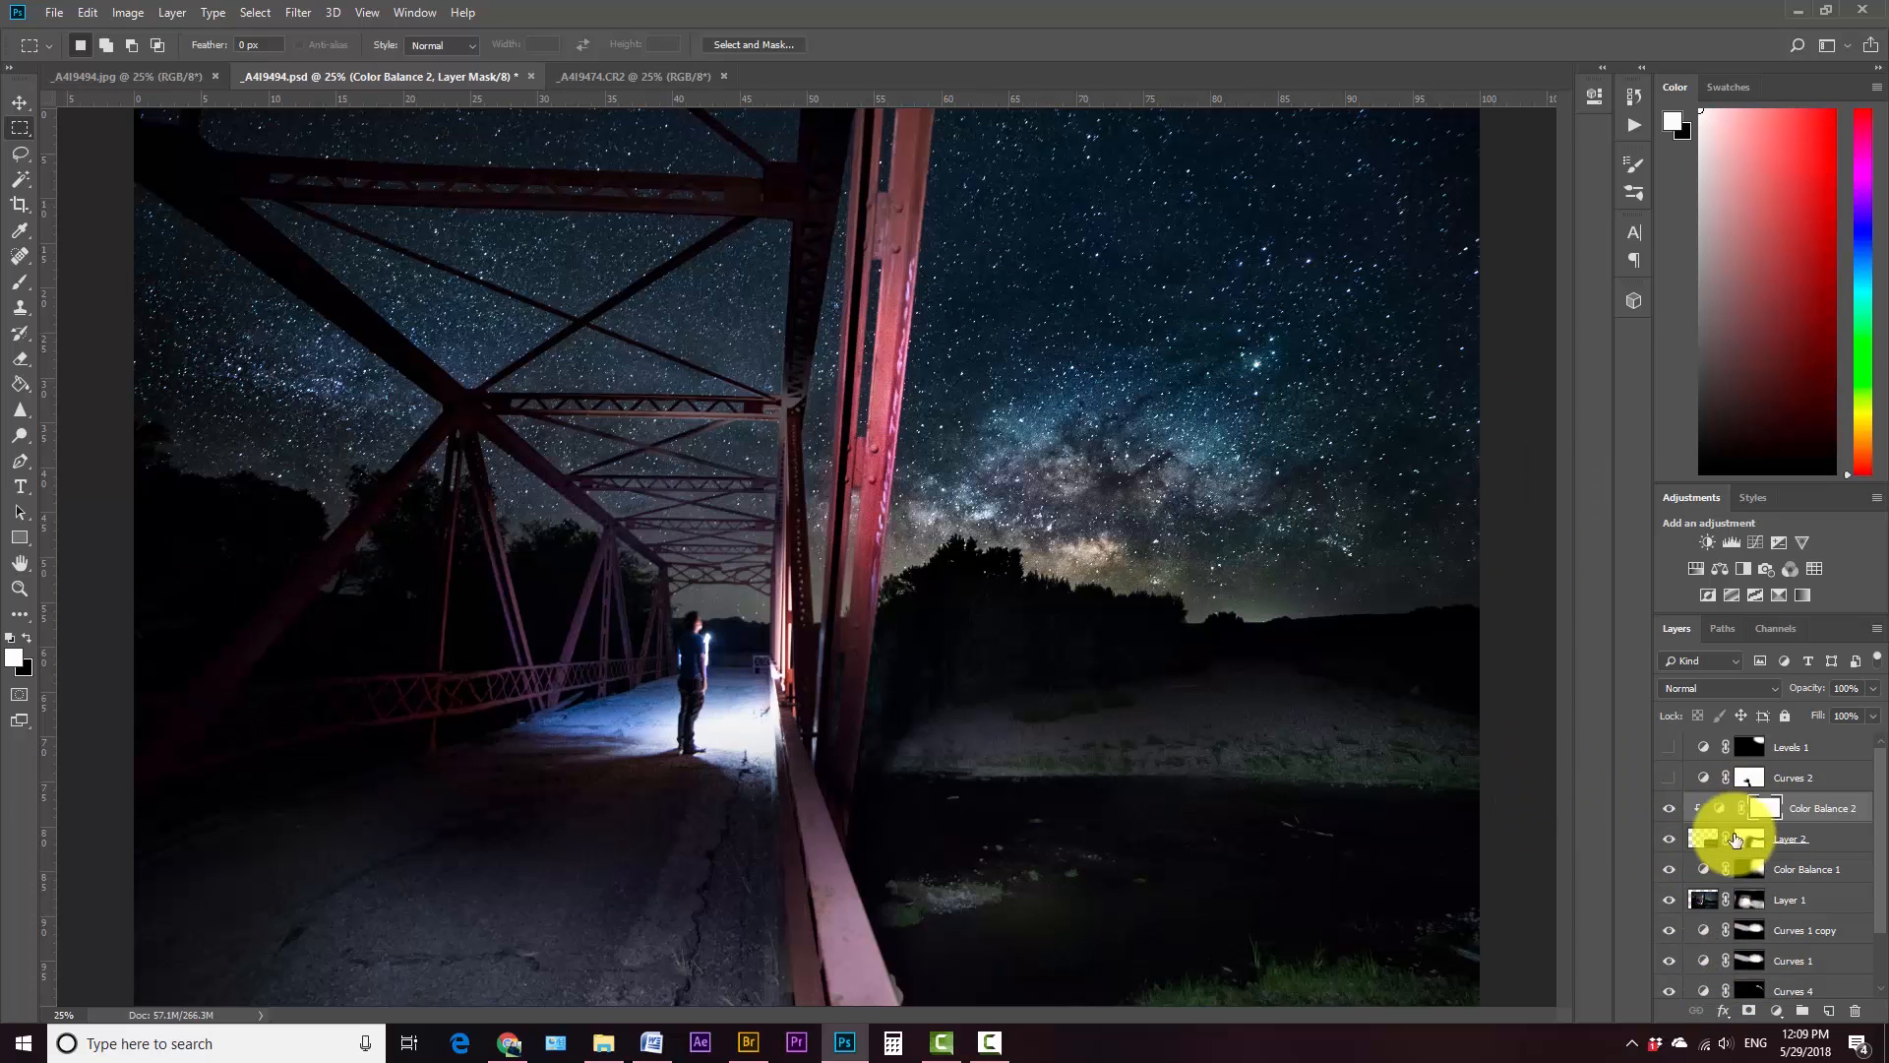
left_click(1671, 809)
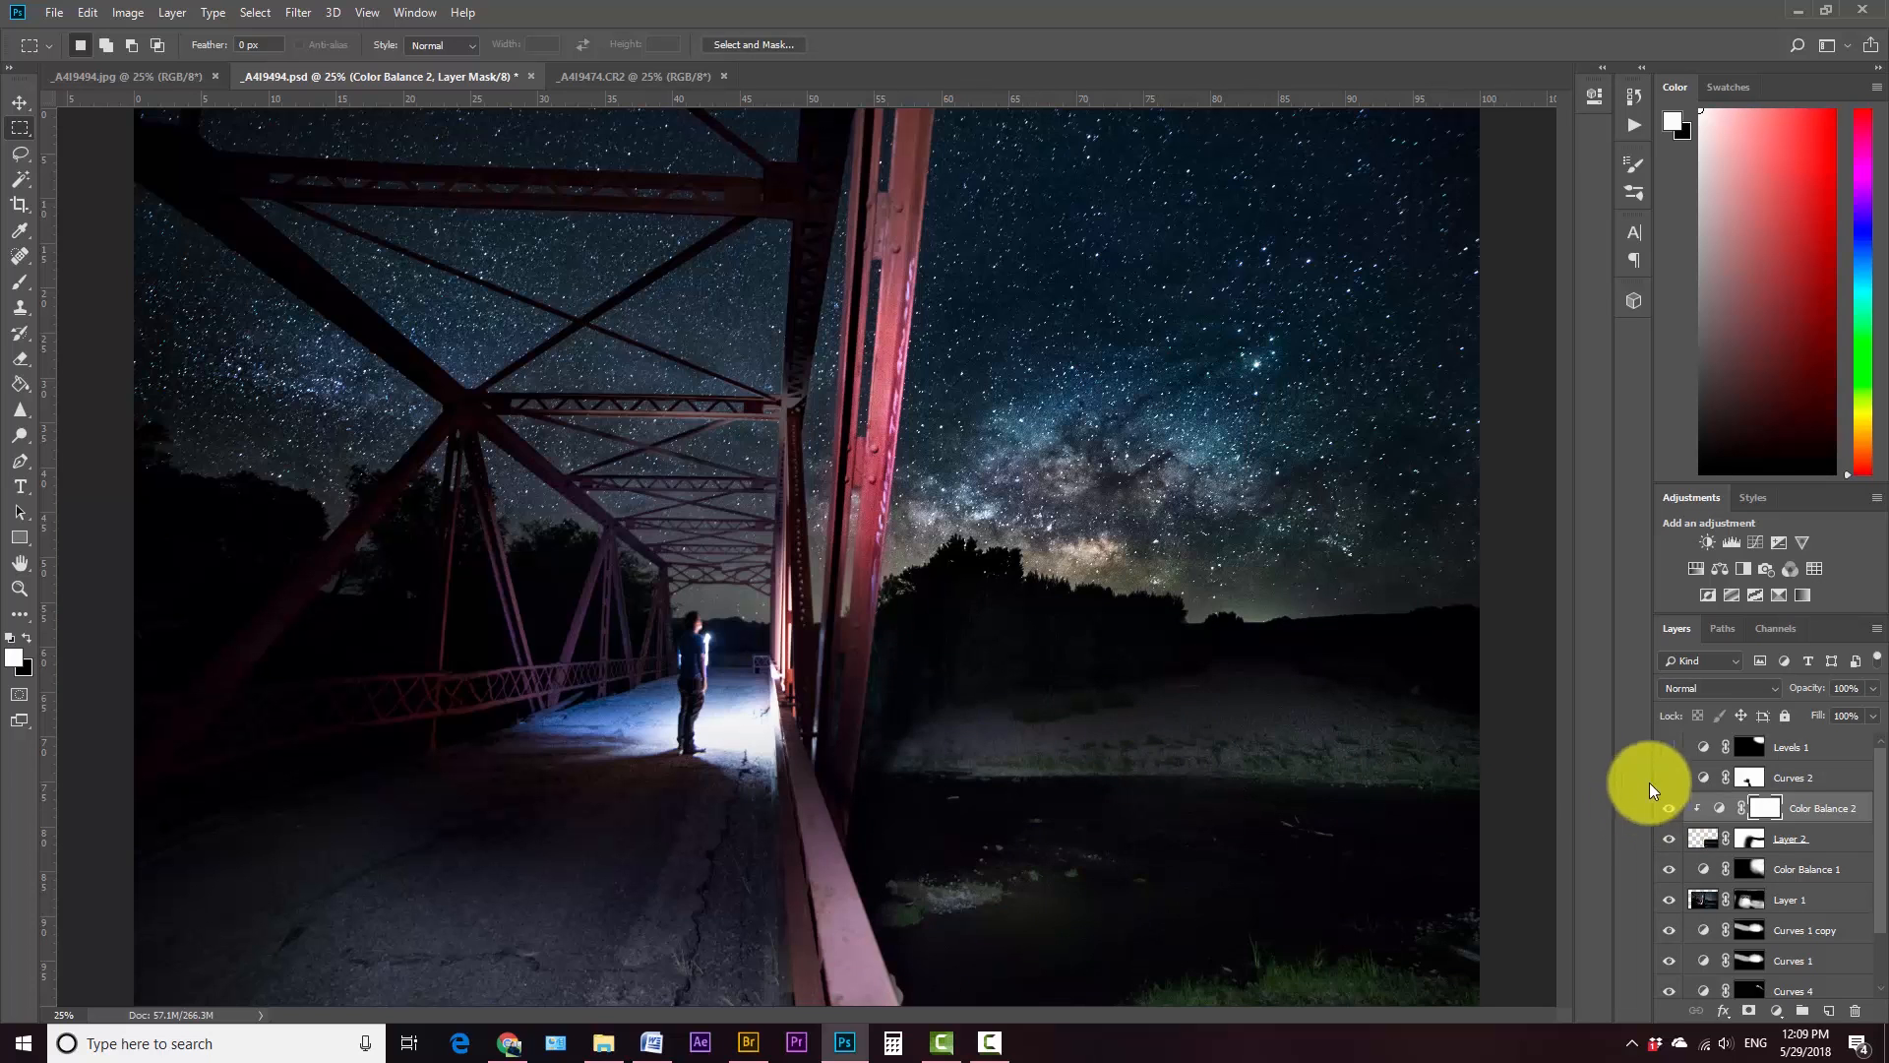
Step: Review the RGB curve of the Curves 2 layer and show the layer
double_click(1703, 779)
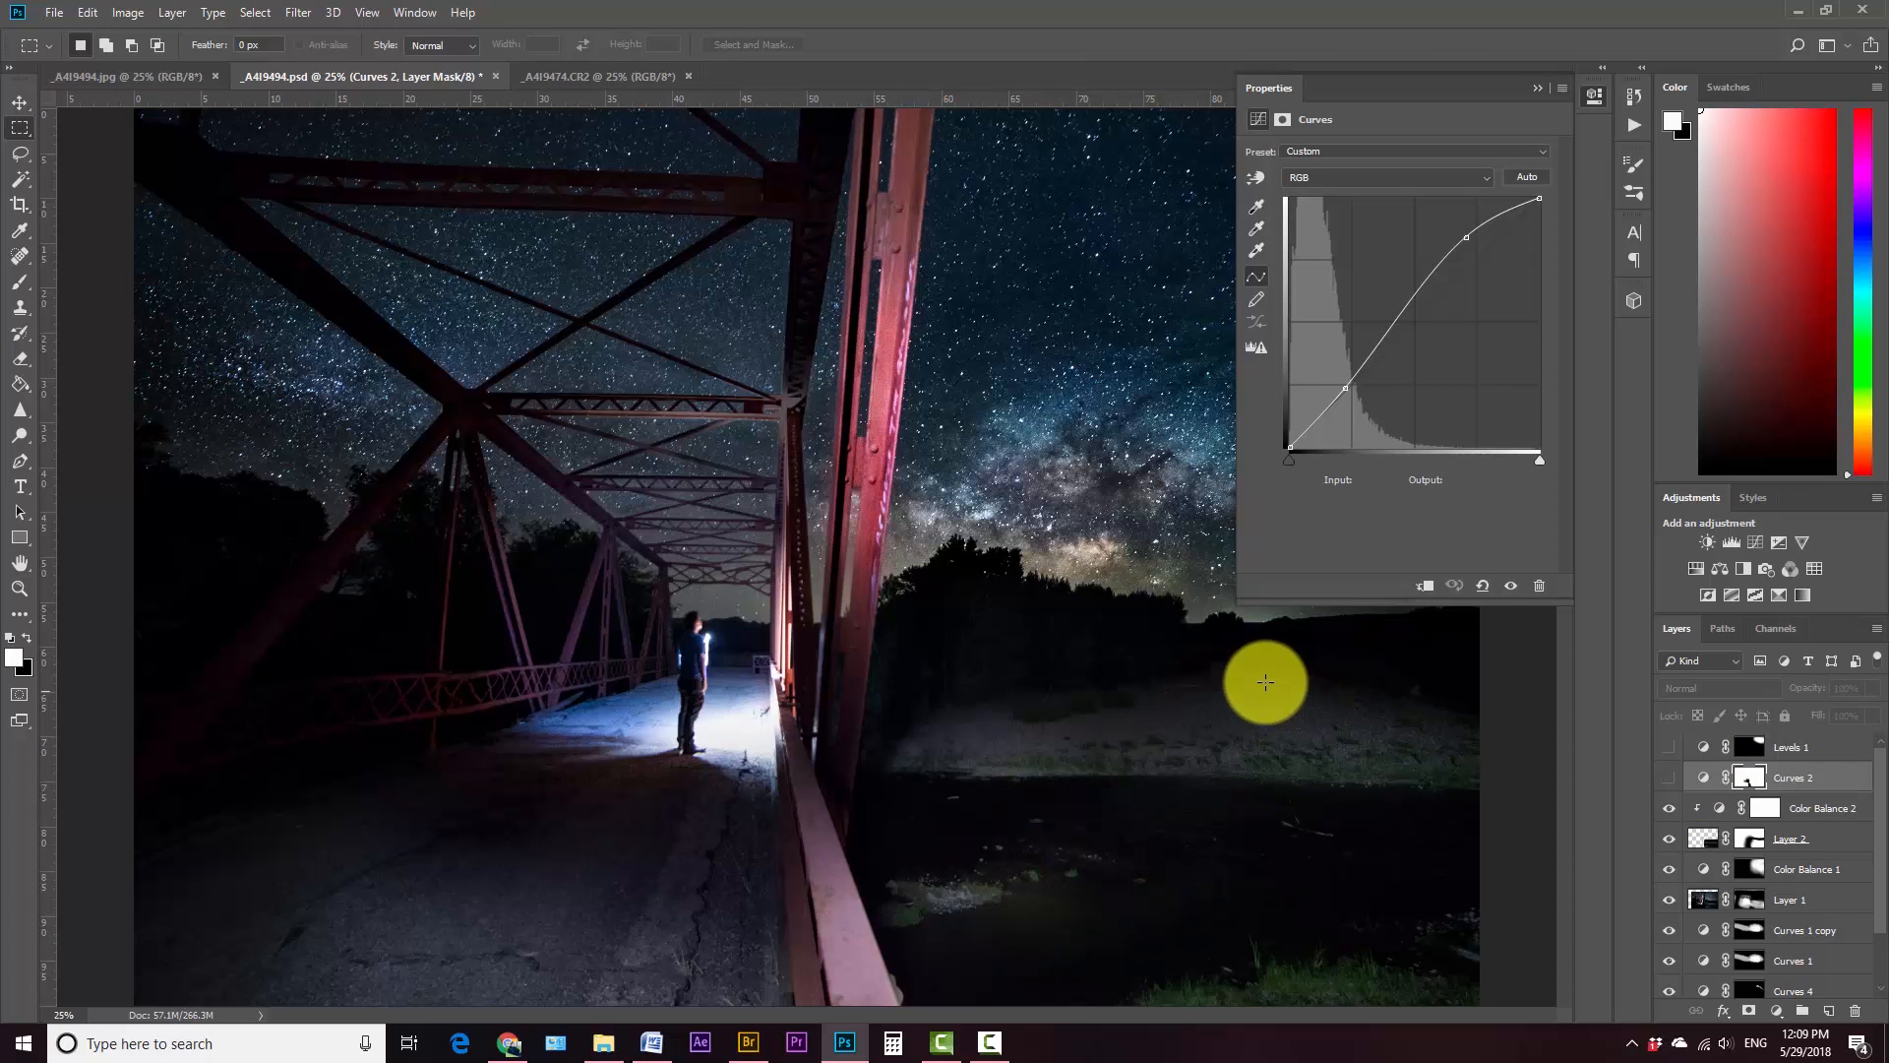
left_click(1668, 778)
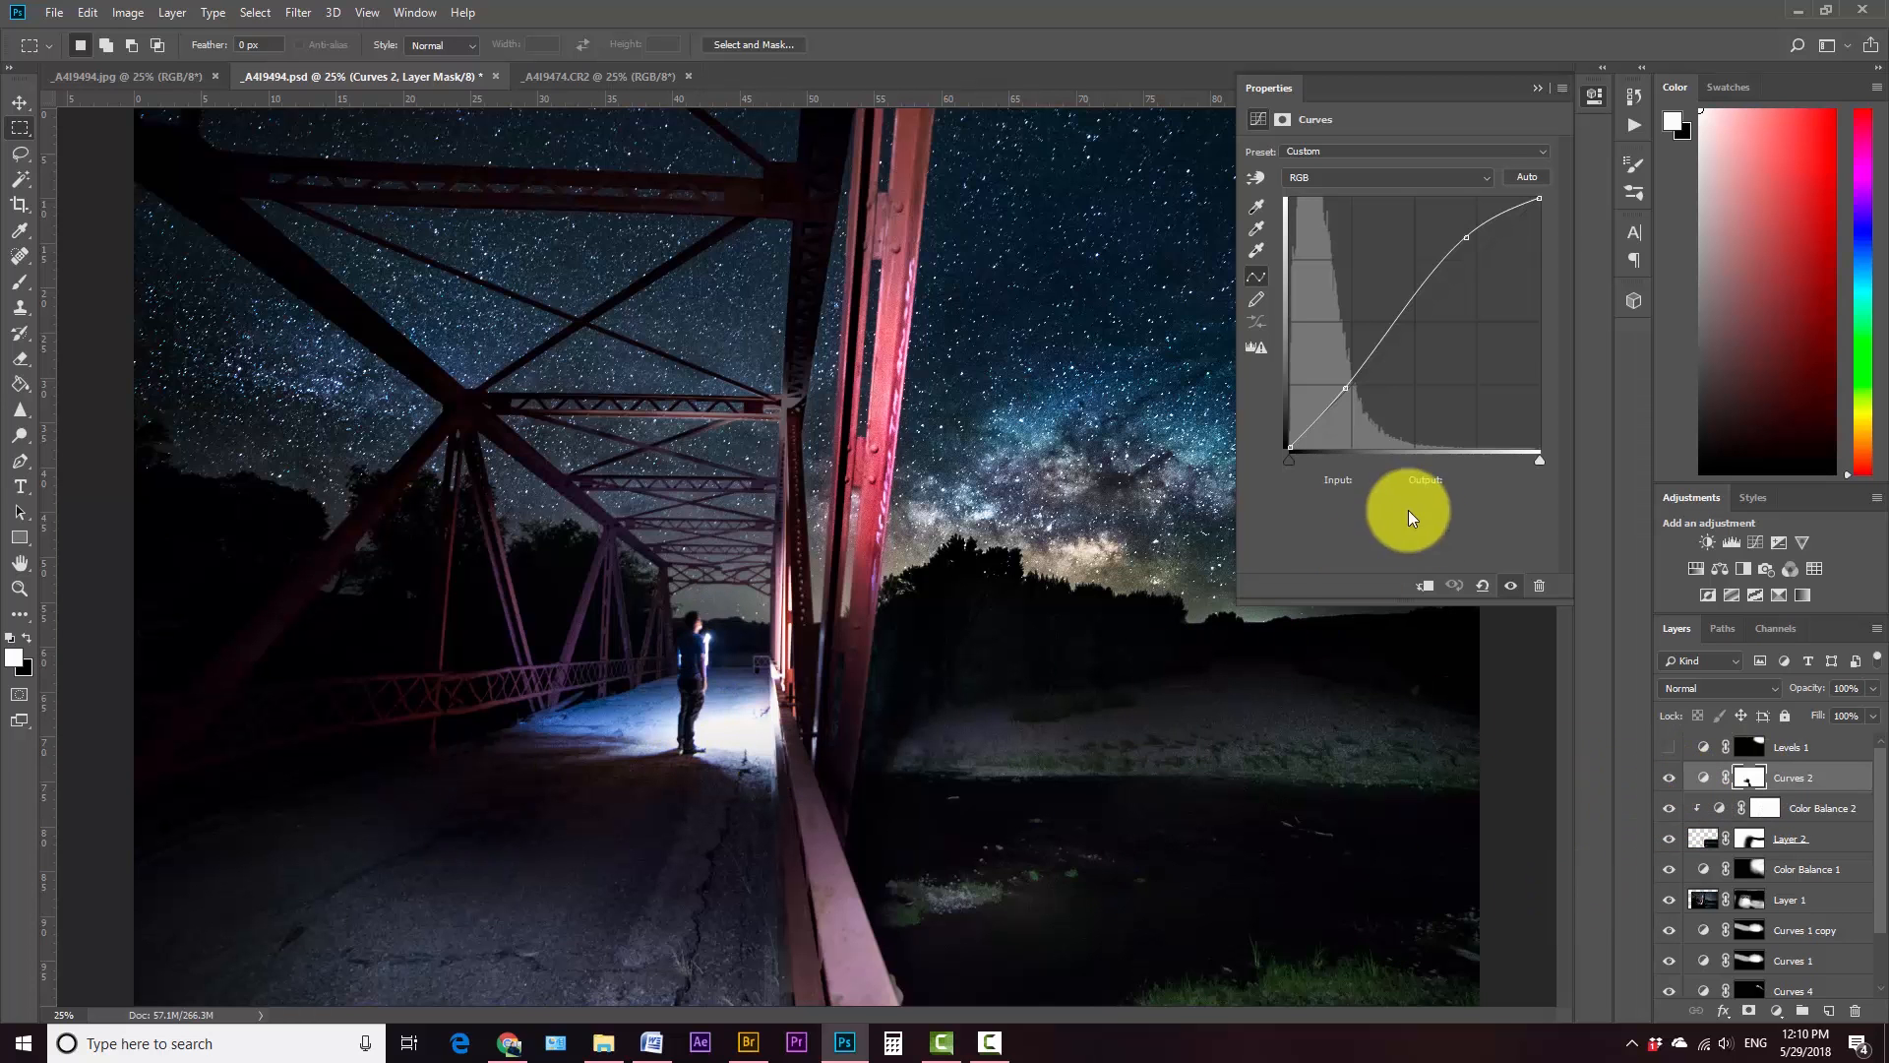
left_click(1537, 87)
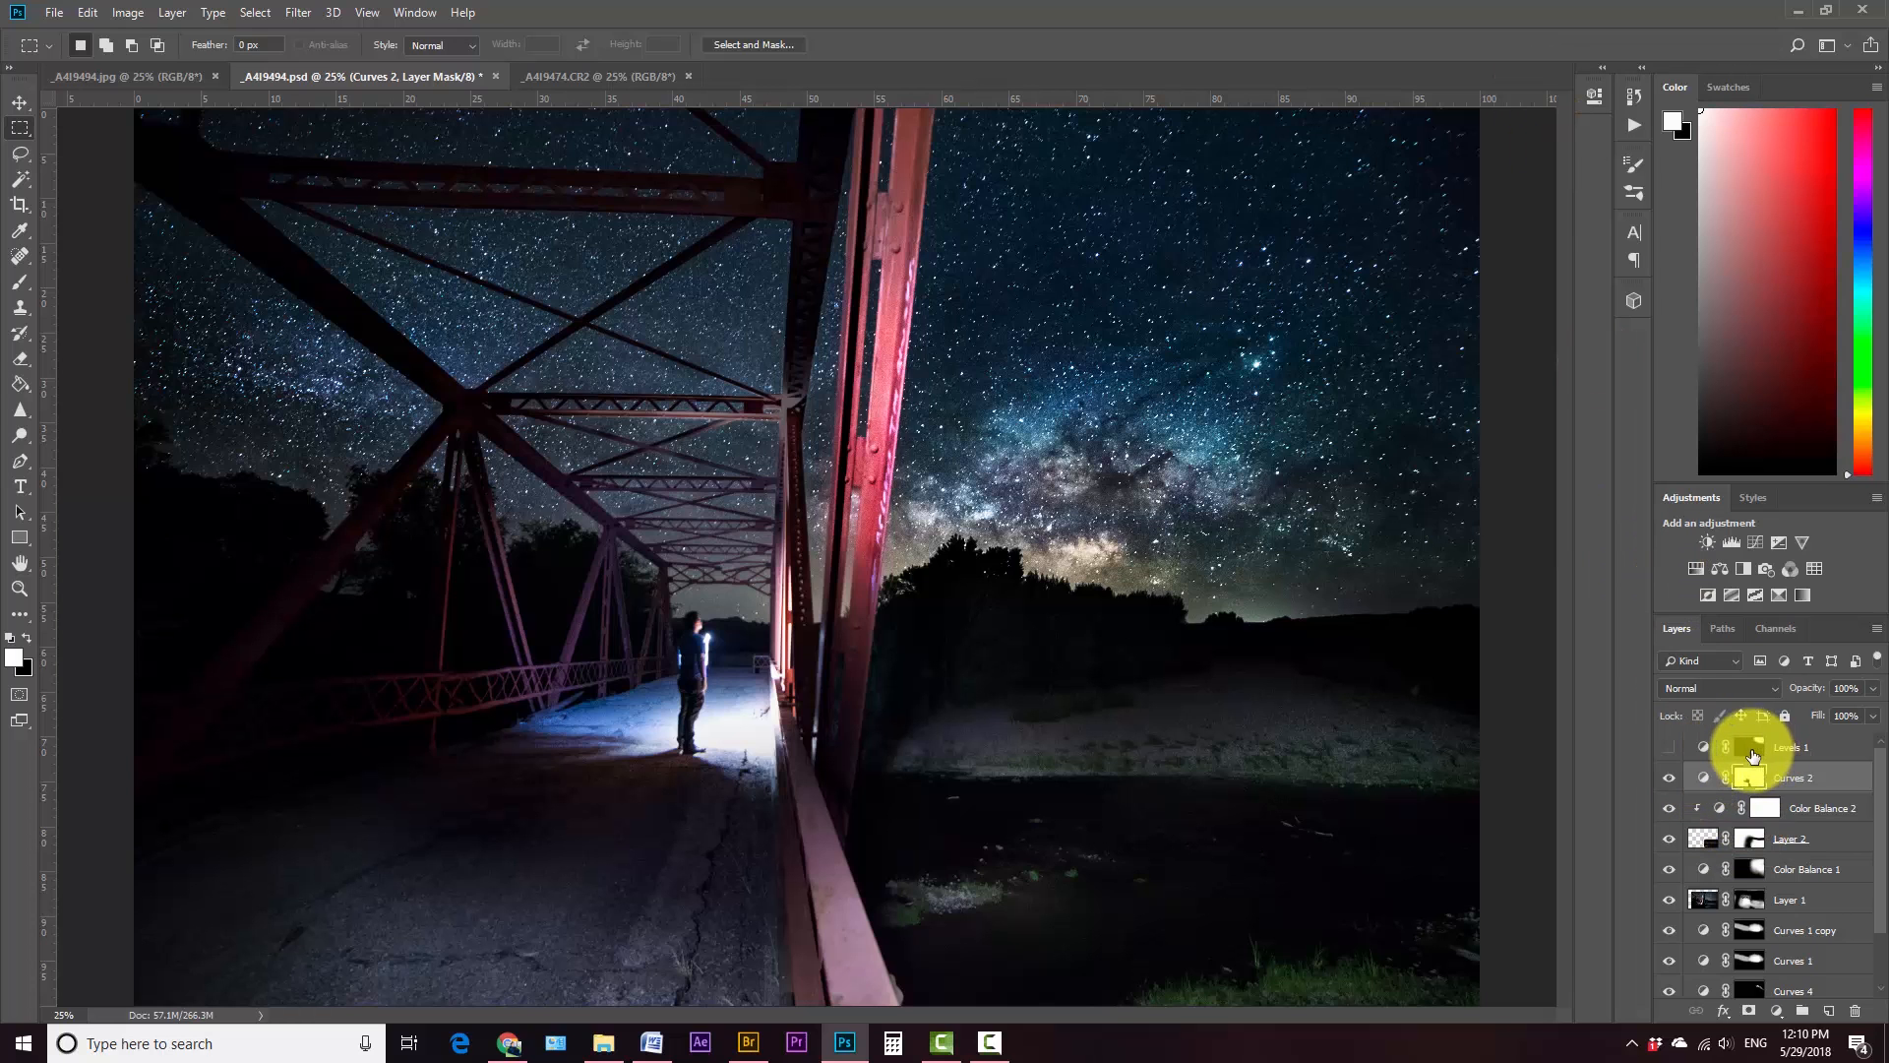
Step: Show the Levels 1 layer, review its levels settings, and compare the sky with and without it
left_click(1669, 750)
double_click(1703, 748)
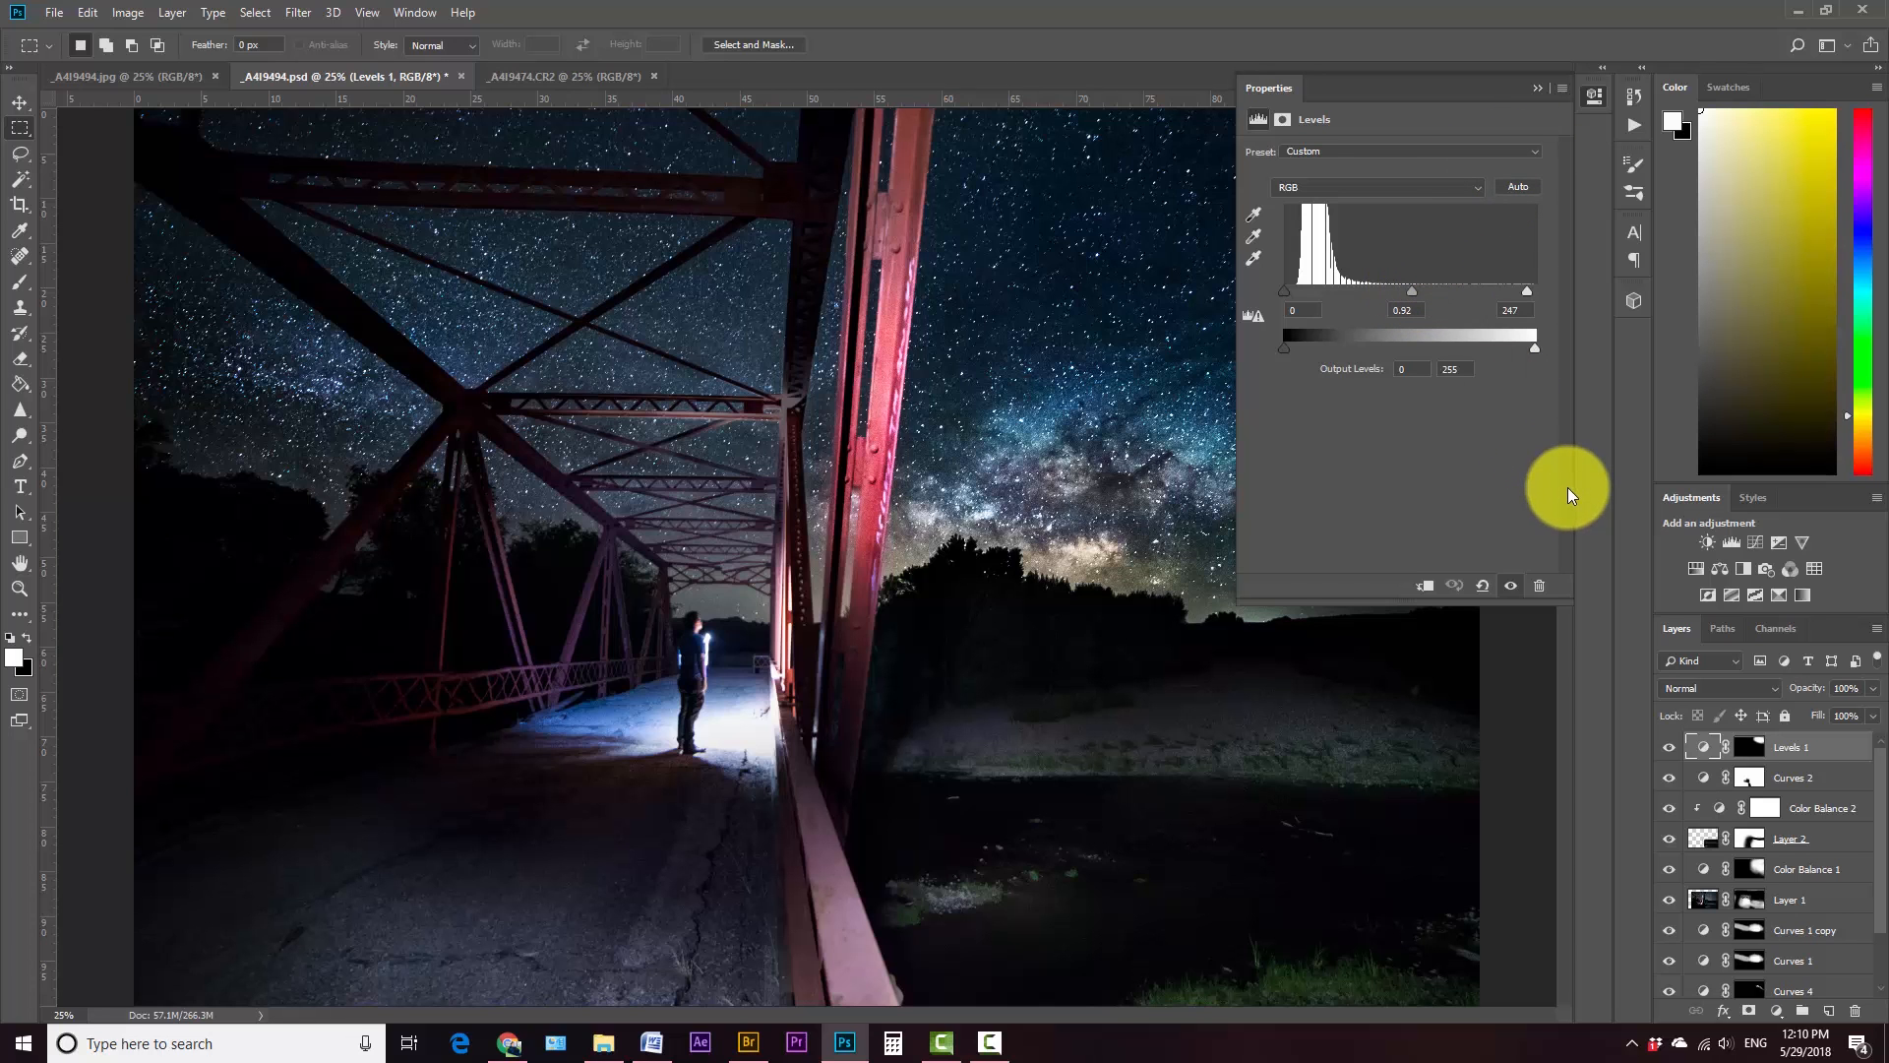
left_click(1537, 89)
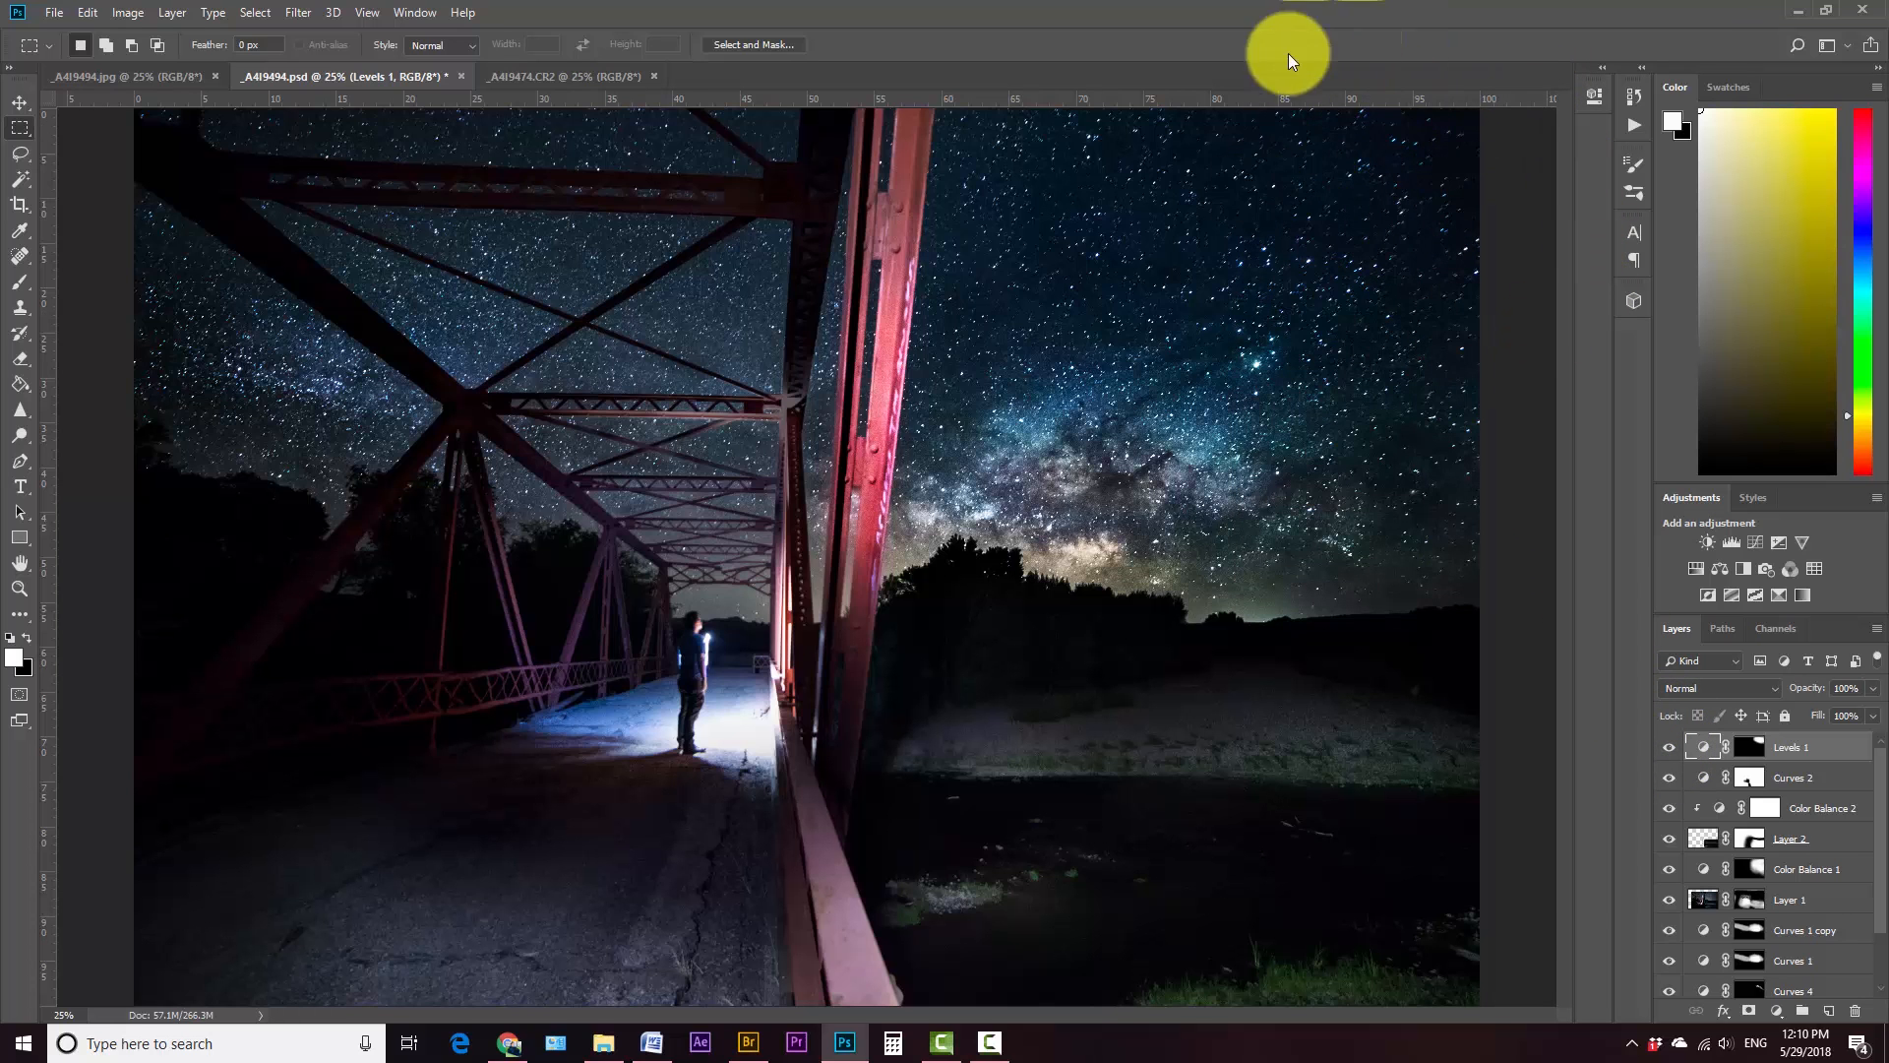
left_click(1671, 755)
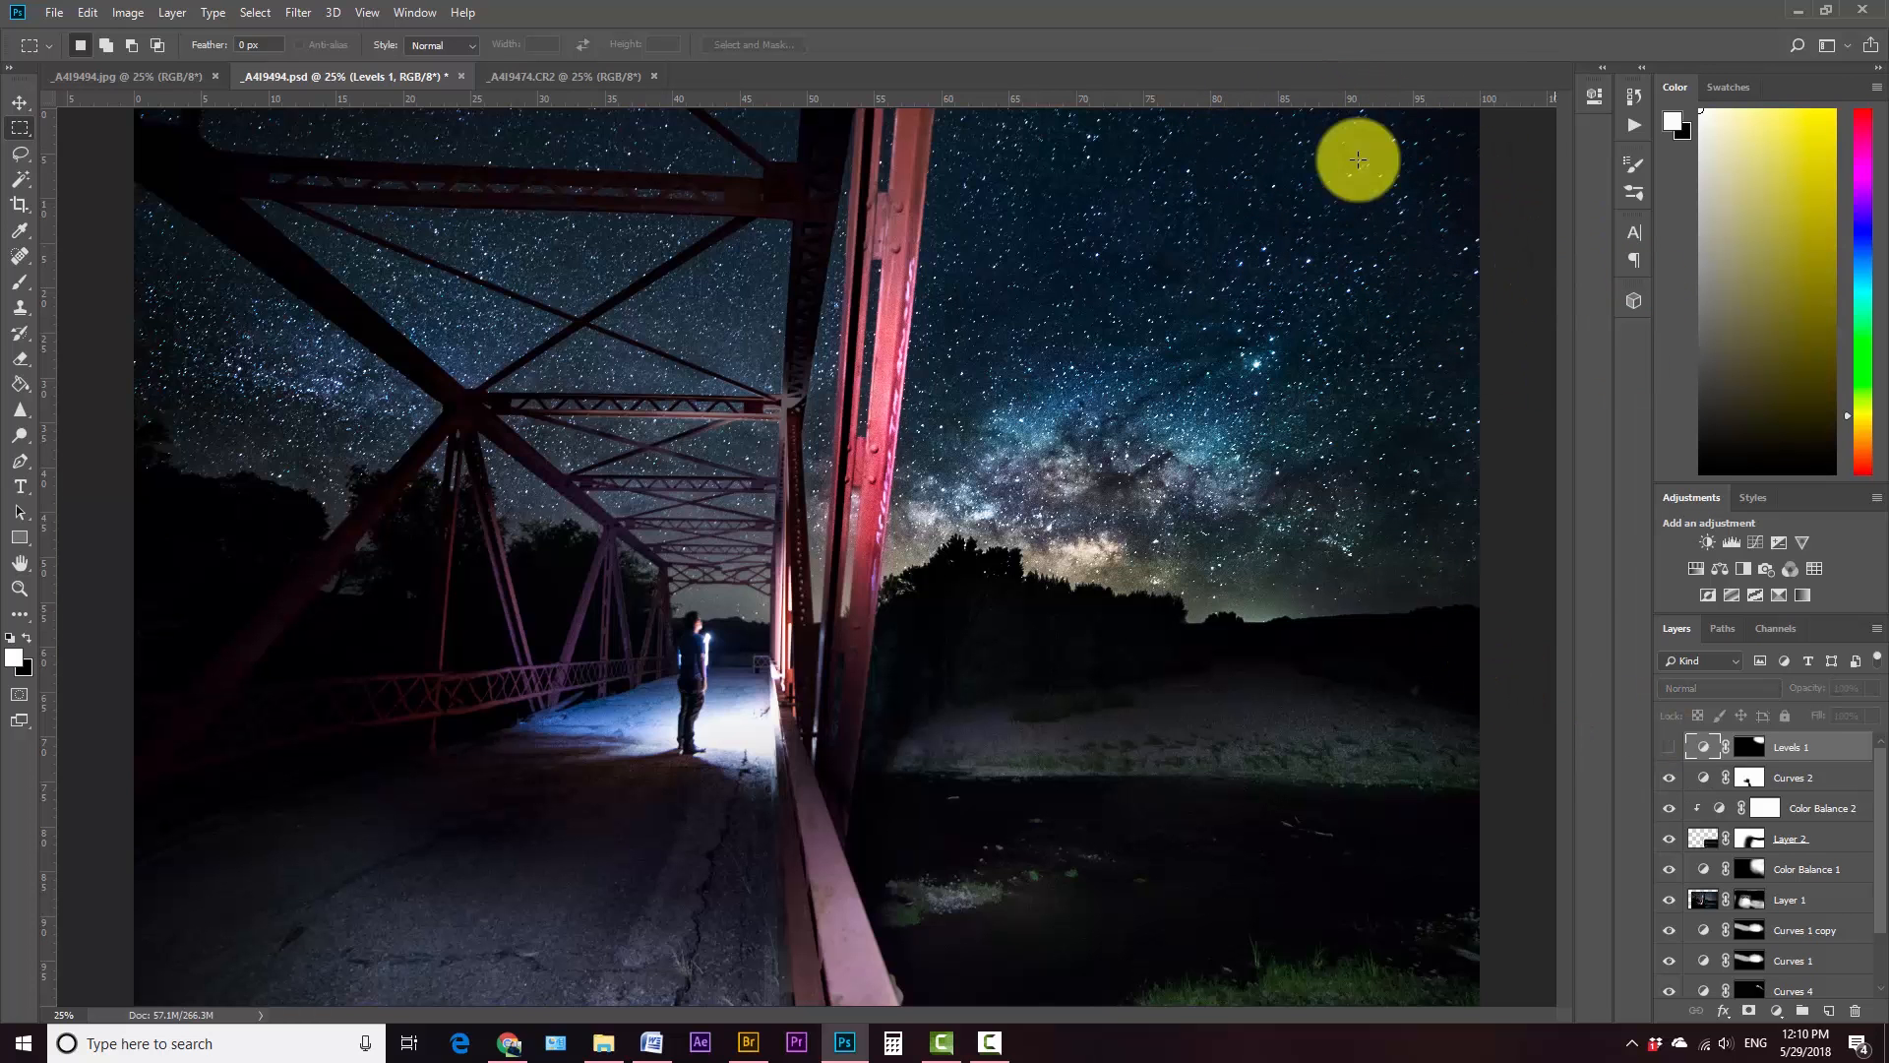
left_click(1669, 748)
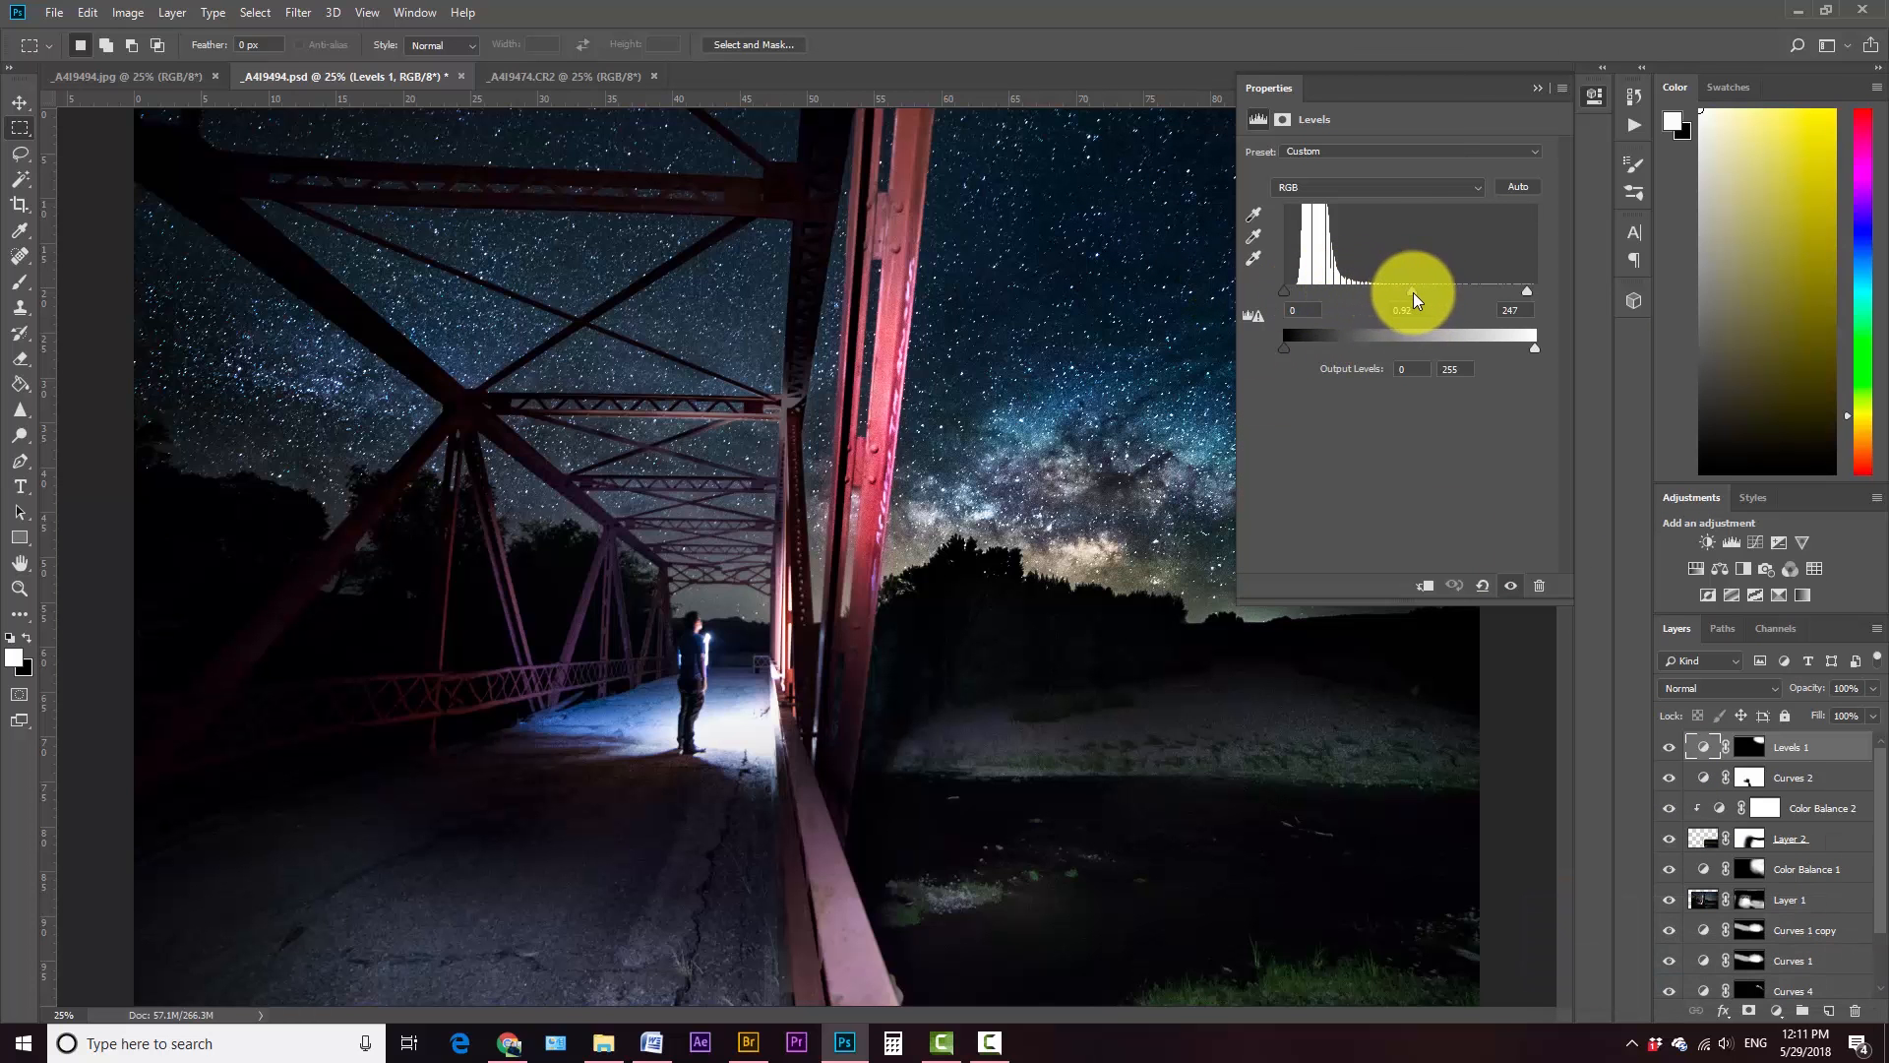
Step: Close the levels settings, compare the image with and without Levels 1 again, and view the finished _A4I9494.jpg
left_click(1539, 81)
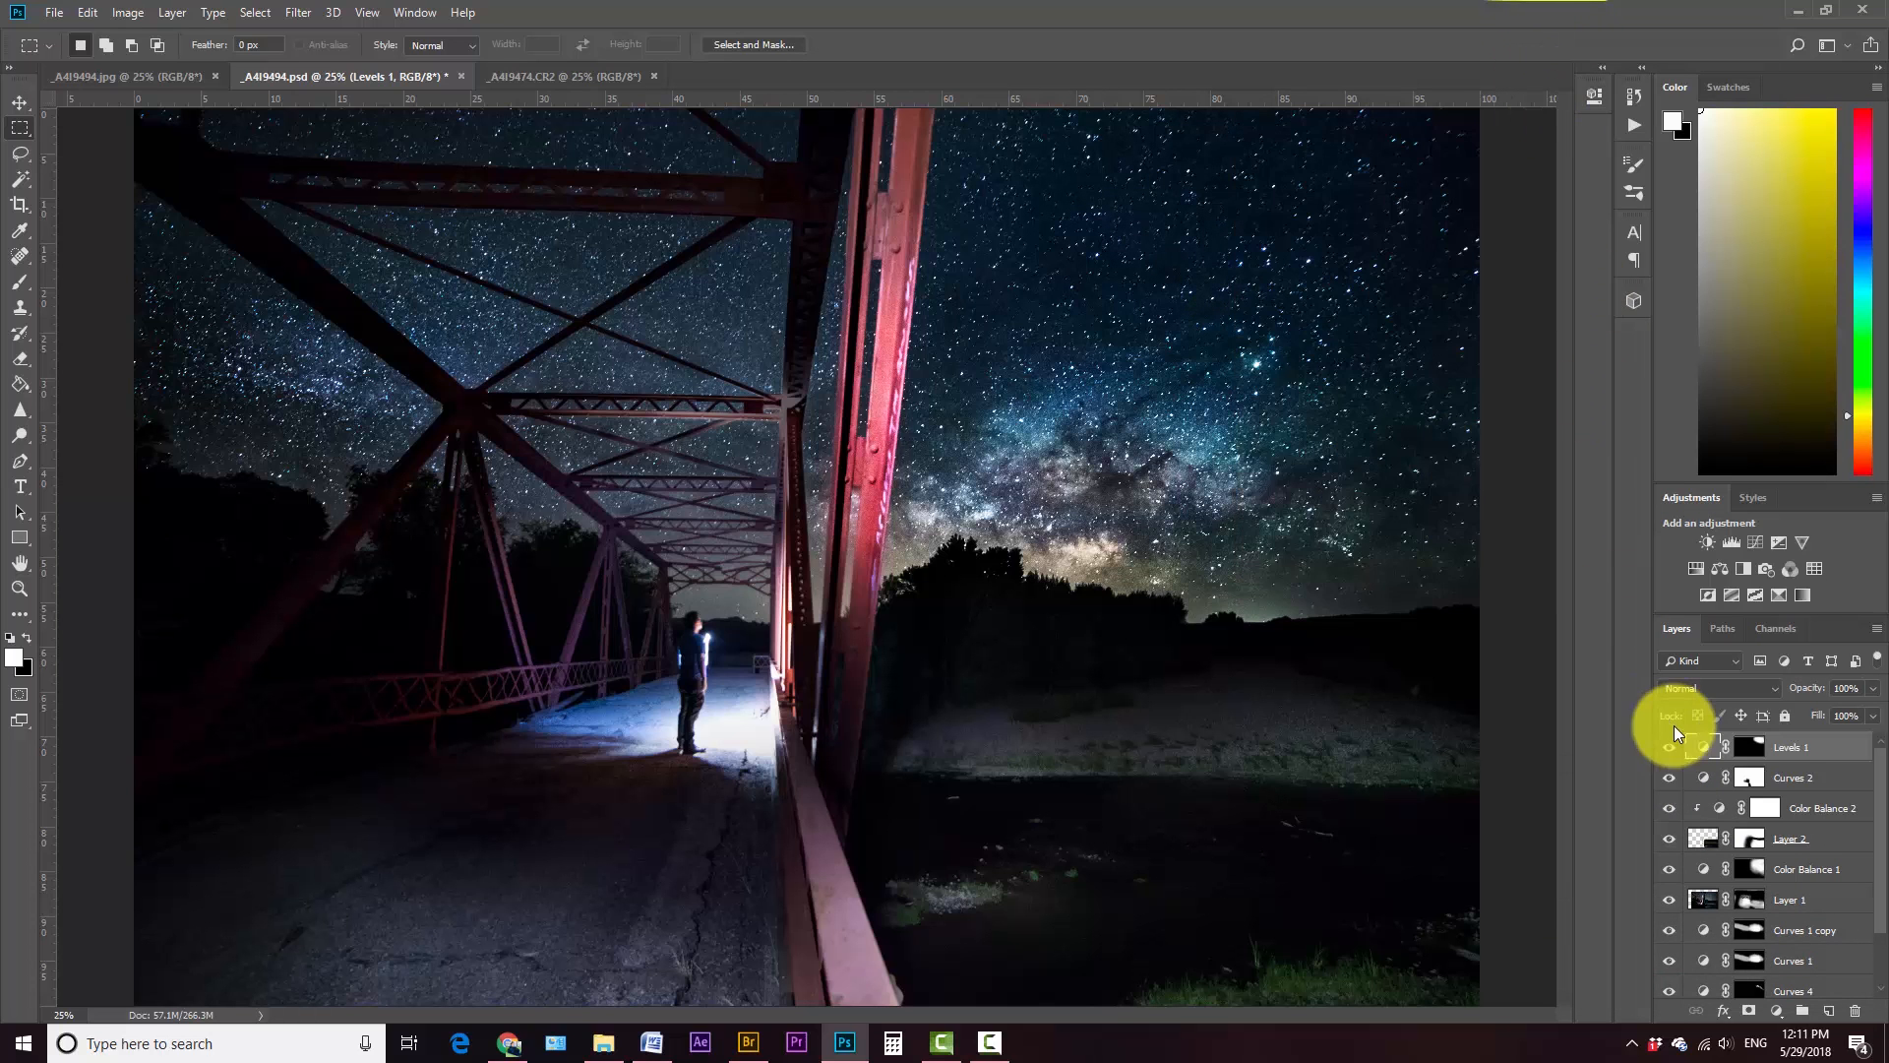
left_click(1668, 750)
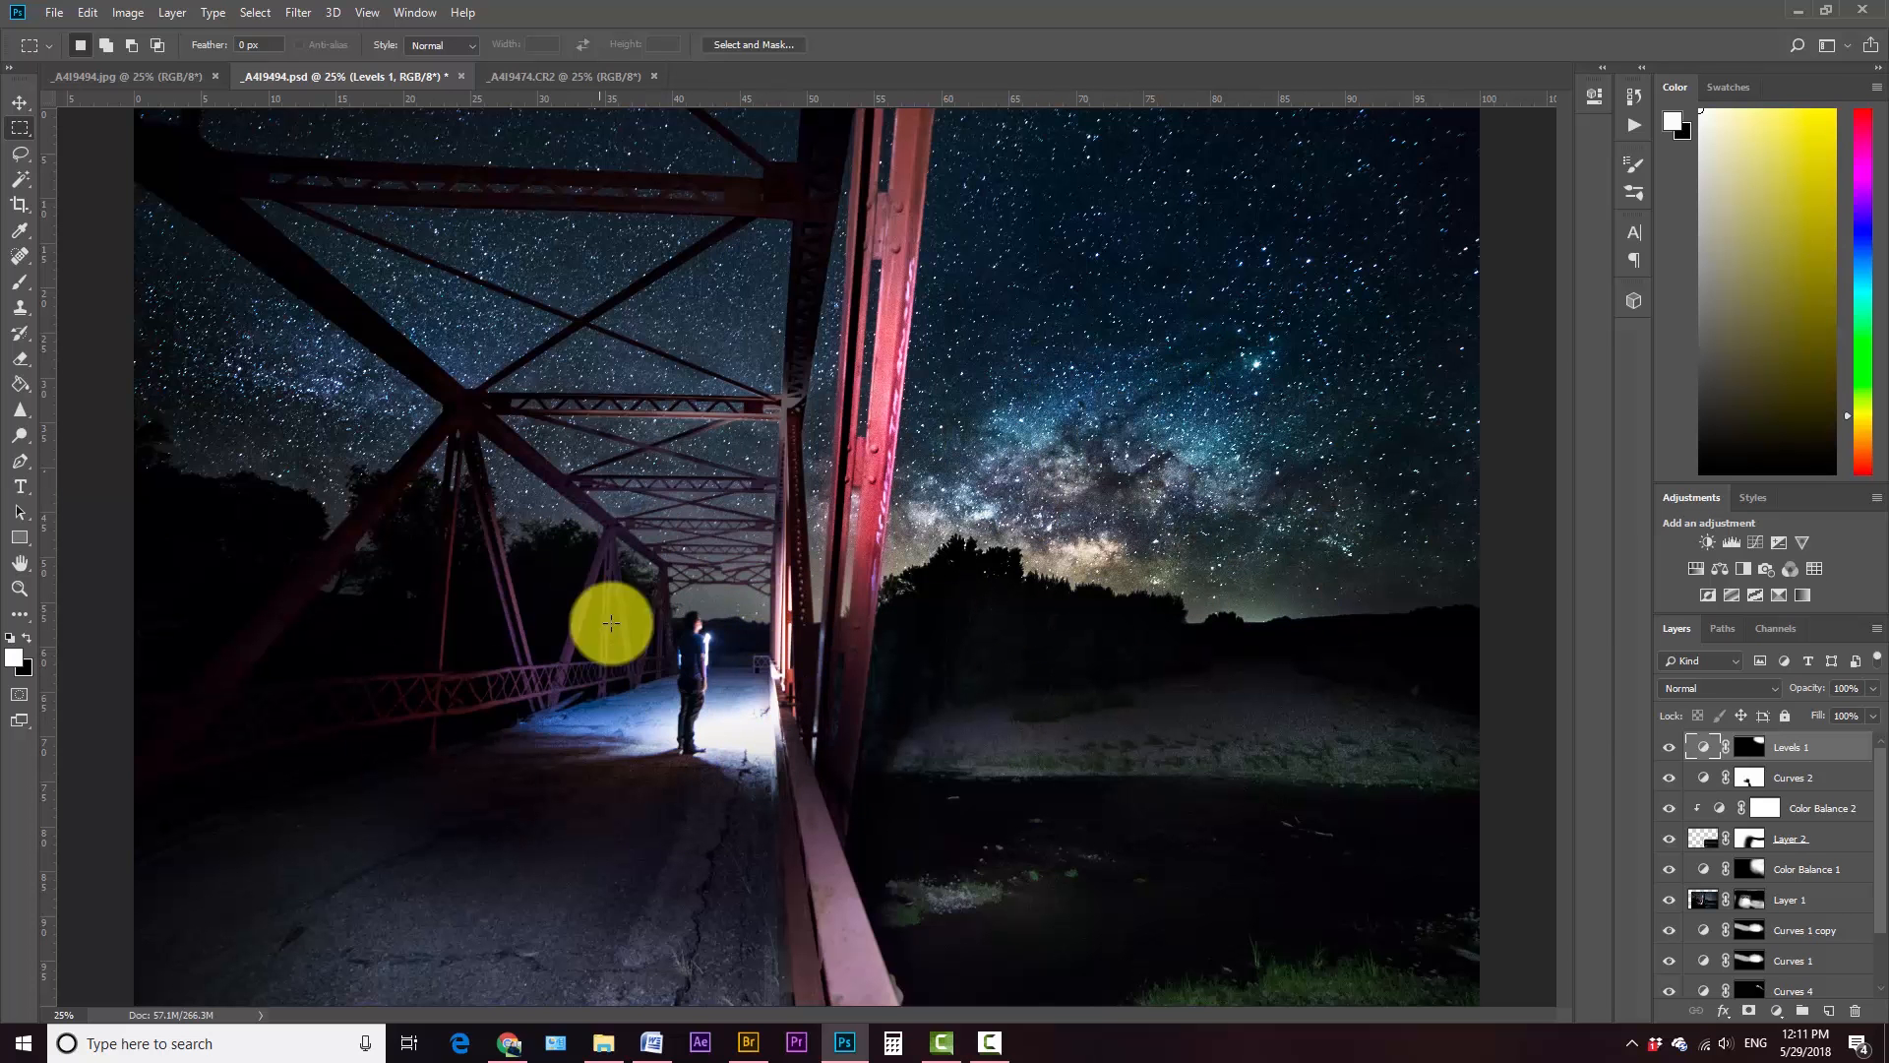
left_click(1666, 750)
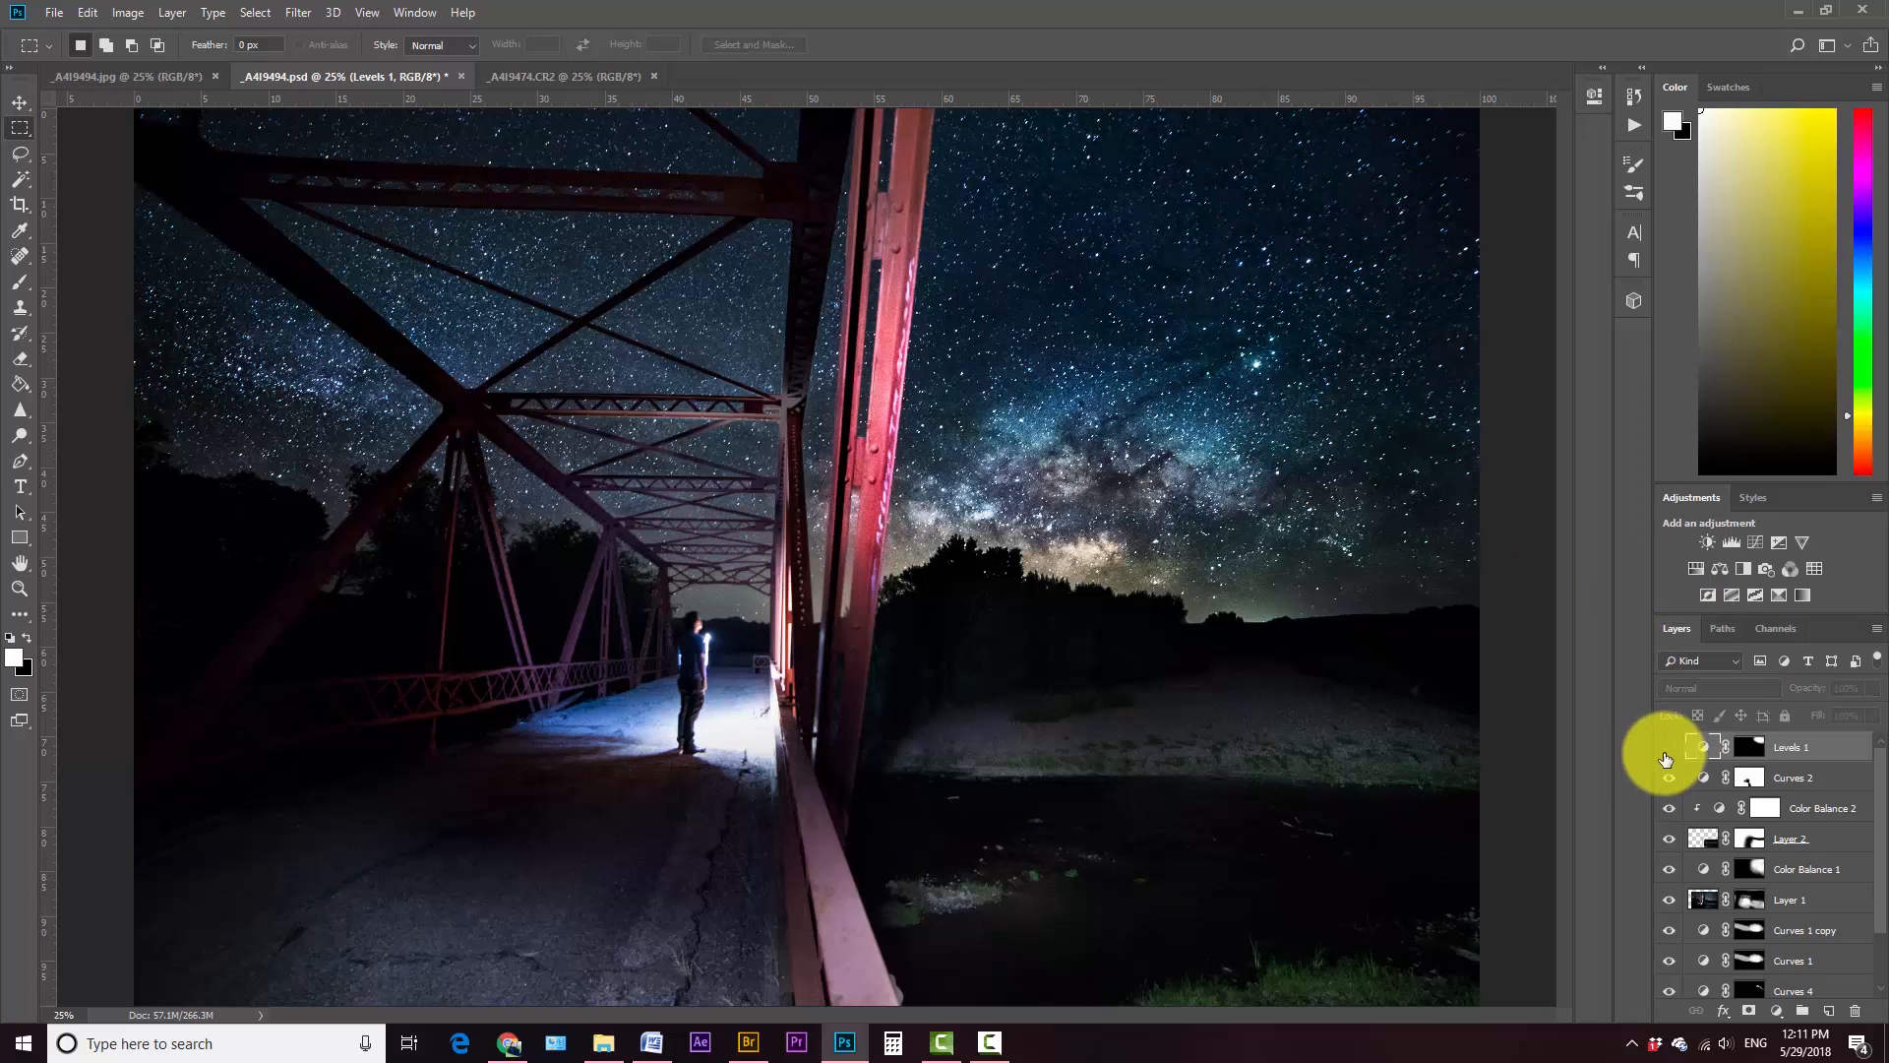
left_click(1667, 750)
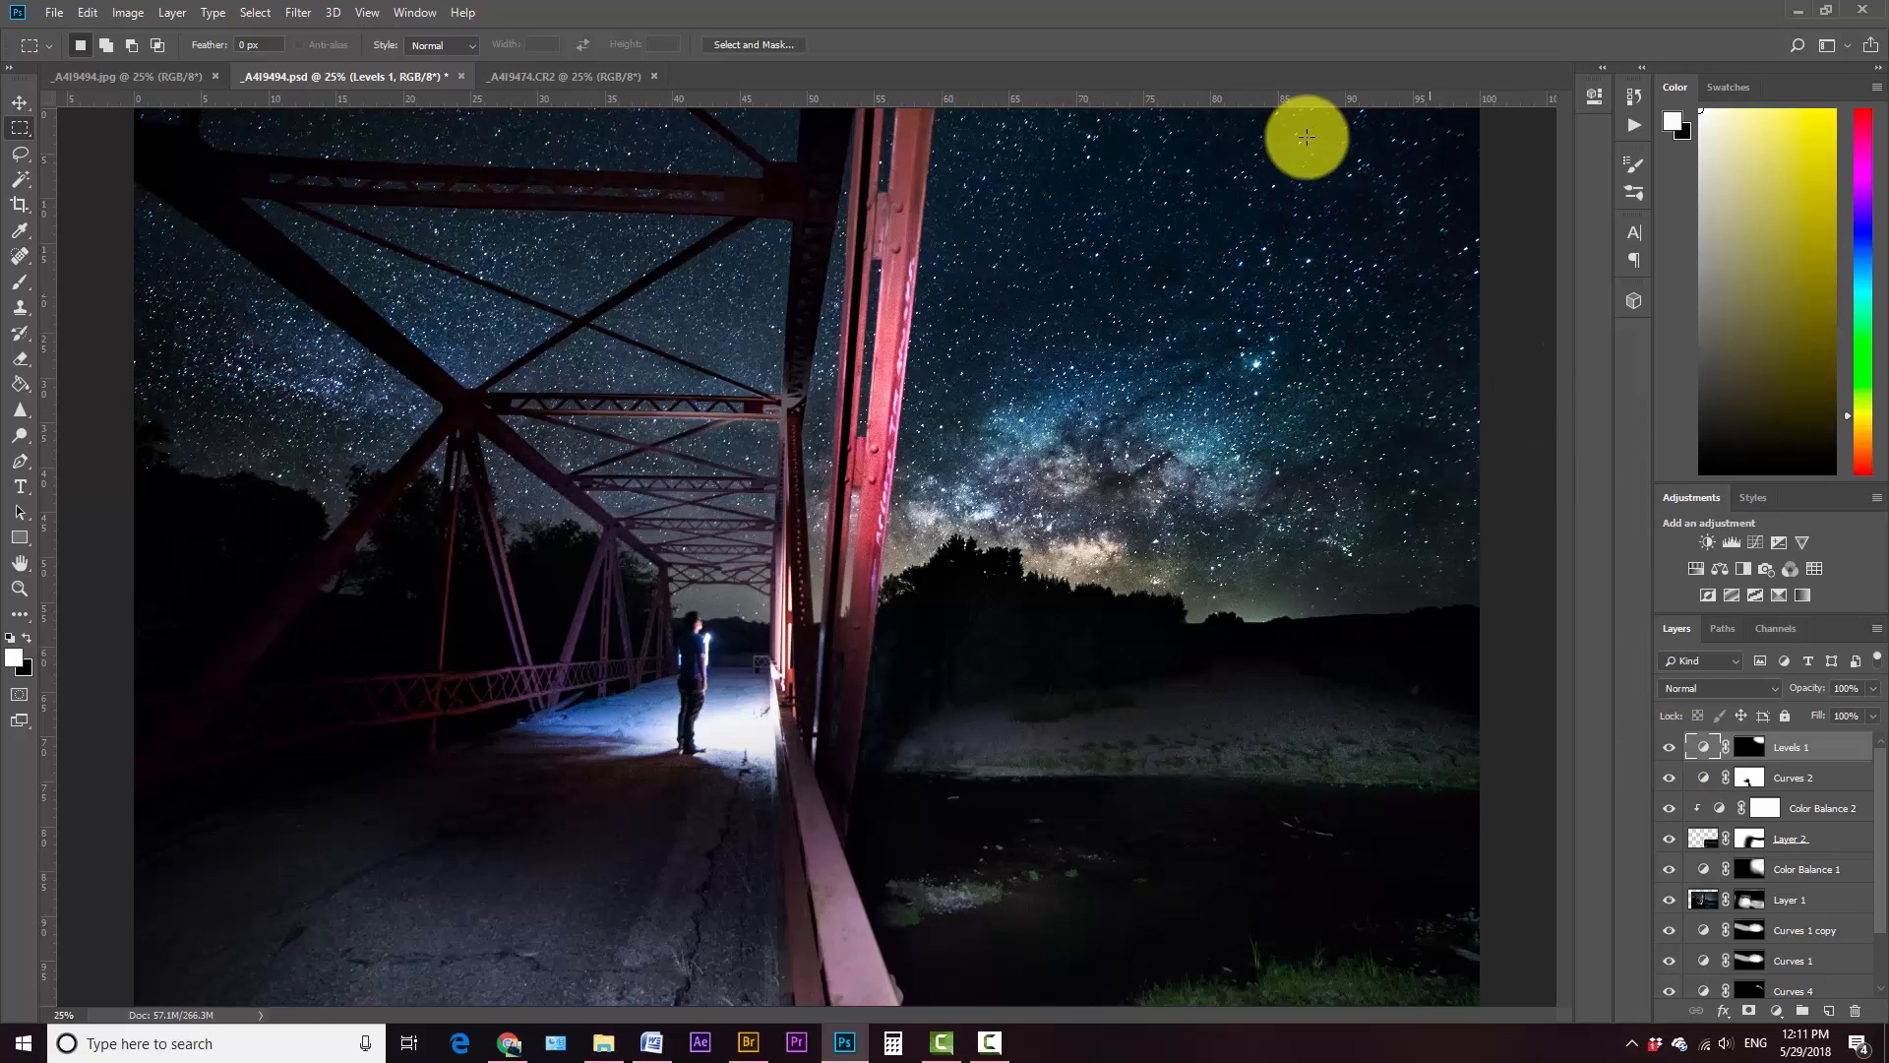
left_click(1669, 749)
left_click(1669, 750)
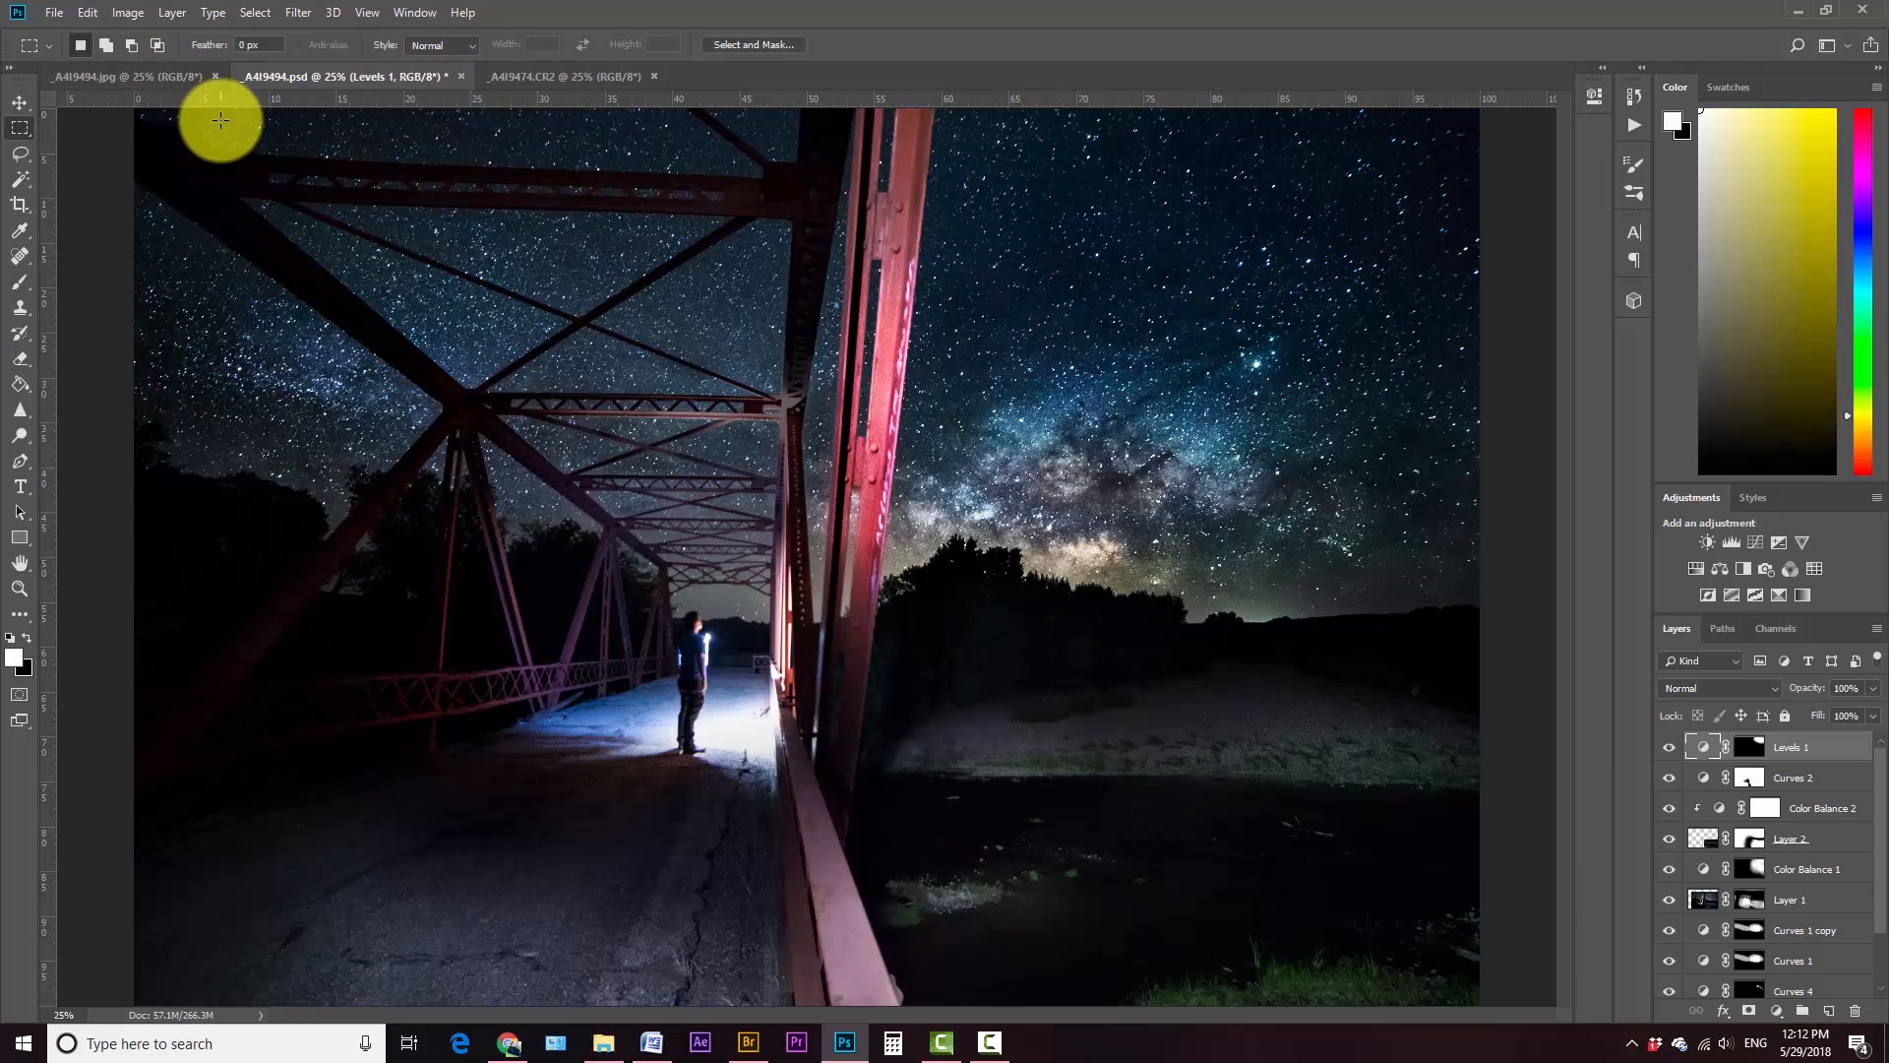
left_click(168, 74)
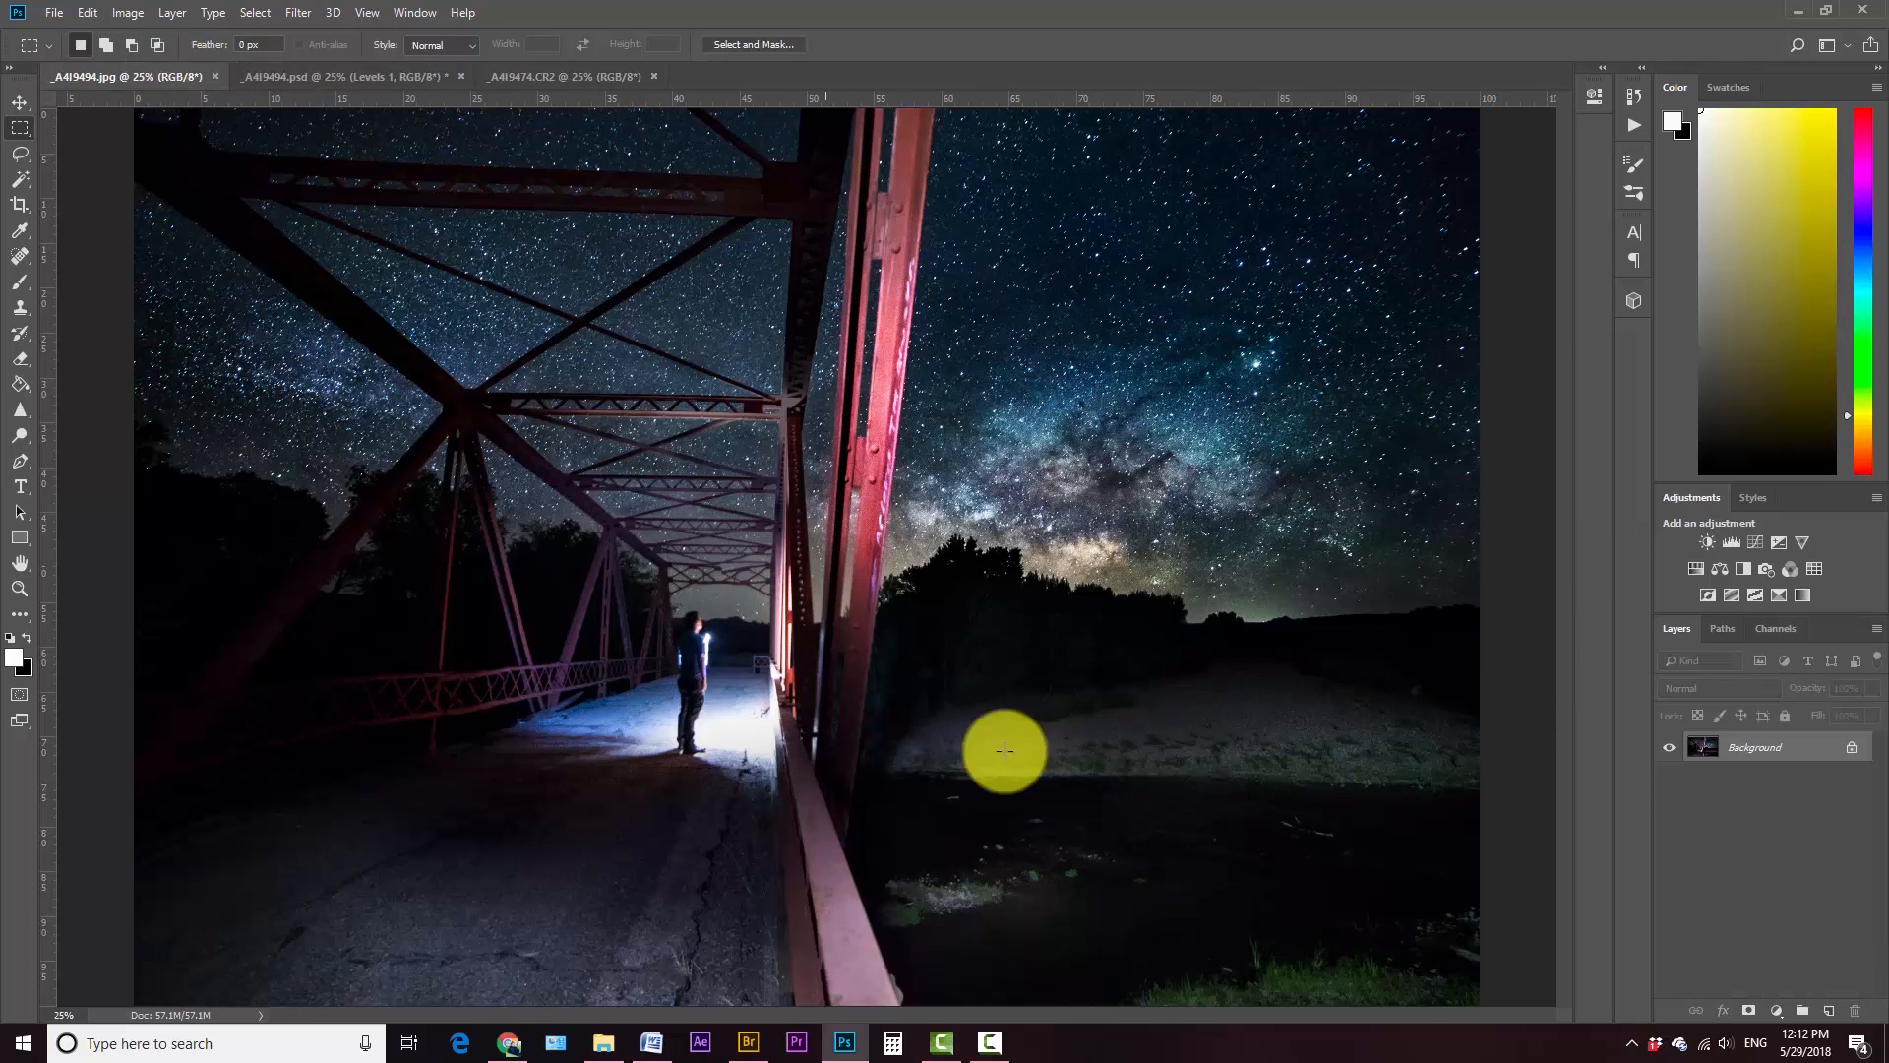